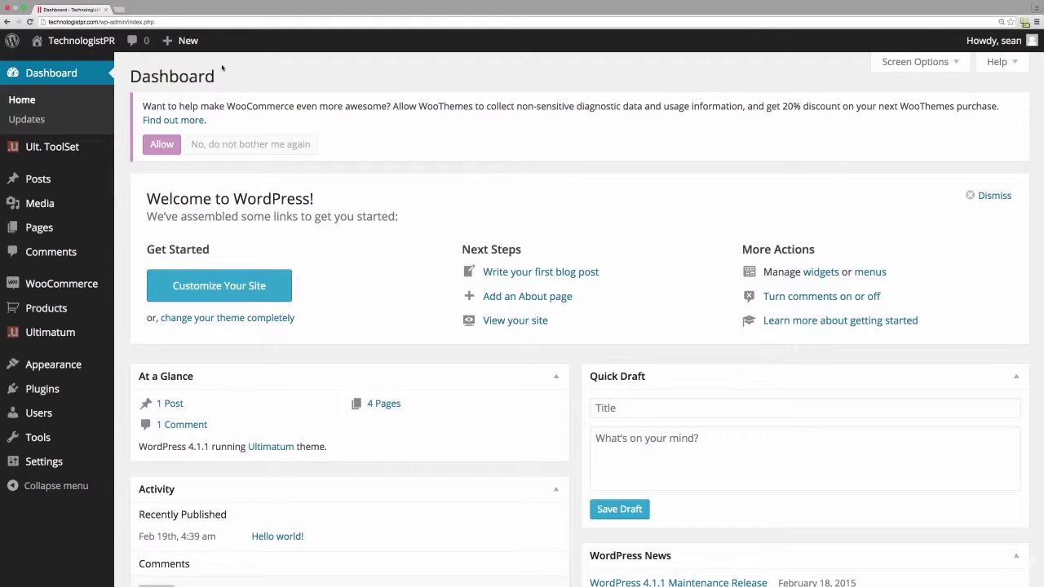
- Save 'ShopSidebar;BlogSidebar' as the Ultimatum sidebar names in Sidebar Settings
mouse_move(32, 328)
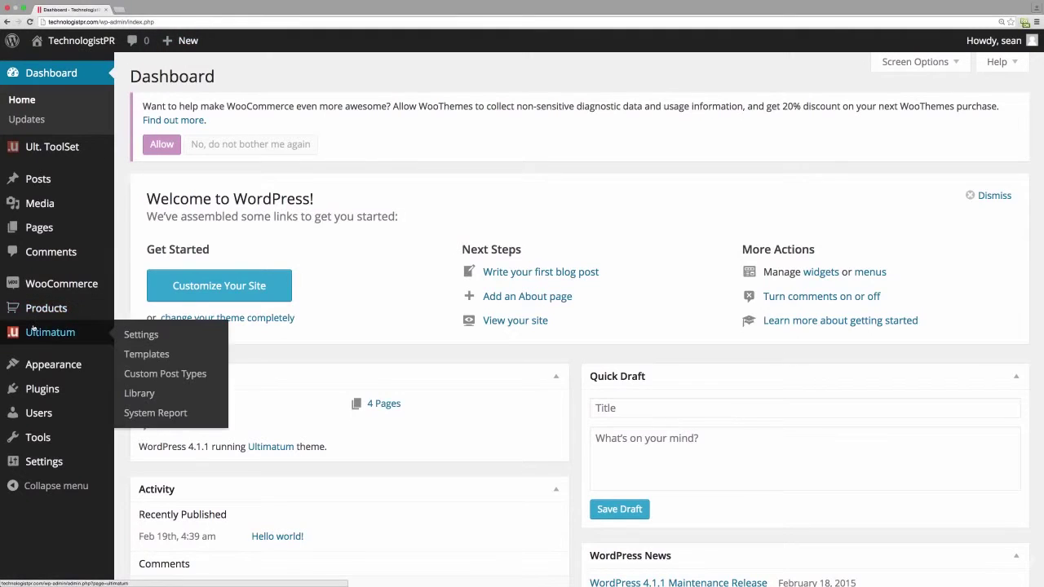
left_click(134, 341)
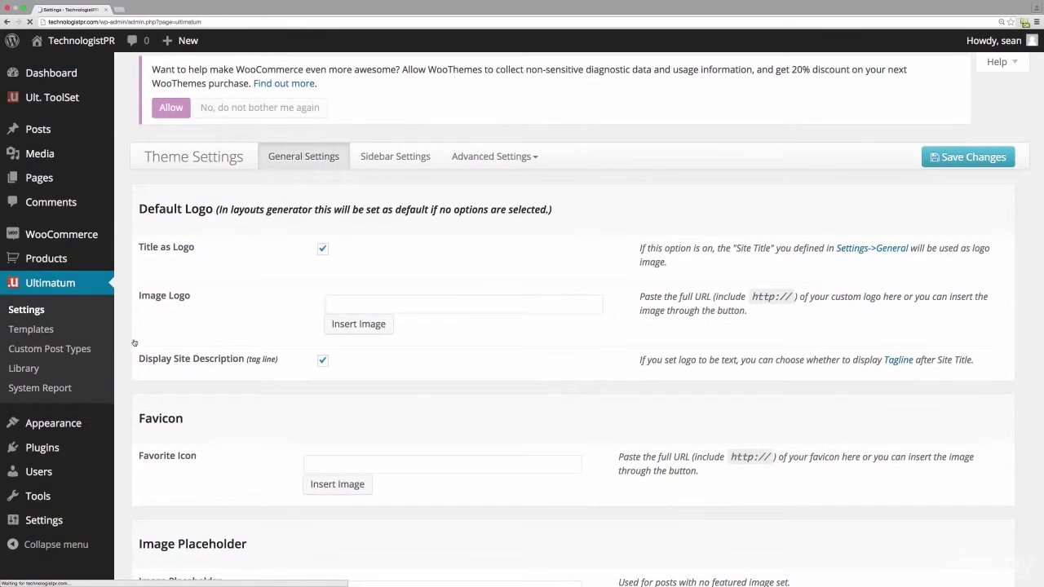
left_click(390, 157)
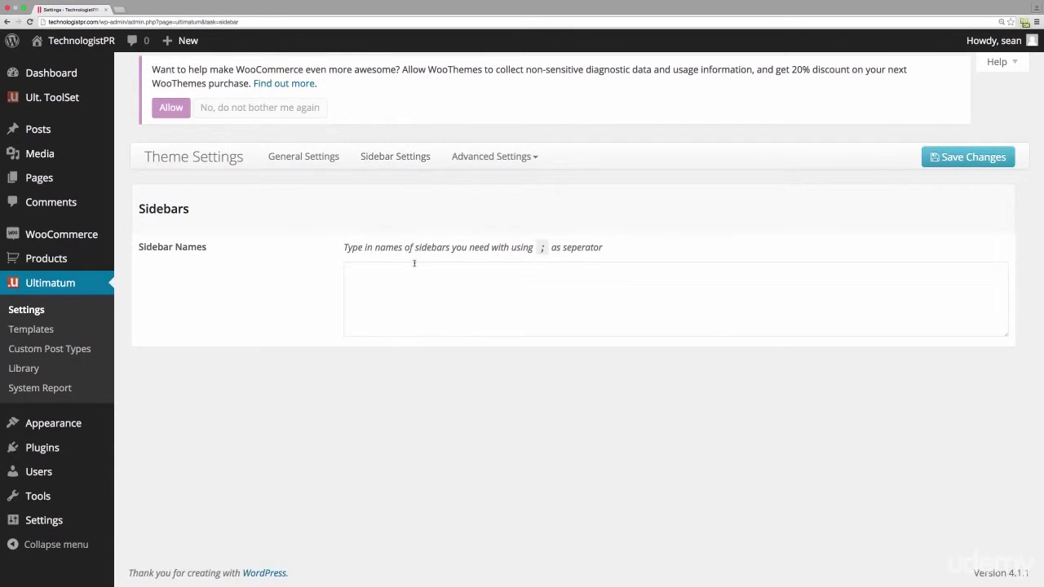
left_click(416, 289)
type("ShopSidebar")
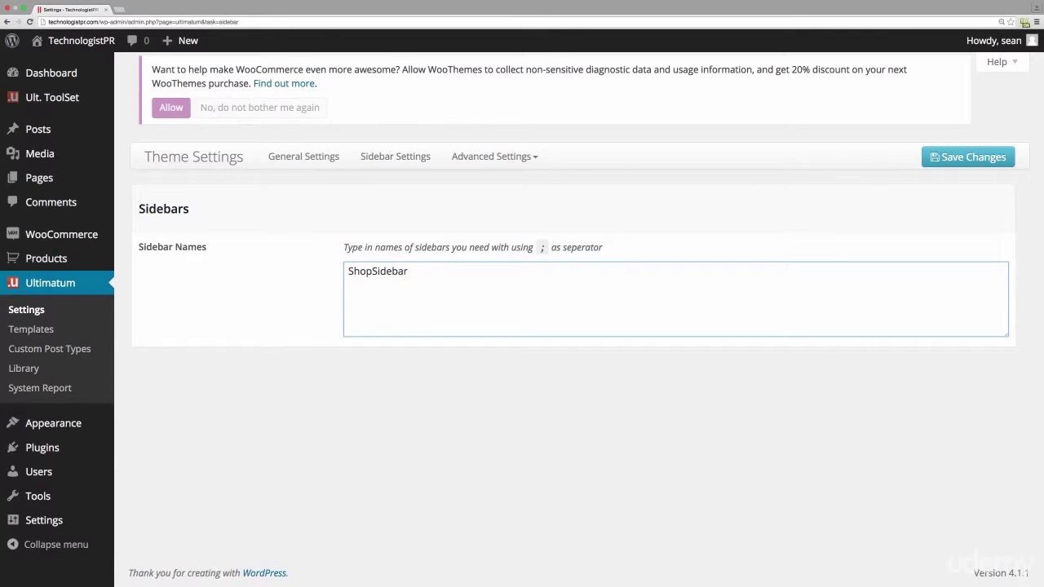
type(";BlogSidebar")
left_click(938, 158)
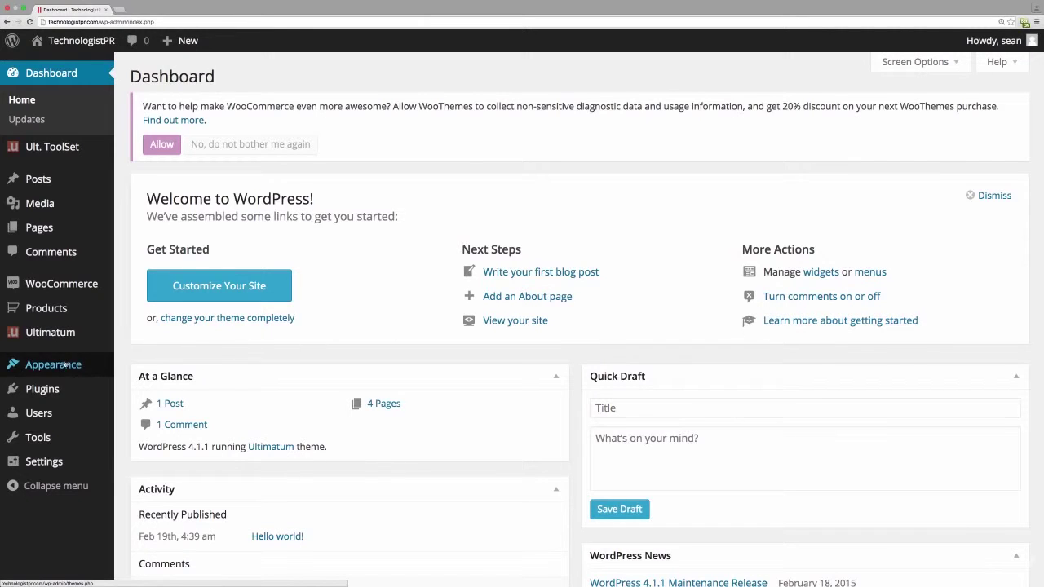
- Create a menu named MainMenu that auto-adds top-level pages and uses the Ultimatum Default Menu location
mouse_move(64, 364)
left_click(139, 425)
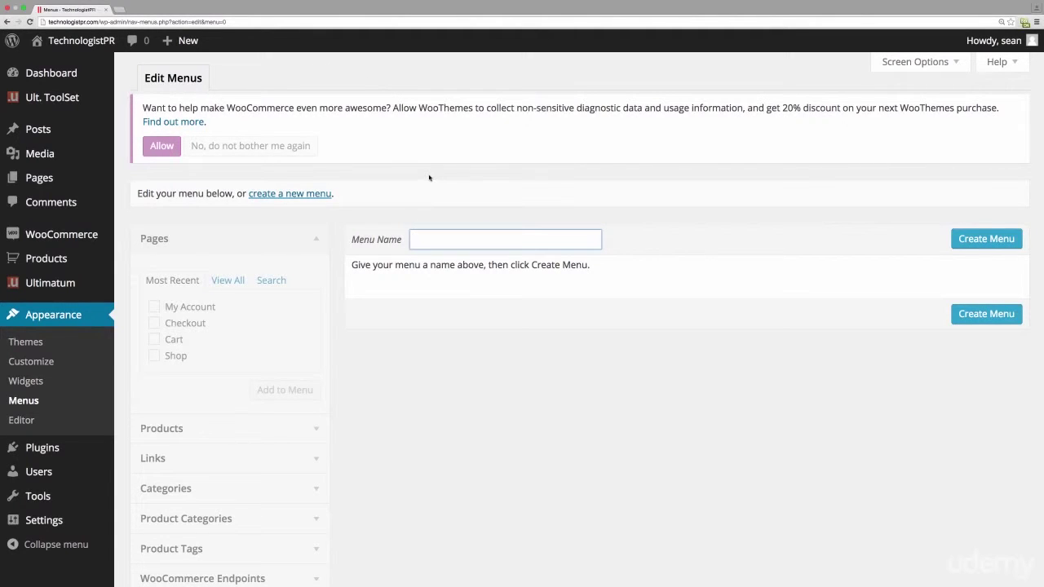
left_click(302, 194)
type("MainMenu")
left_click(969, 243)
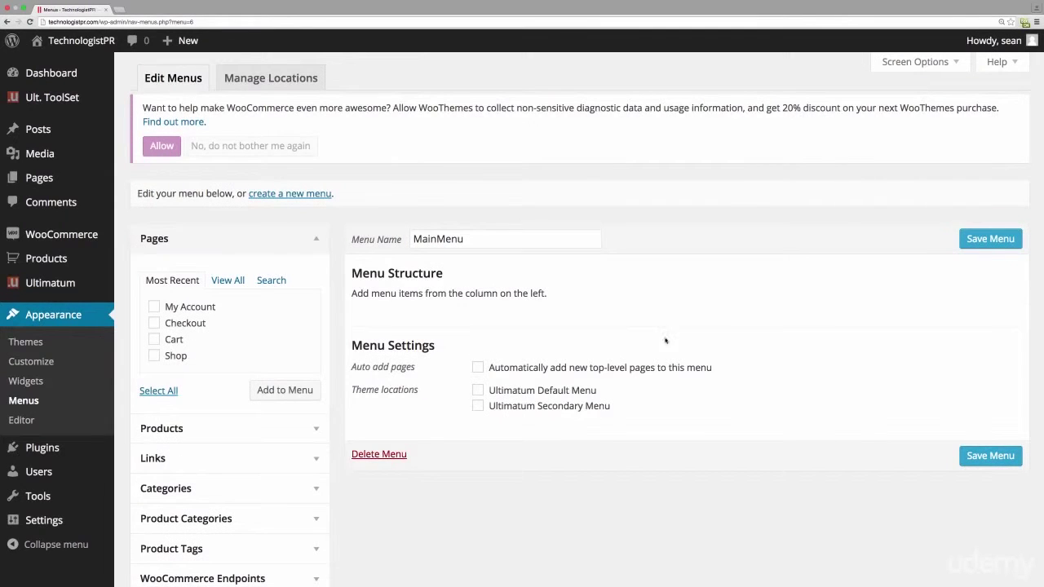
left_click(481, 369)
left_click(479, 391)
left_click(986, 243)
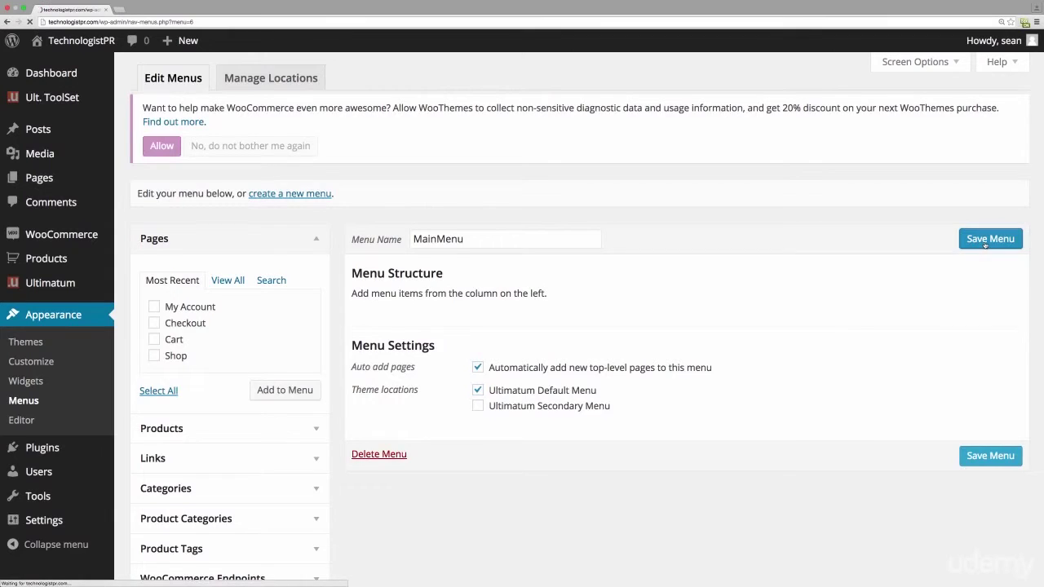
- Add the Shop, Cart, Checkout and My Account pages to MainMenu and save it
mouse_move(91, 447)
left_click(154, 394)
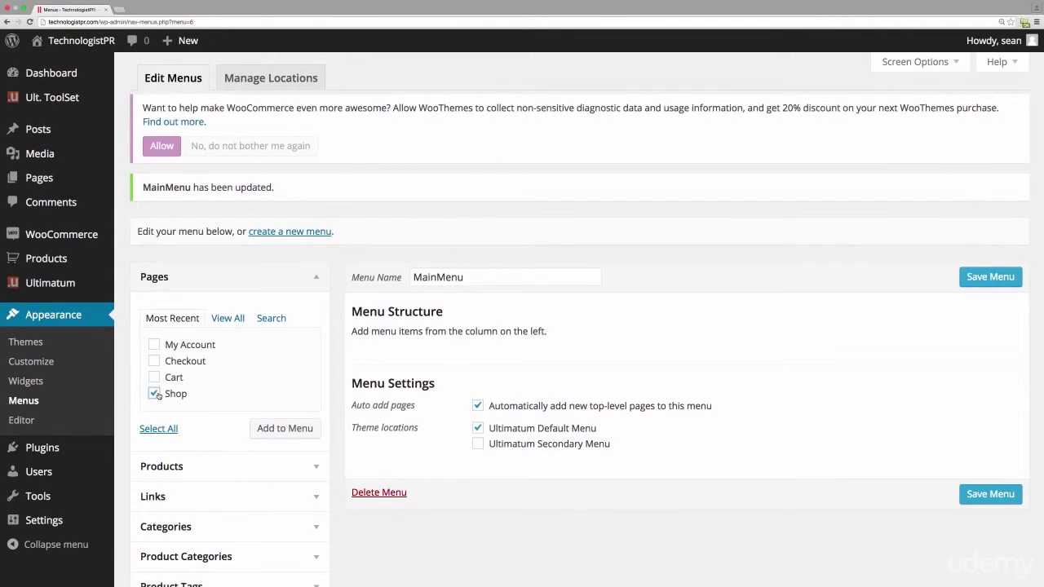
left_click(154, 377)
left_click(154, 361)
left_click(154, 346)
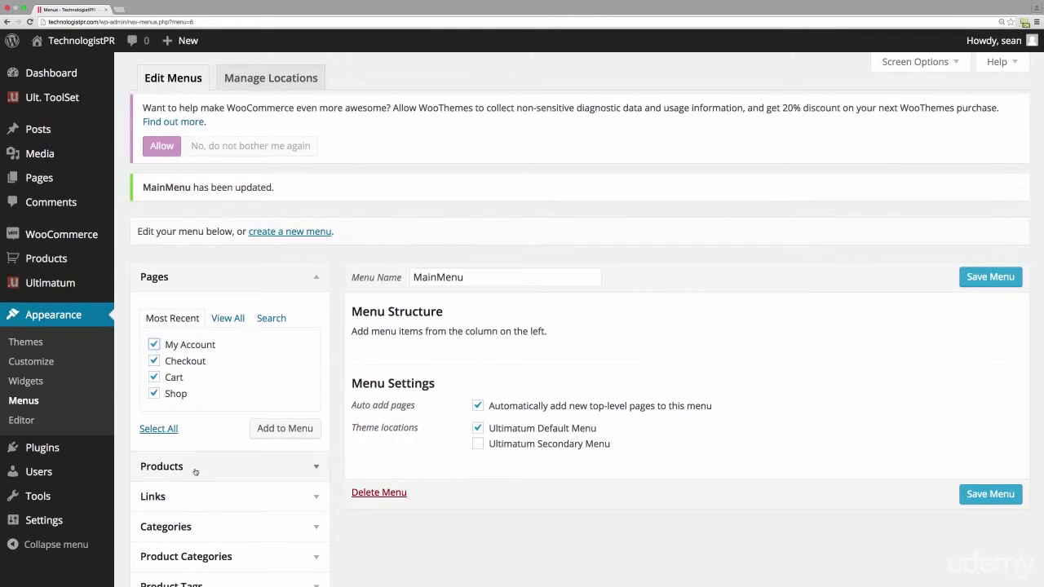
left_click(282, 431)
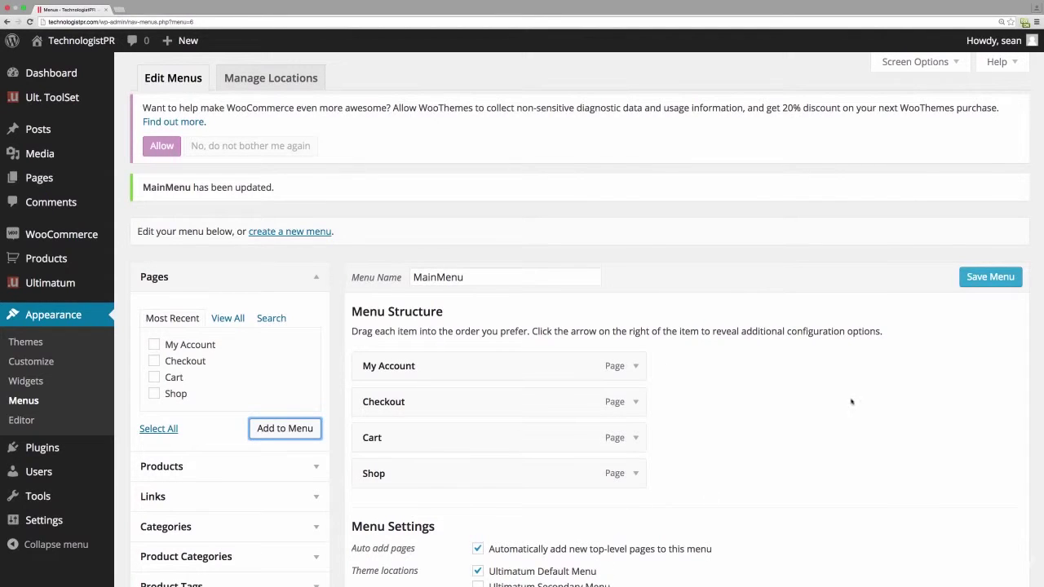
left_click(992, 278)
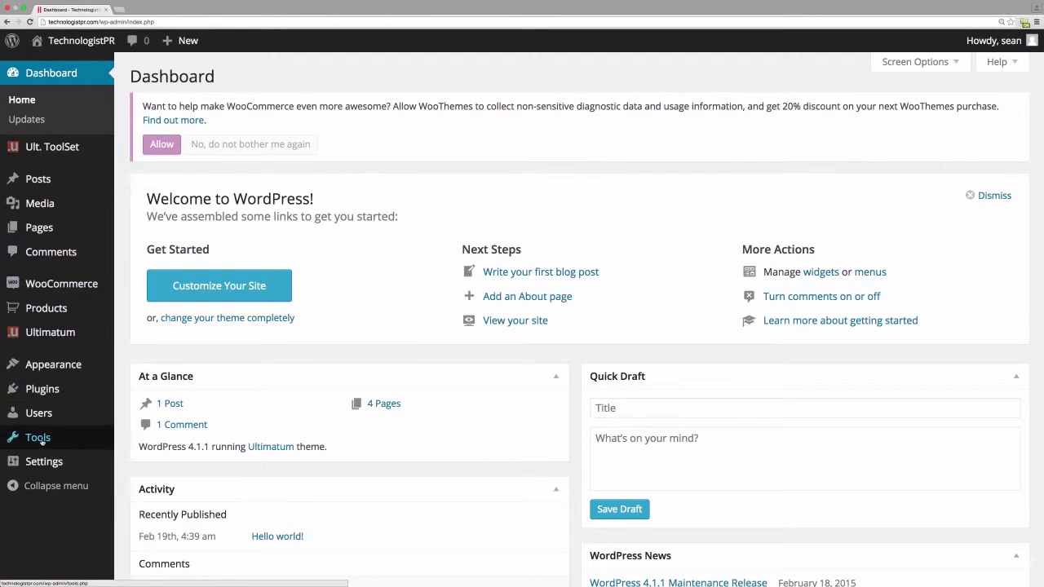
mouse_move(45, 459)
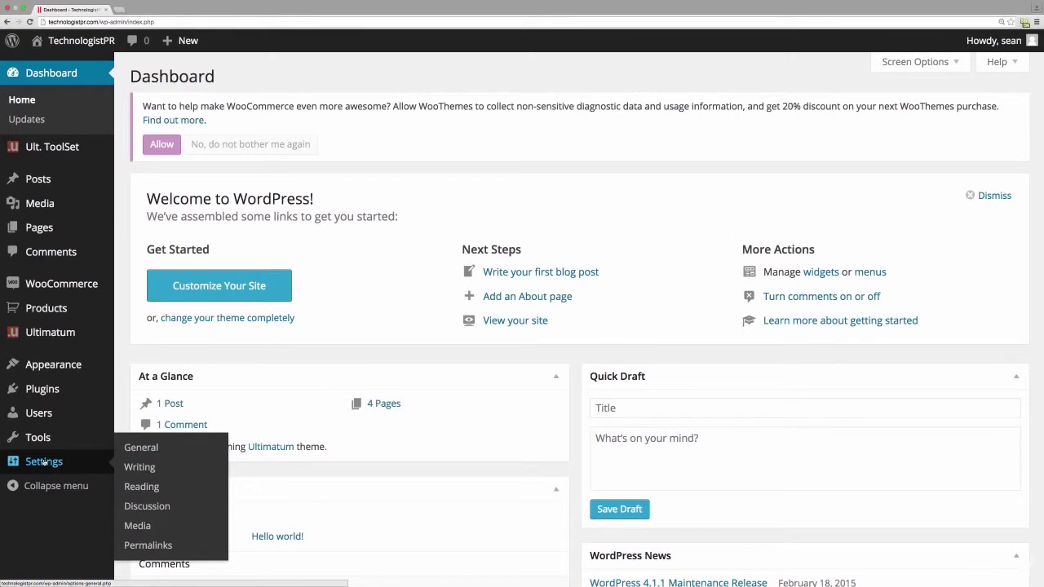
- Switch the permalink structure to Post name (/%postname%/) and save it
left_click(136, 545)
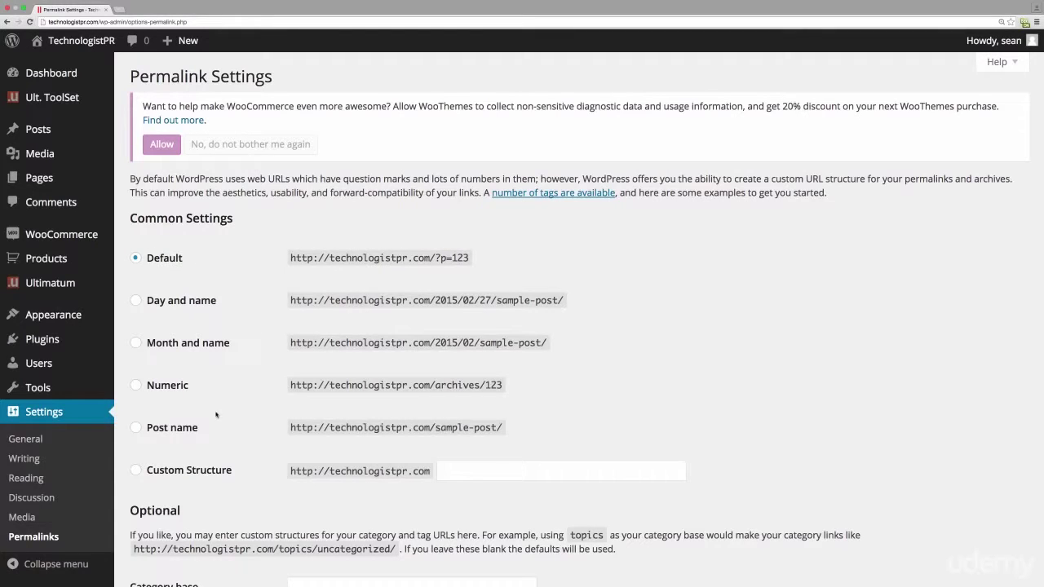
left_click(143, 428)
scroll(662, 399, "down", 1)
scroll(661, 399, "down", 10)
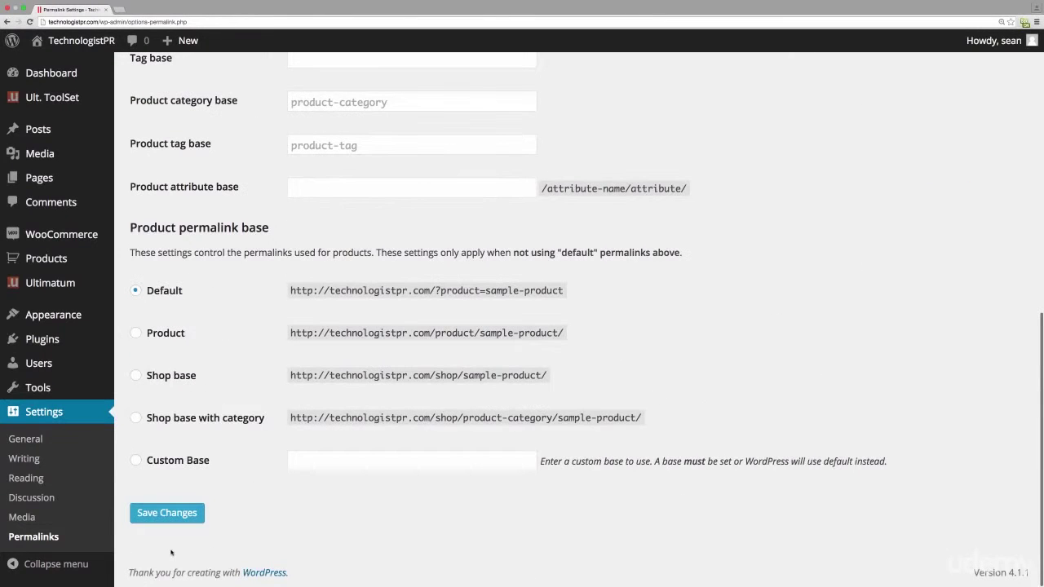
left_click(172, 516)
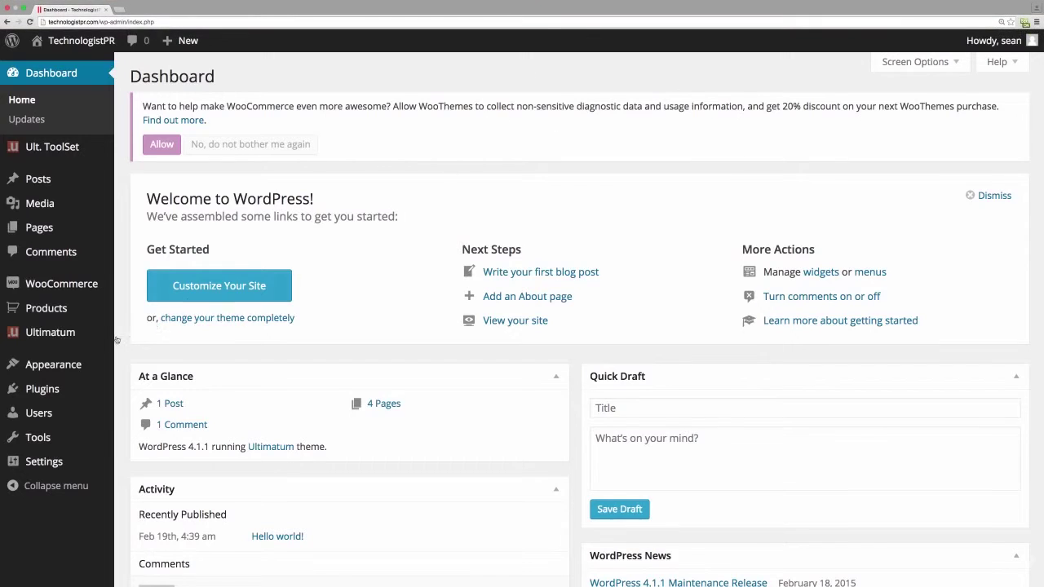
mouse_move(70, 342)
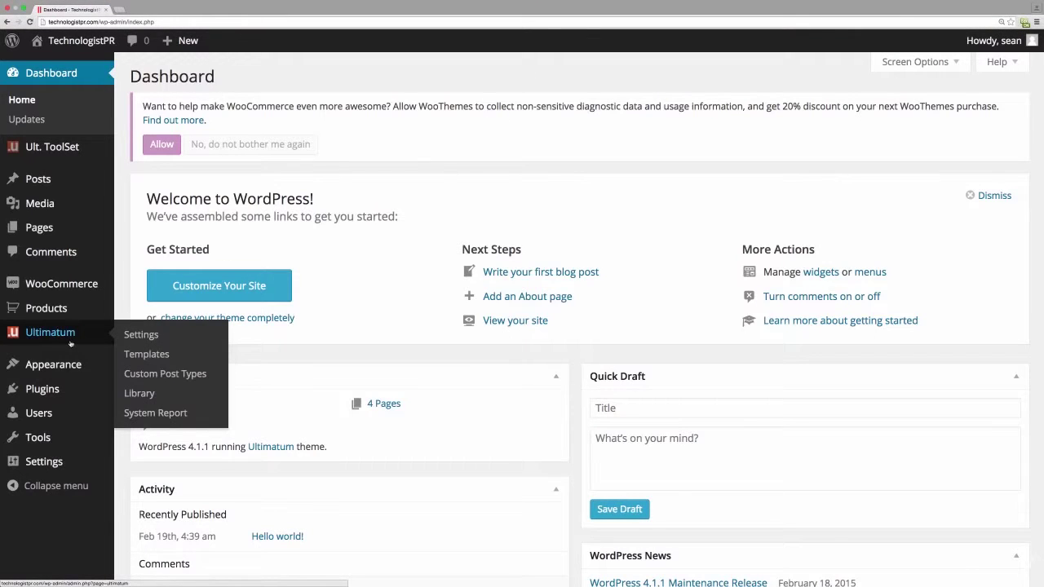
- On Ultimatum Templates, permanently dismiss the WooCommerce tracking notice and start a new template
left_click(150, 357)
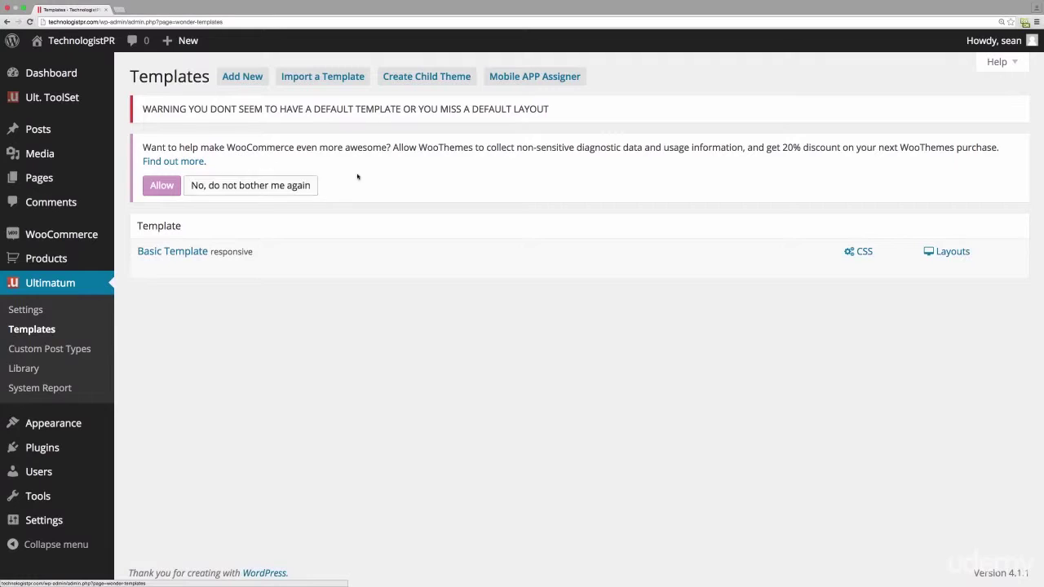
left_click(289, 186)
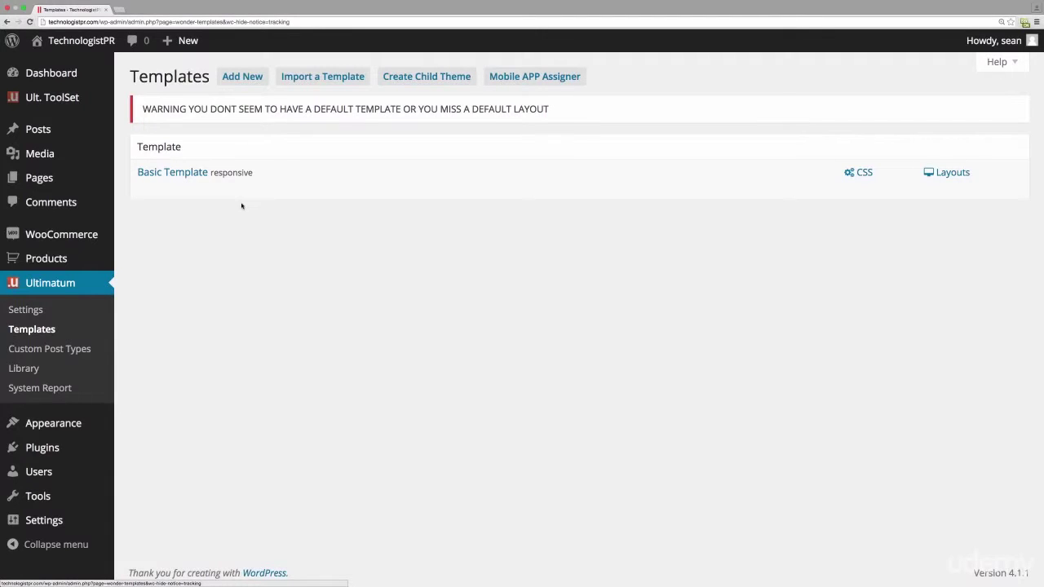
mouse_move(194, 173)
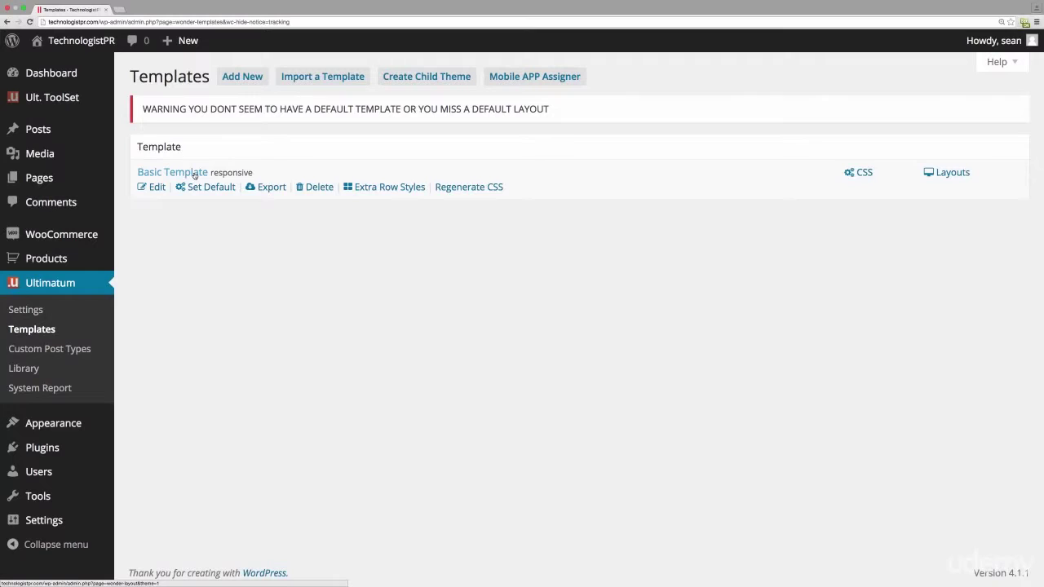
left_click(250, 76)
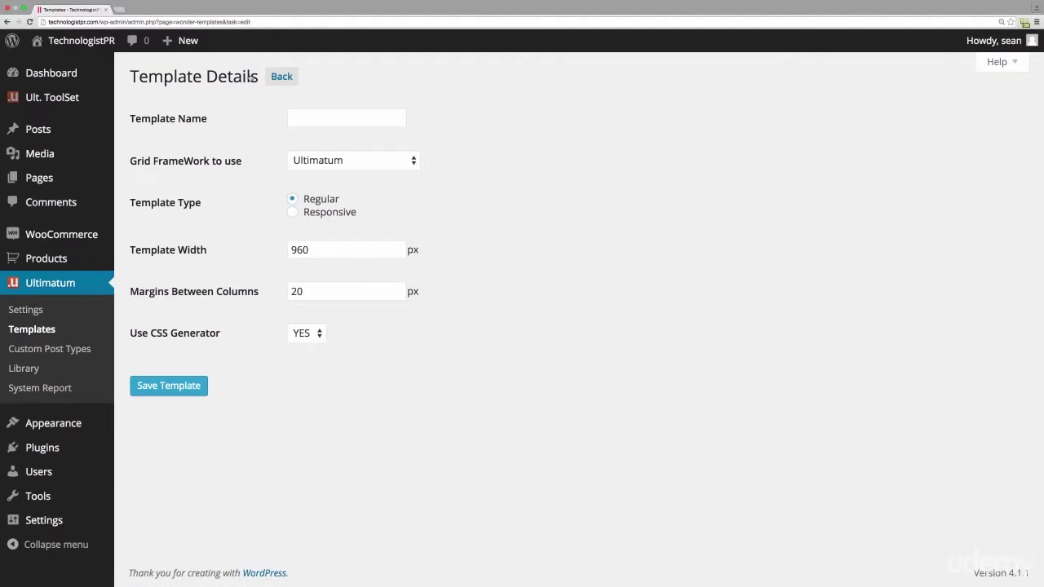
- Save a responsive Twitter Bootstrap template named ShopTemplate
left_click(297, 113)
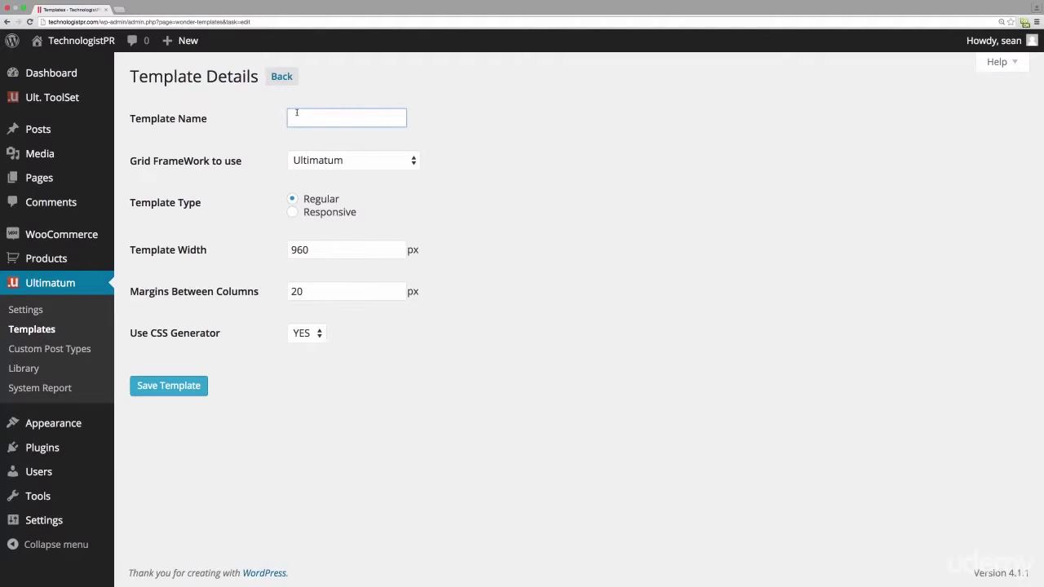
type("ShopTemplate")
left_click(334, 160)
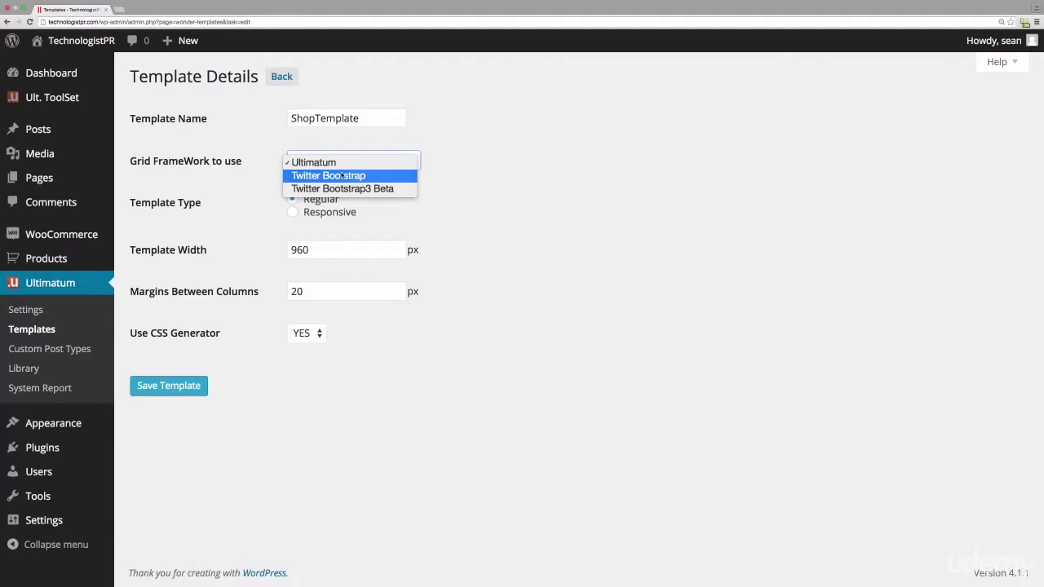
left_click(341, 175)
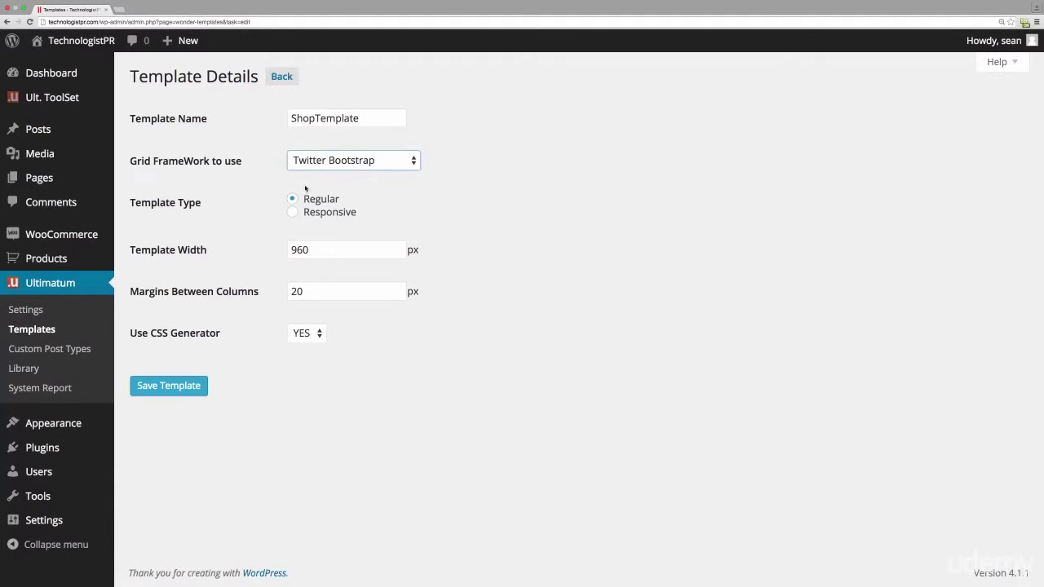
left_click(292, 213)
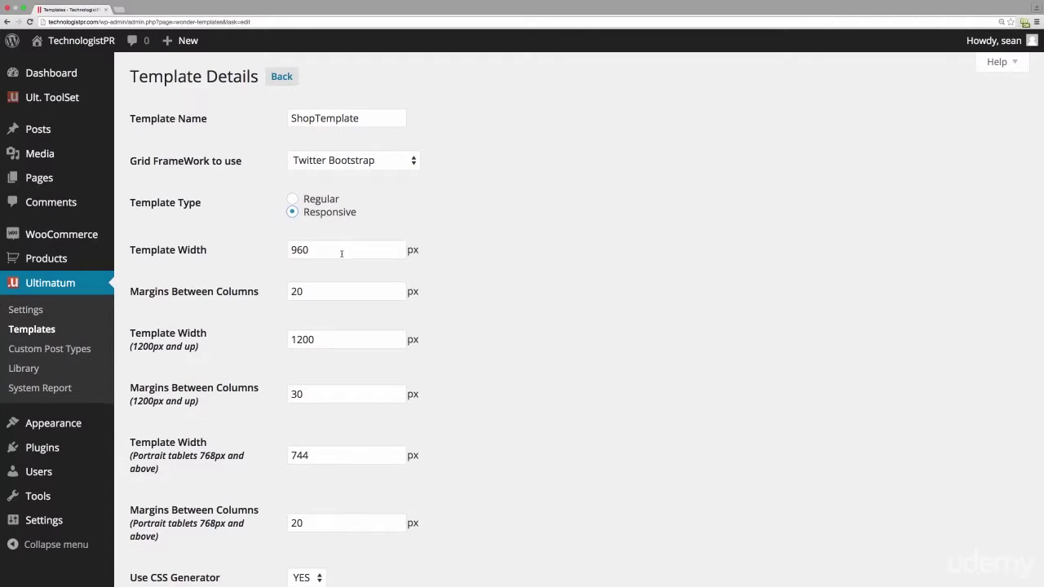
scroll(343, 255, "down", 3)
scroll(344, 255, "up", 1)
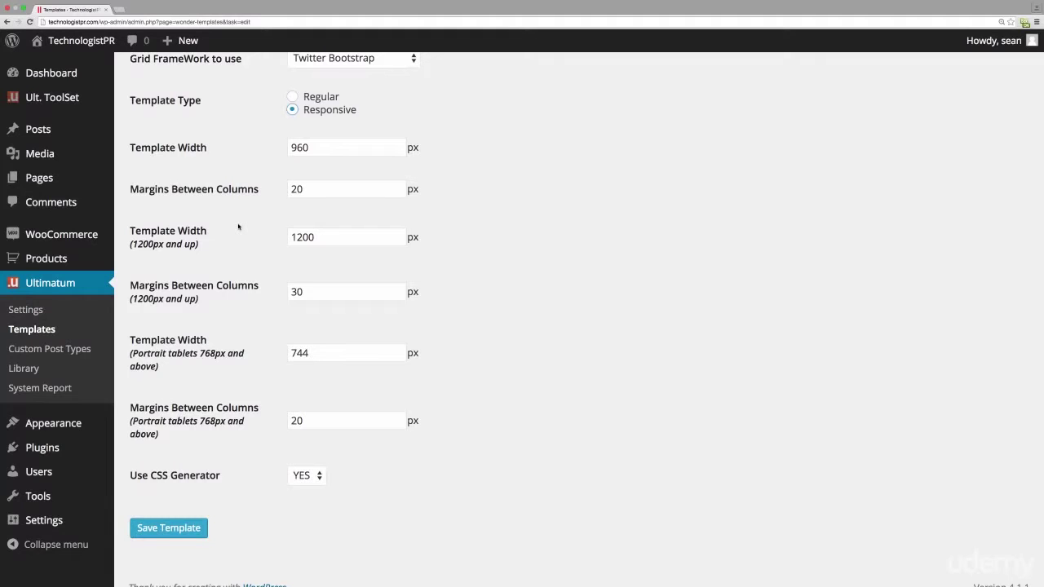
scroll(238, 227, "down", 2)
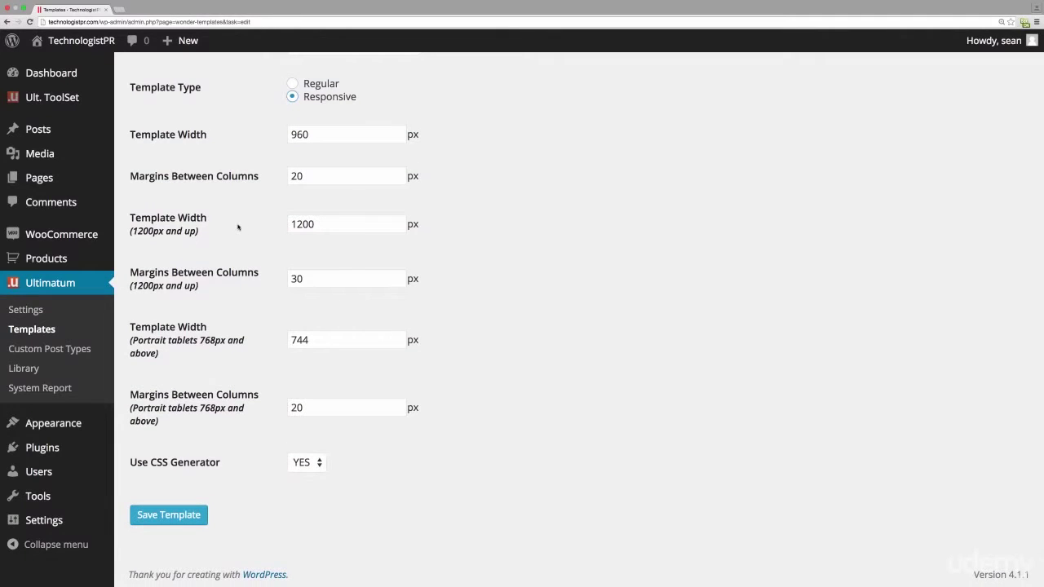
left_click(160, 514)
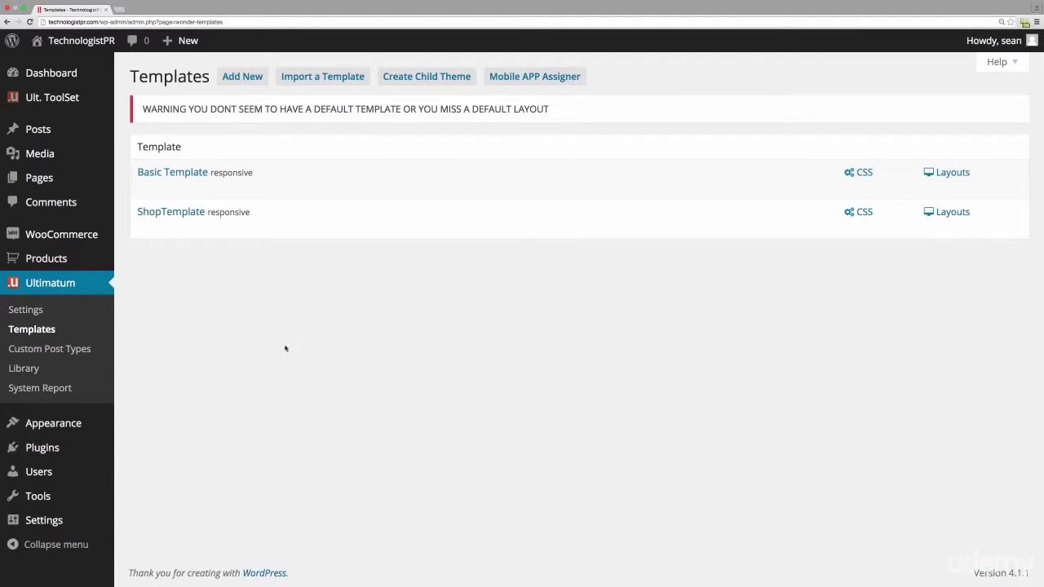
- Make ShopTemplate the default template and view its layouts
mouse_move(263, 212)
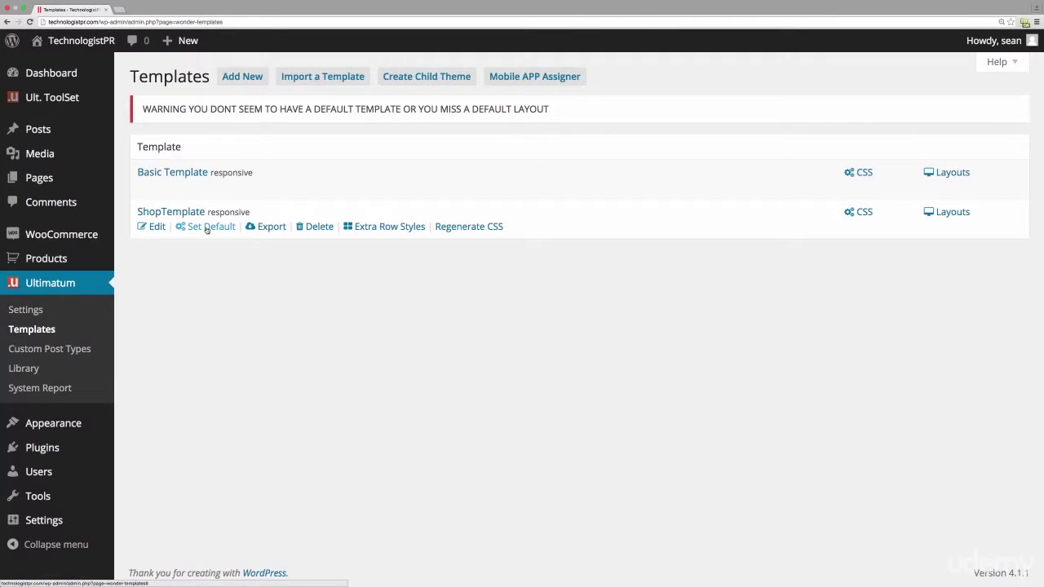
left_click(207, 228)
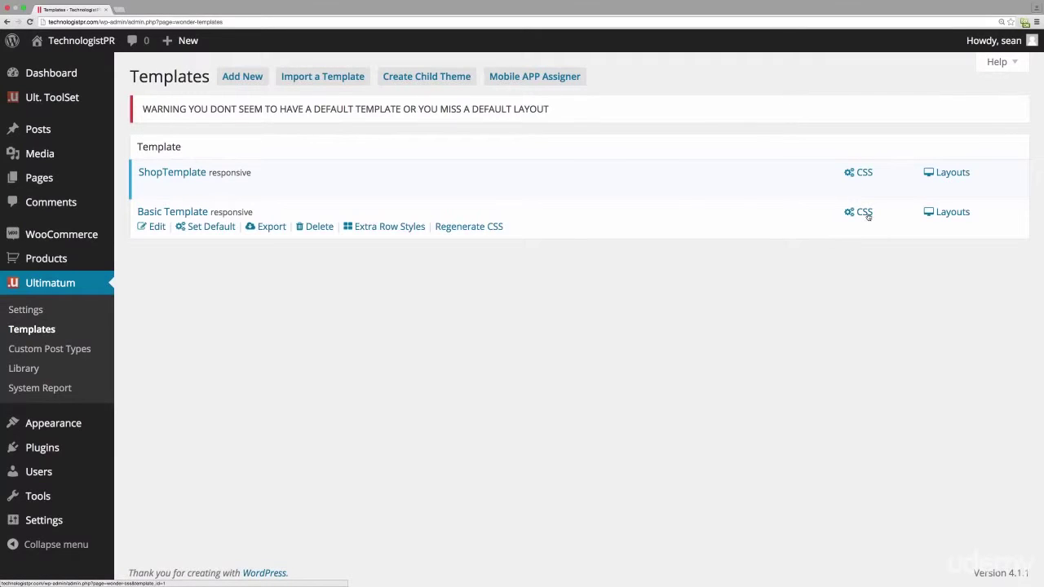
left_click(946, 174)
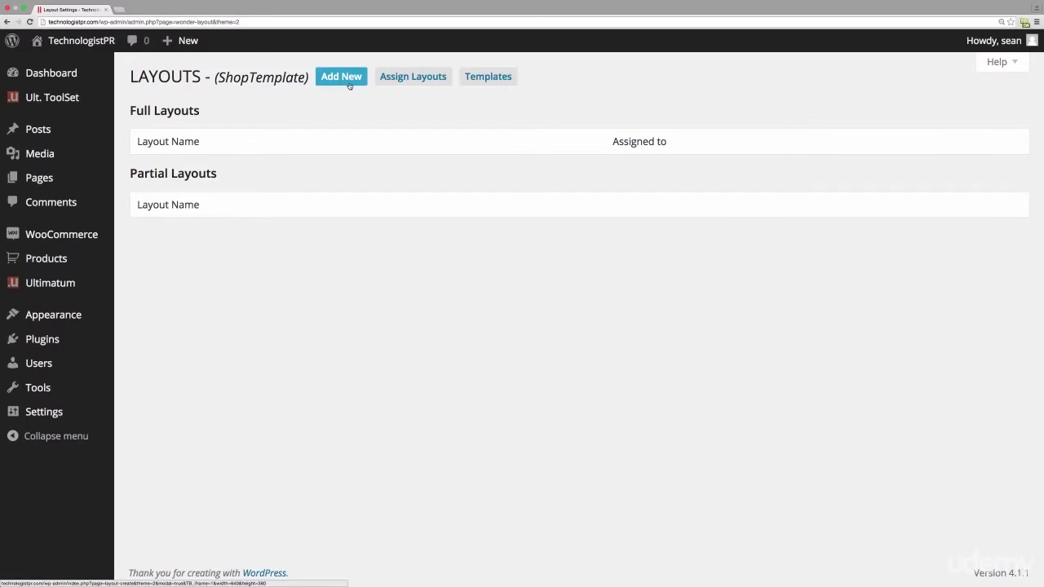
- Create a partial (Part) layout named Header
left_click(349, 85)
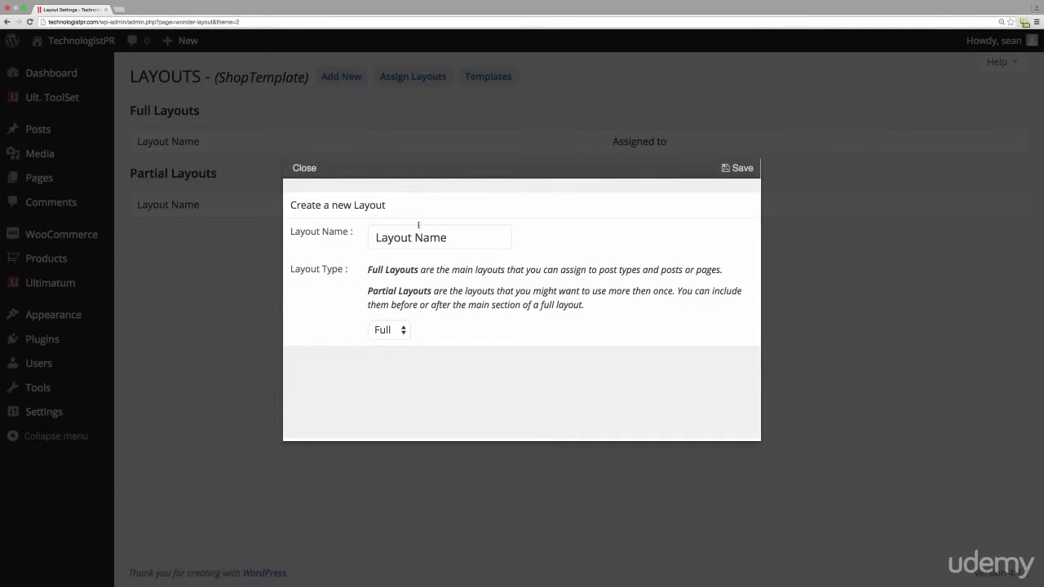
left_click(469, 239)
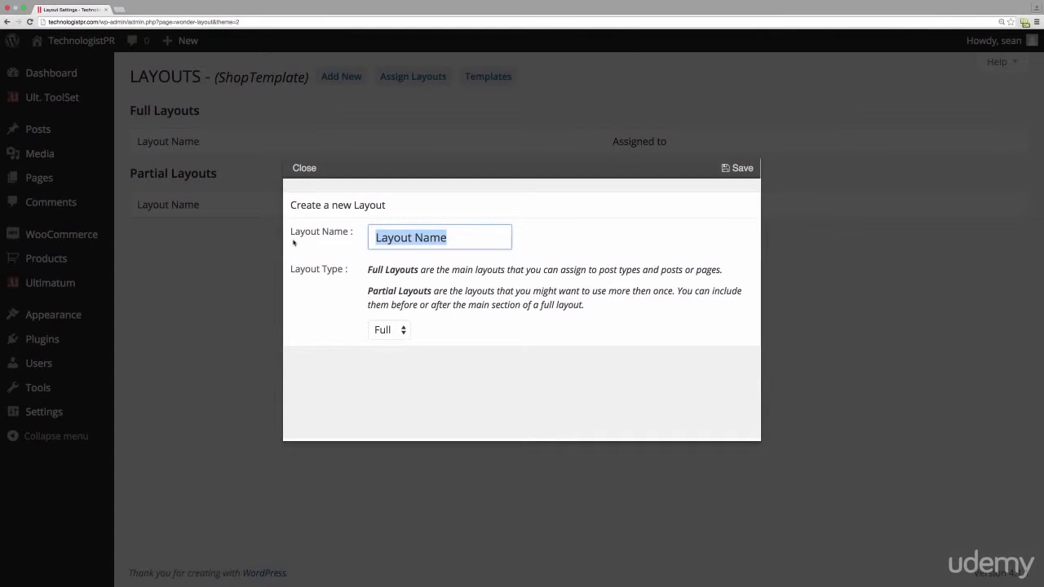
type("Header")
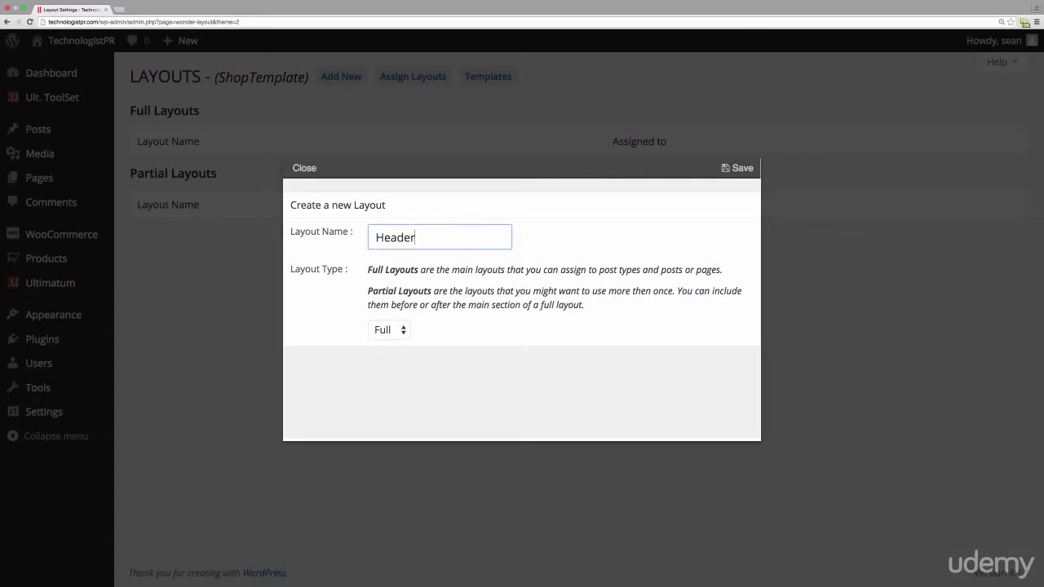
left_click(381, 332)
left_click(385, 345)
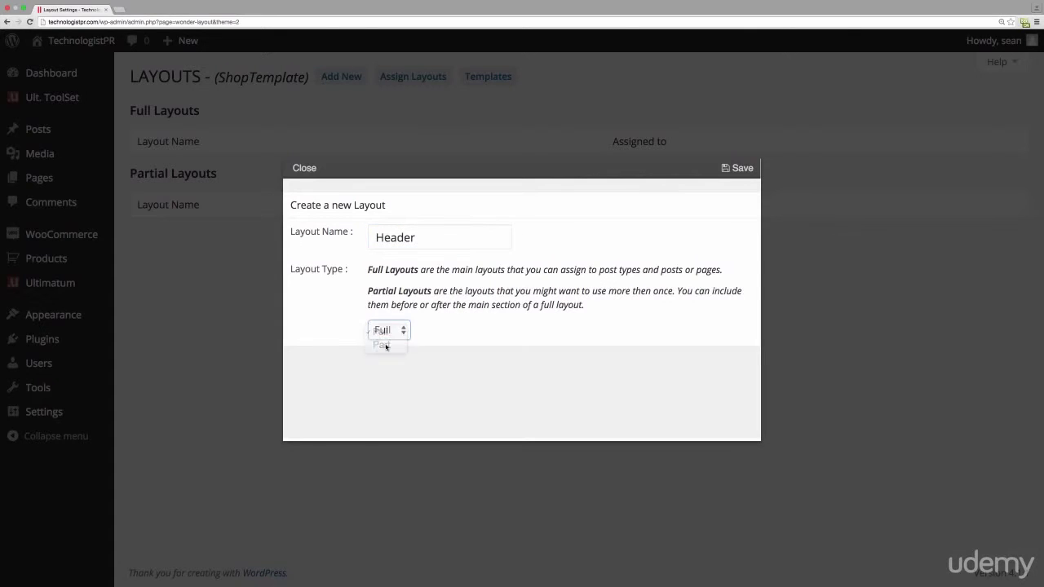
left_click(739, 172)
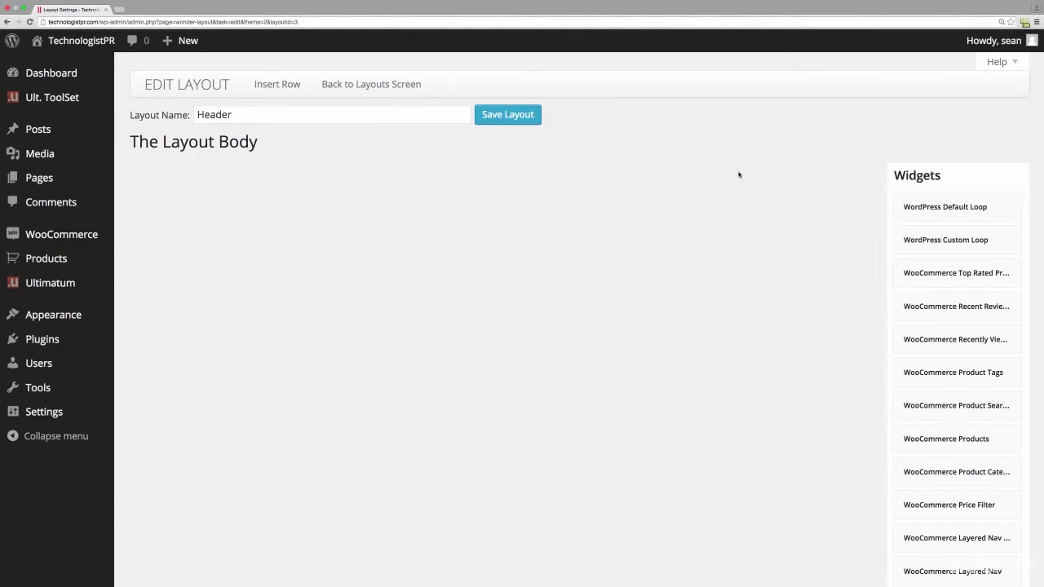
- Insert a single 100% column row into the Header layout body
left_click(274, 86)
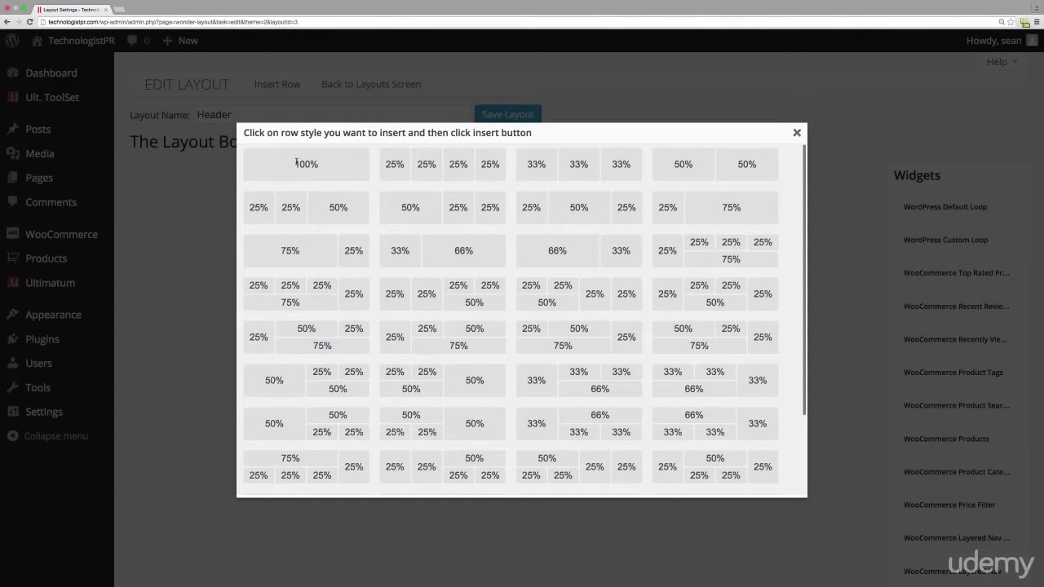
left_click(296, 162)
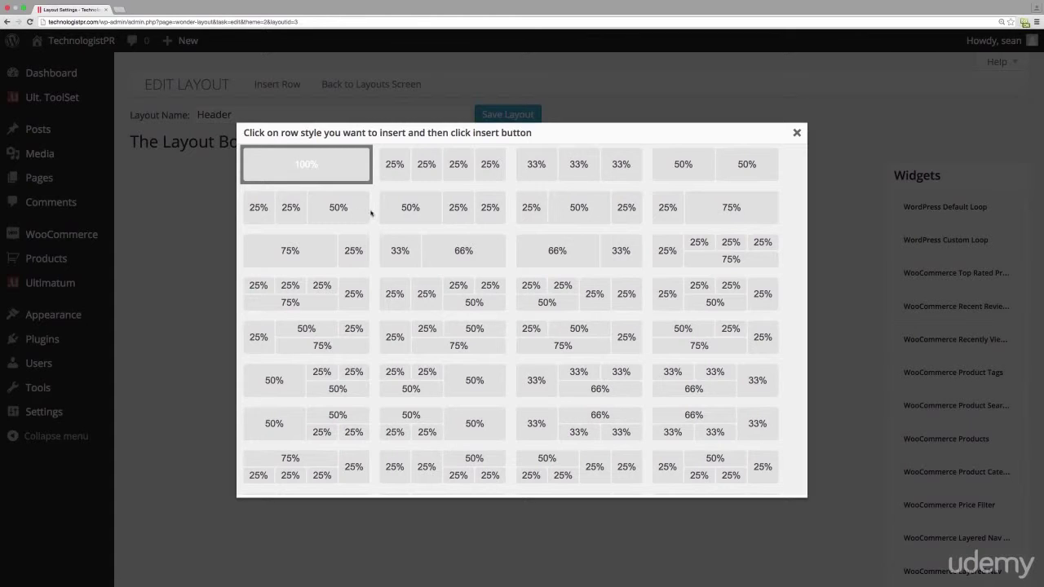
scroll(452, 341, "down", 5)
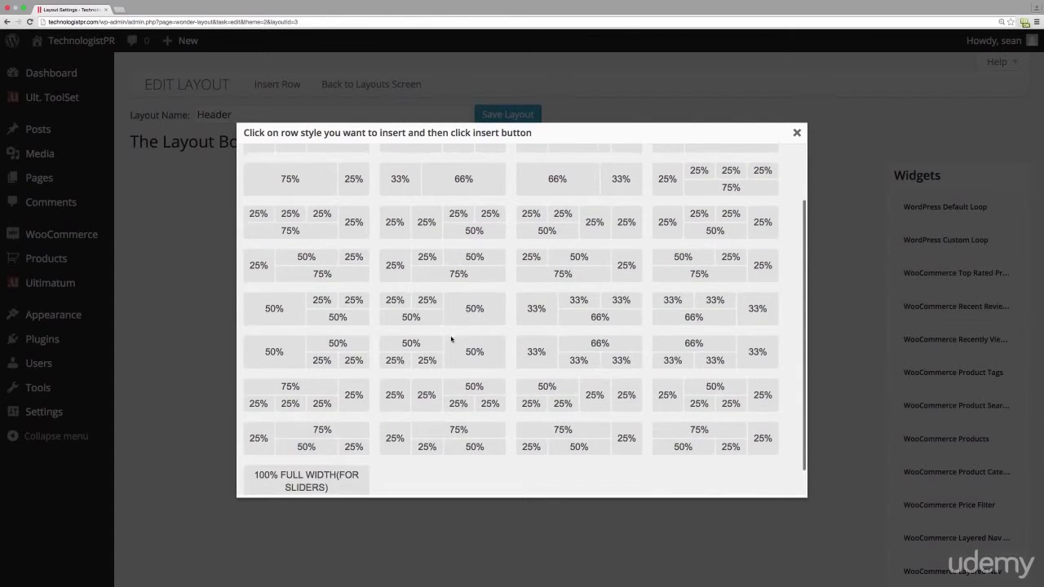
left_click(516, 485)
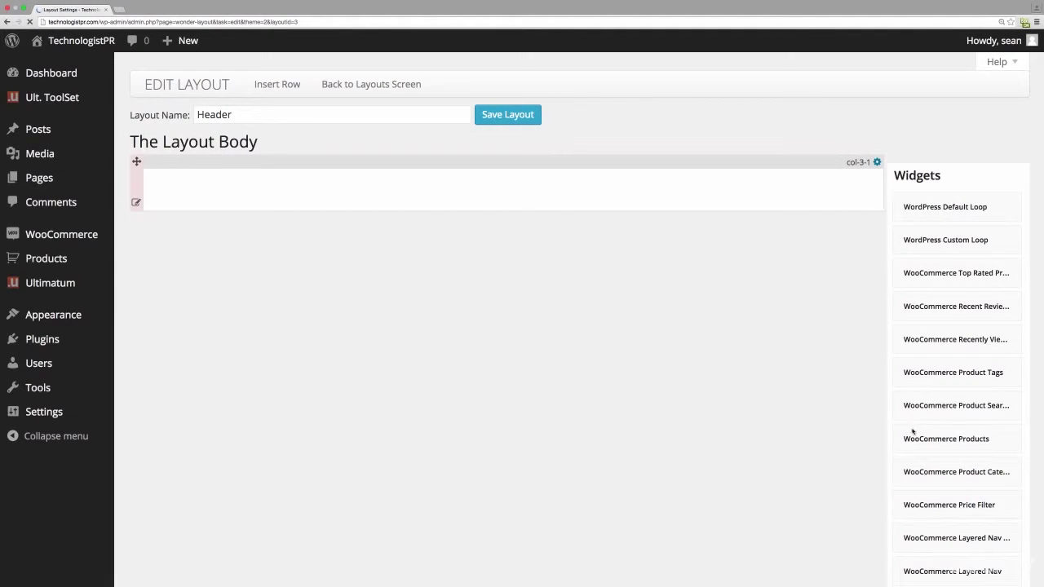
- Drag the Ultimatum Logo widget into the Header layout's 100% row
scroll(903, 443, "down", 3)
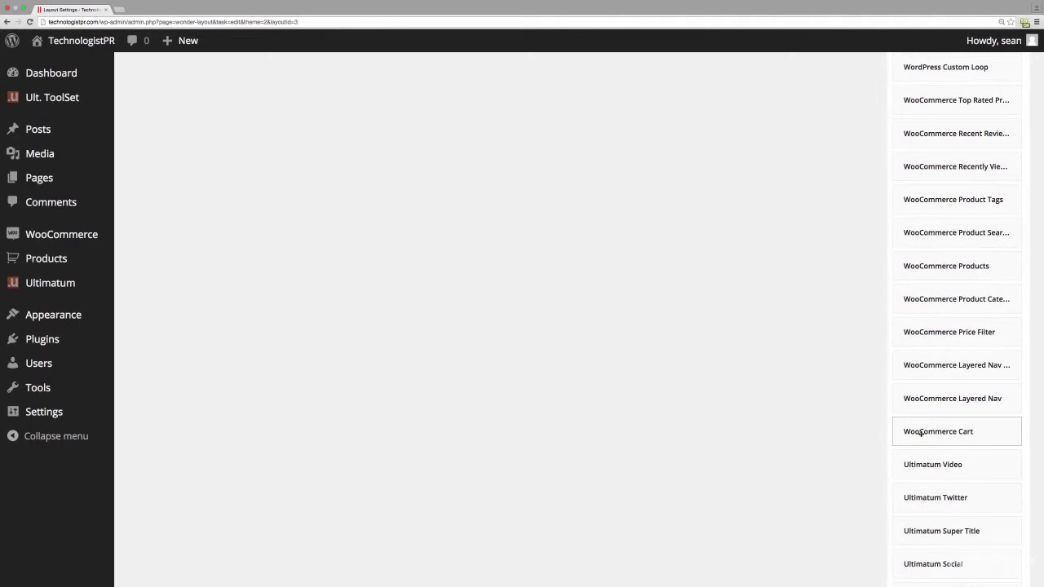
scroll(963, 482, "down", 3)
scroll(964, 483, "down", 4)
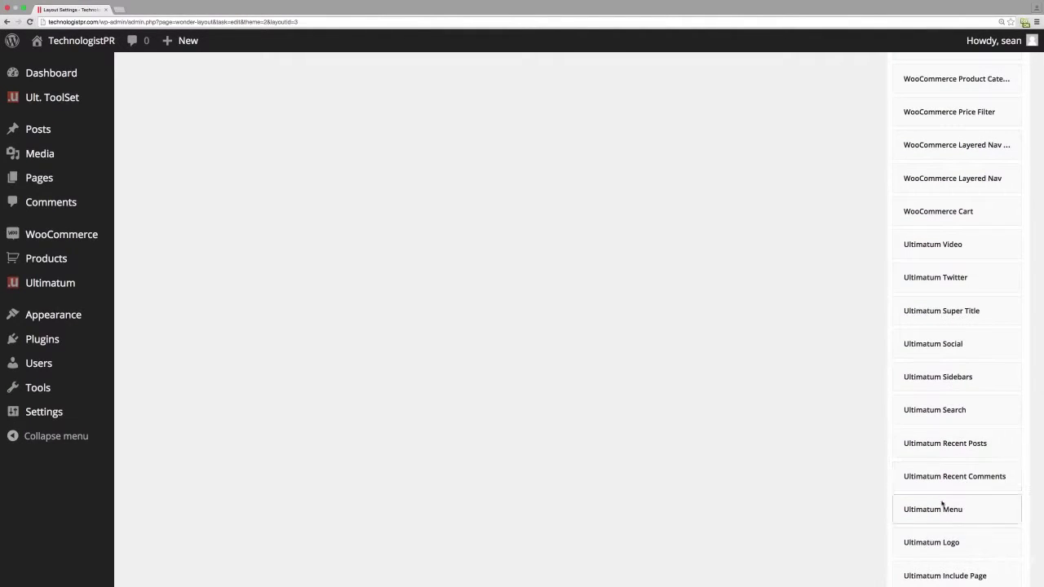
left_click_drag(918, 540, 293, 188)
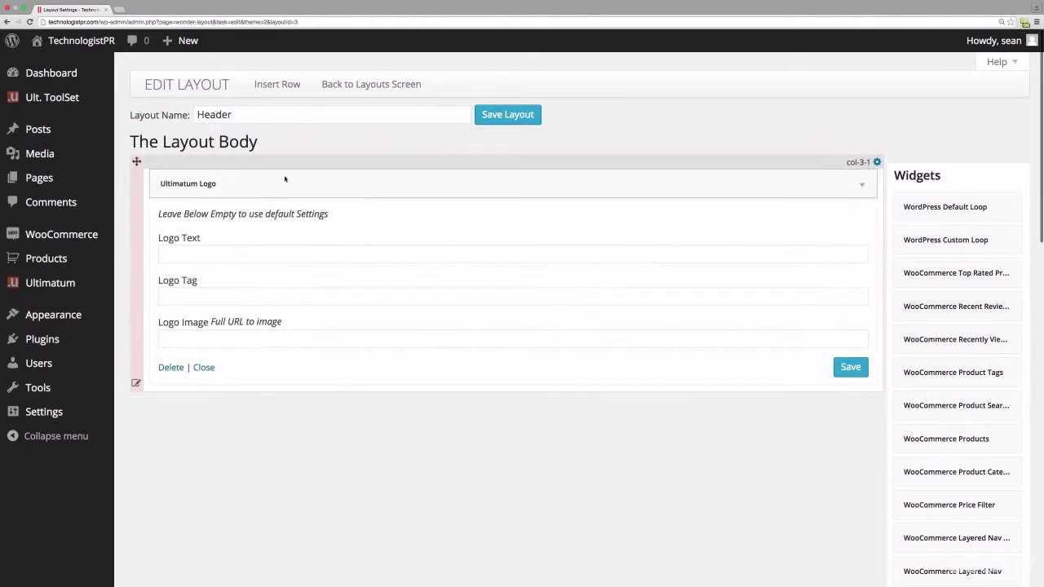
- Set the logo widget's Logo Text to TechnologistPR and save it
left_click(228, 253)
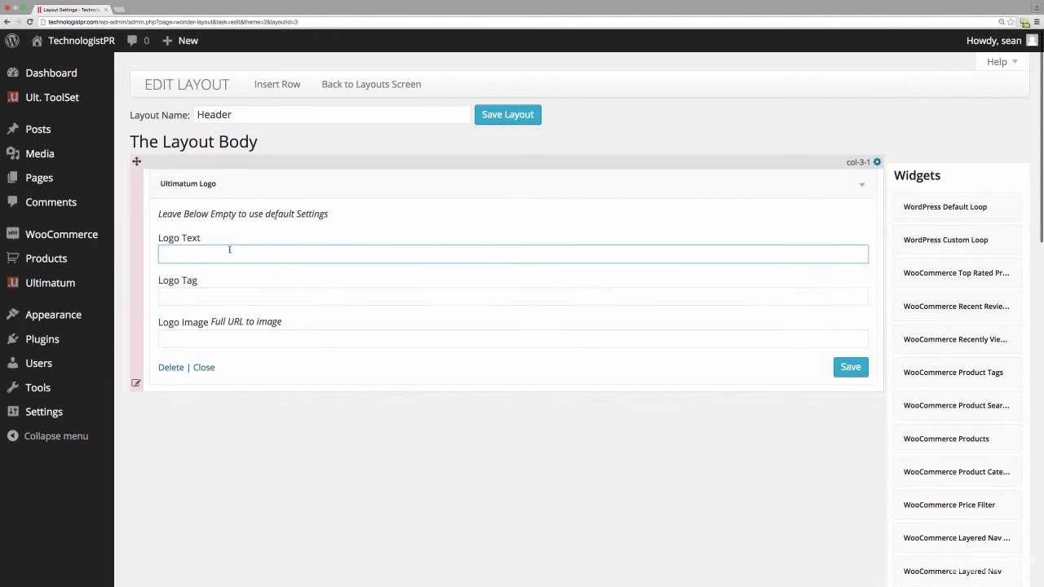
type("TechnologistPR")
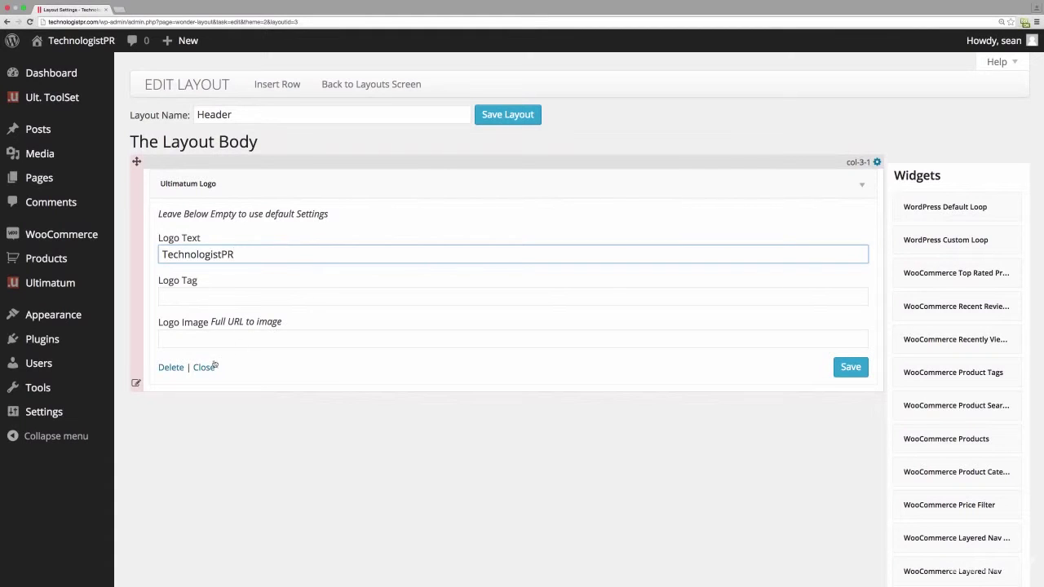
left_click(848, 367)
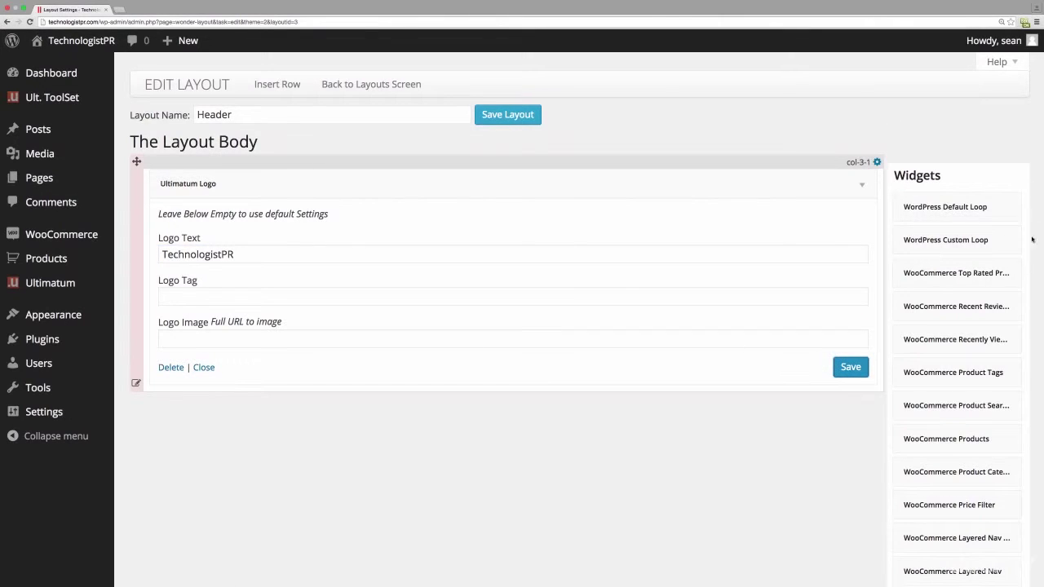
- Add an Ultimatum Menu widget for MainMenu using the Bootstrap Menu script and save it
scroll(994, 285, "down", 6)
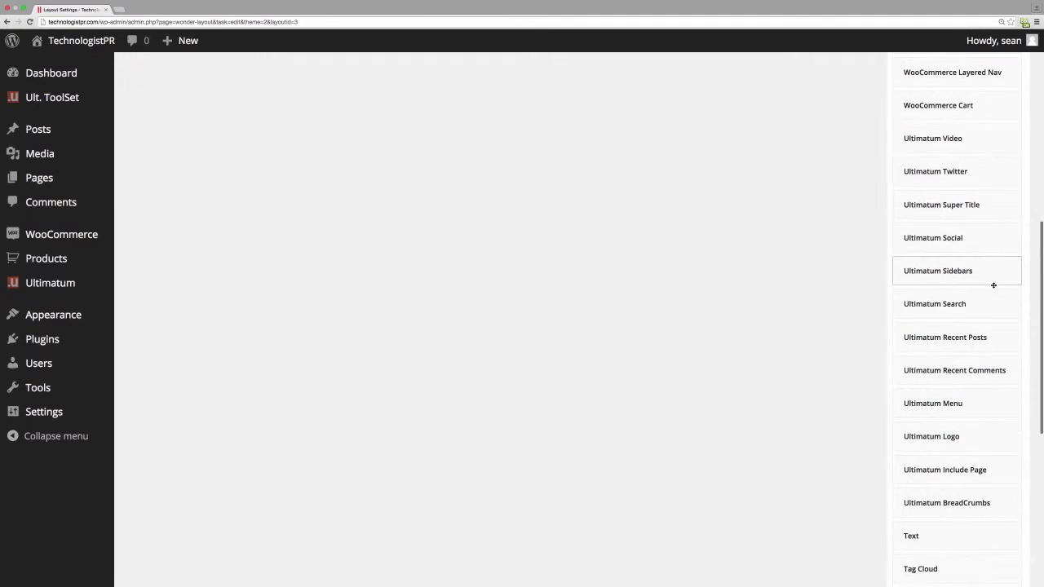
left_click_drag(982, 405, 351, 247)
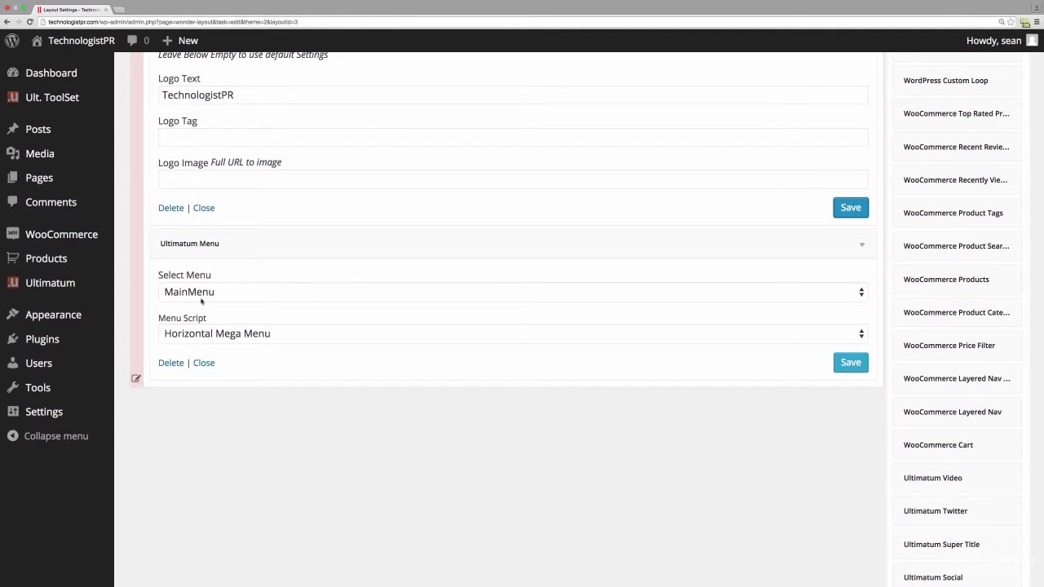
left_click(861, 334)
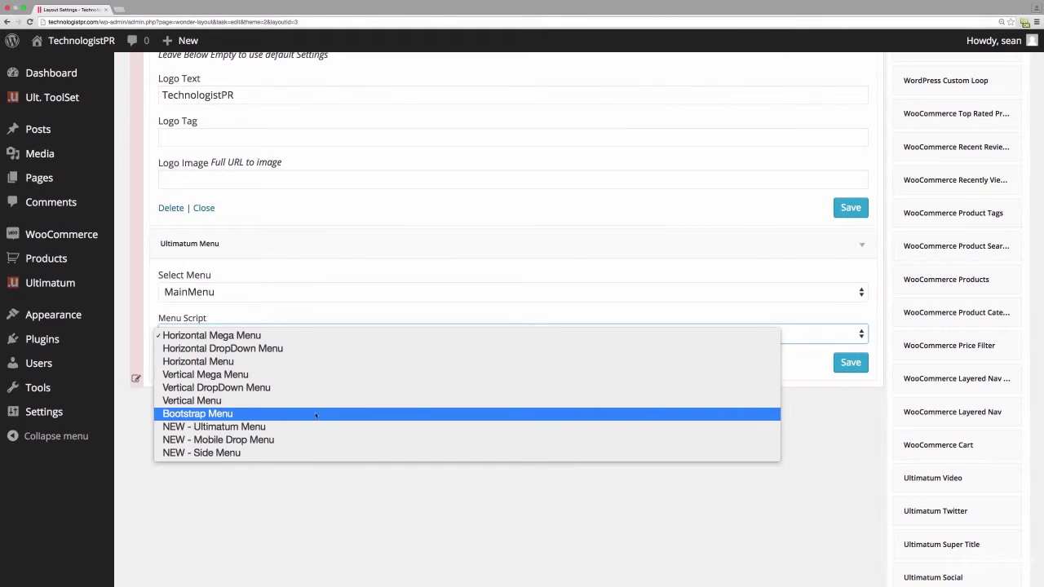
left_click(244, 414)
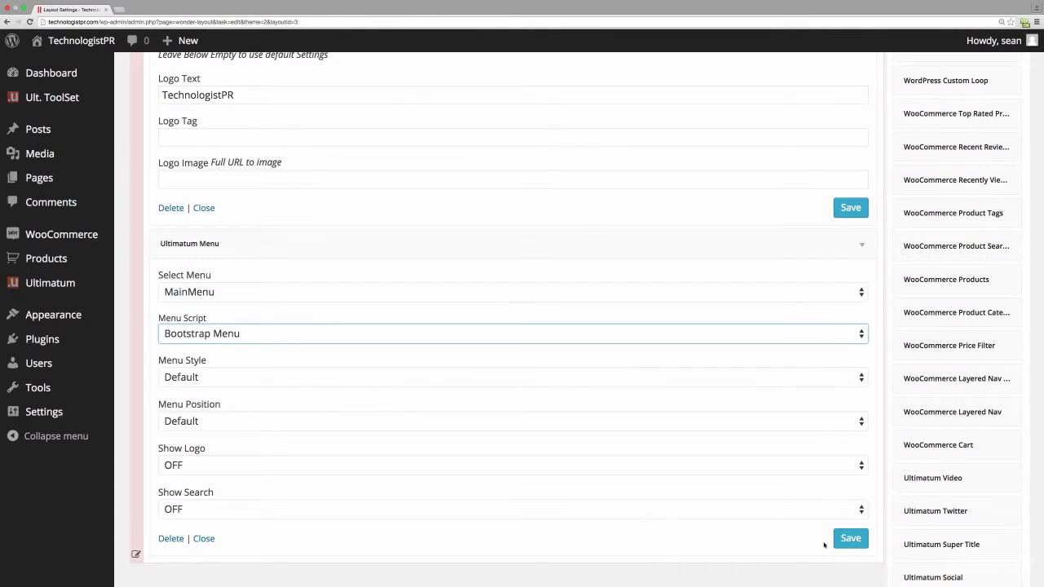
left_click(852, 542)
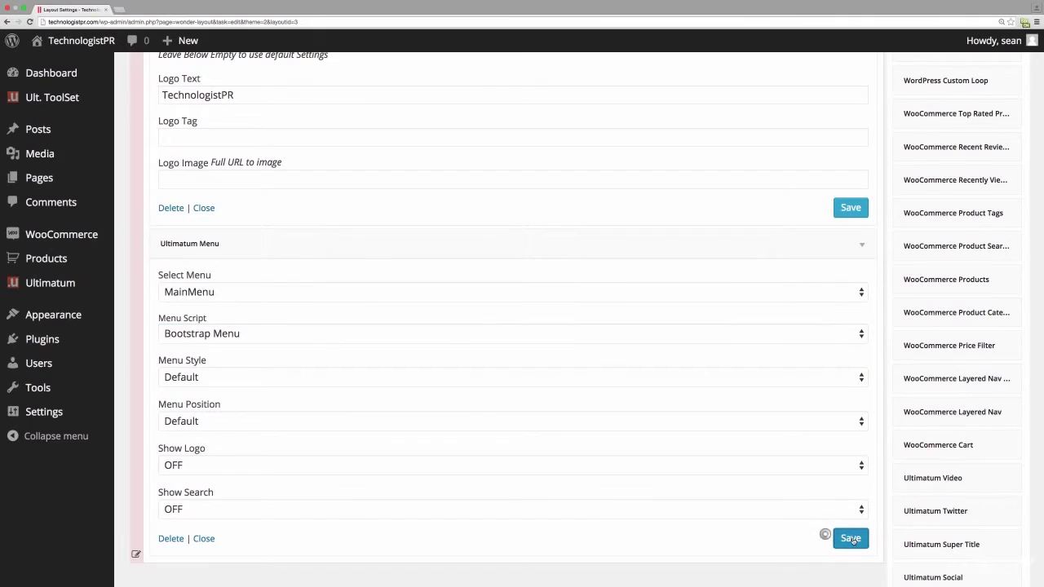
- Re-save the logo widget's settings and save the Header layout
left_click(851, 207)
scroll(651, 232, "down", 3)
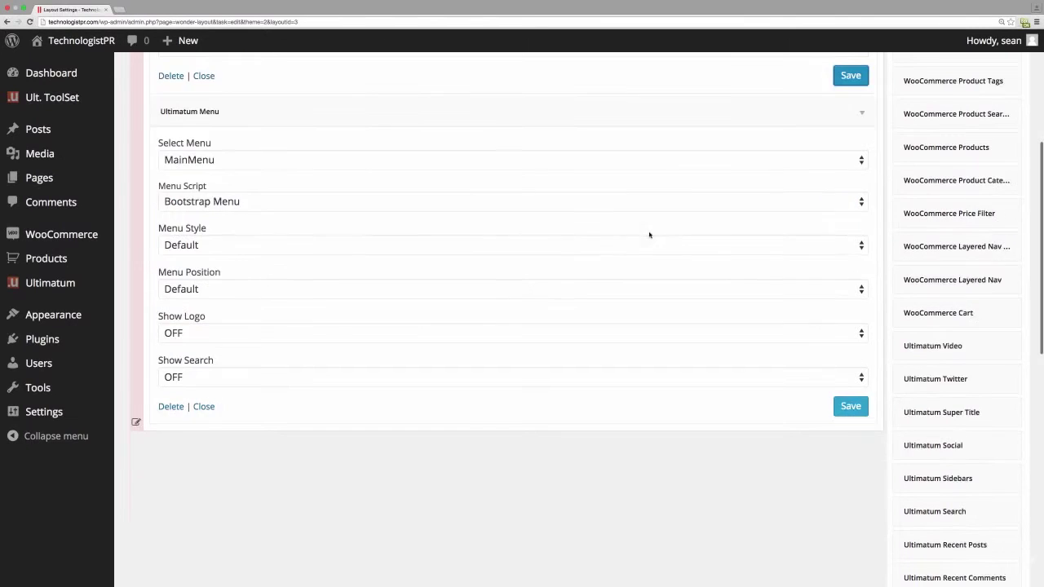
scroll(596, 230, "up", 5)
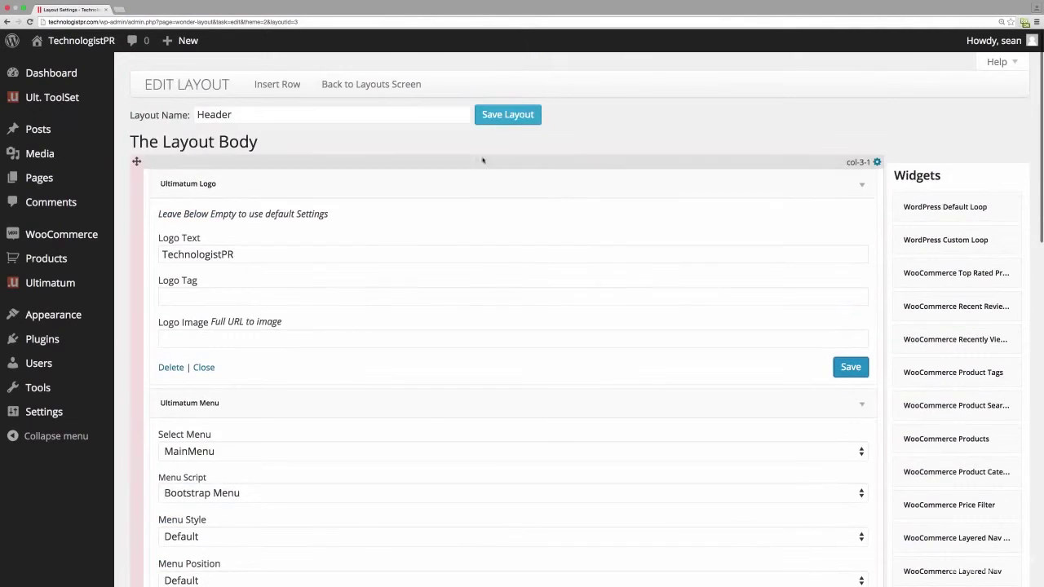
left_click(500, 115)
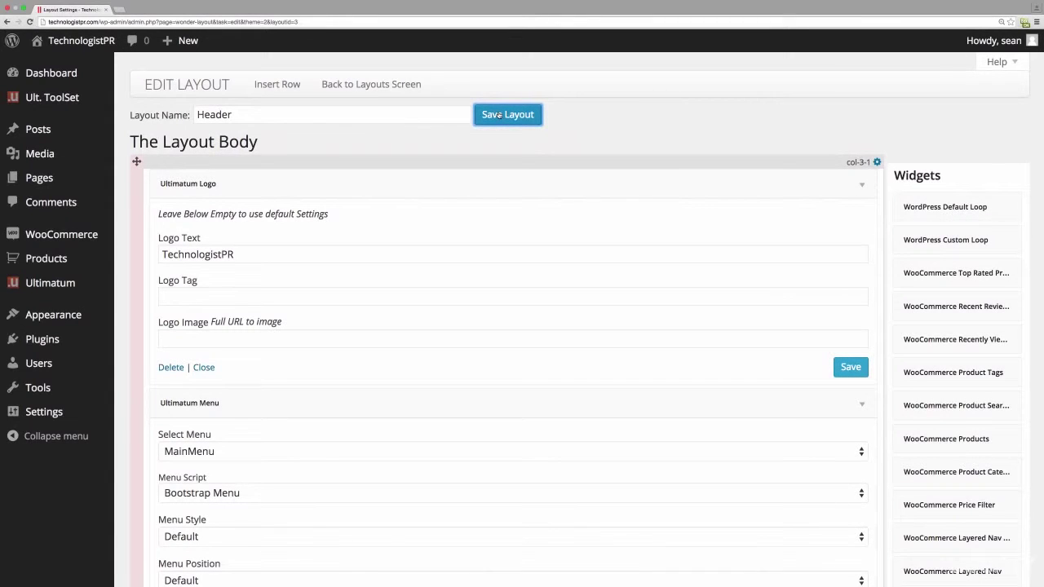
- Back in the layouts list, create a Part-type layout named 'Footer' and save it
left_click(388, 84)
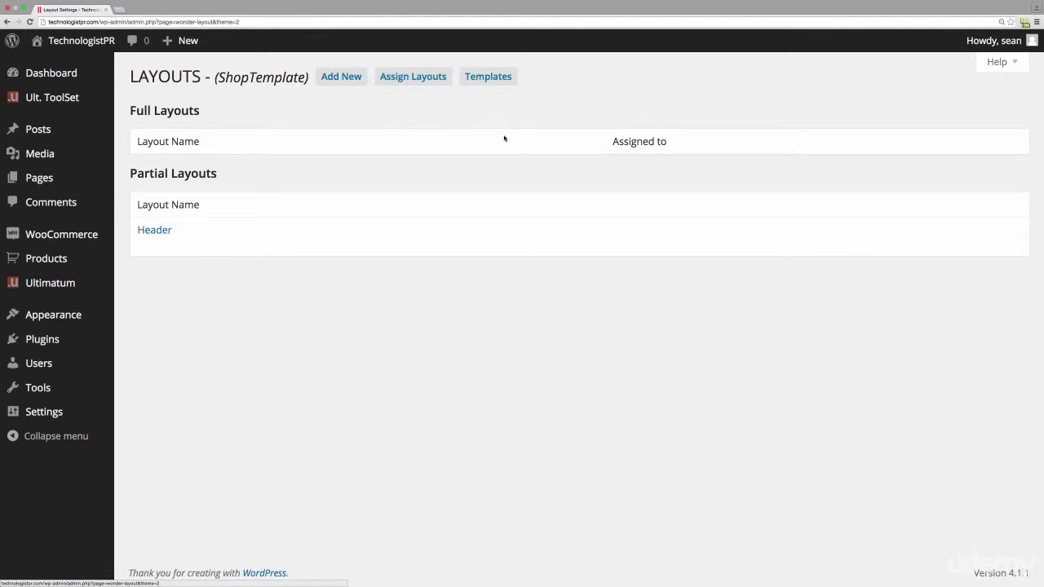
left_click(341, 76)
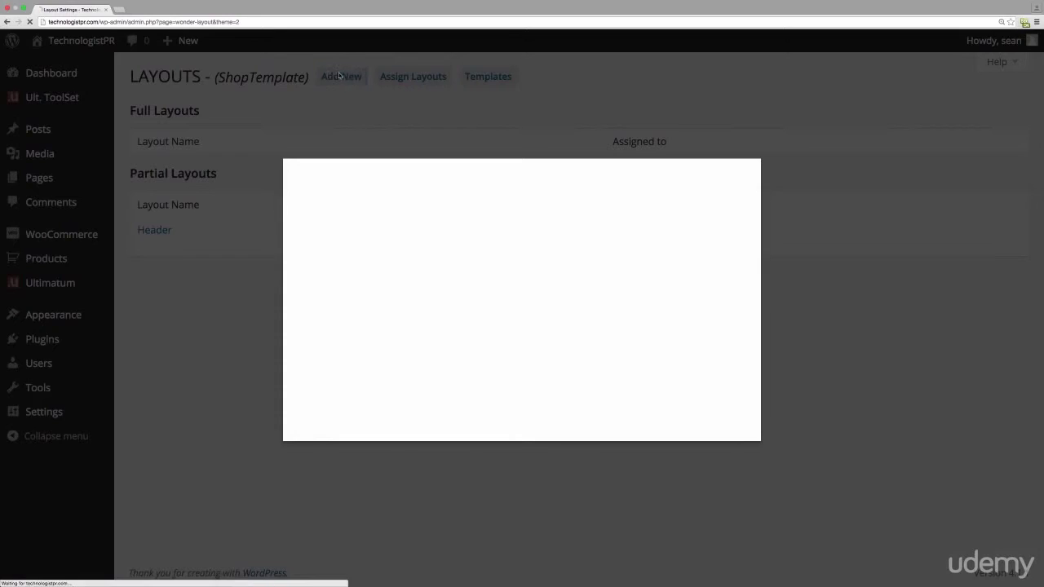
left_click_drag(449, 238, 352, 239)
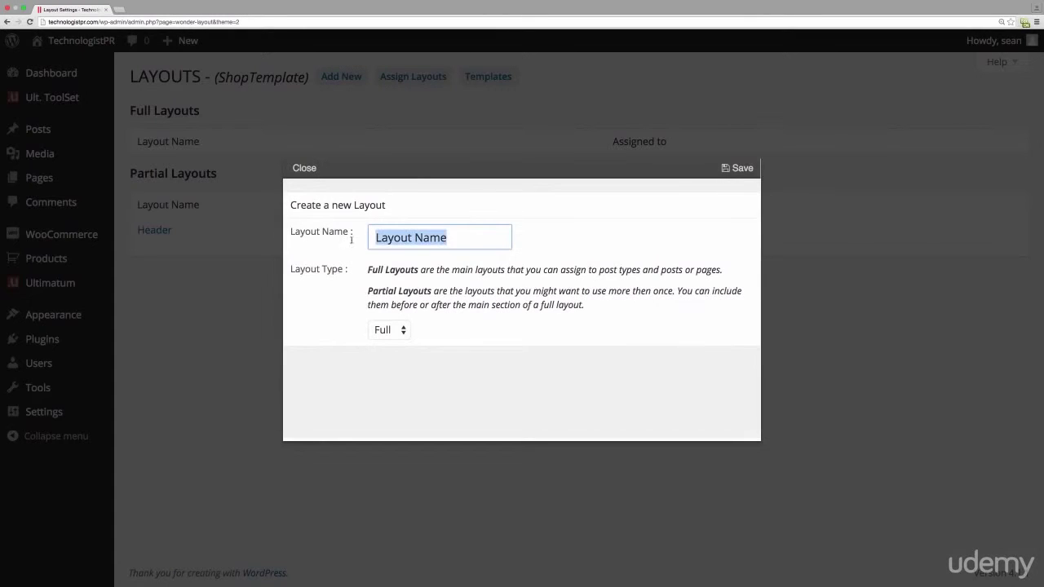
type("Fi")
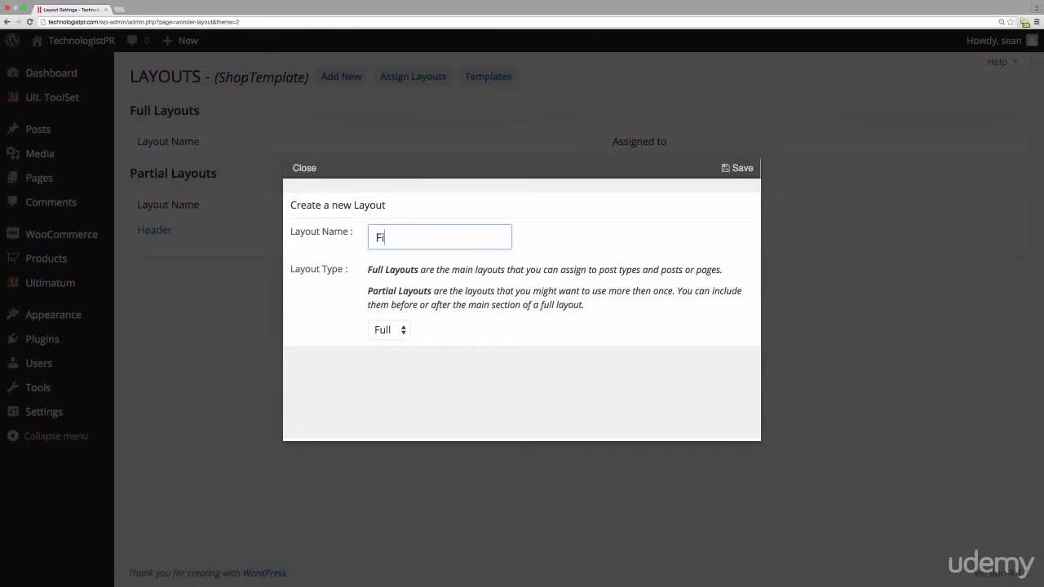
key("BackSpace")
type("ooter")
left_click(390, 330)
left_click(383, 346)
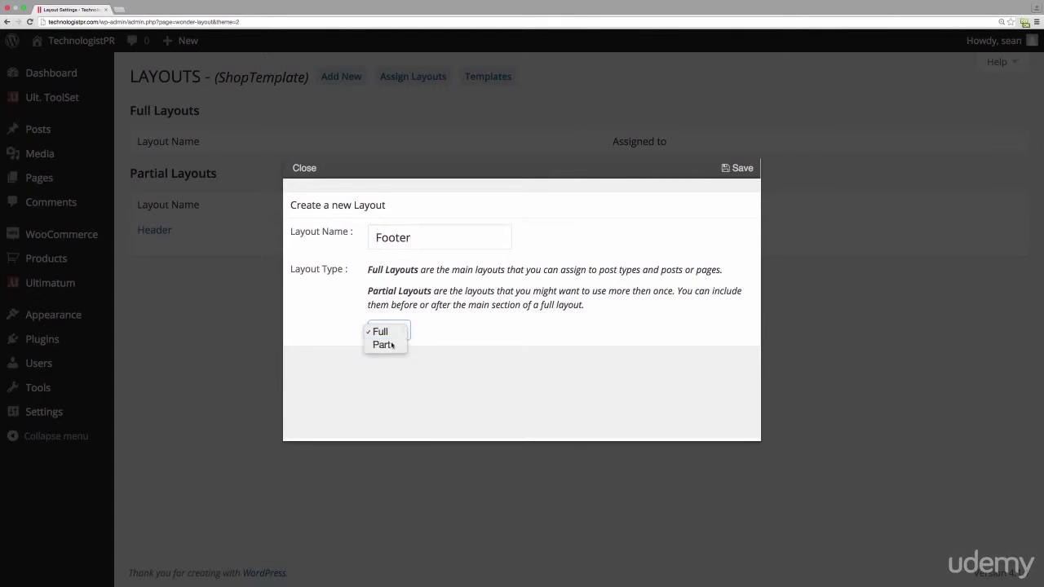
left_click(739, 169)
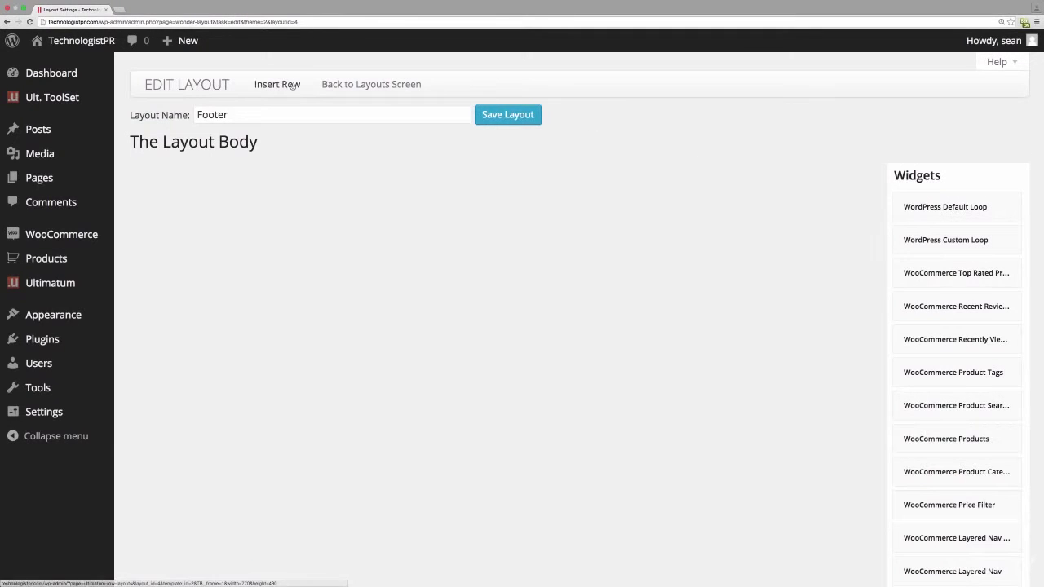
- Insert a single full-width 100% row into the Footer body and save the layout
left_click(291, 84)
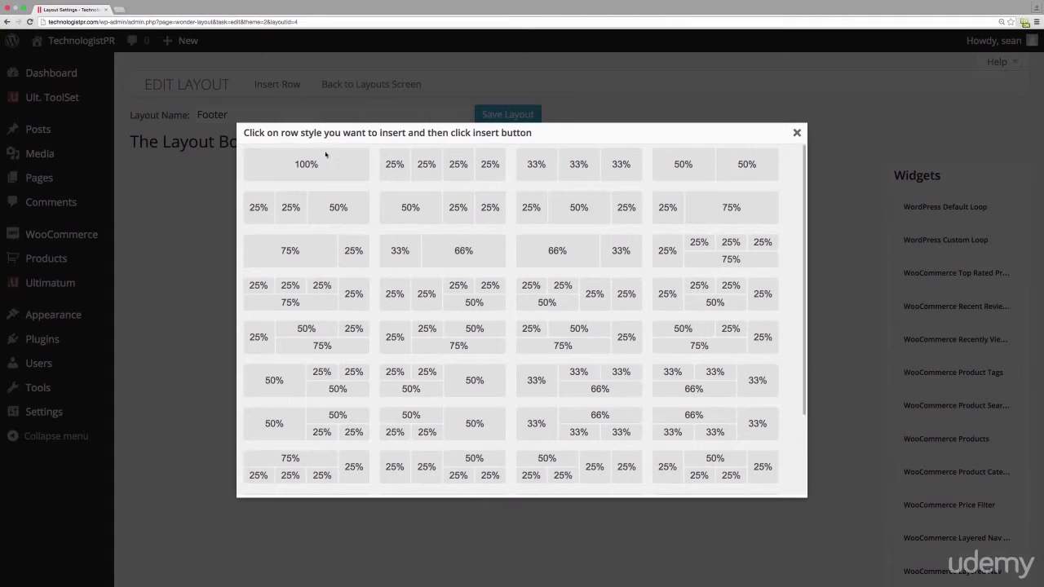
left_click(327, 158)
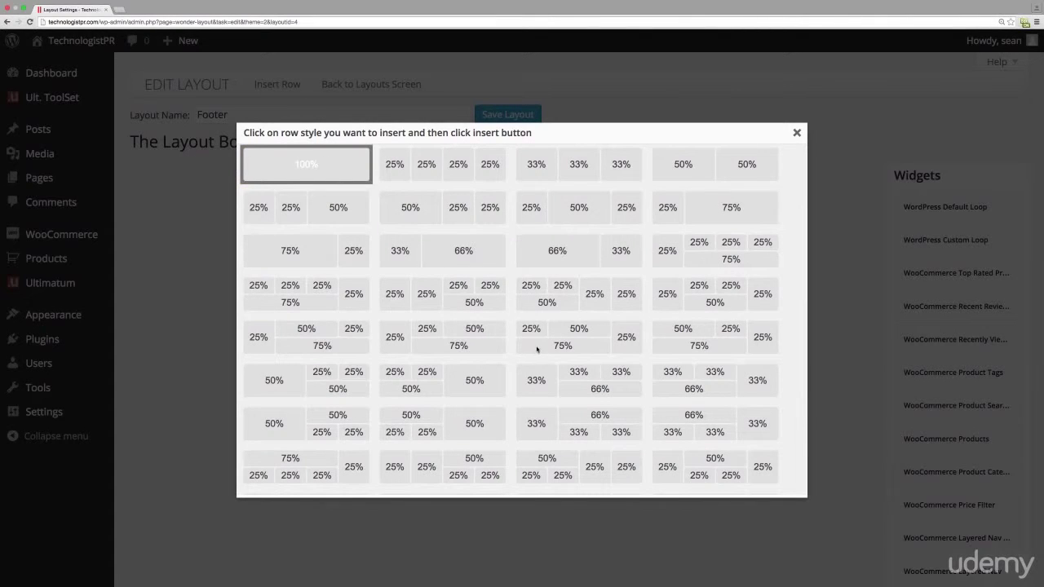
scroll(537, 349, "down", 3)
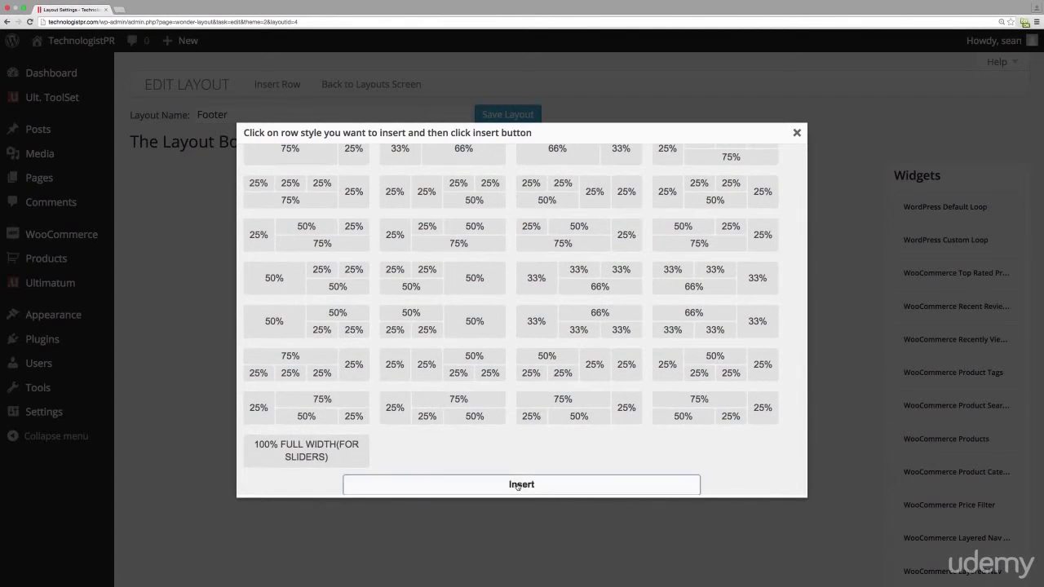
left_click(517, 484)
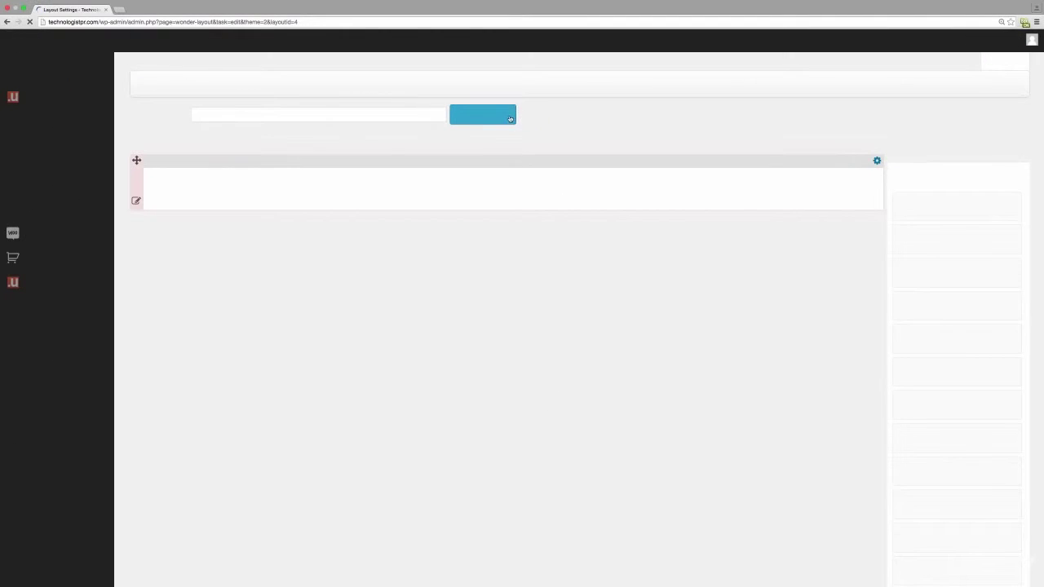
left_click(496, 115)
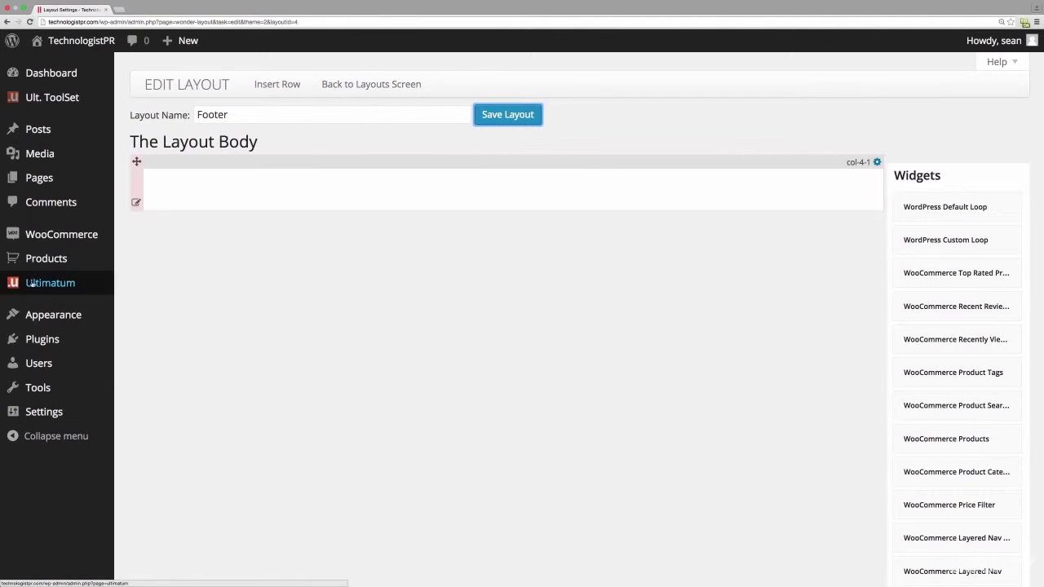
- In Ultimatum settings, upload TechnologistLogo.png from the WooCommerce folder for the site logo
mouse_move(36, 286)
left_click(140, 287)
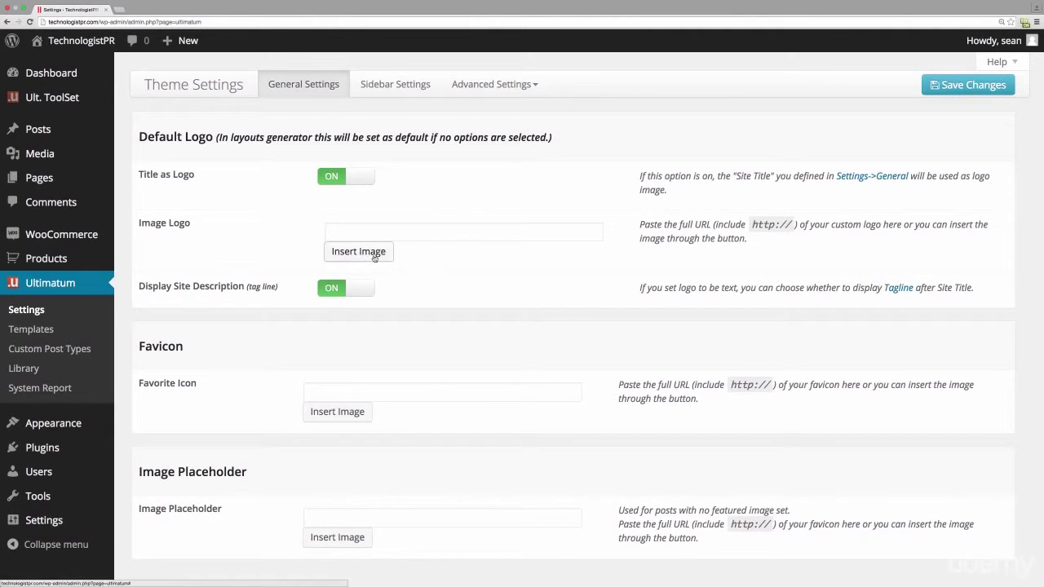
left_click(374, 257)
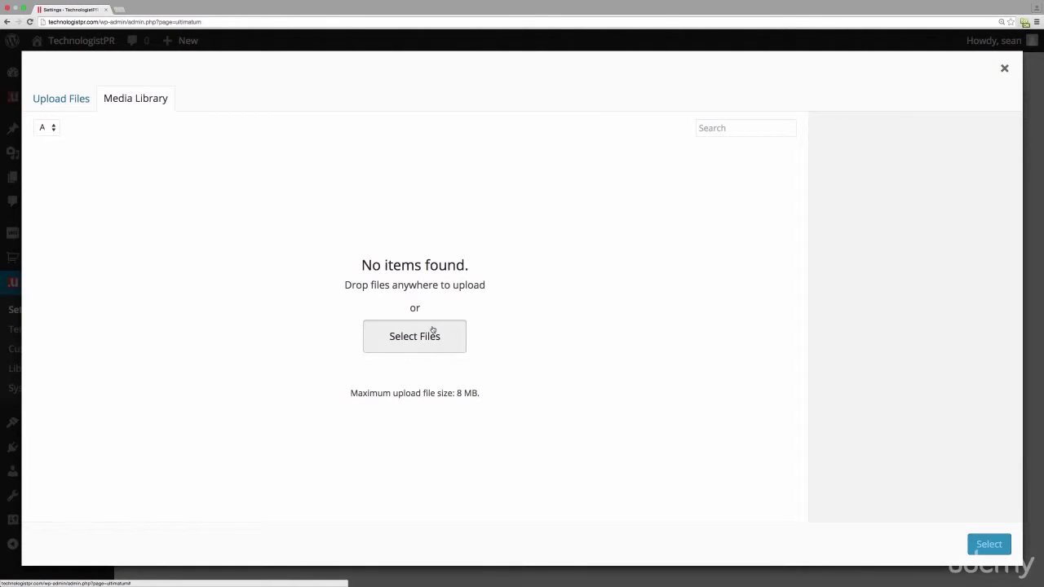
left_click(433, 330)
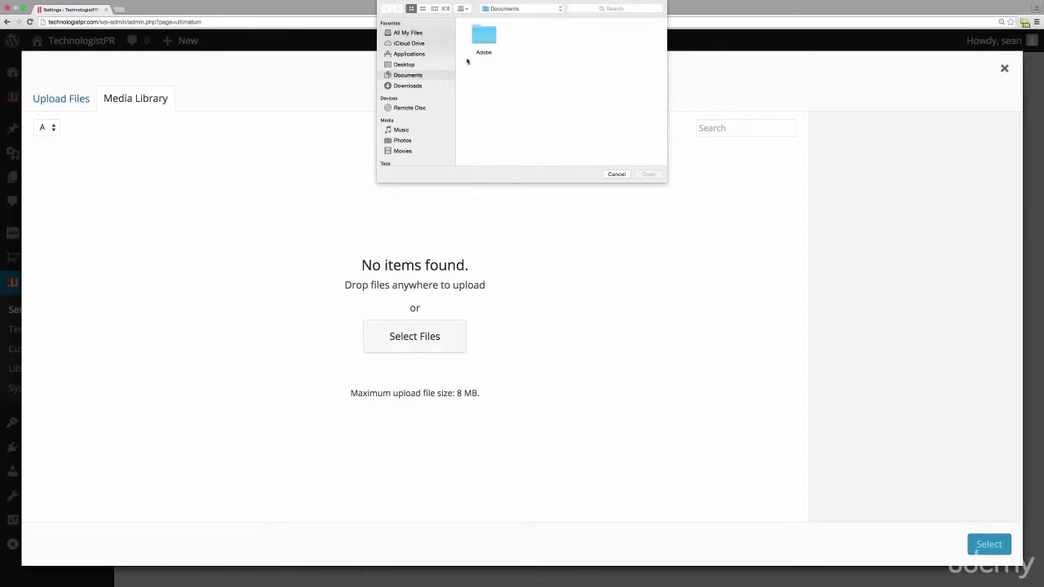
left_click(543, 5)
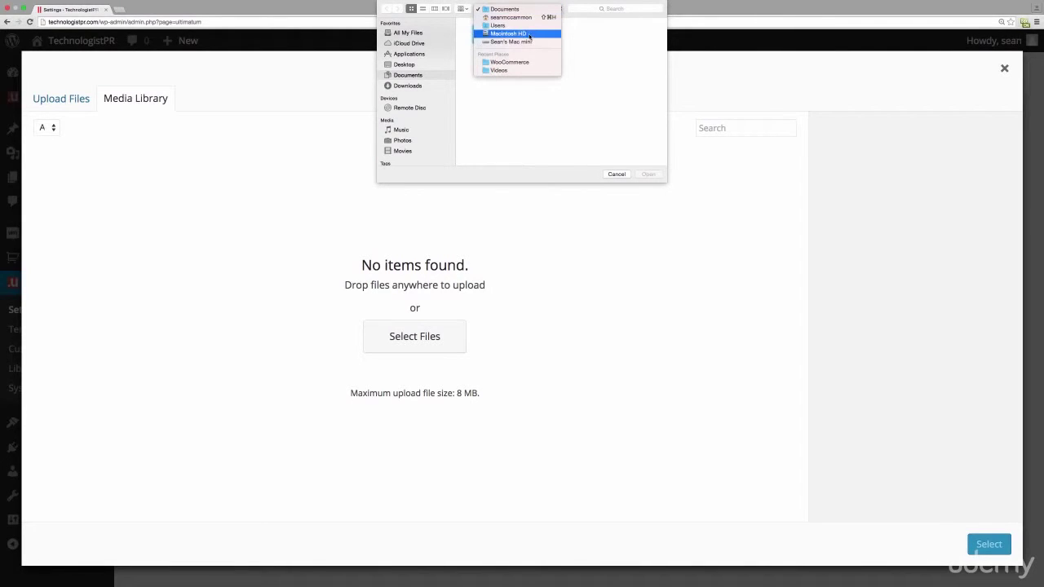
left_click(528, 37)
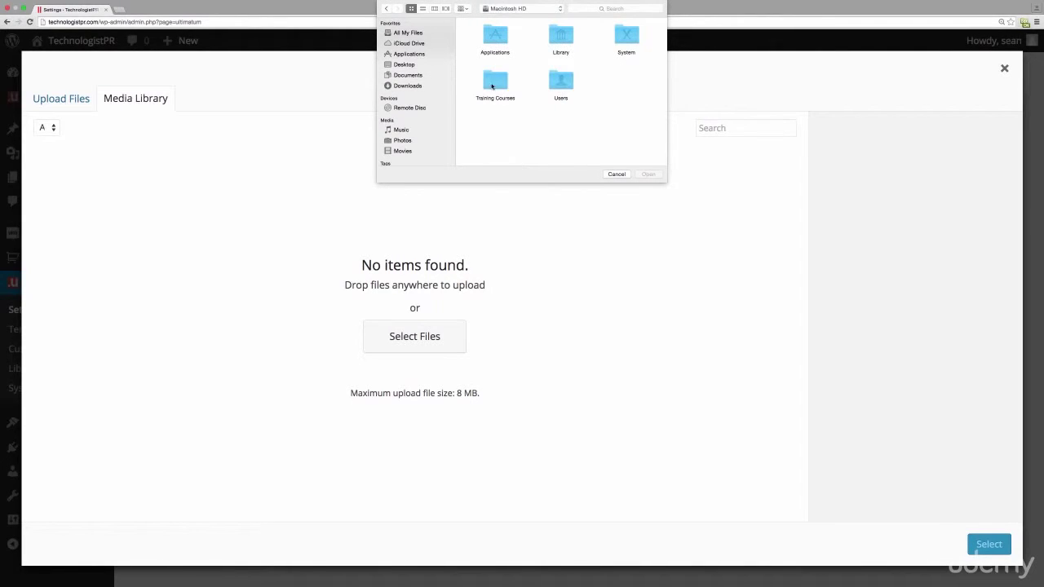
double_click(494, 82)
left_click(484, 37)
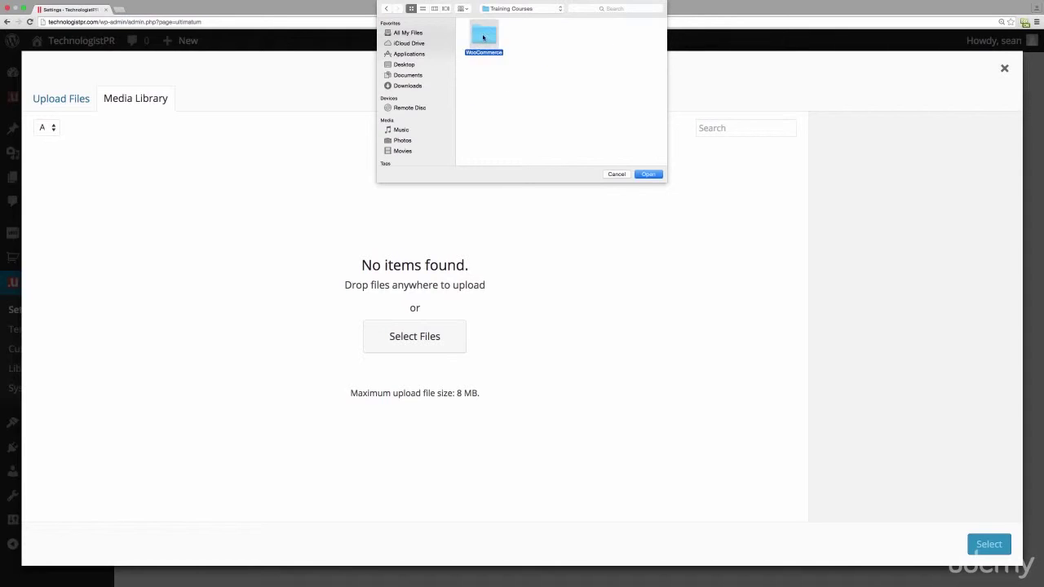
double_click(483, 36)
left_click(627, 81)
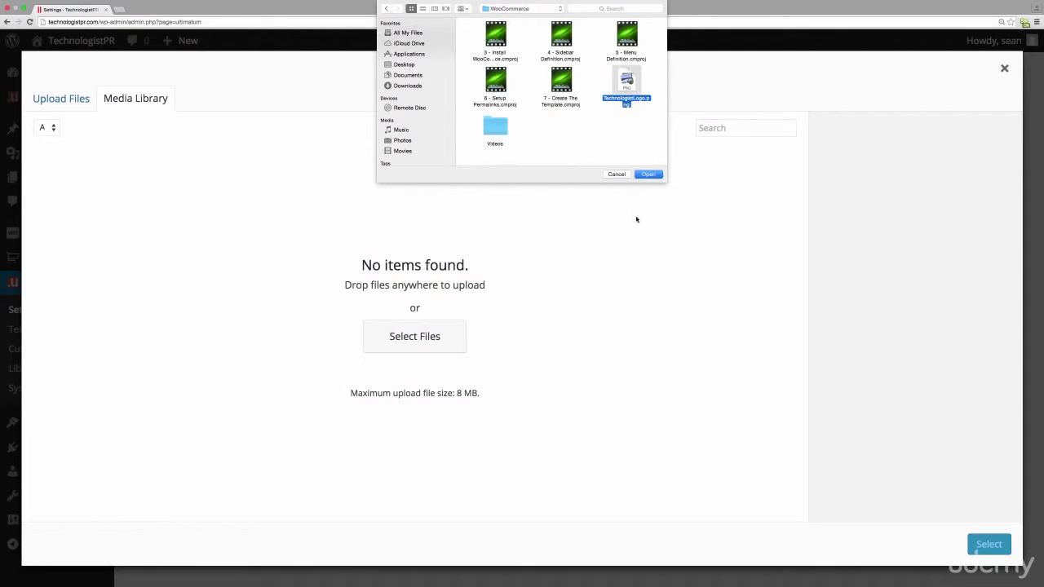
left_click(648, 174)
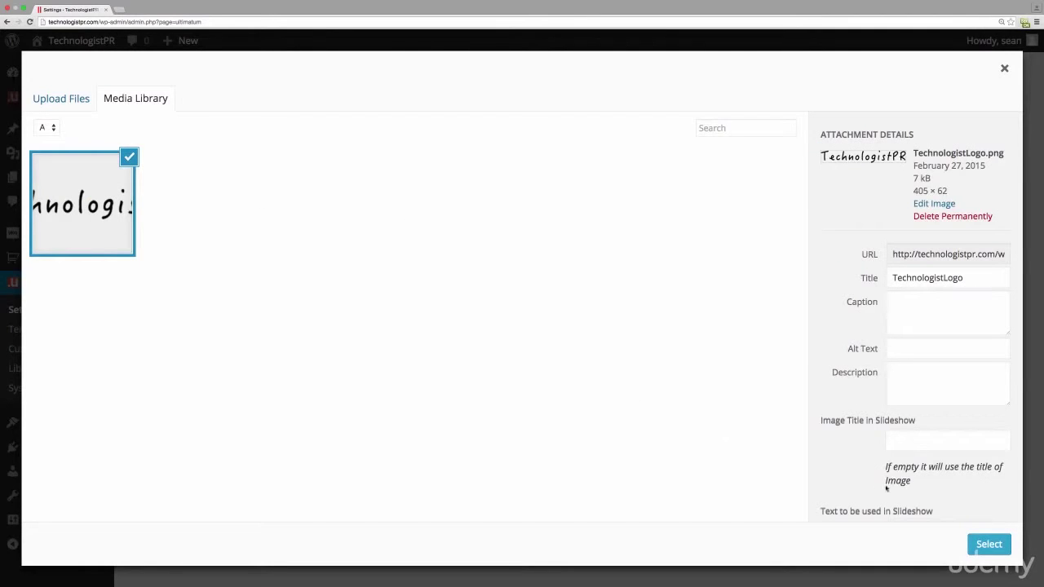
- Use the uploaded image as the logo, save the settings and copy its image URL
left_click(989, 544)
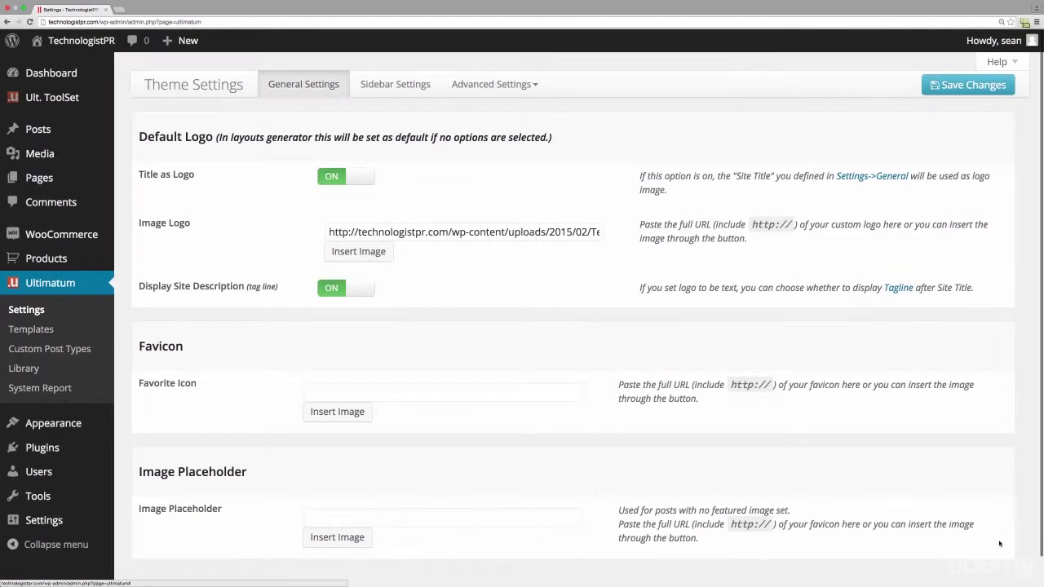
left_click(946, 87)
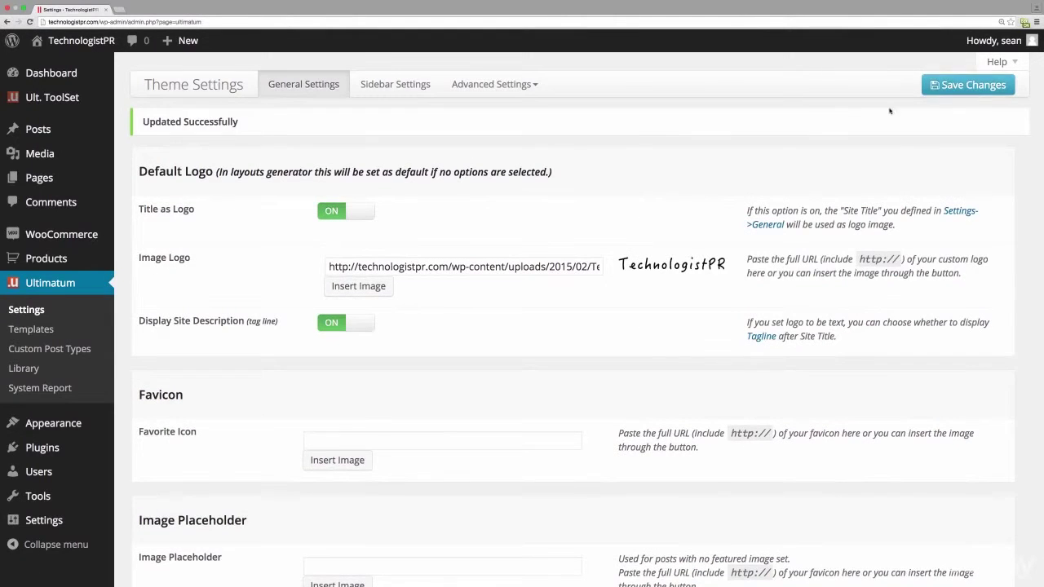
left_click_drag(333, 266, 706, 272)
key("super+c")
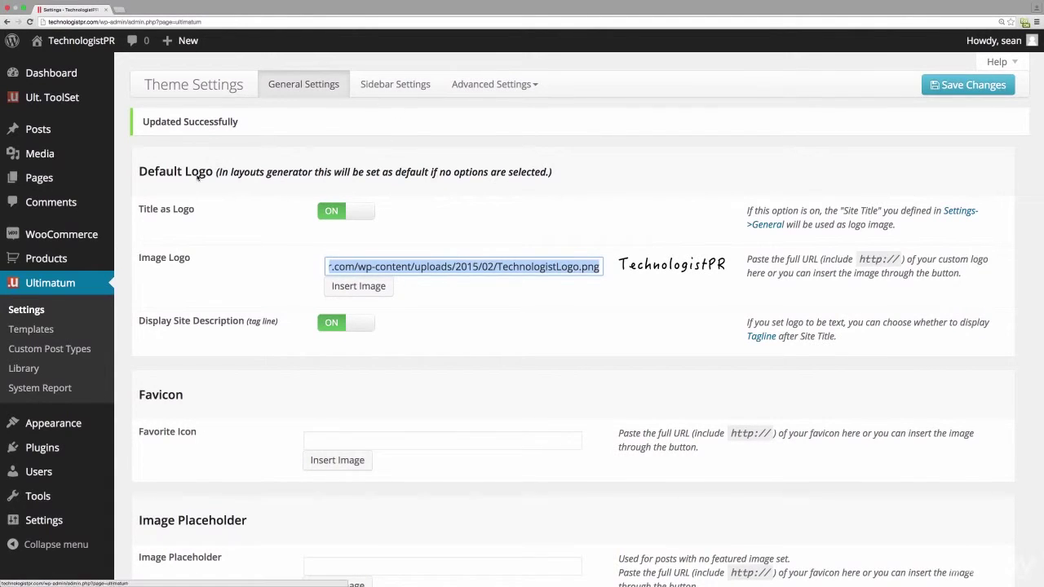
left_click(50, 329)
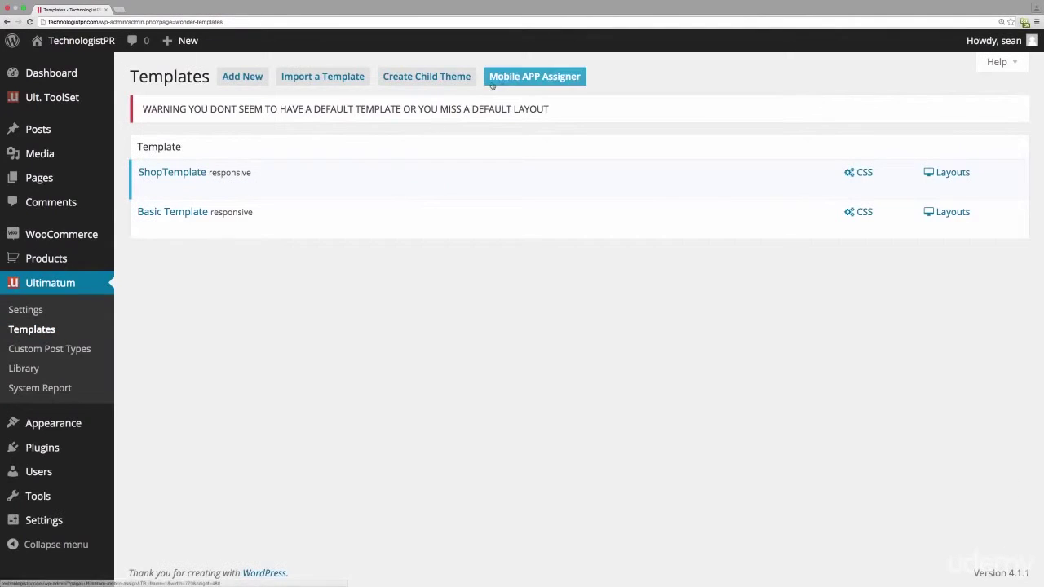
- Paste the TechnologistLogo.png URL into the Header layout's Ultimatum Logo widget and save the layout
left_click(961, 173)
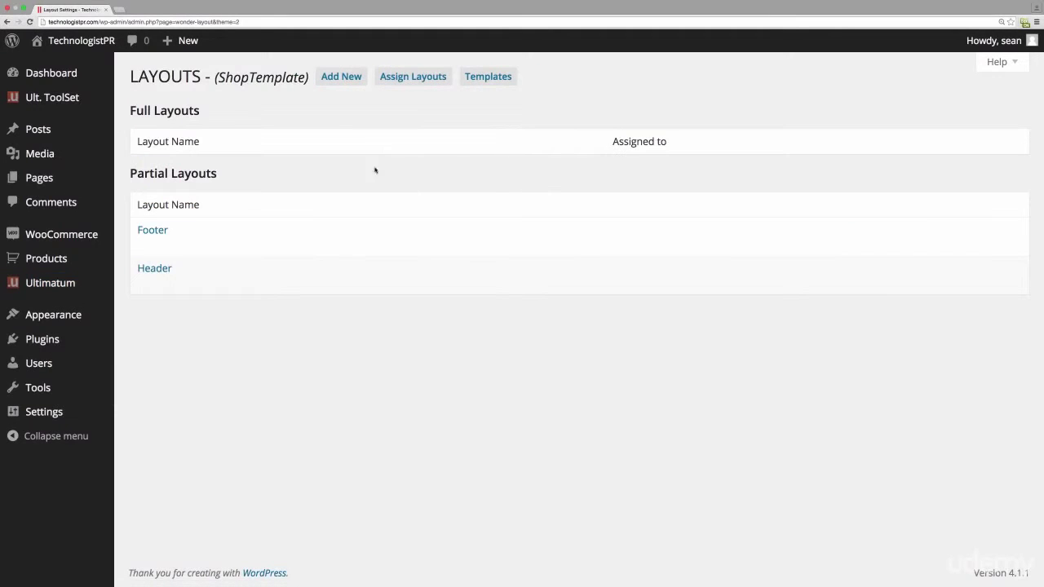
left_click(163, 268)
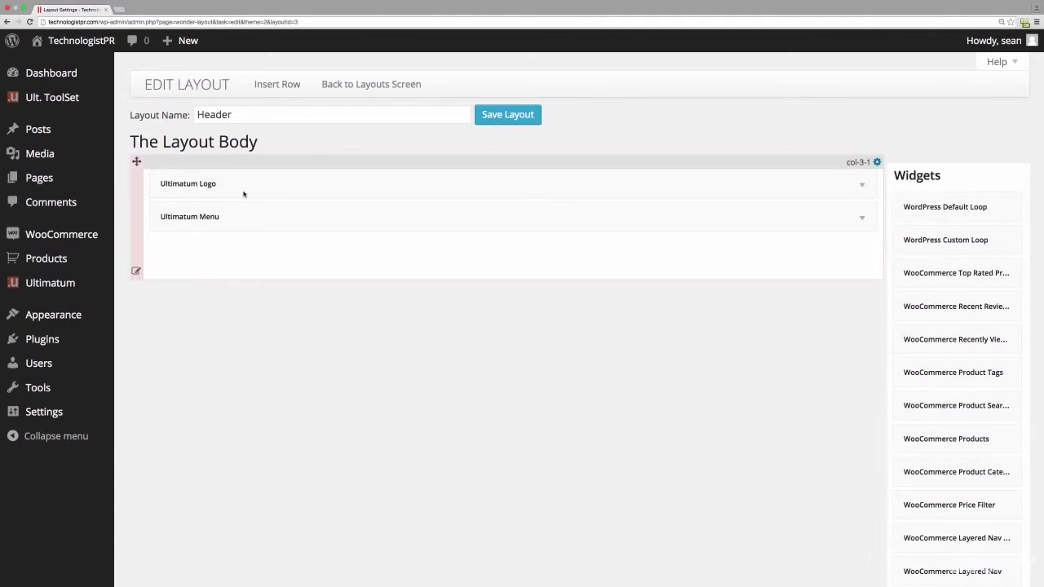
left_click(862, 184)
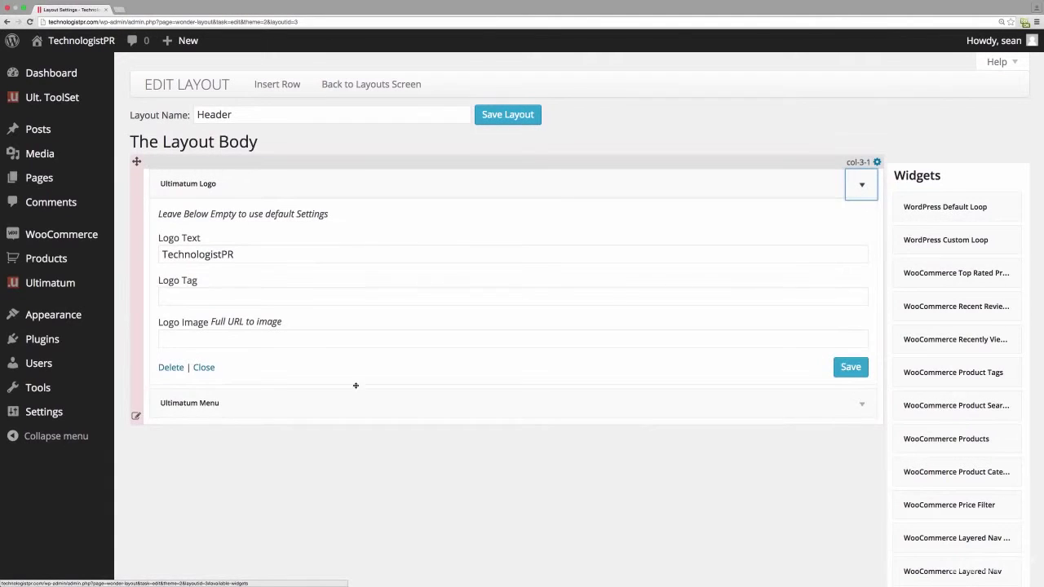
left_click(283, 339)
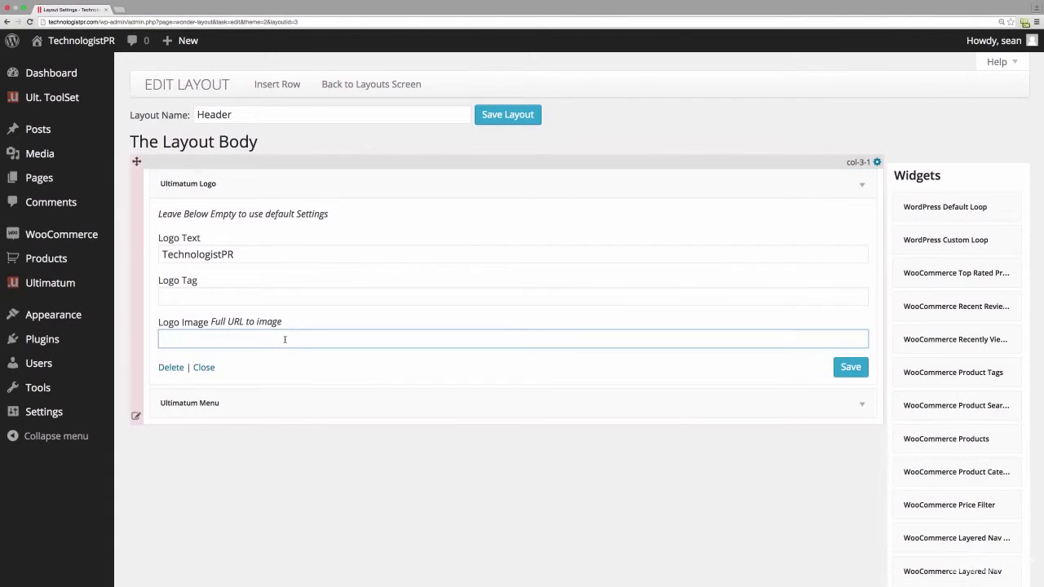
key("super+v")
left_click(848, 368)
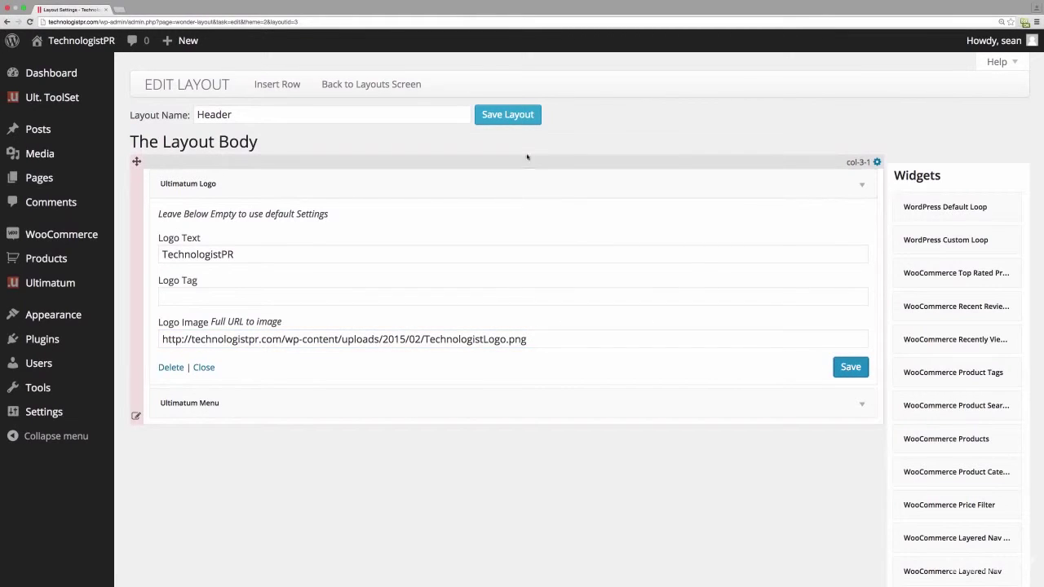
left_click(509, 116)
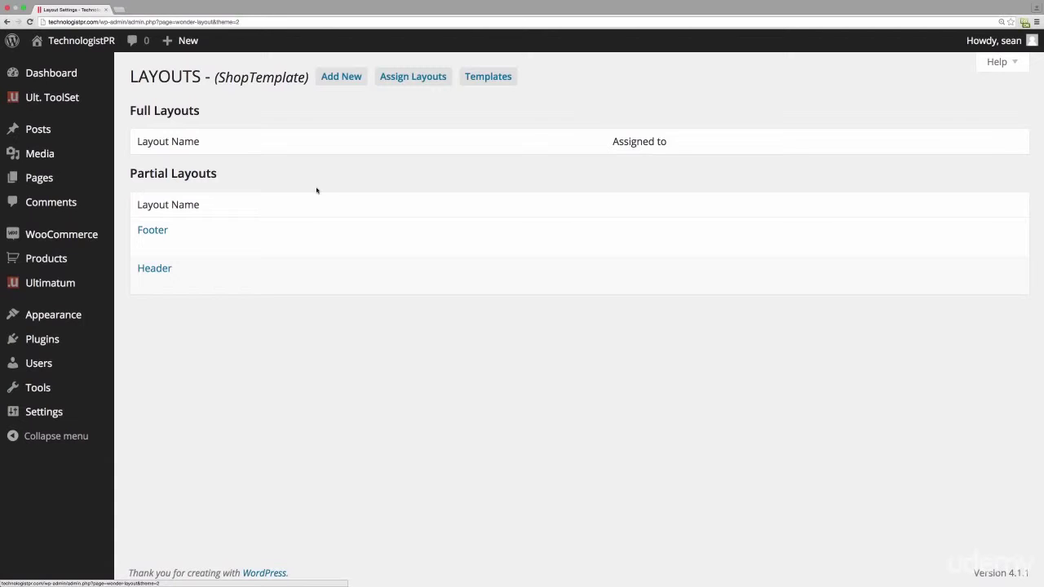
- Create a Full-type layout named 'ShopProducts' in the Create a new Layout dialog
left_click(343, 82)
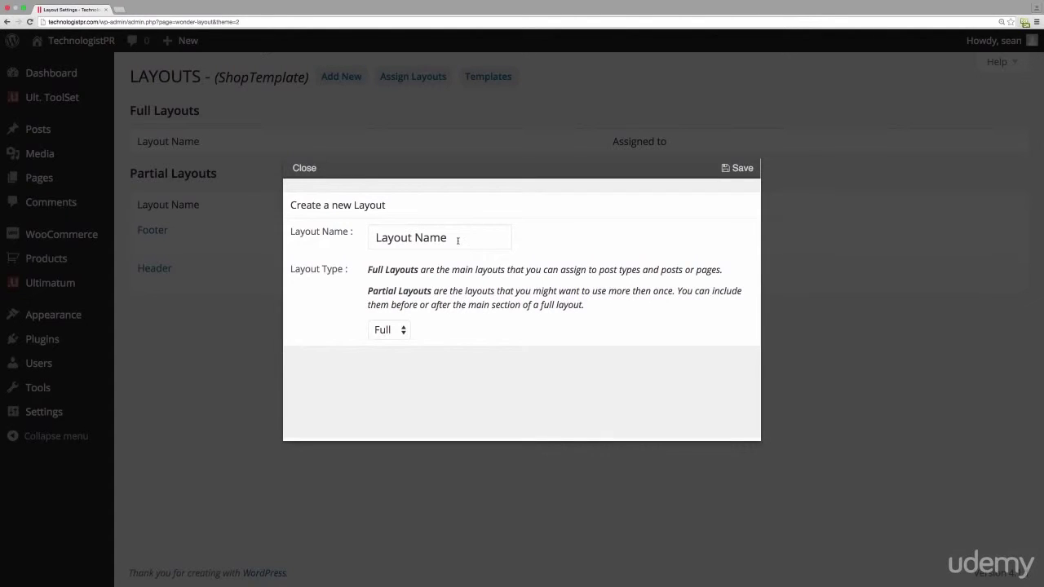
left_click_drag(458, 240, 345, 233)
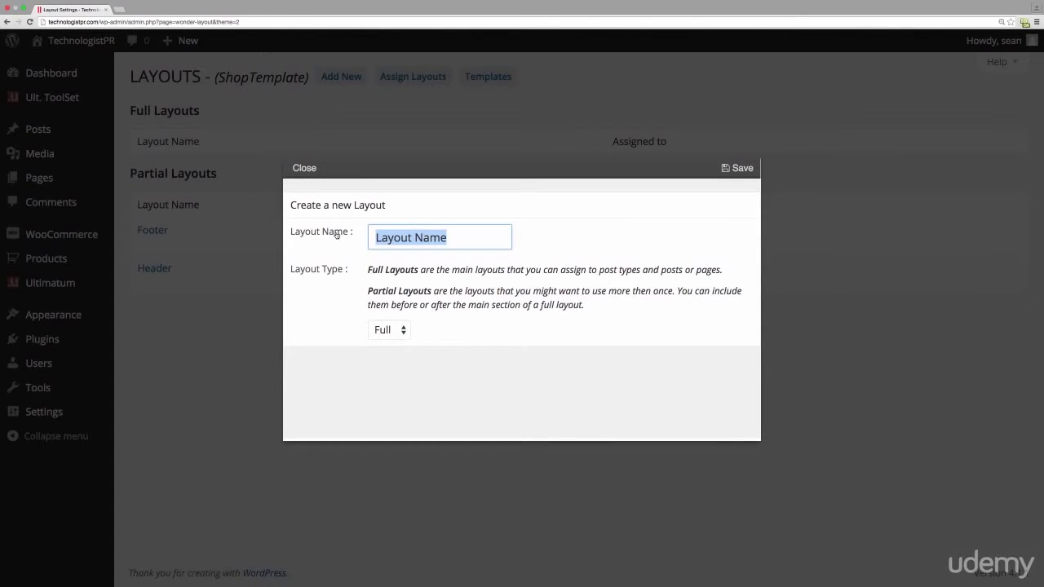
type("Shop")
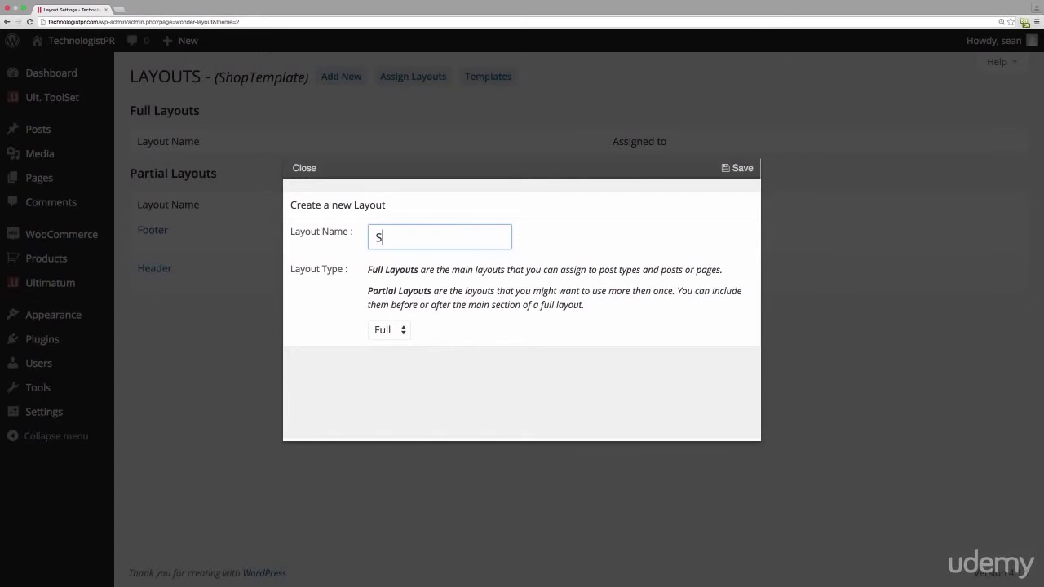
type("Products")
left_click(739, 170)
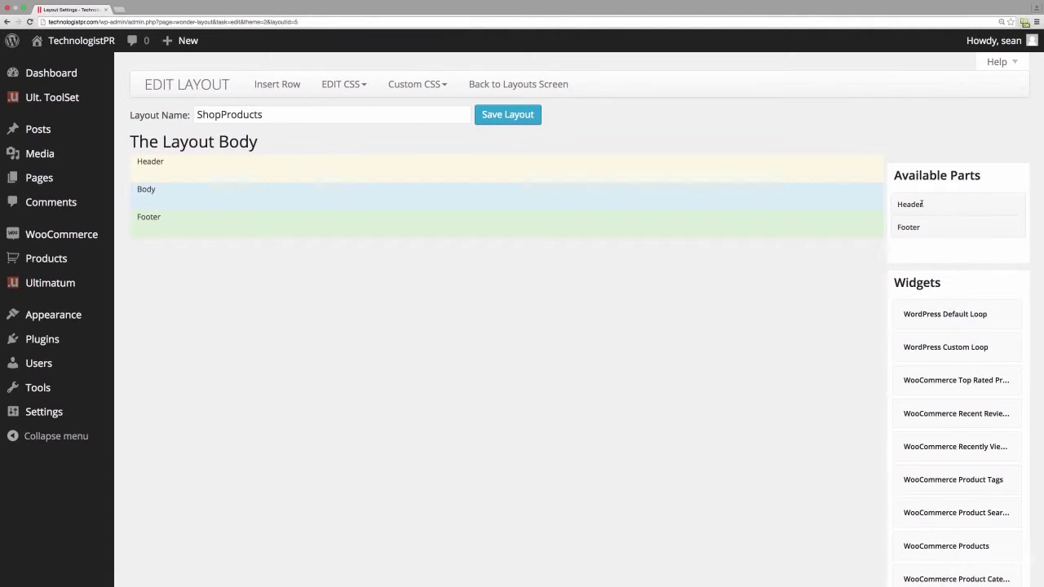
- Drag the Header and Footer parts into the ShopProducts layout's Header and Footer rows
left_click_drag(912, 204, 182, 181)
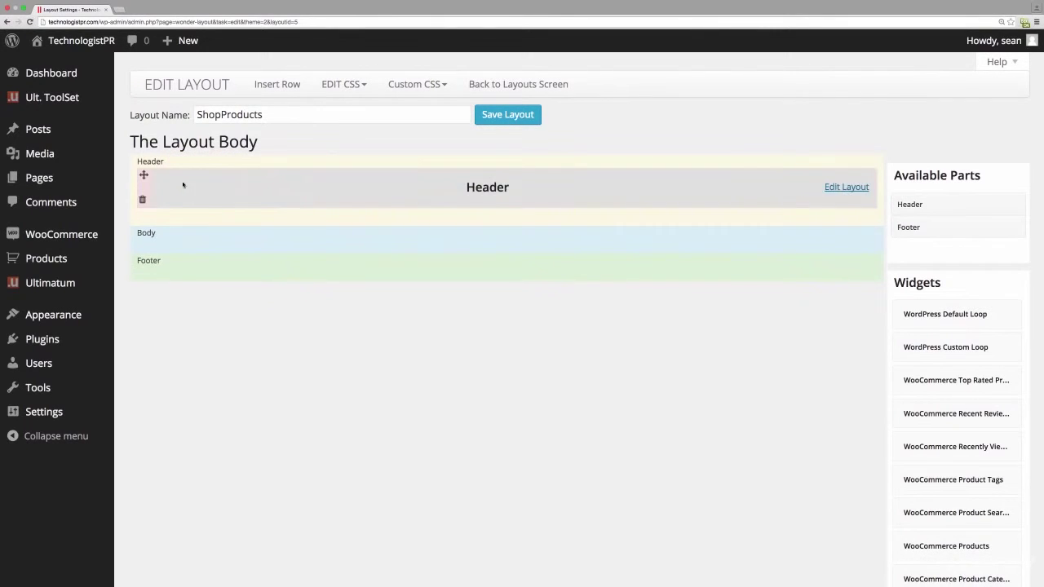
left_click_drag(920, 229, 180, 270)
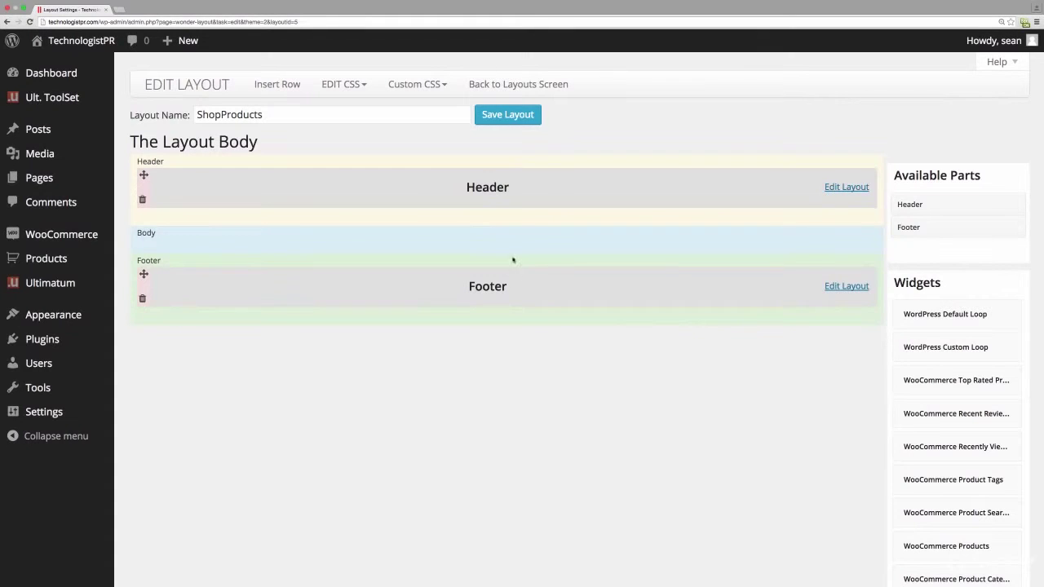
left_click(266, 84)
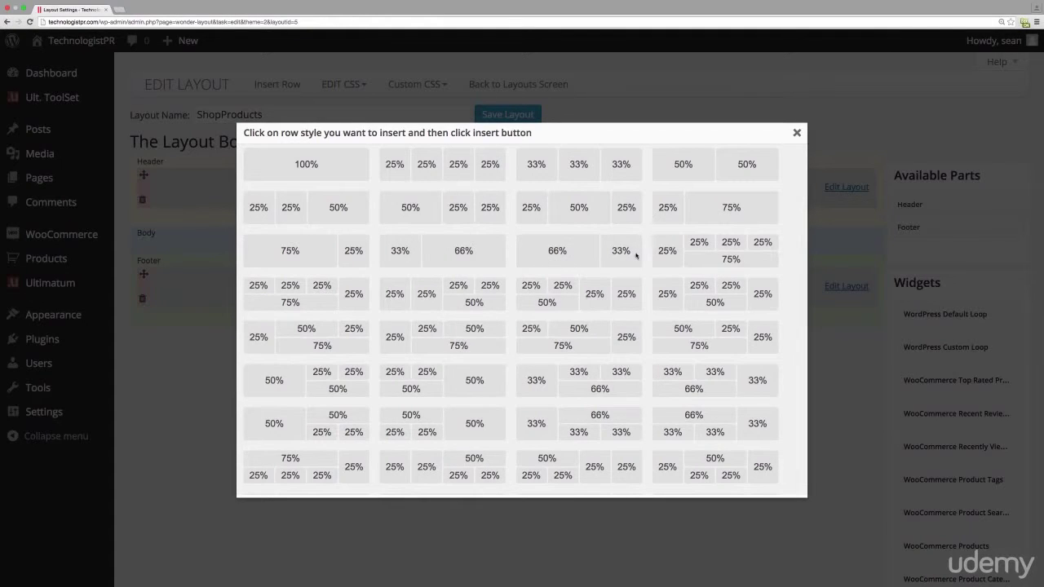
- Insert a 66%/33% two-column row into the ShopProducts Body
left_click(587, 250)
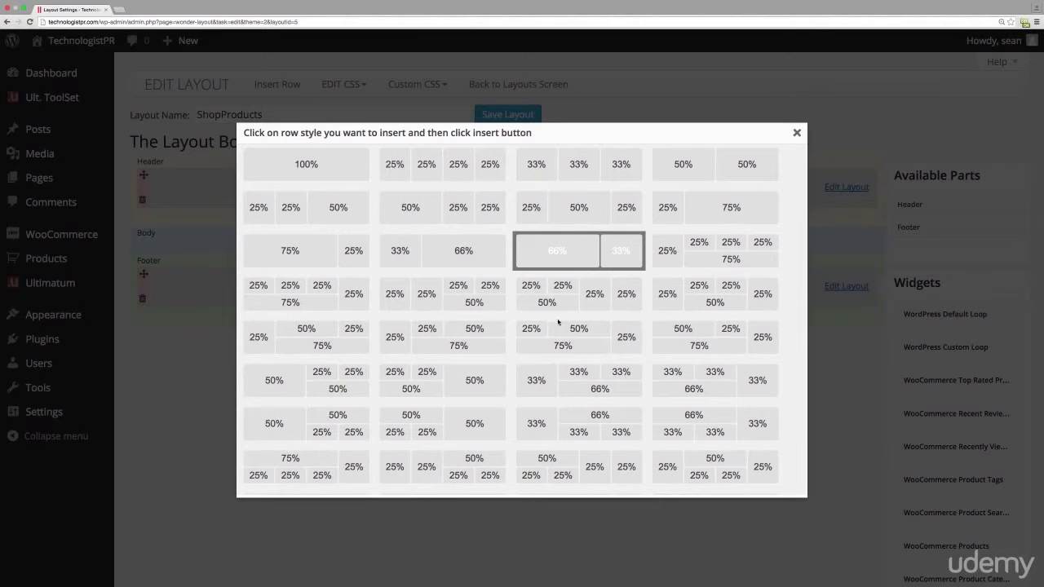
scroll(558, 323, "down", 3)
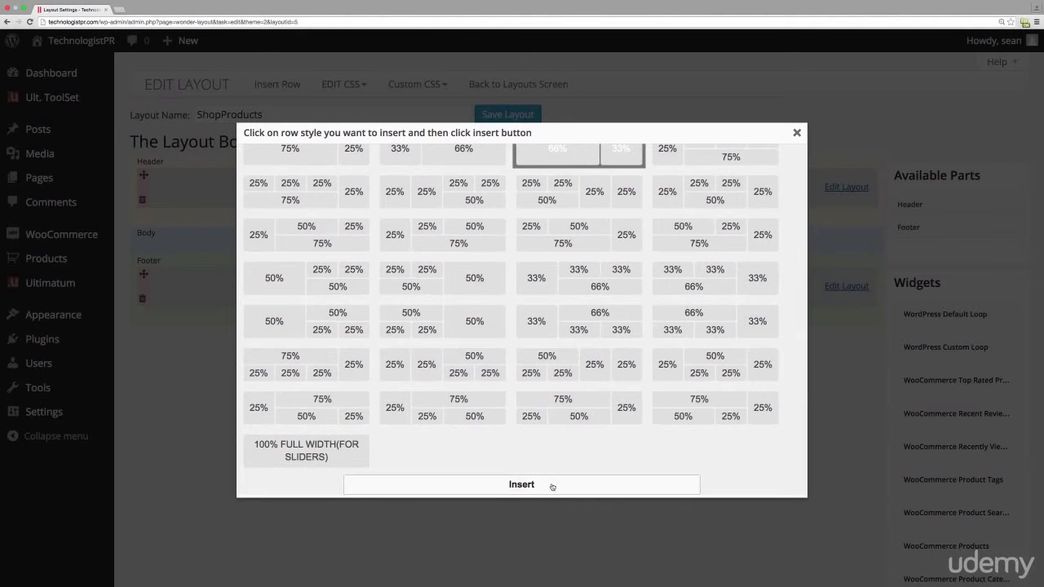
left_click(552, 486)
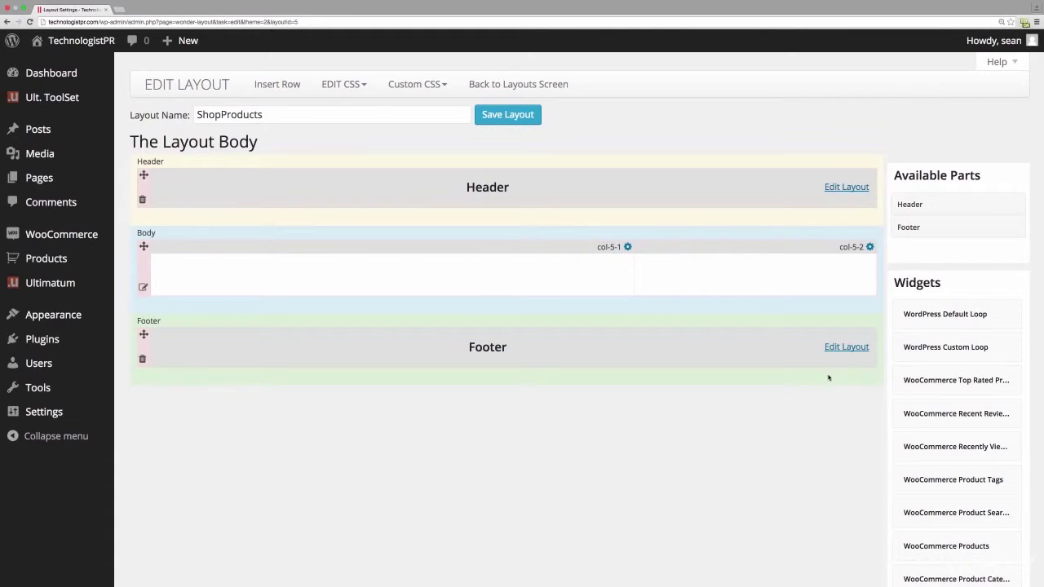
scroll(978, 469, "down", 1)
scroll(979, 468, "down", 5)
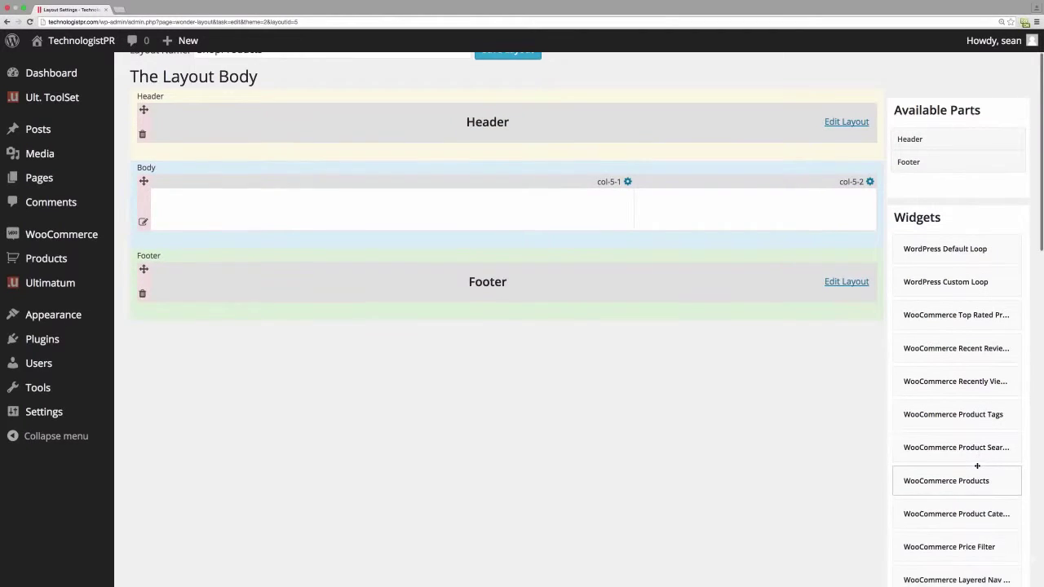
scroll(980, 466, "down", 7)
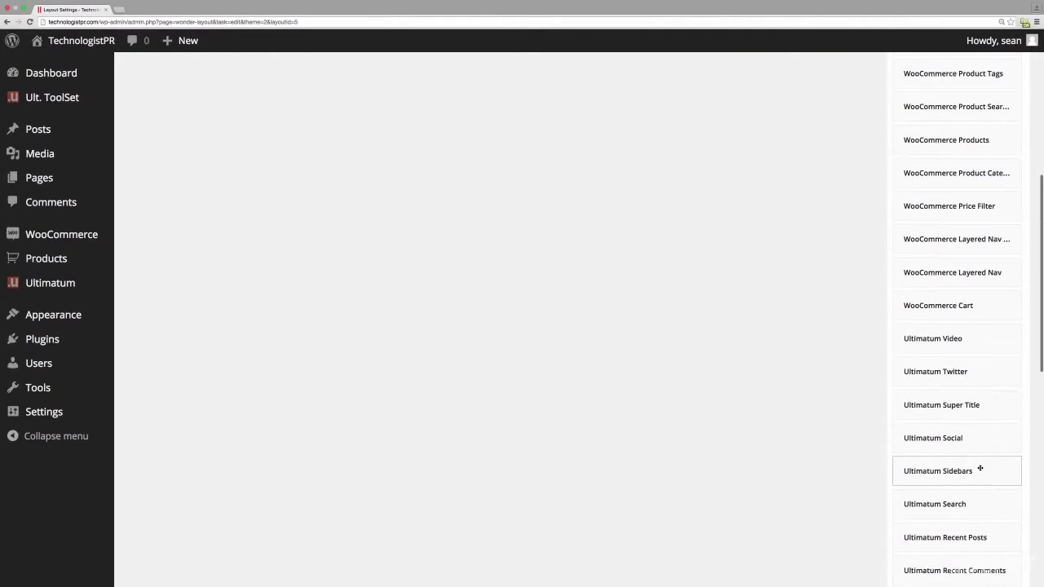
- Place an Ultimatum Sidebars widget set to ShopSidebar in column col-5-2 and save it
left_click_drag(927, 402, 742, 189)
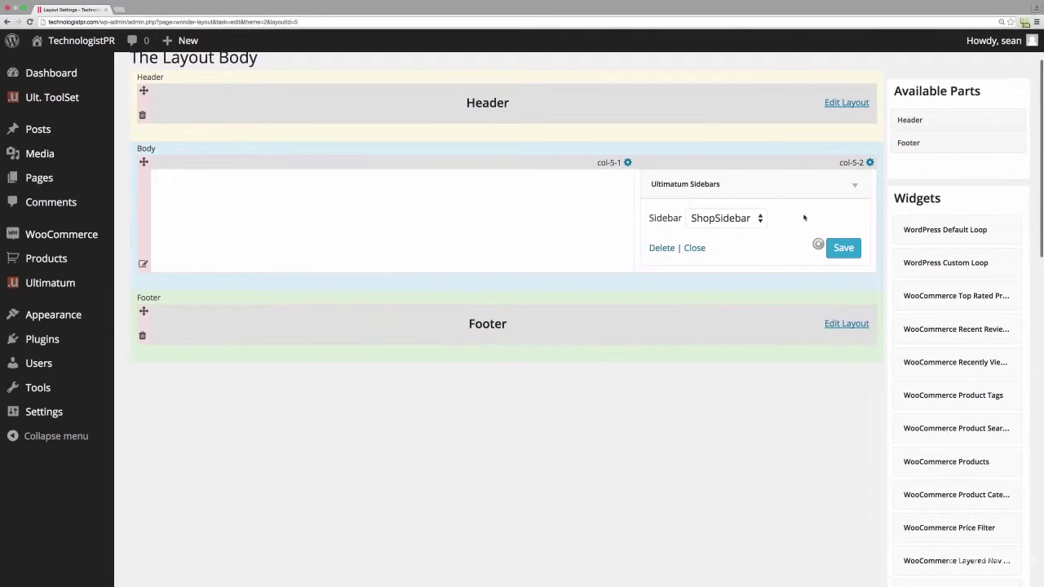
left_click(757, 219)
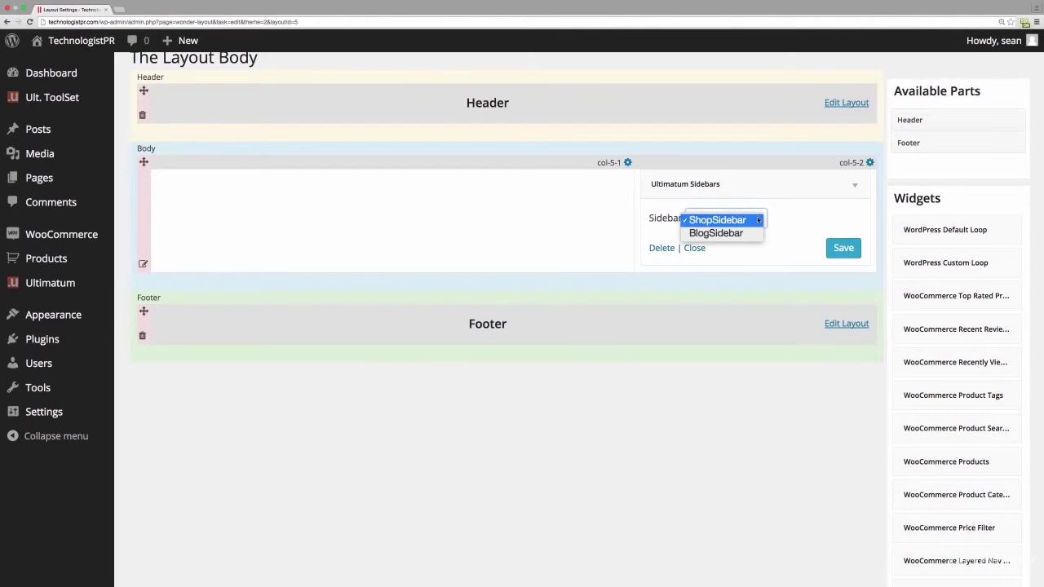
left_click(840, 249)
left_click(840, 249)
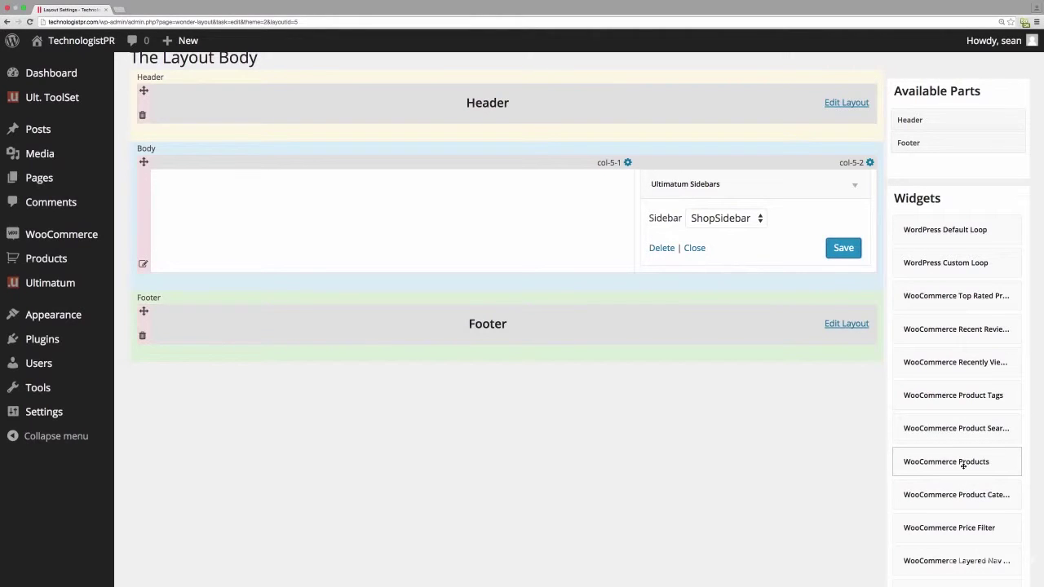
scroll(961, 529, "down", 3)
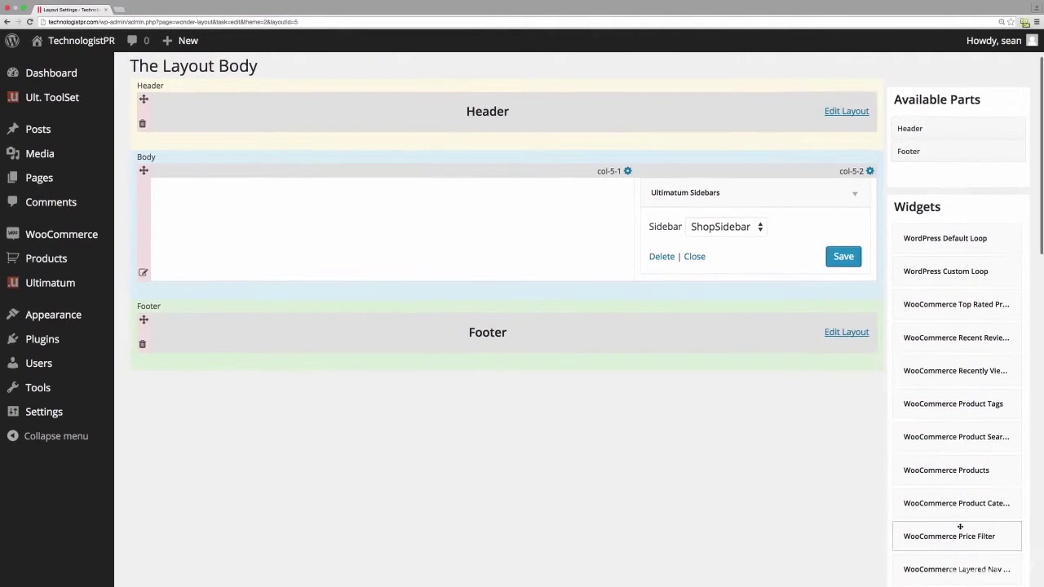
scroll(961, 525, "down", 2)
scroll(960, 520, "up", 2)
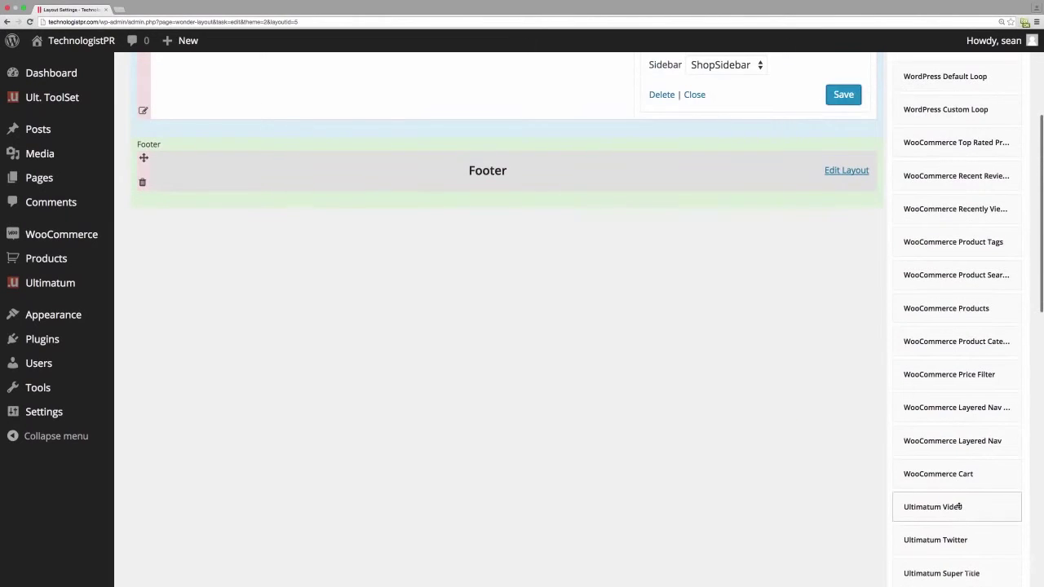
scroll(971, 428, "up", 1)
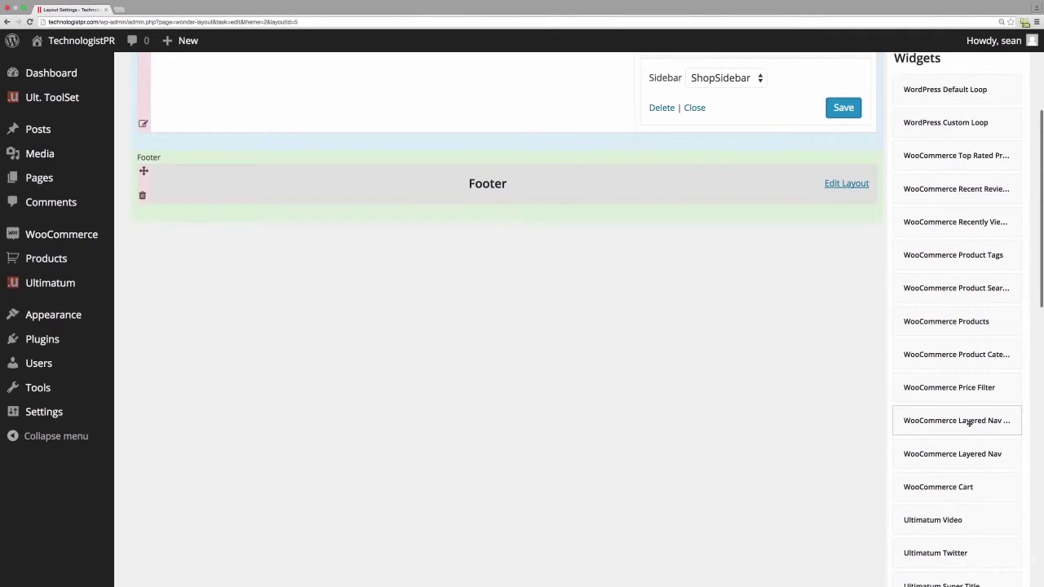
scroll(951, 359, "up", 1)
scroll(951, 331, "up", 2)
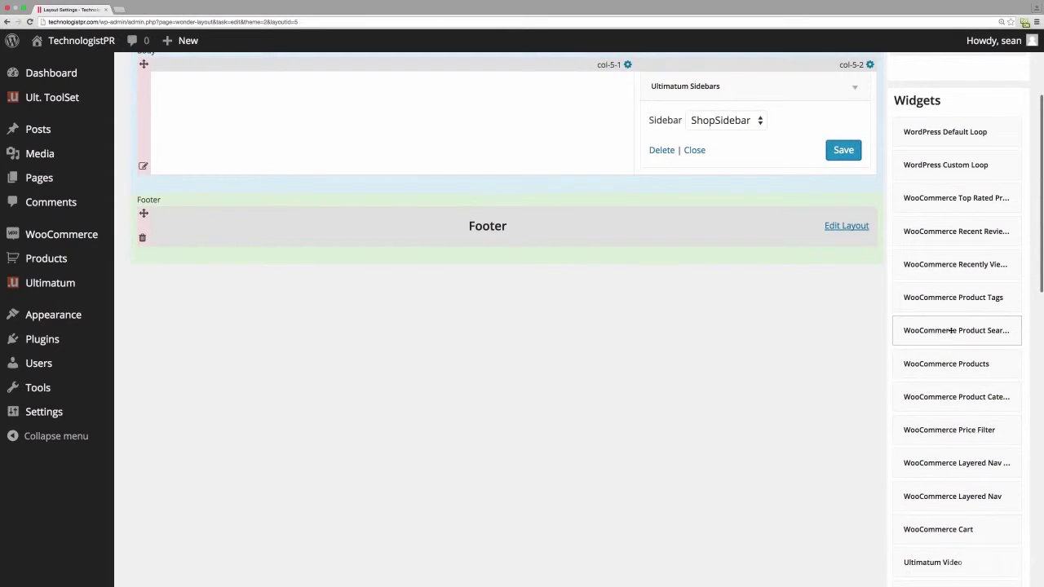
scroll(960, 299, "up", 1)
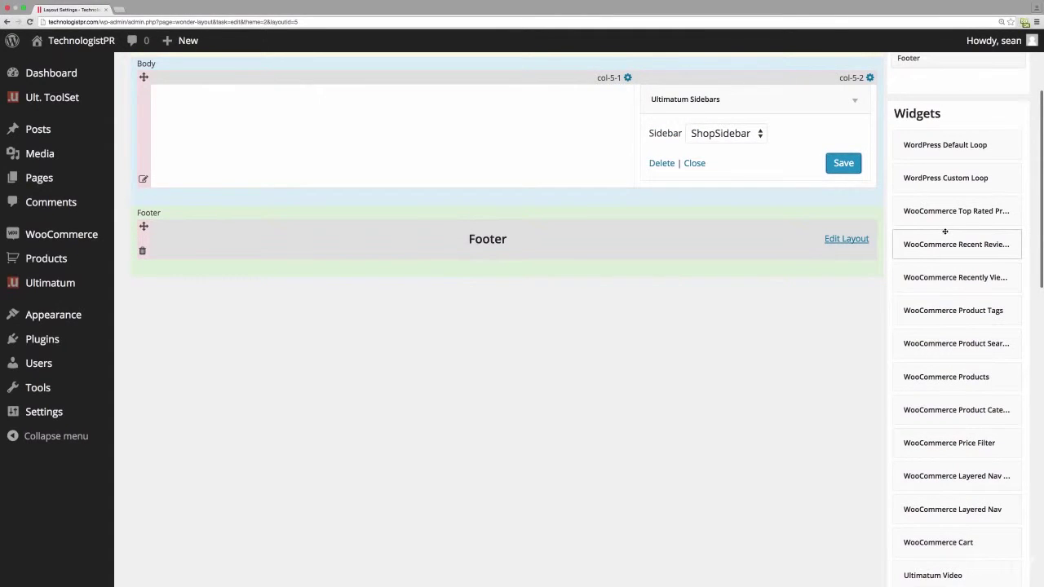
scroll(948, 237, "up", 3)
scroll(955, 242, "up", 1)
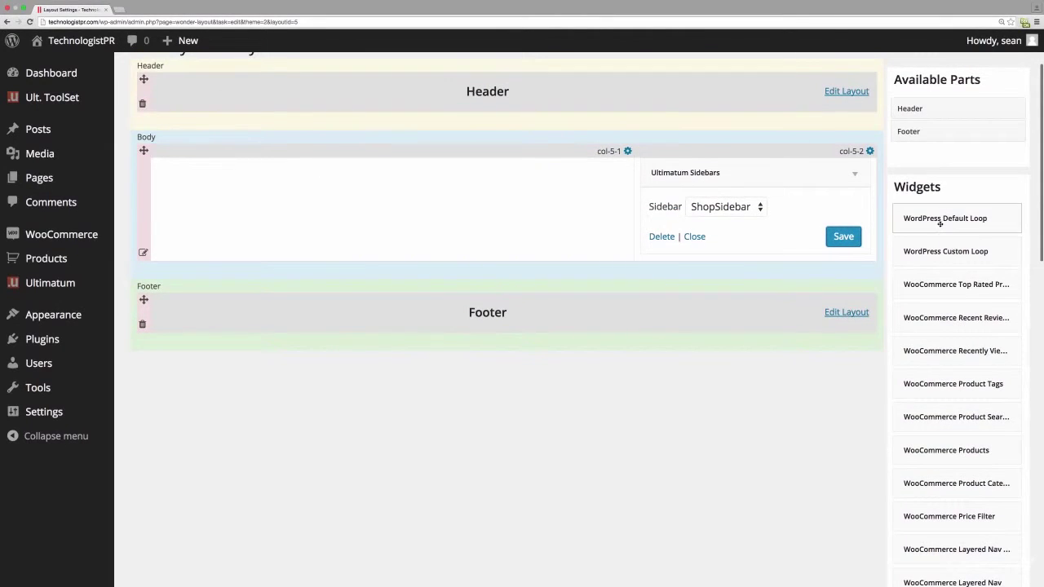
- Place a WordPress Default Loop in column col-5-1 with the single-post Title set to OFF
left_click_drag(932, 219, 345, 178)
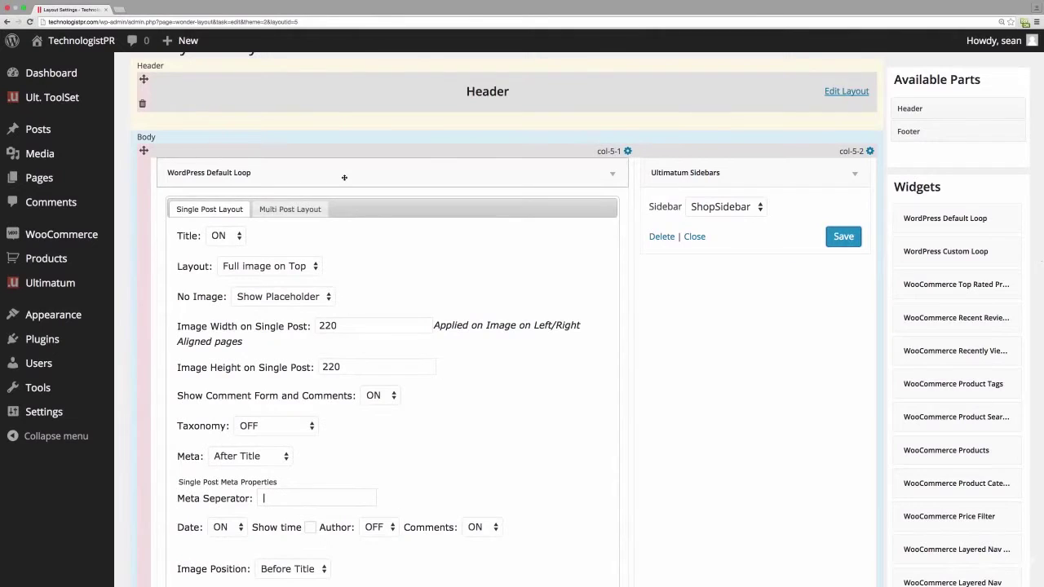
left_click(223, 235)
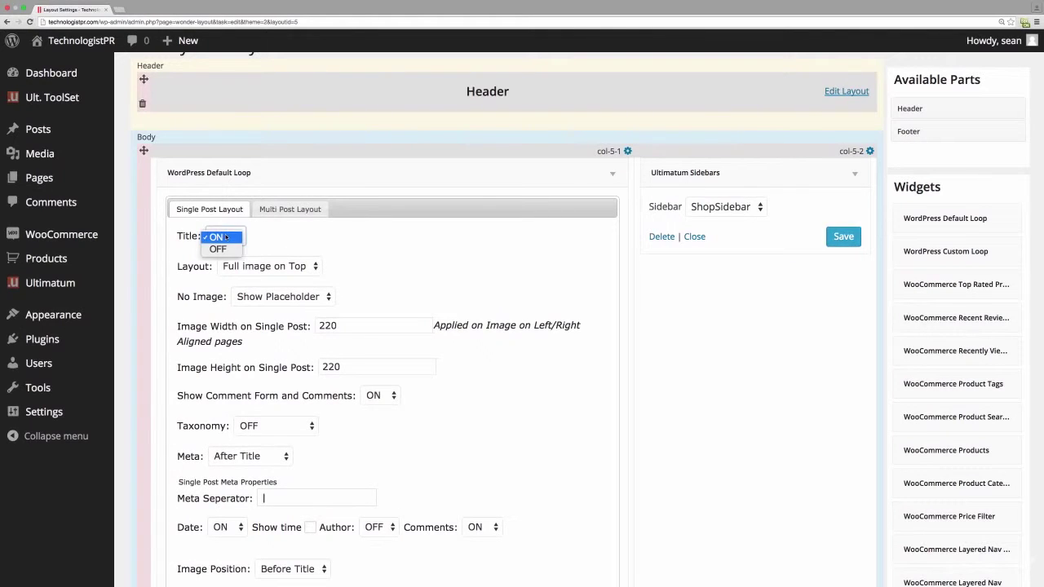
left_click(229, 250)
scroll(443, 314, "up", 2)
scroll(443, 314, "down", 5)
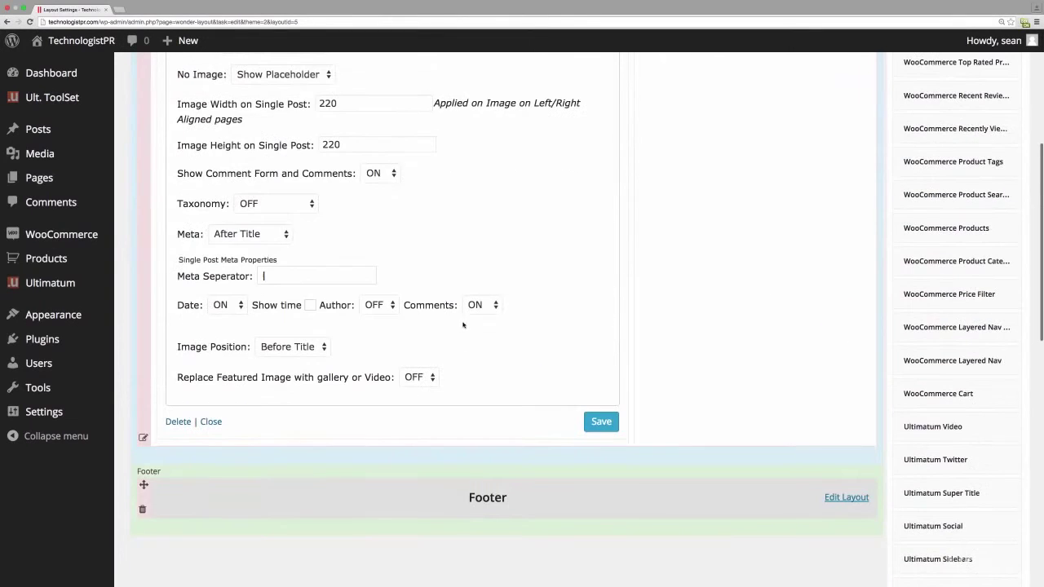
scroll(476, 257, "up", 2)
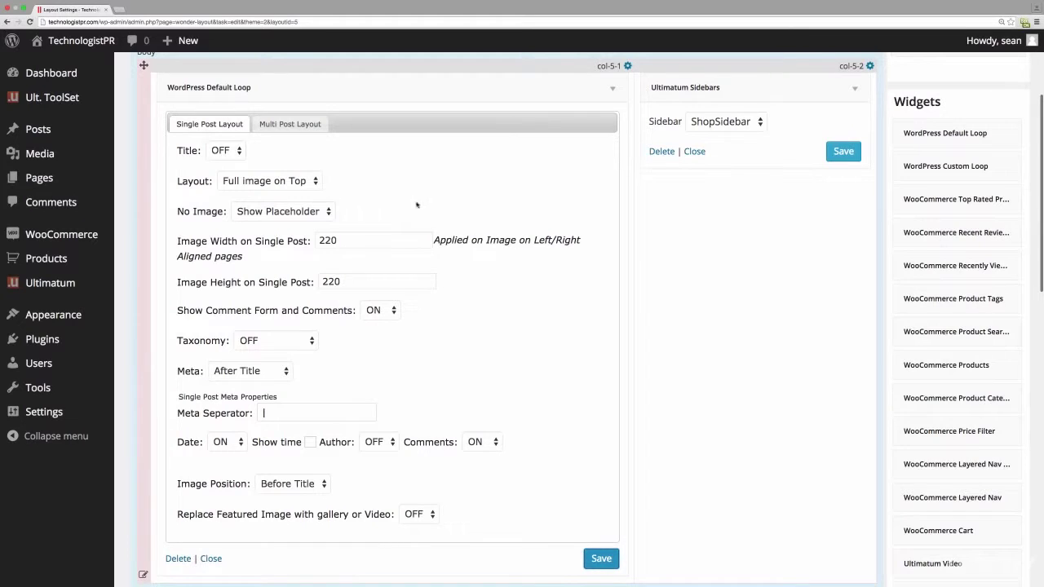
- Set the Multi Post Layout Archive Title to OFF and save the Default Loop widget
left_click(296, 124)
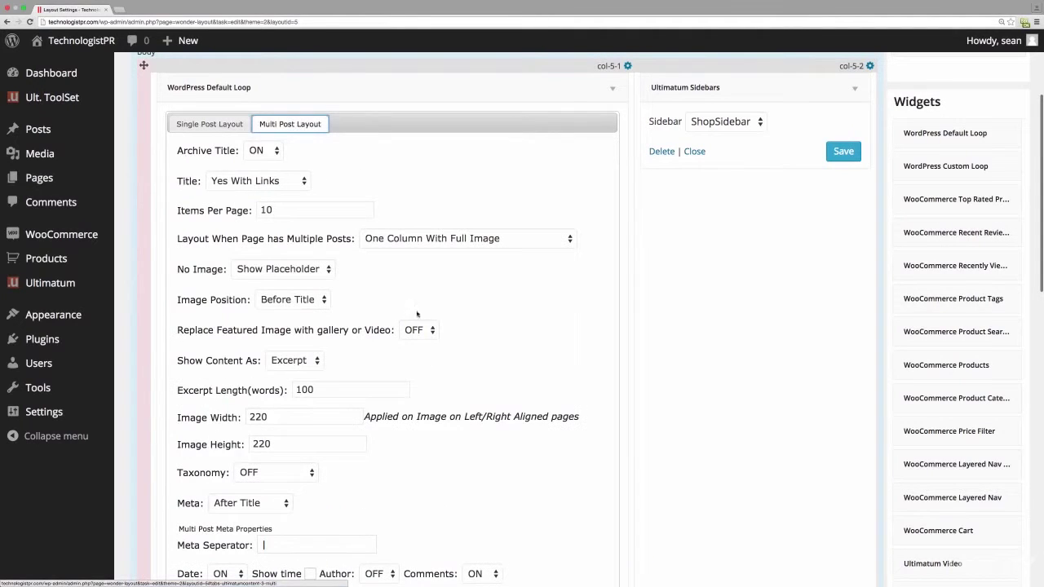
left_click(262, 150)
left_click(260, 166)
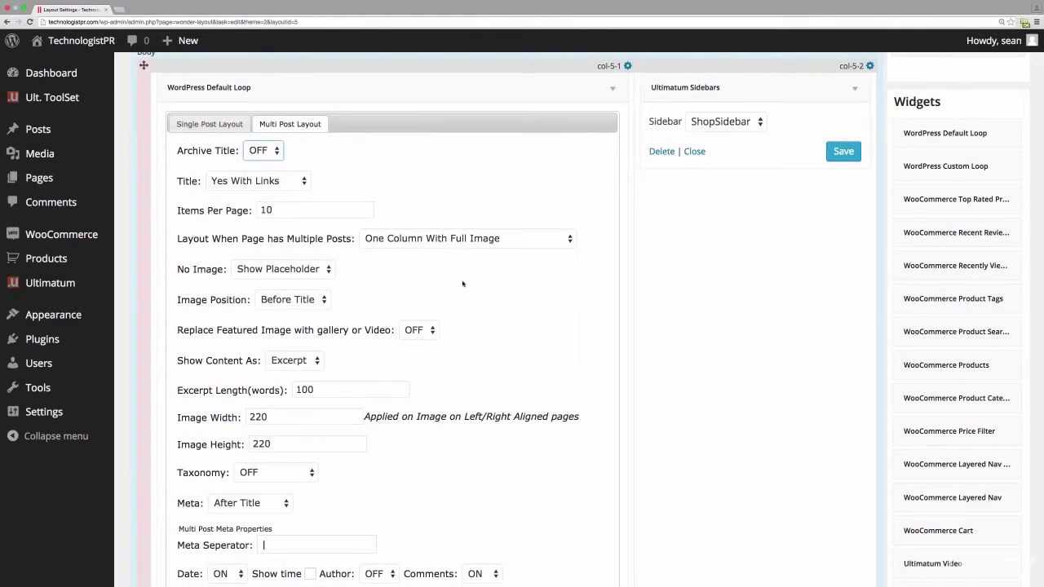
scroll(490, 277, "up", 3)
scroll(534, 408, "down", 6)
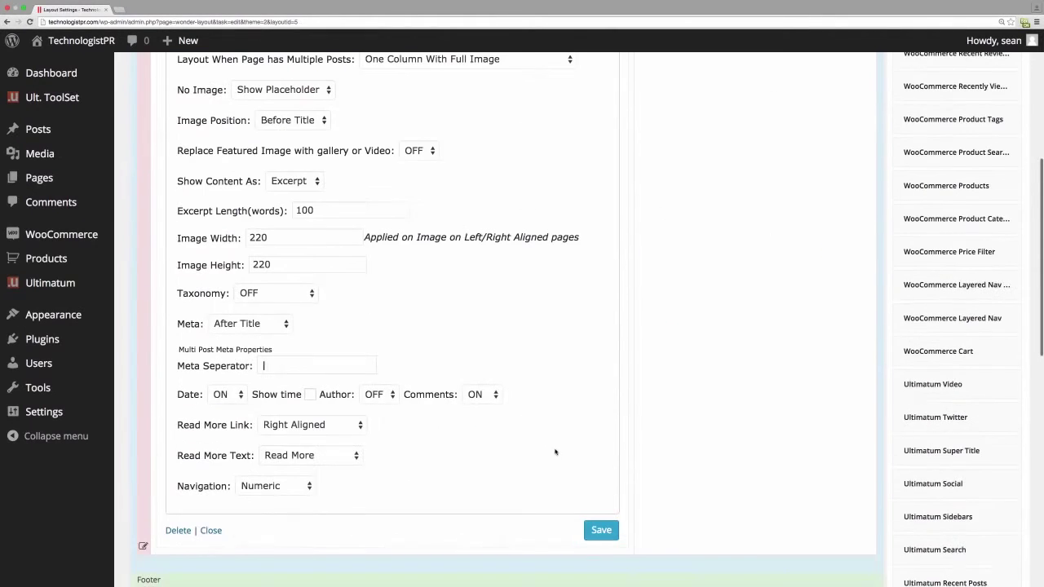
left_click(599, 530)
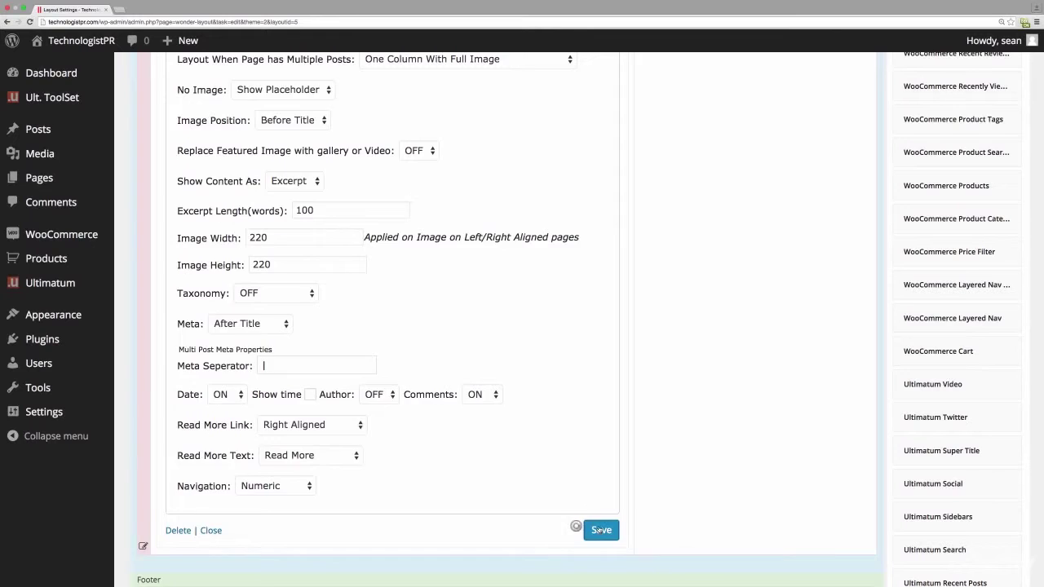
scroll(525, 299, "down", 2)
scroll(525, 299, "up", 6)
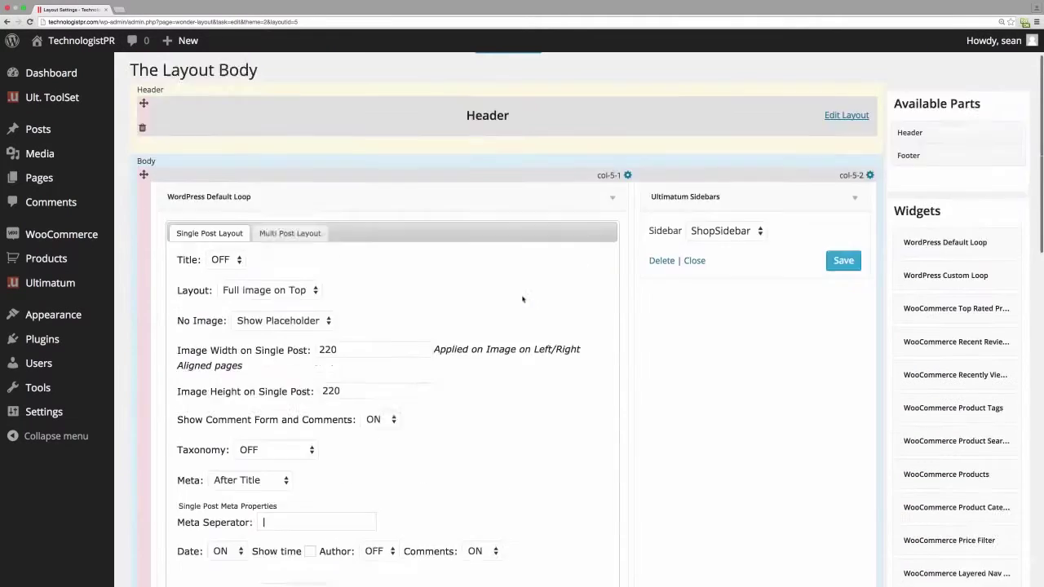
scroll(523, 298, "up", 2)
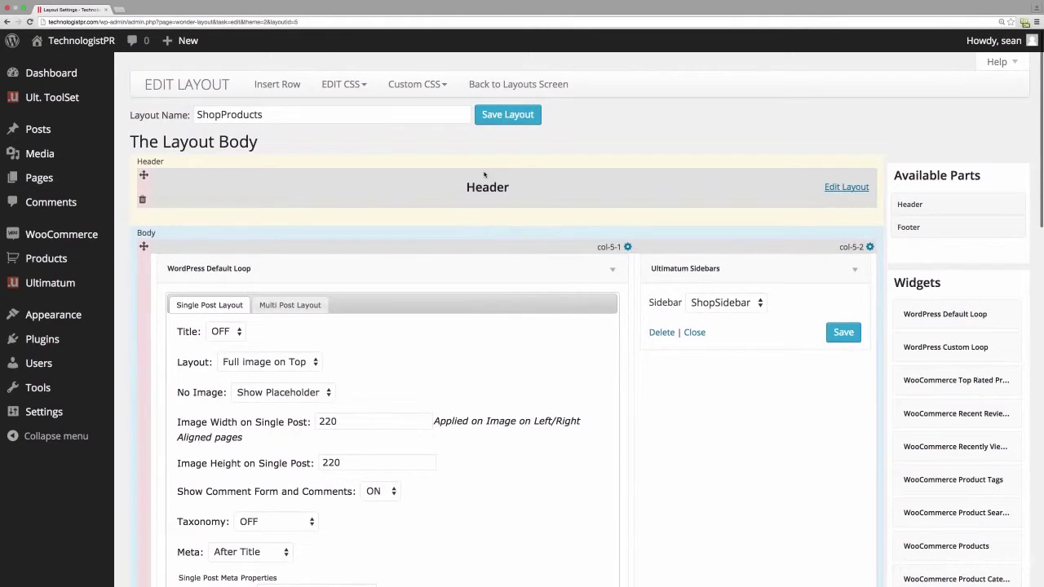
- Save the ShopProducts layout and assign it to the product post type
left_click(510, 116)
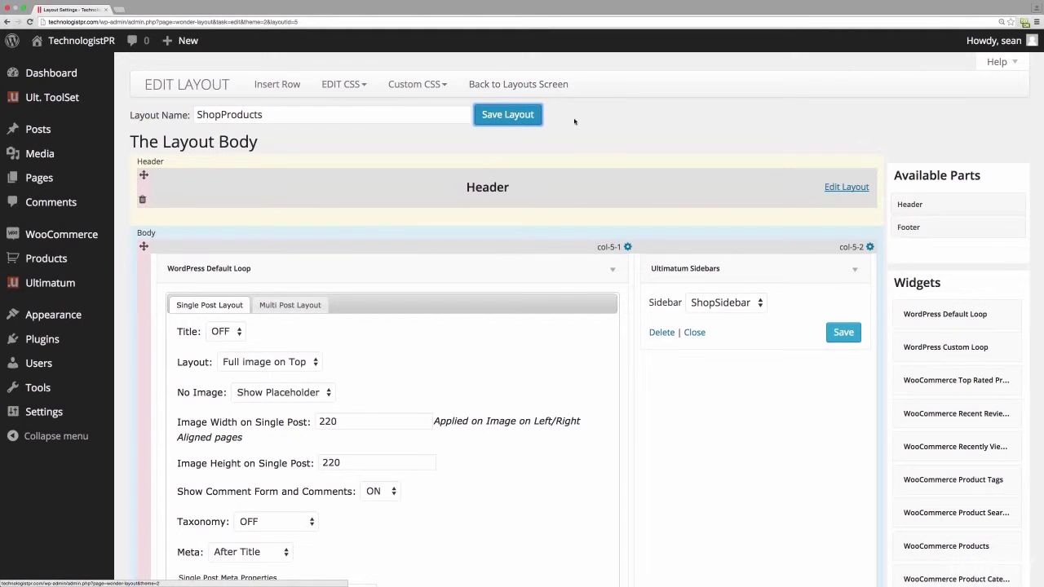
left_click(516, 86)
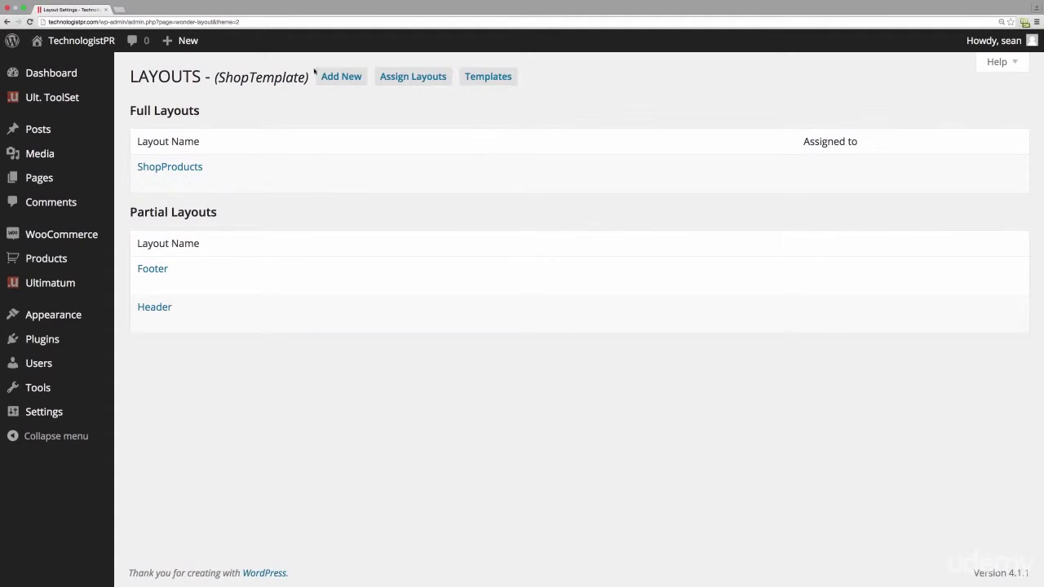
mouse_move(180, 180)
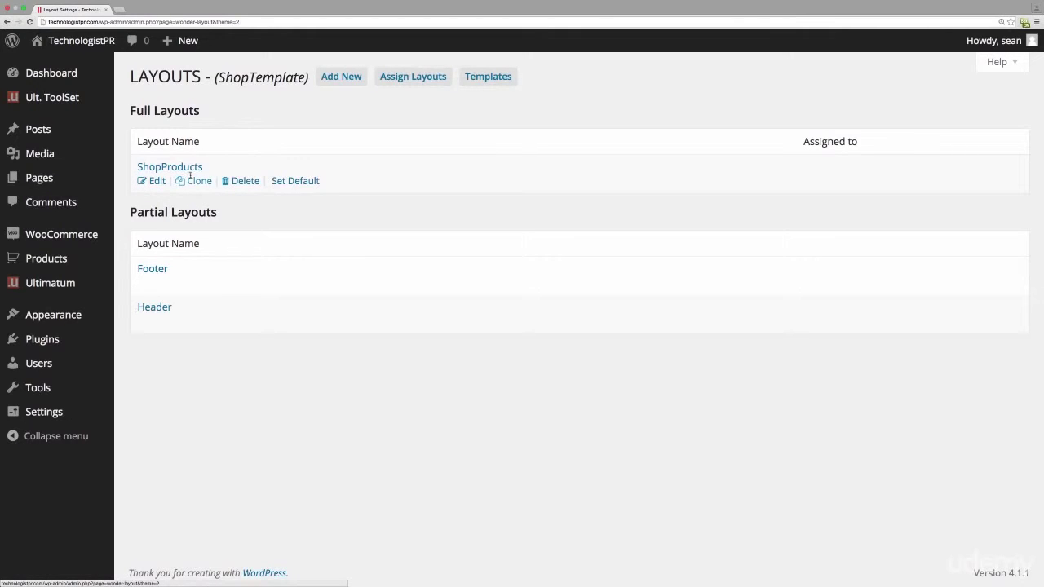
left_click(413, 85)
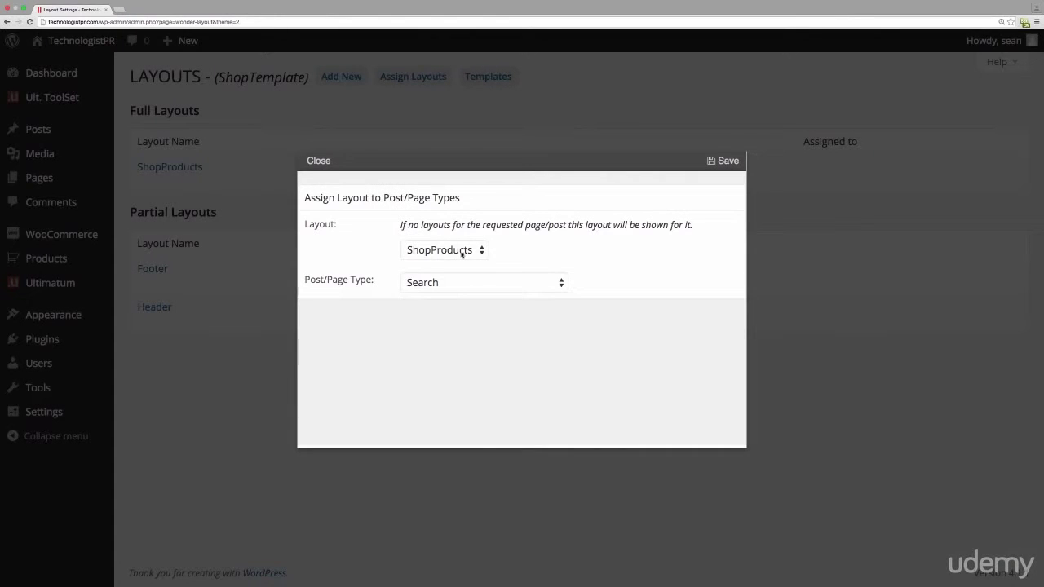
left_click(520, 283)
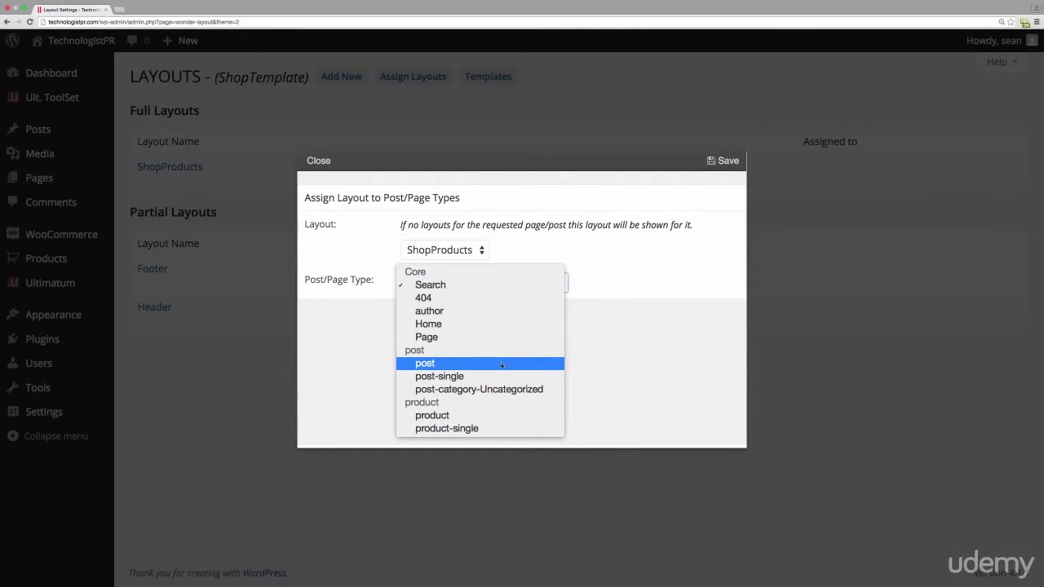
left_click(448, 416)
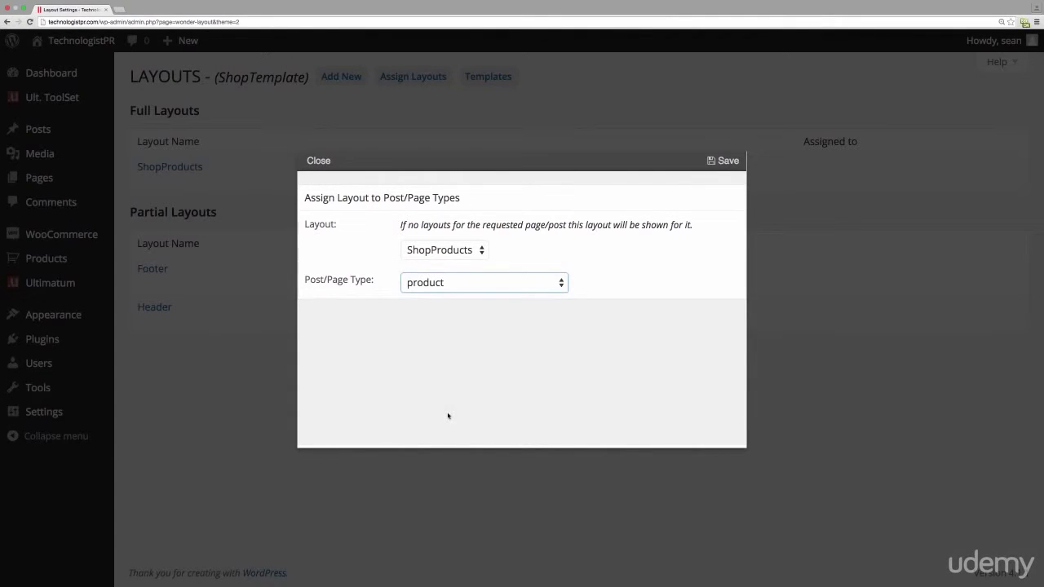
left_click(730, 163)
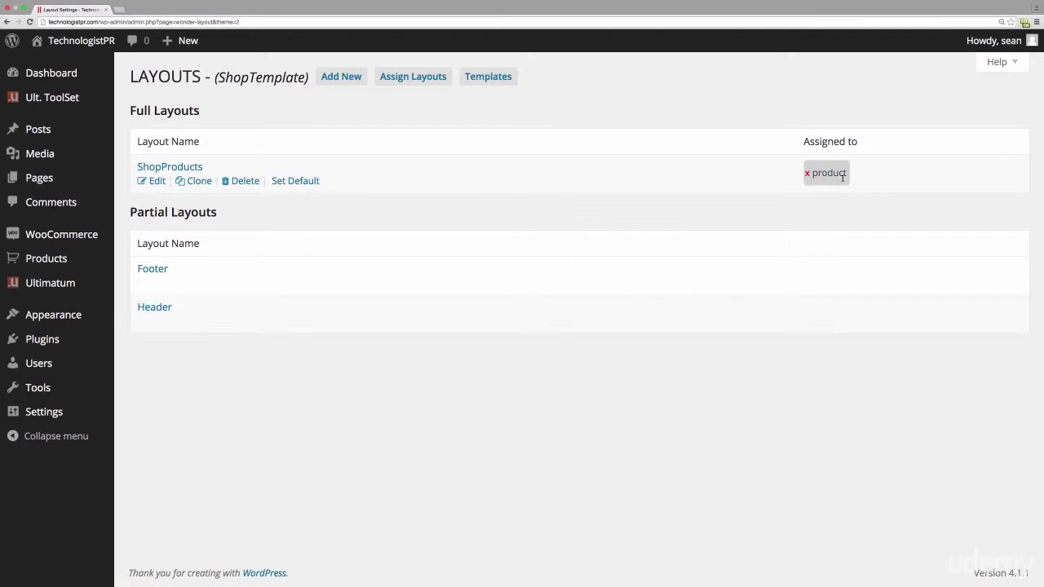
- Create a new full layout named SingleProduct and save it
left_click(341, 76)
left_click_drag(455, 240, 290, 238)
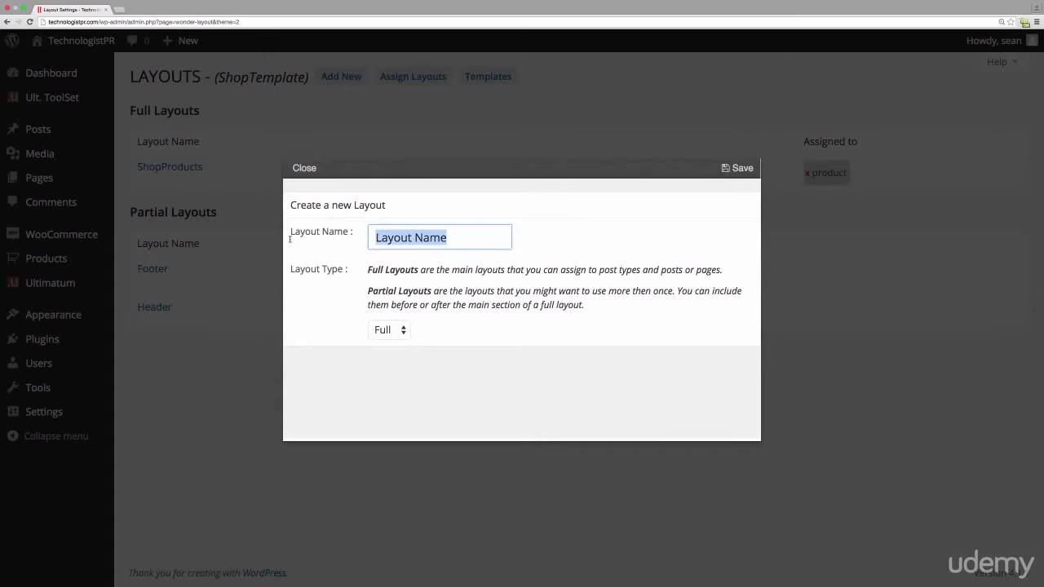
type("Si")
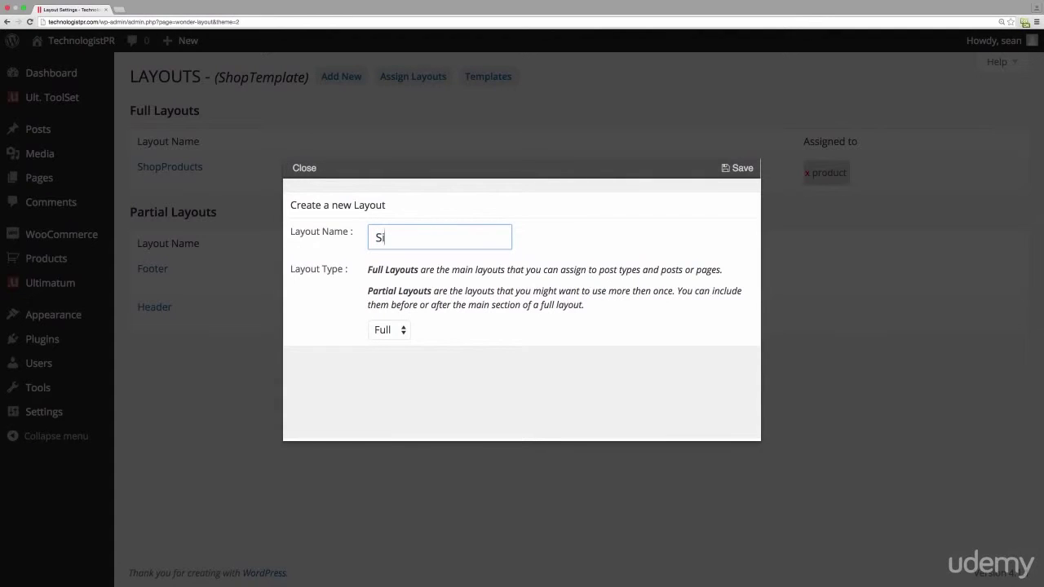
type("ngleProduct")
left_click(735, 169)
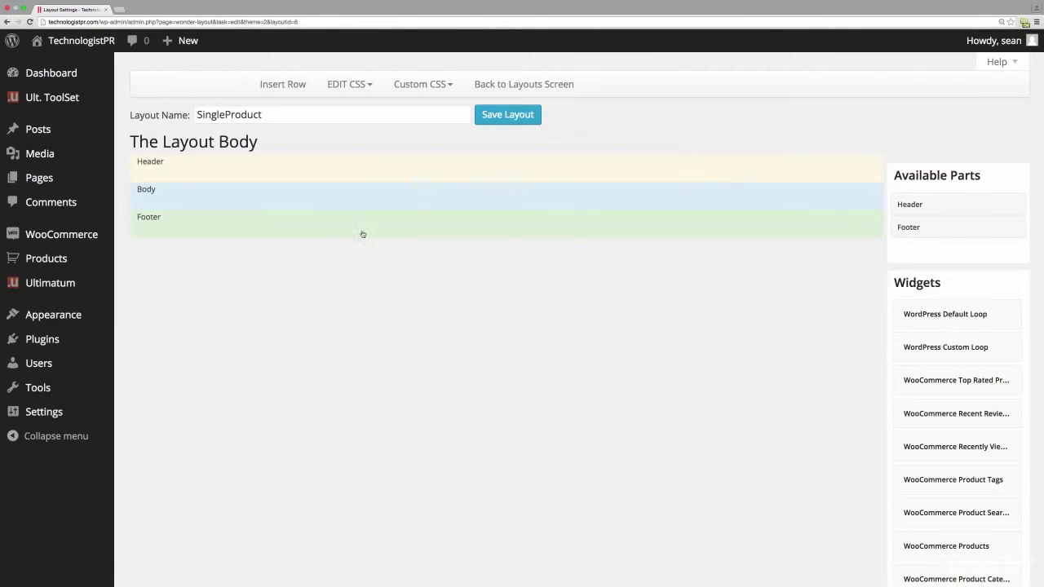
- Place the Header and Footer parts into SingleProduct's Header and Footer rows
left_click_drag(903, 204, 176, 176)
left_click_drag(915, 235, 215, 290)
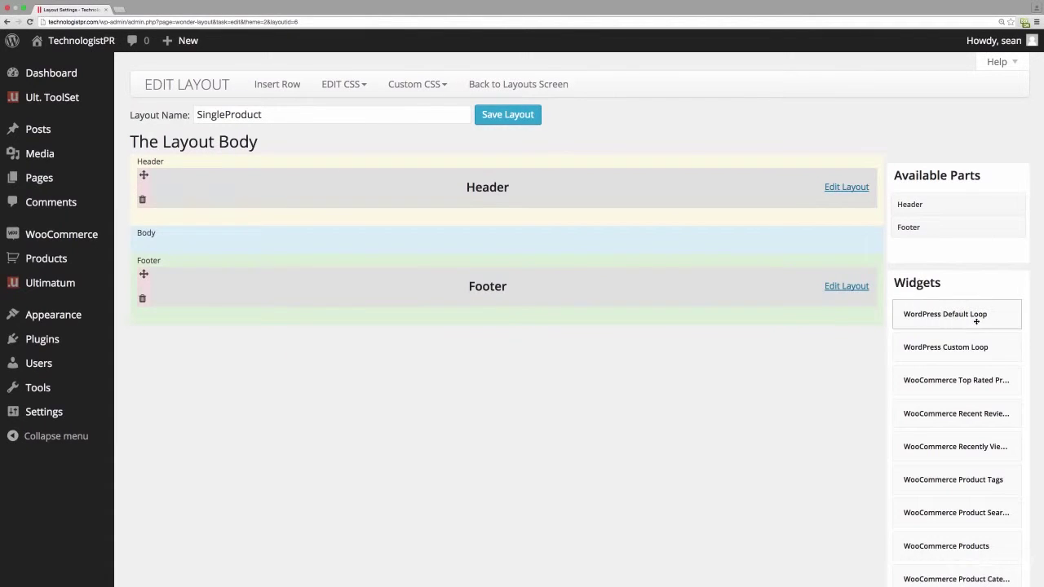
left_click(269, 85)
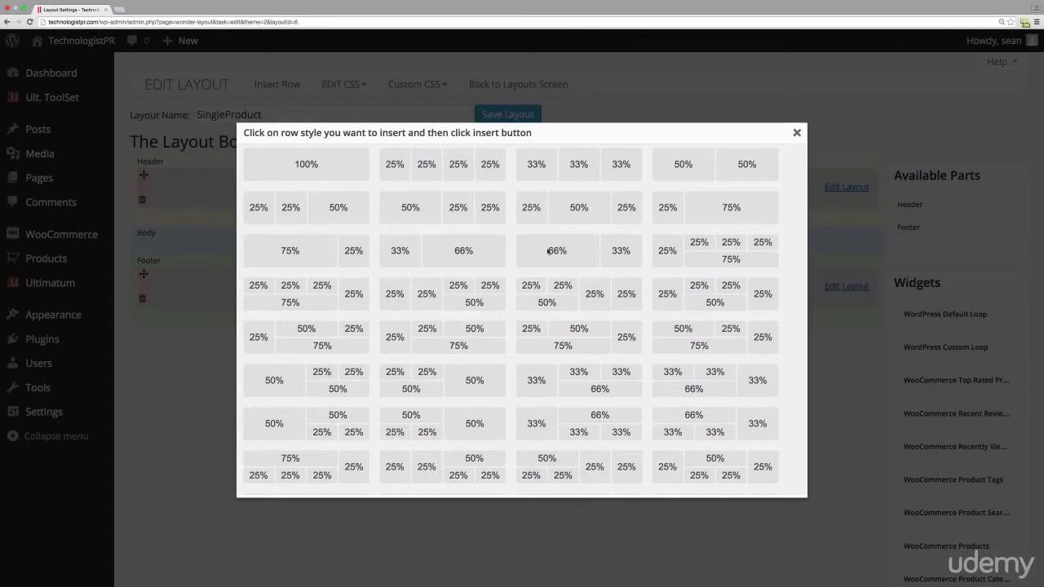
- Insert a 66%/33% two-column row into the SingleProduct Body
left_click(549, 252)
scroll(531, 301, "down", 3)
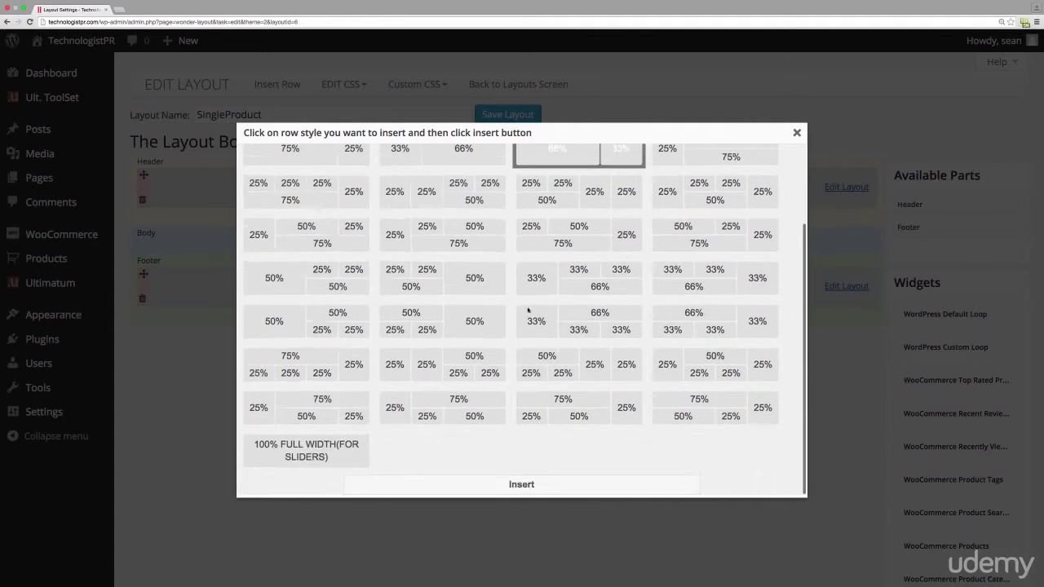
left_click(473, 487)
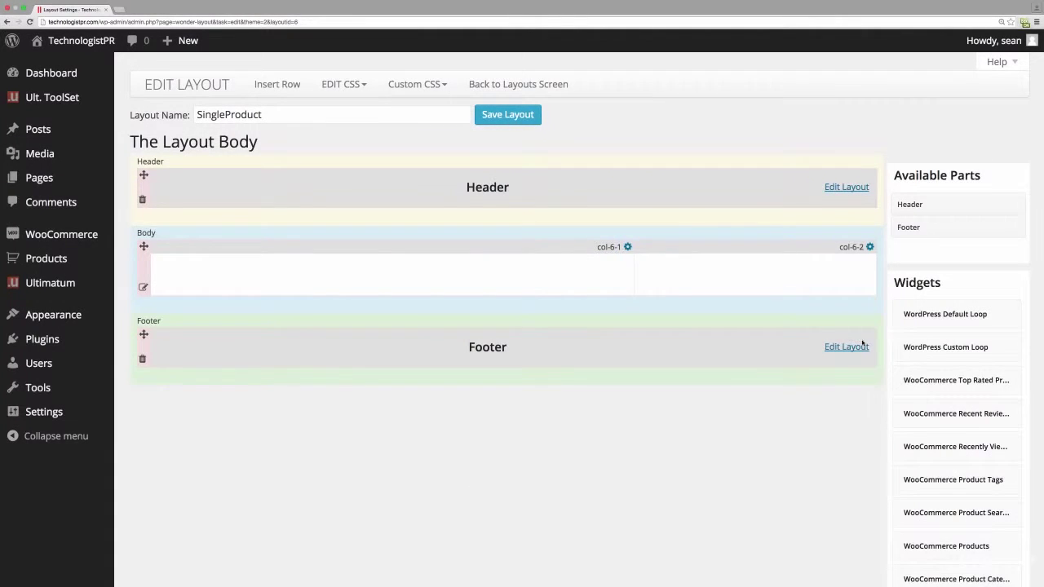
- Add an Ultimatum Sidebars widget showing ShopSidebar to the right column col-6-2
scroll(902, 354, "down", 5)
scroll(903, 381, "down", 3)
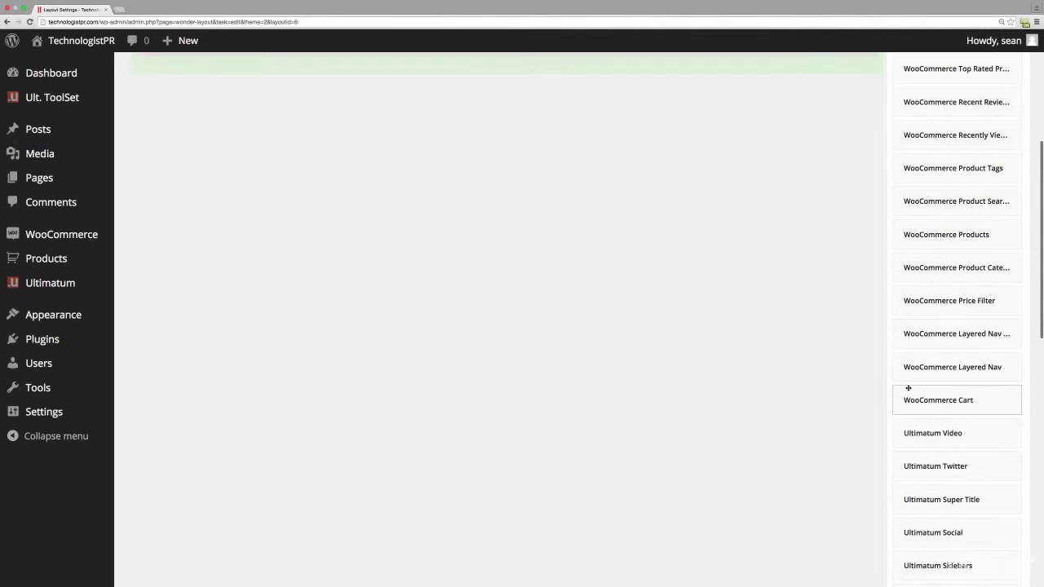
left_click_drag(930, 569, 734, 296)
scroll(643, 186, "up", 7)
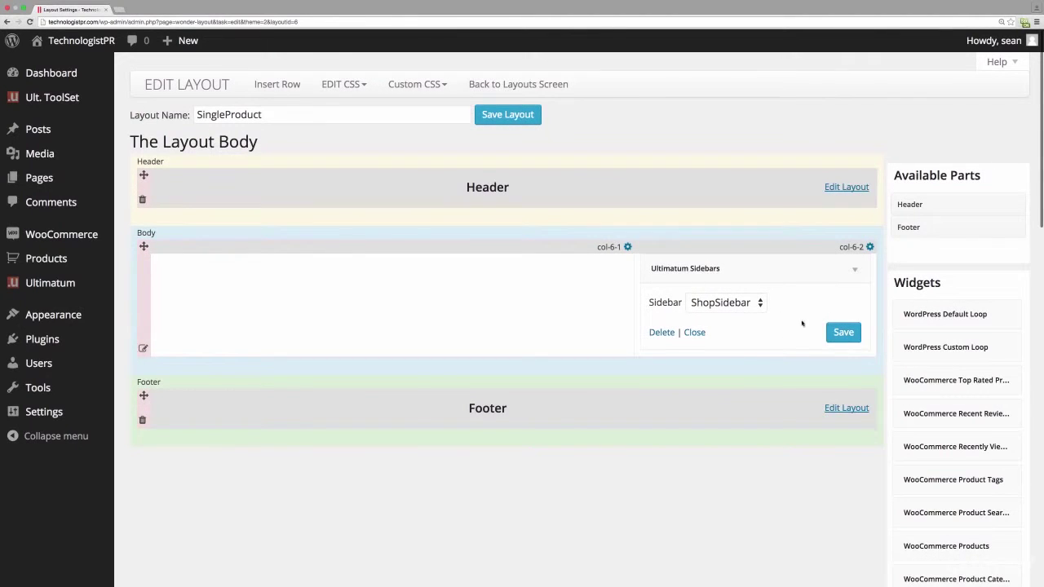
left_click(838, 332)
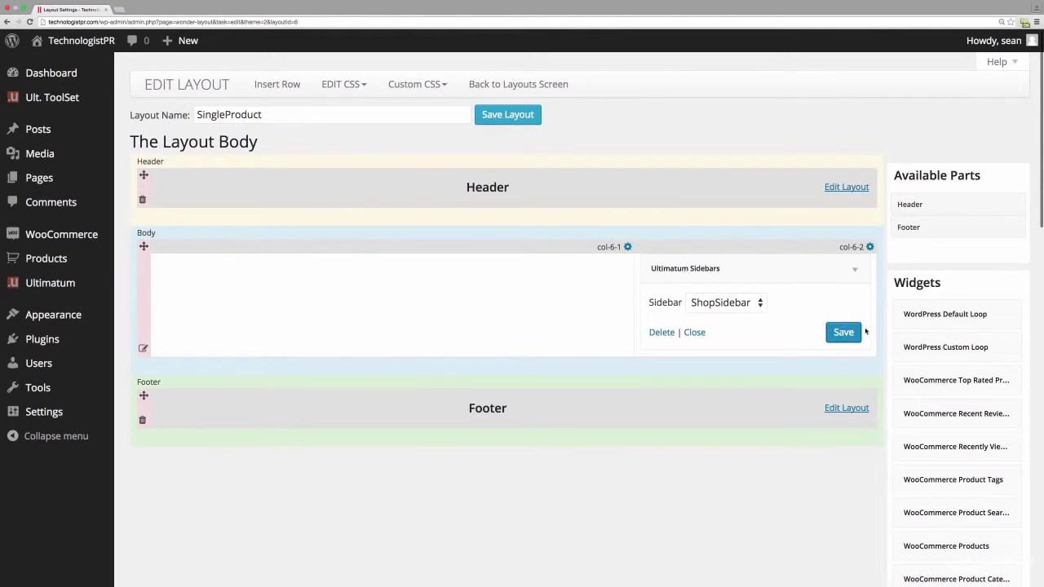
- Add a WordPress Default Loop to col-6-1 with Title set to OFF
left_click_drag(929, 313, 380, 292)
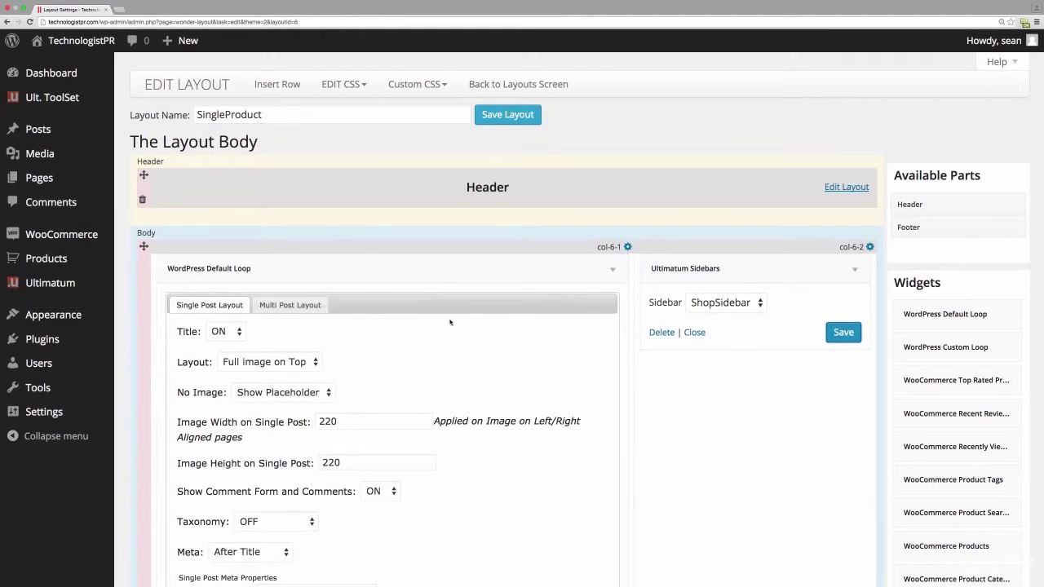
left_click(227, 331)
left_click(224, 345)
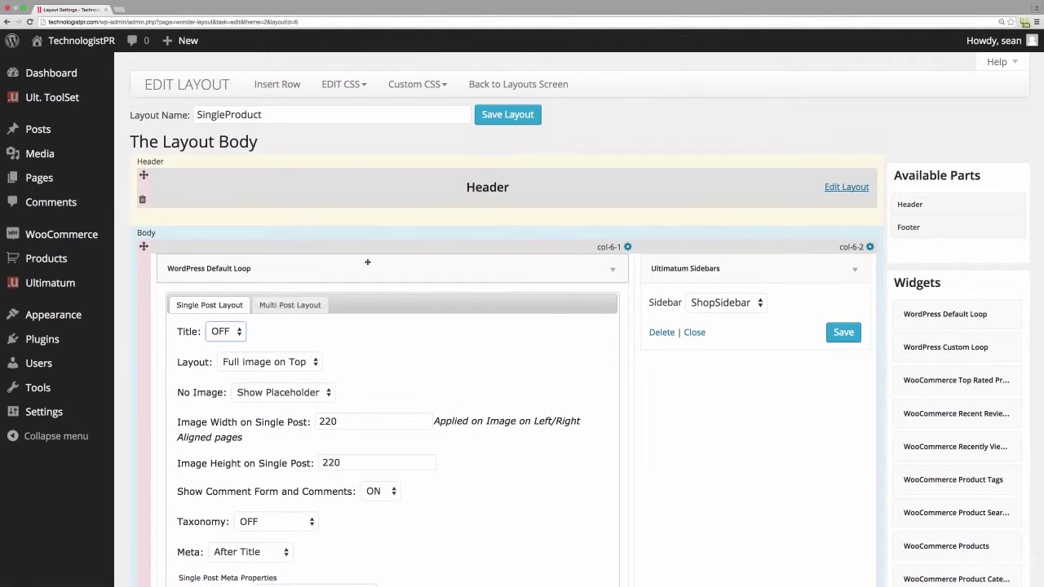
scroll(522, 343, "down", 7)
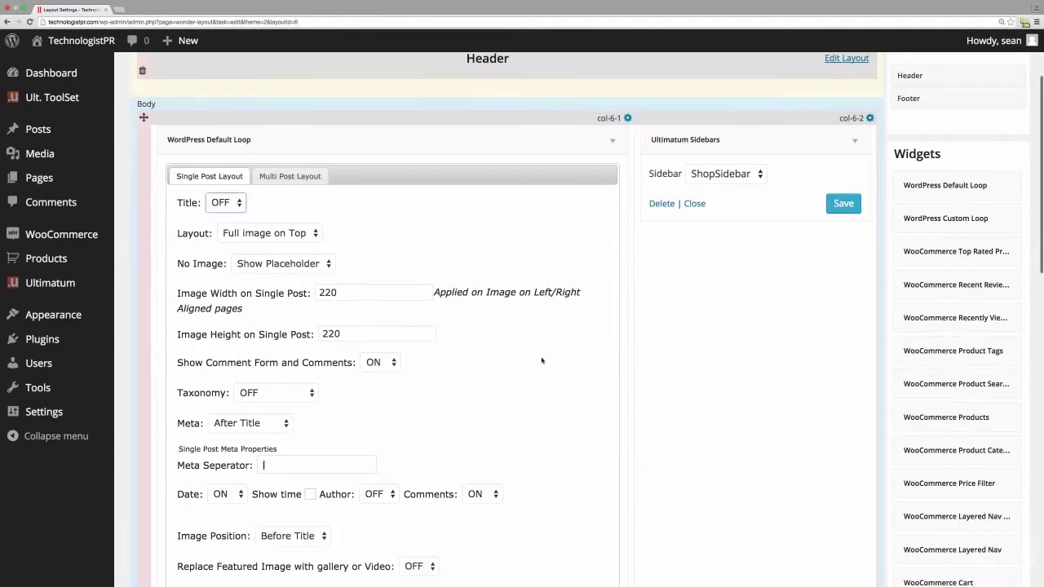
left_click(576, 456)
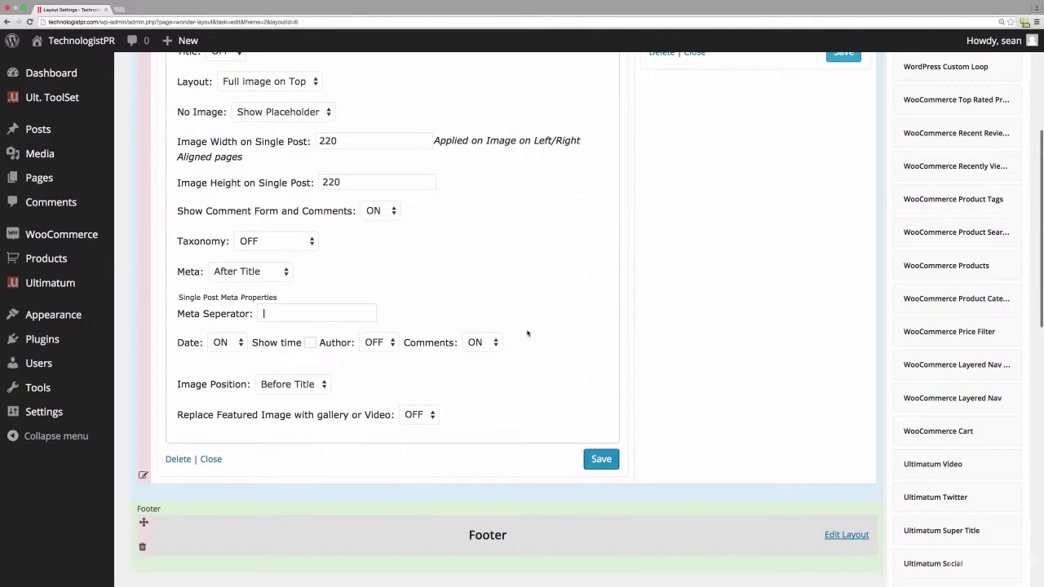
- Save the SingleProduct layout and return to the Layouts list
scroll(494, 337, "up", 7)
left_click(500, 115)
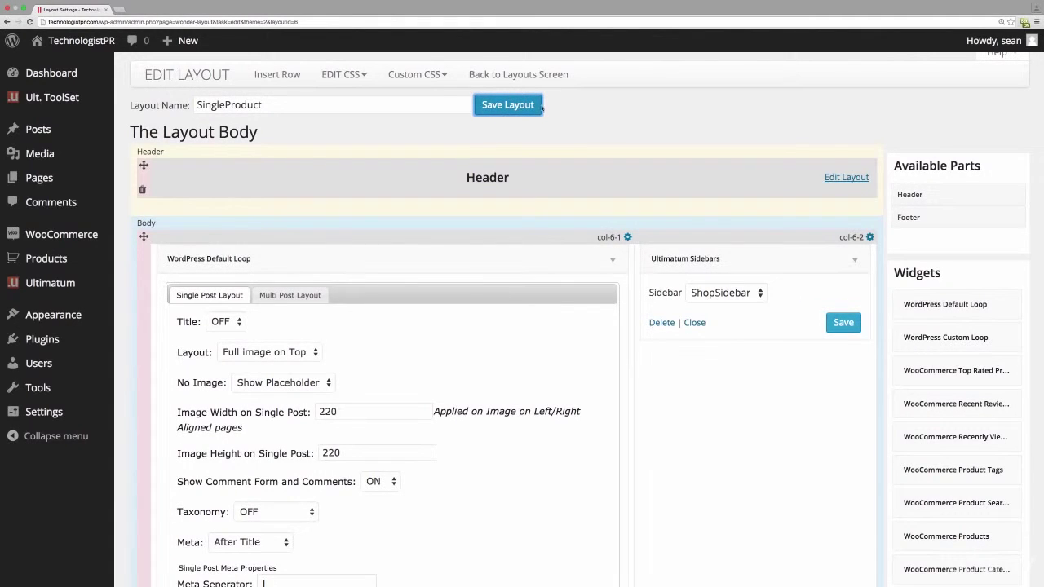
left_click(536, 74)
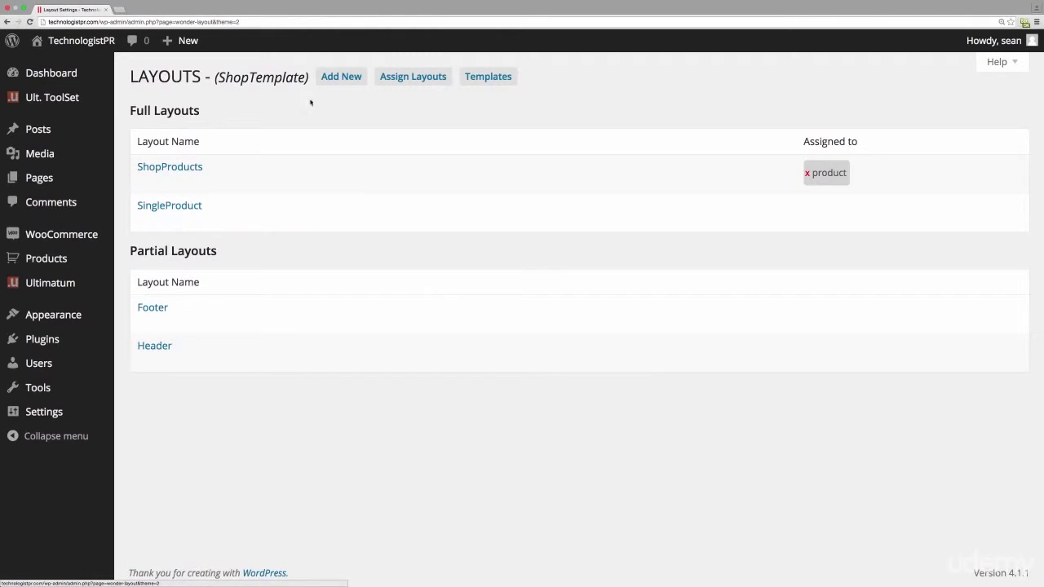
- Assign SingleProduct to product-single and make ShopProducts the default layout
left_click(413, 77)
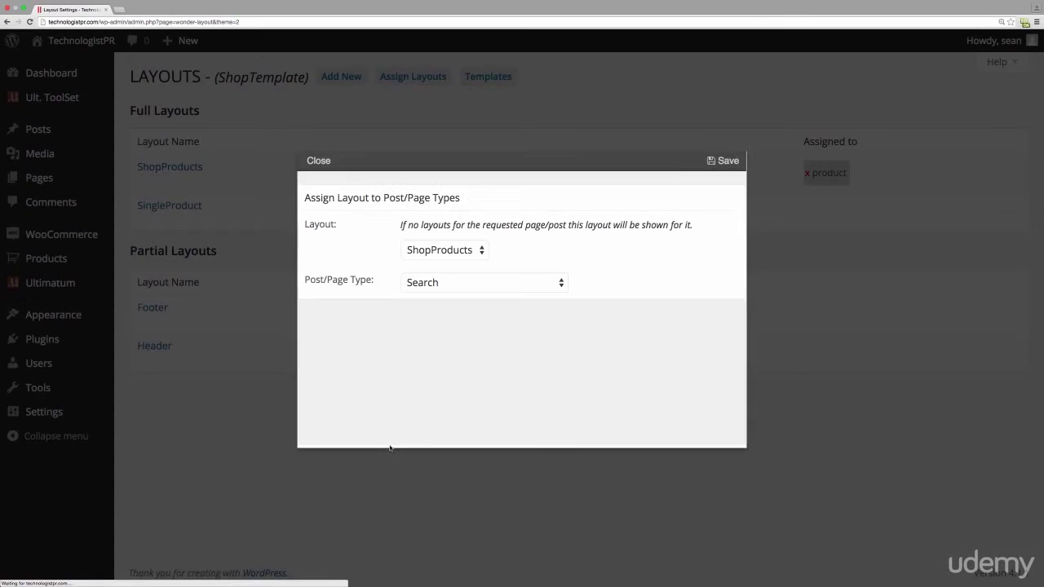
left_click(447, 251)
left_click(445, 264)
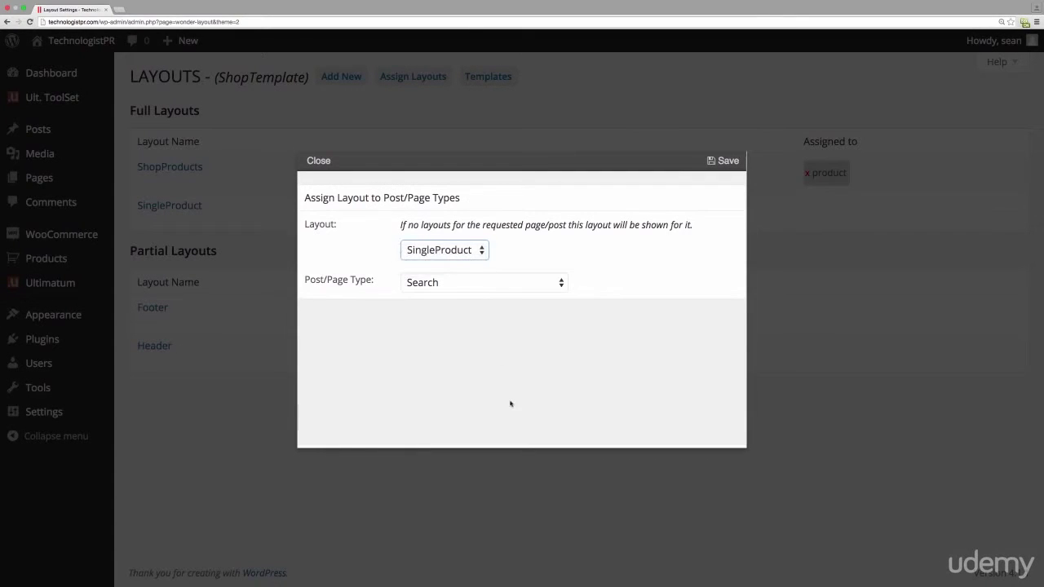
left_click(508, 287)
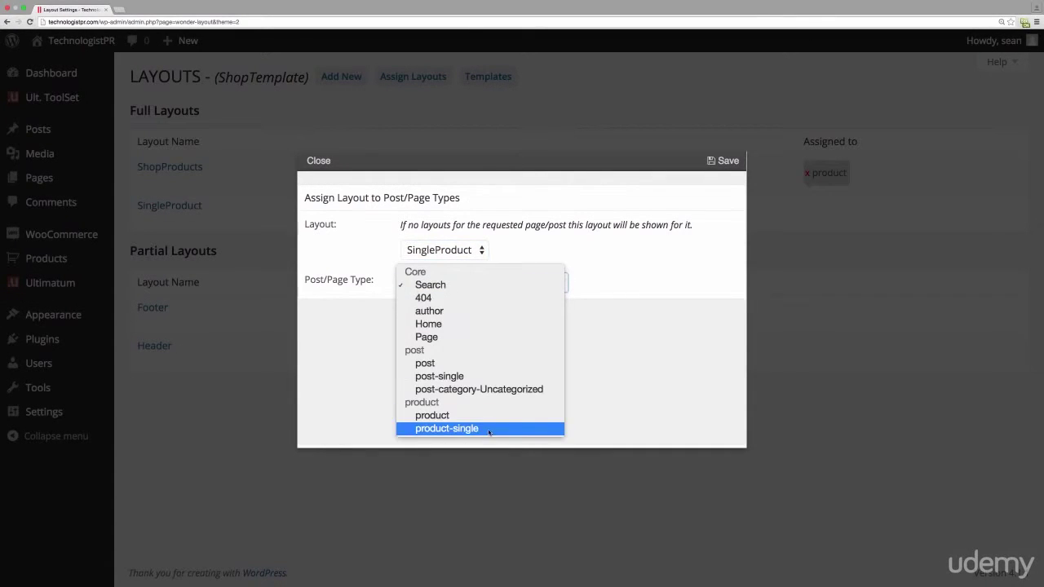
left_click(486, 429)
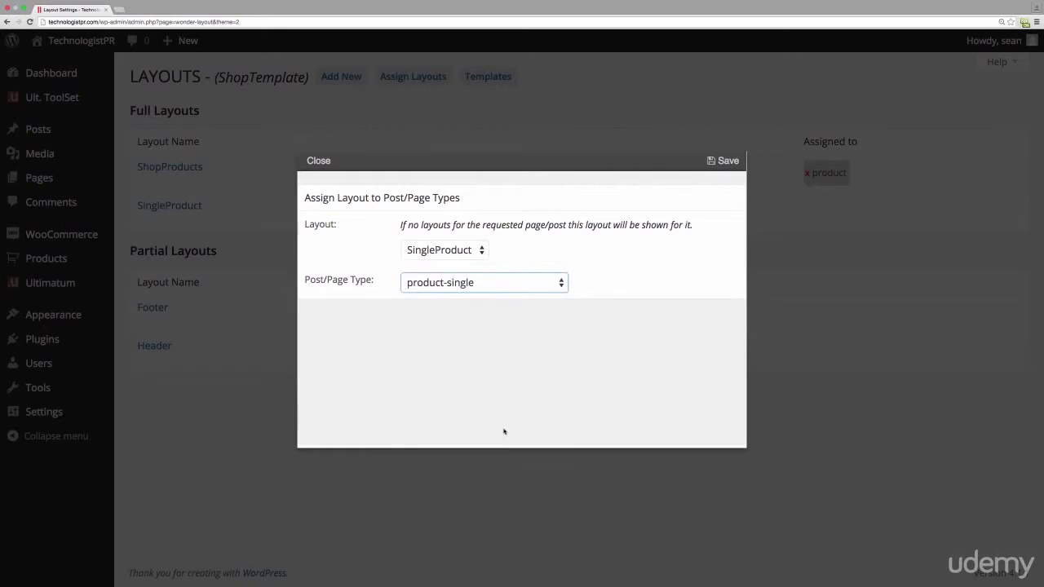
left_click(725, 161)
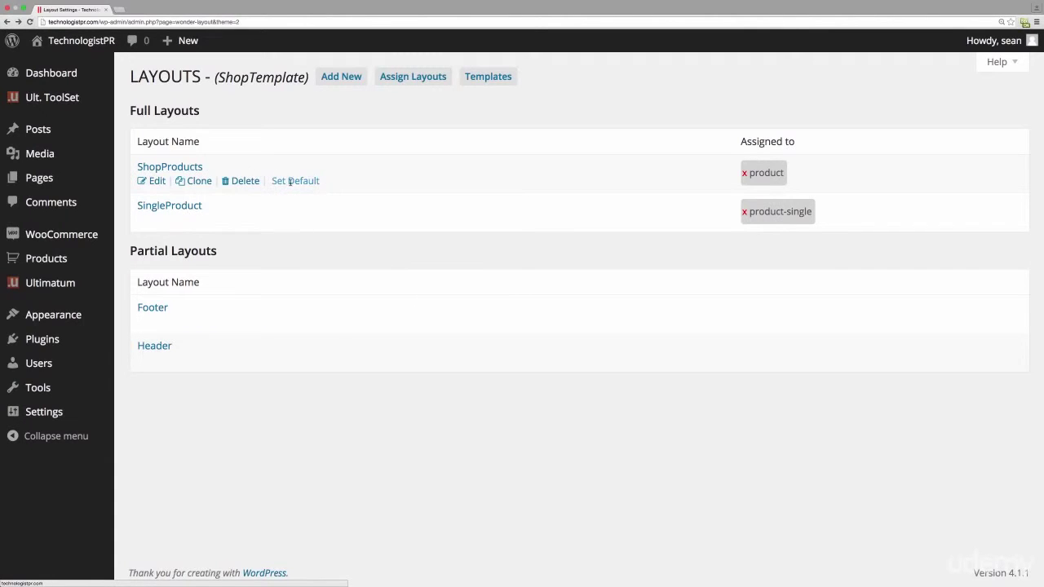
left_click(290, 182)
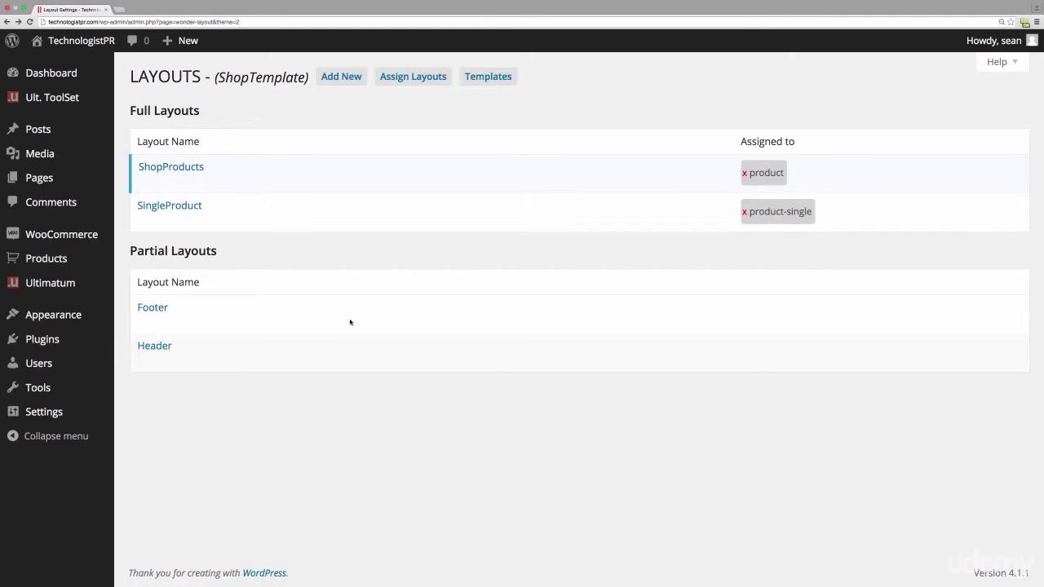
- Give the Shop page the ShopProducts layout and update it, then view the live site
left_click(33, 182)
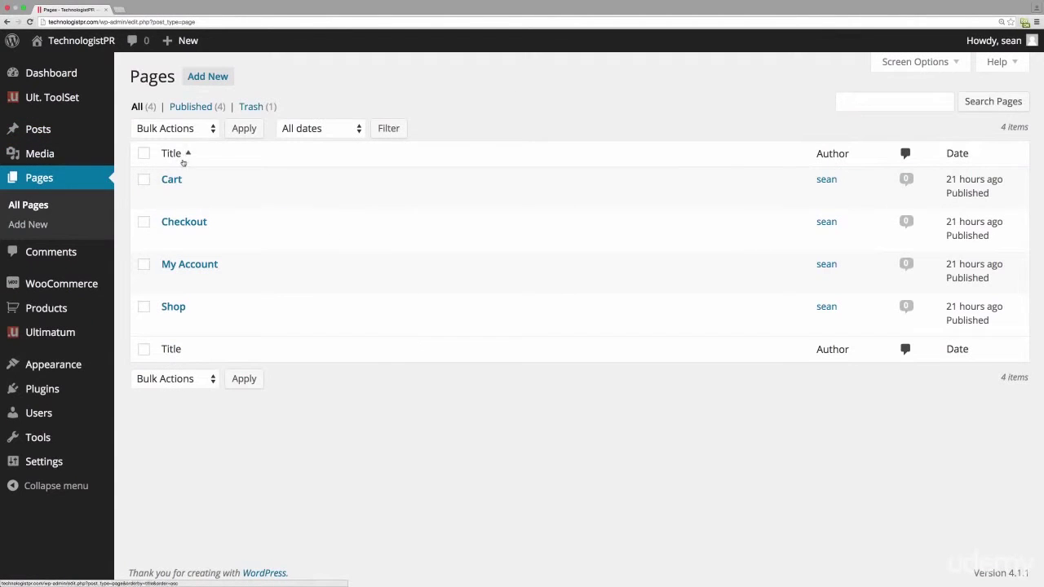
left_click(178, 308)
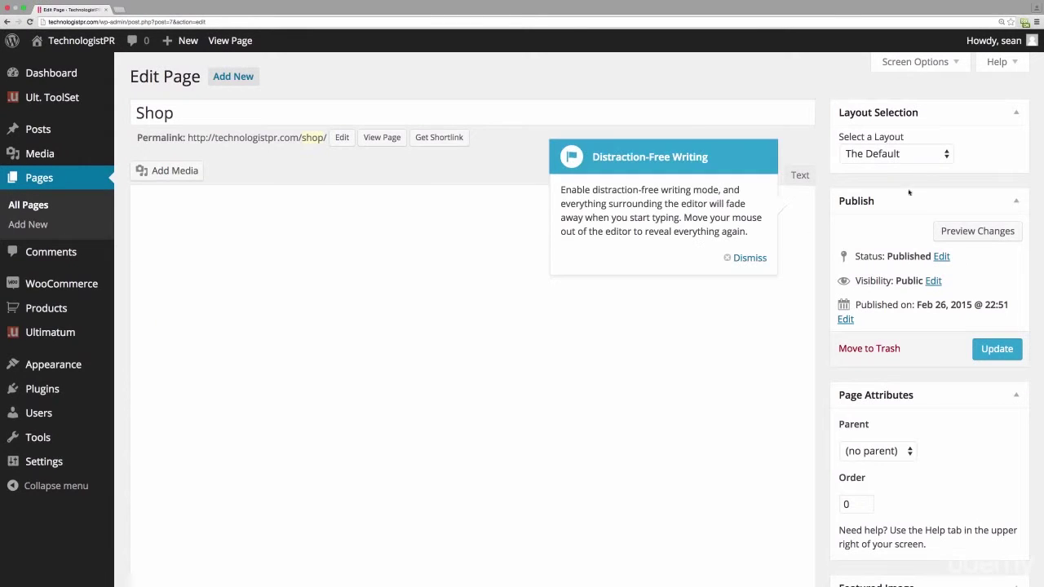
left_click(905, 154)
left_click(910, 209)
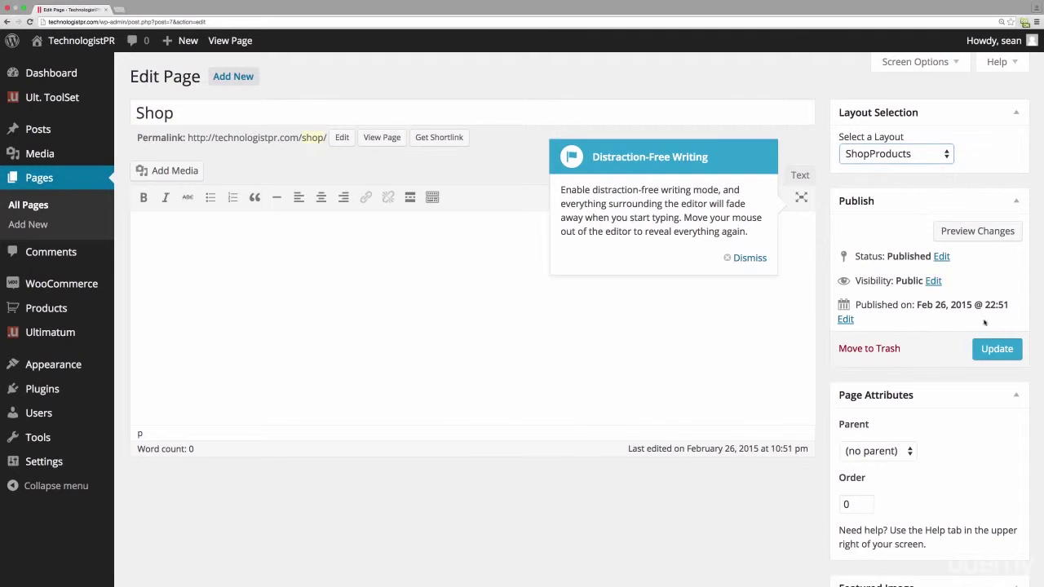
left_click(997, 349)
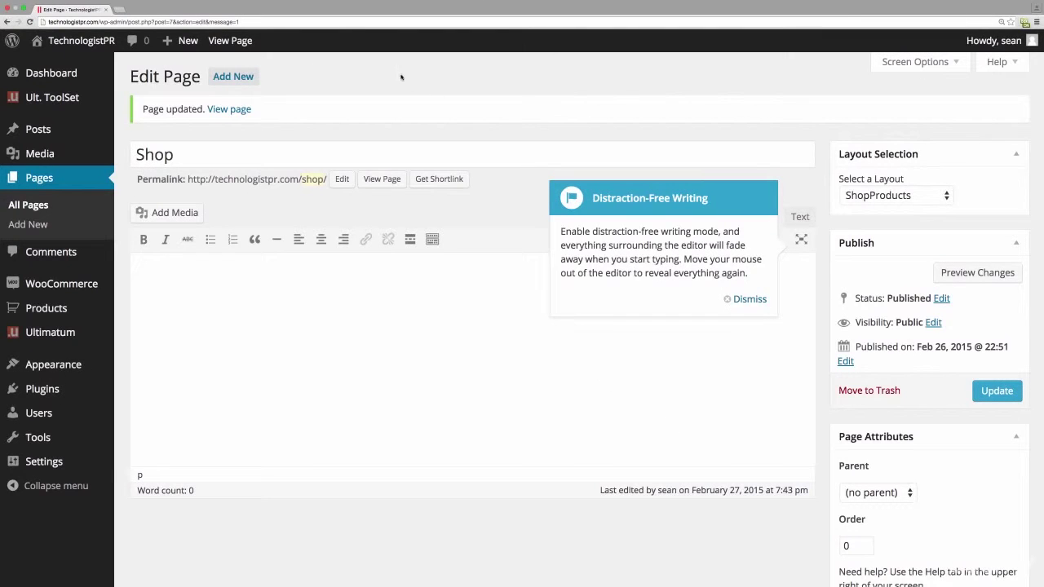
left_click(746, 299)
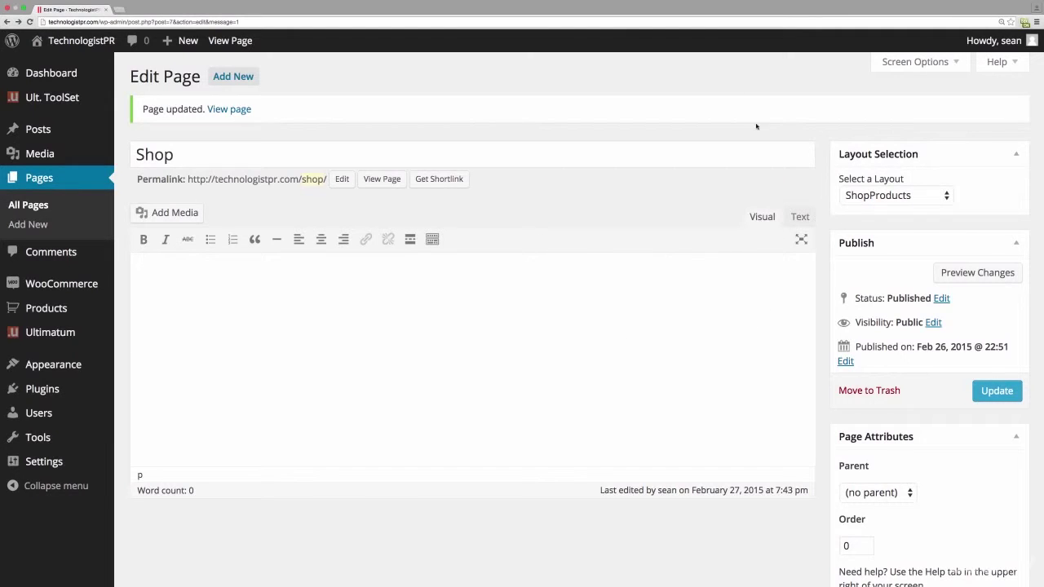
left_click(83, 41)
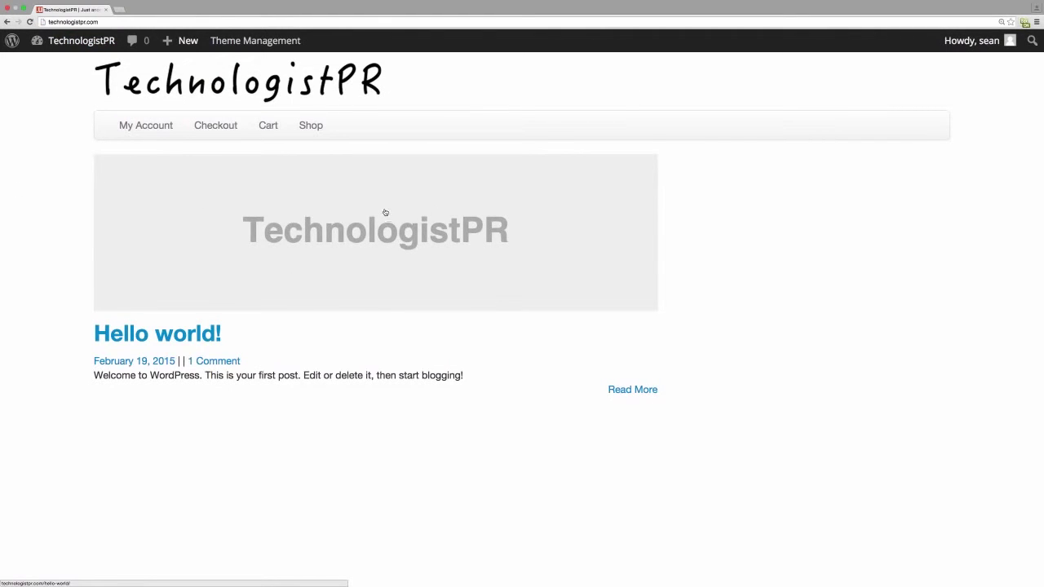
- Check the live Shop, Cart and My Account pages, then return to ShopTemplate's layouts list
left_click(327, 124)
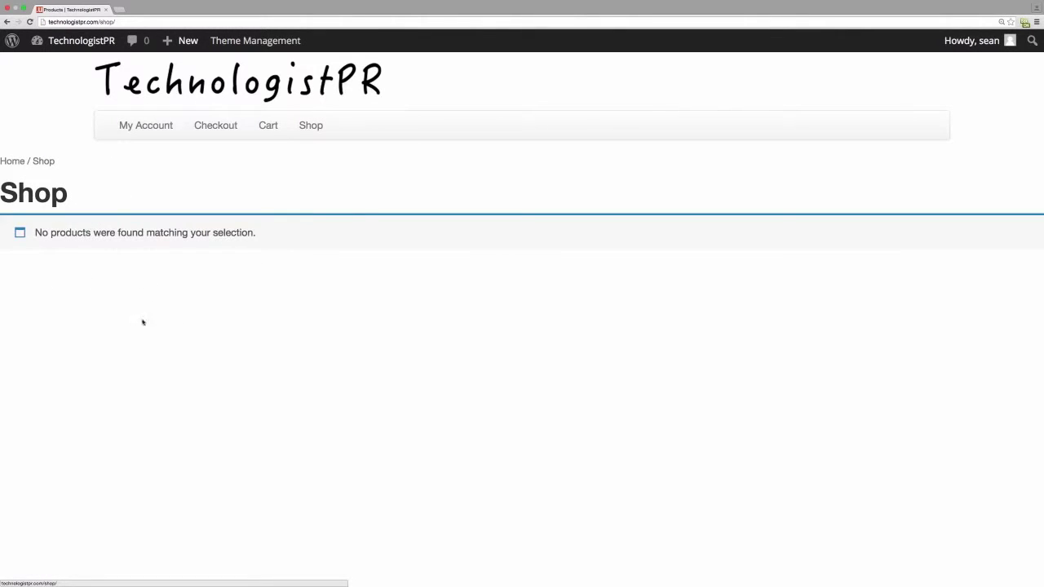
left_click(272, 126)
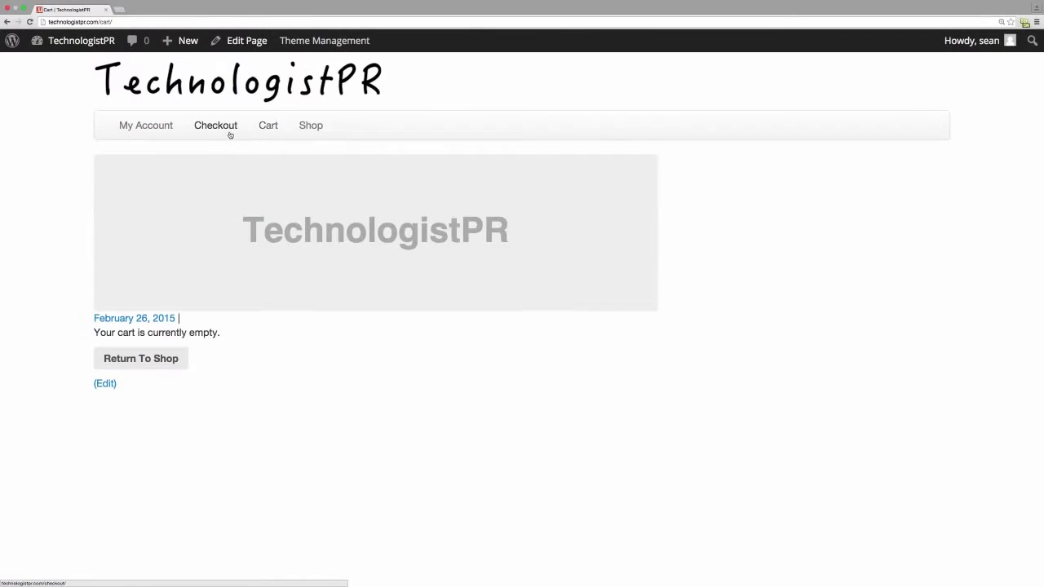
left_click(160, 129)
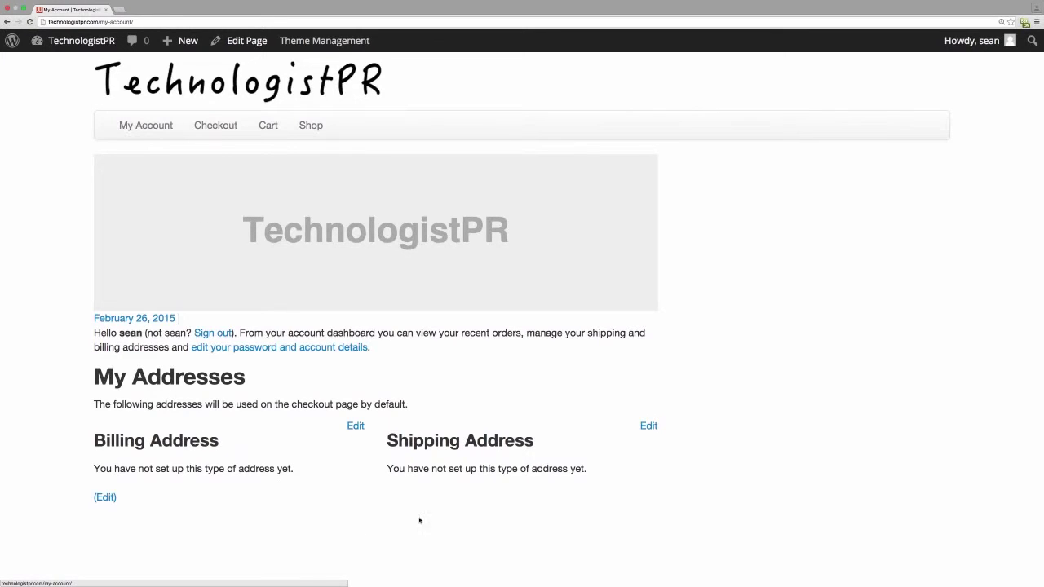
mouse_move(283, 51)
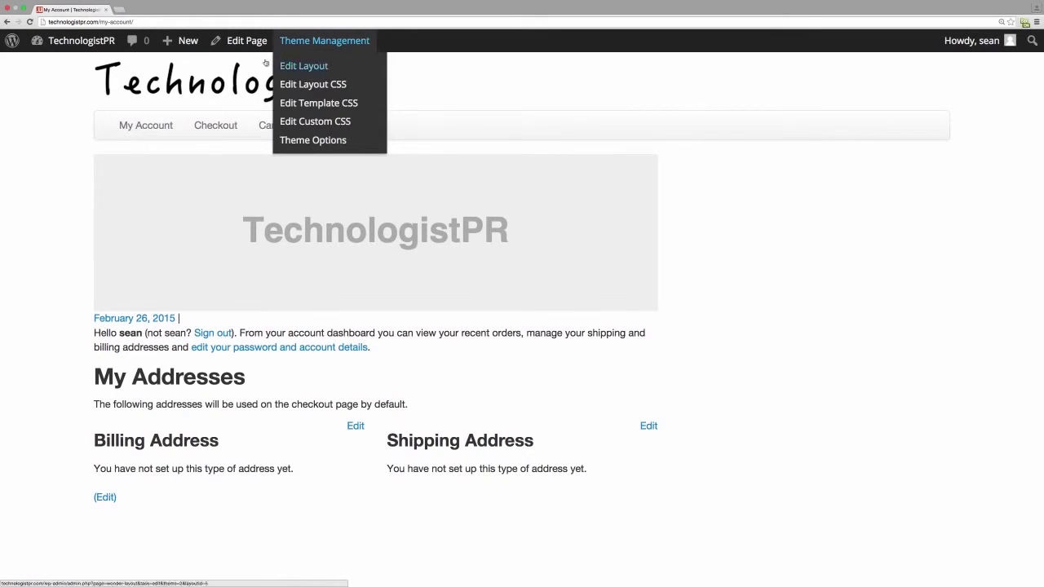
left_click(59, 42)
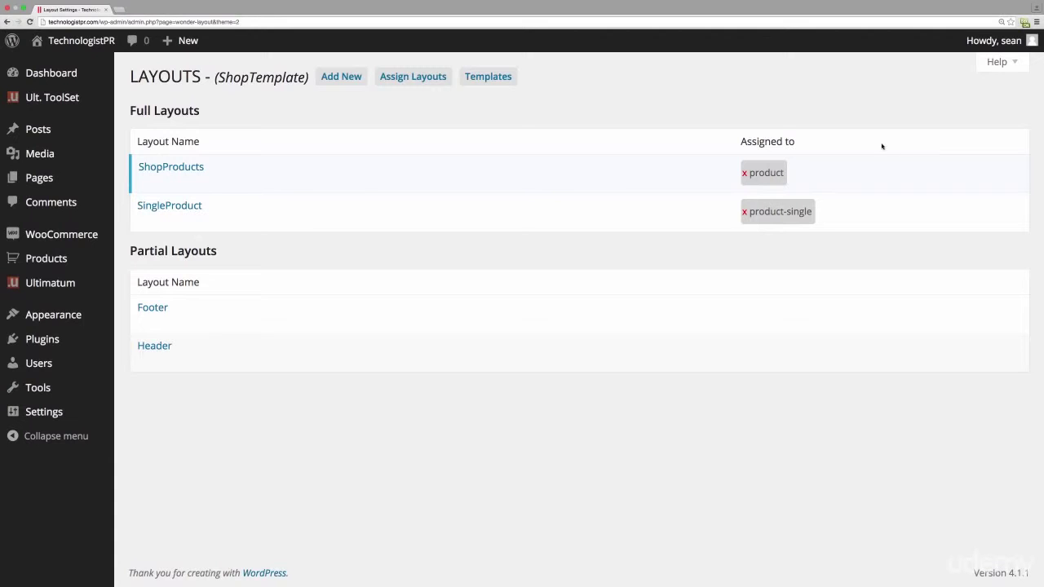
- Create a Full-type layout named FrontPage and save it
left_click(339, 75)
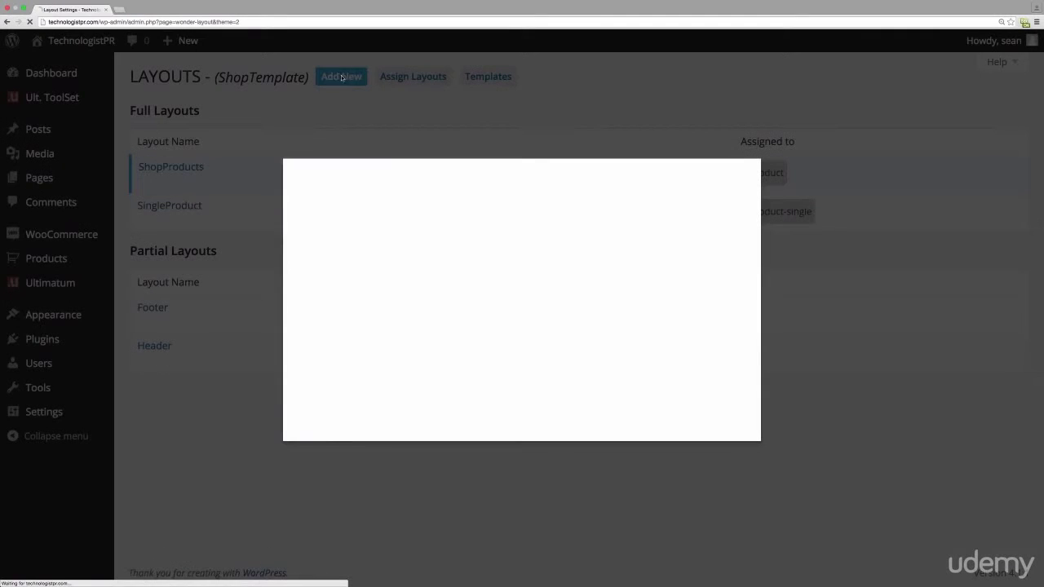
left_click(464, 239)
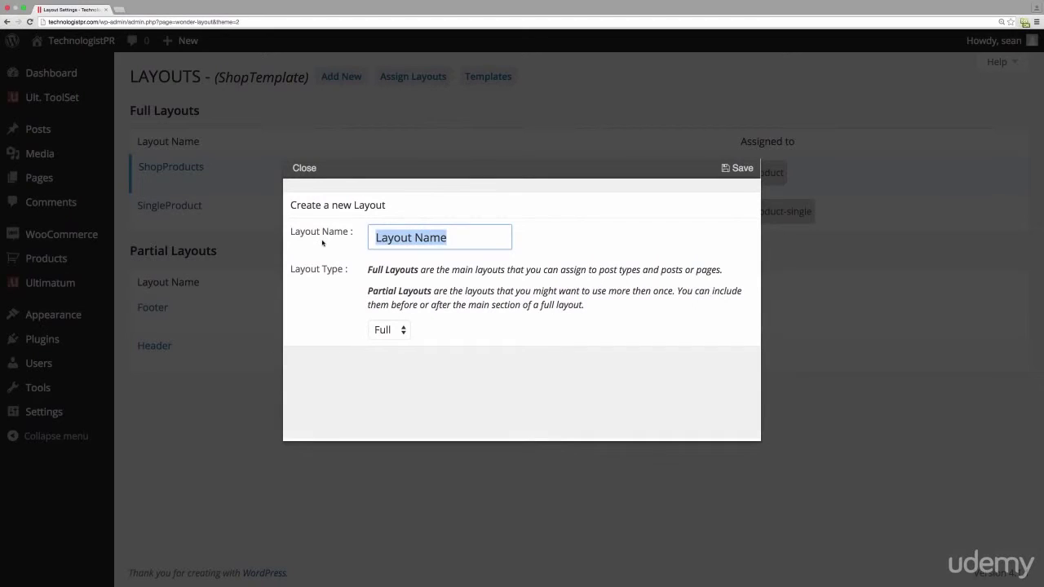
type("FrontPage")
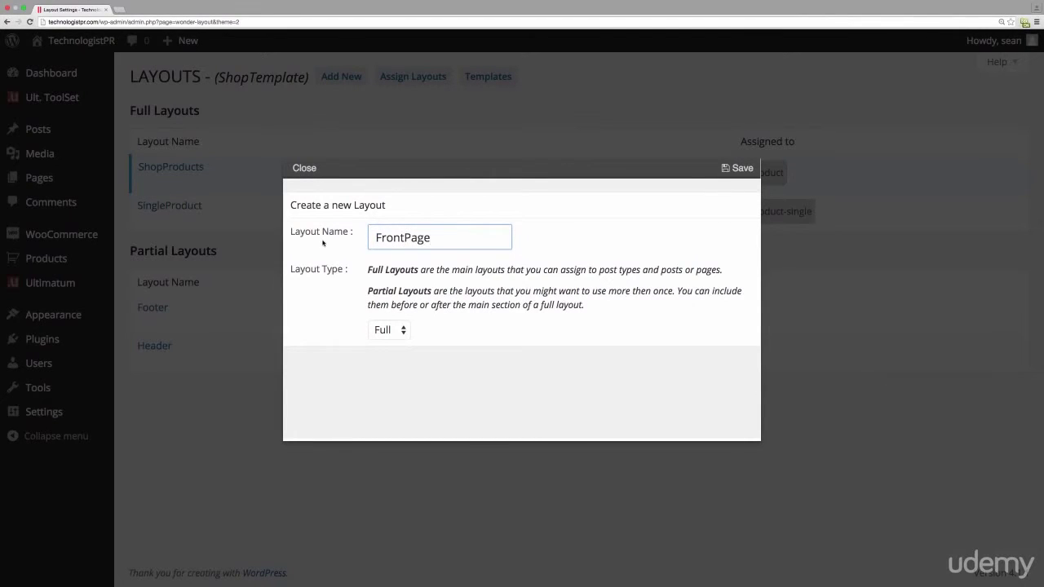
left_click(733, 169)
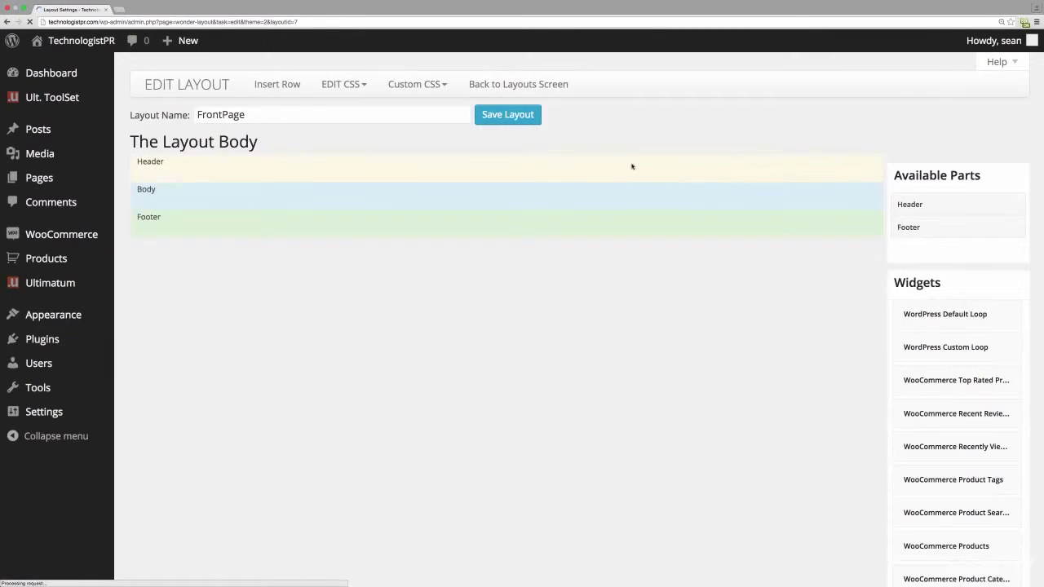
- Place the Header and Footer parts into the FrontPage layout
left_click_drag(911, 205, 323, 177)
left_click_drag(928, 208, 193, 176)
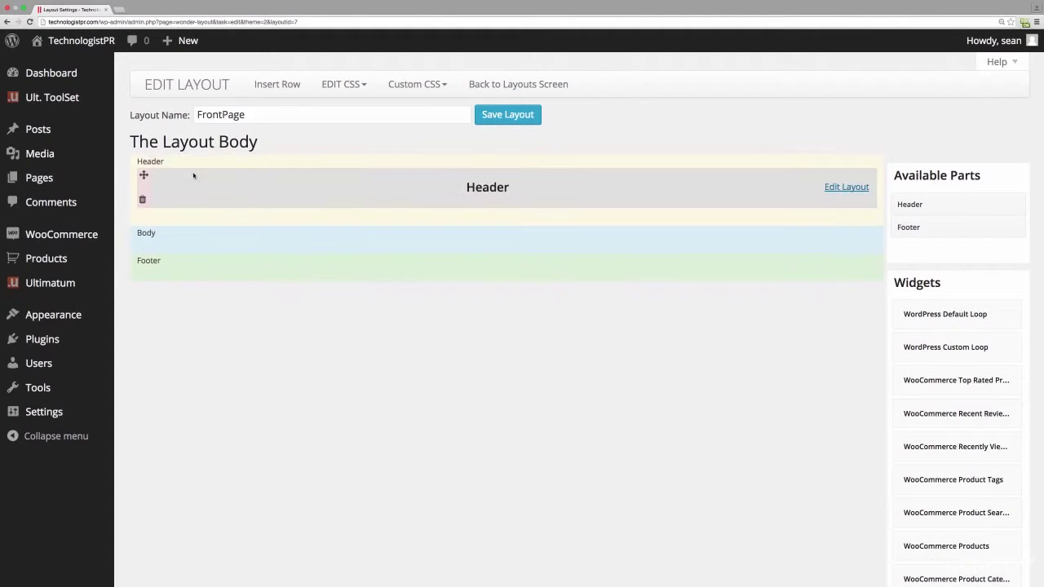
left_click_drag(919, 227, 174, 275)
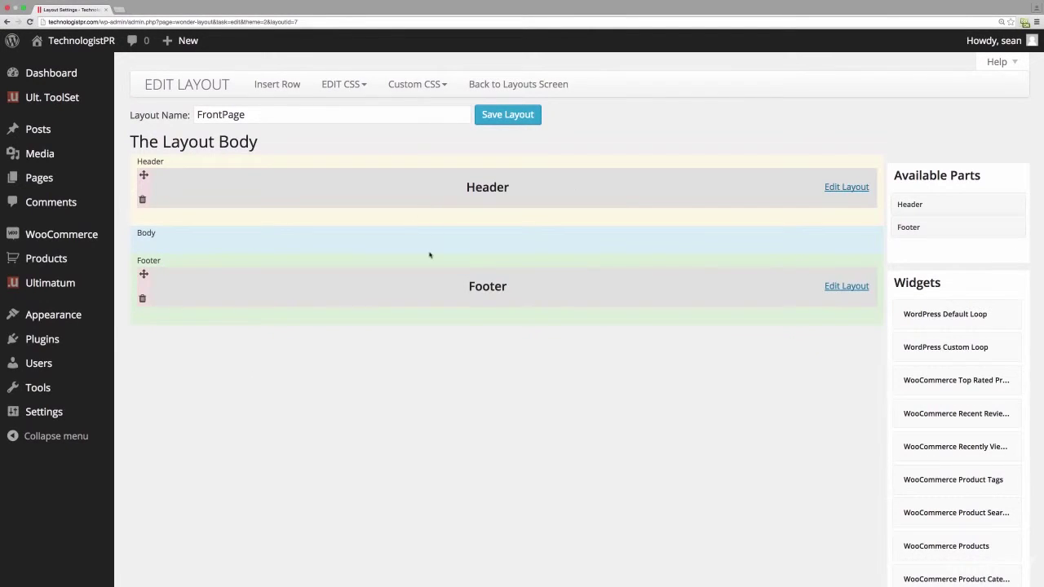
- Insert a full-width 100% row into FrontPage's Body
left_click(285, 85)
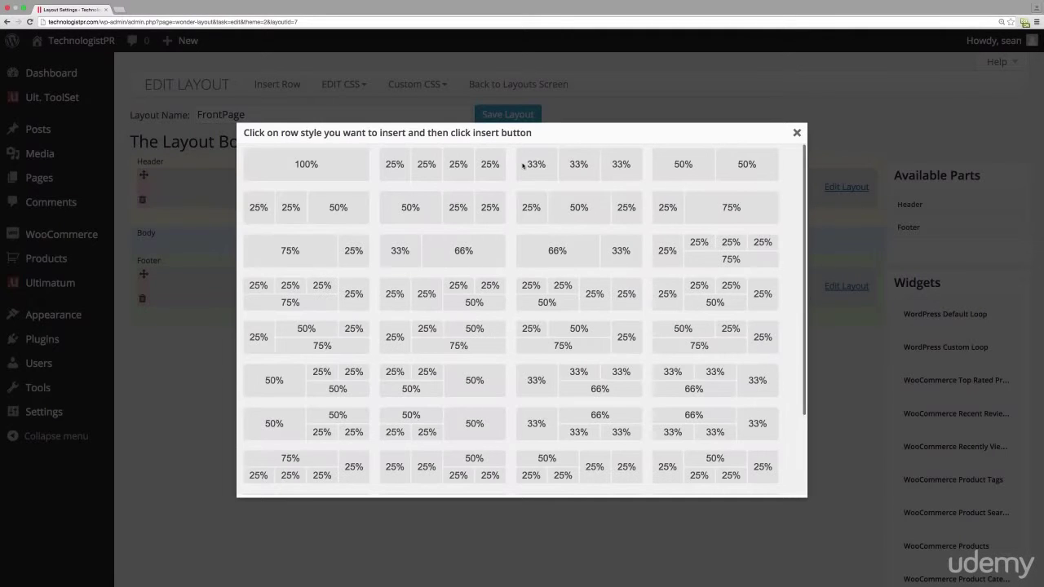
left_click(332, 166)
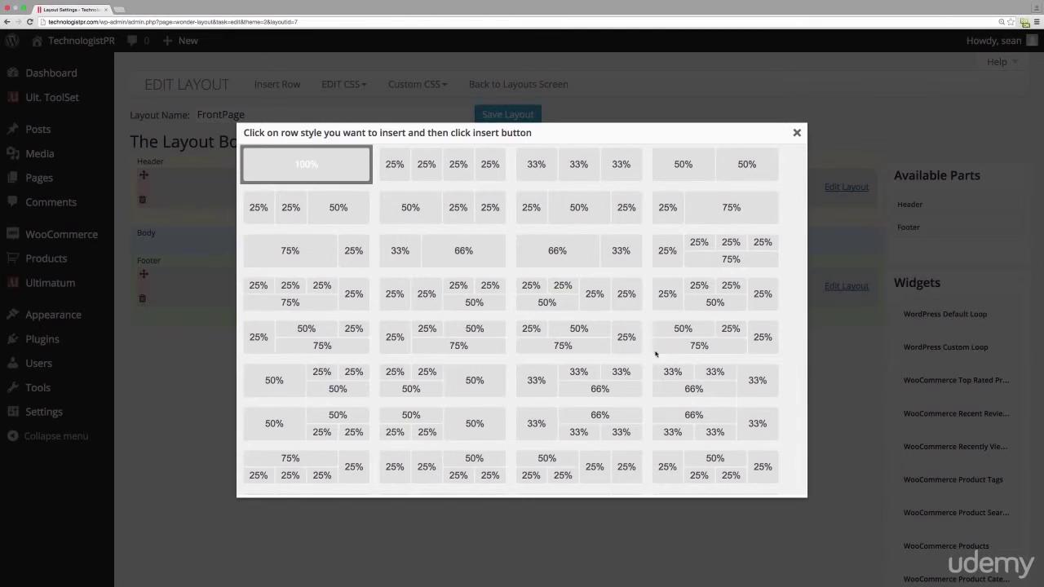
scroll(644, 367, "down", 3)
left_click(549, 483)
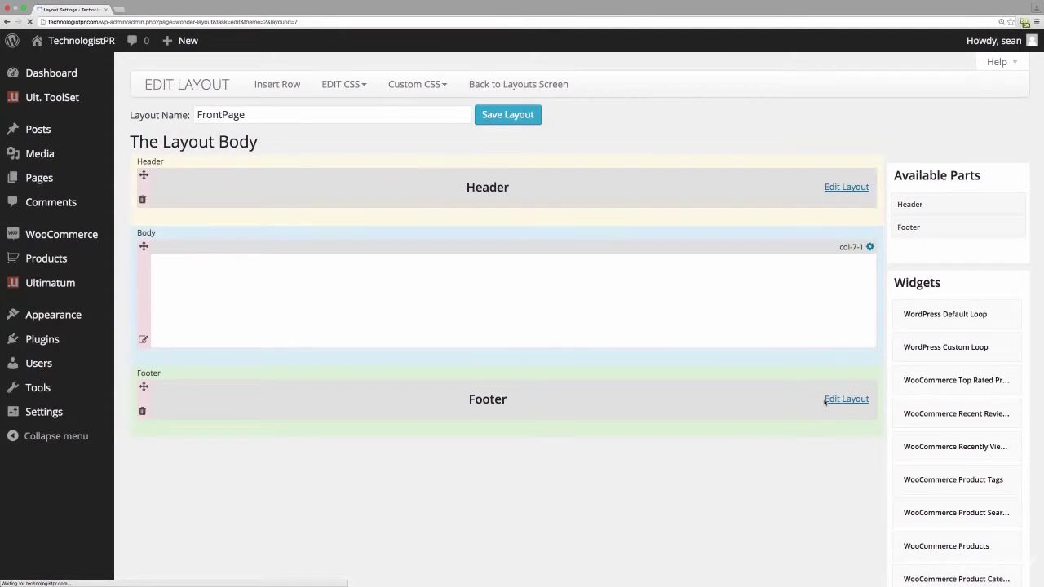
- Add a WordPress Default Loop to col-7-1 with Title OFF, No image layout, placeholder OFF
left_click_drag(936, 314, 482, 269)
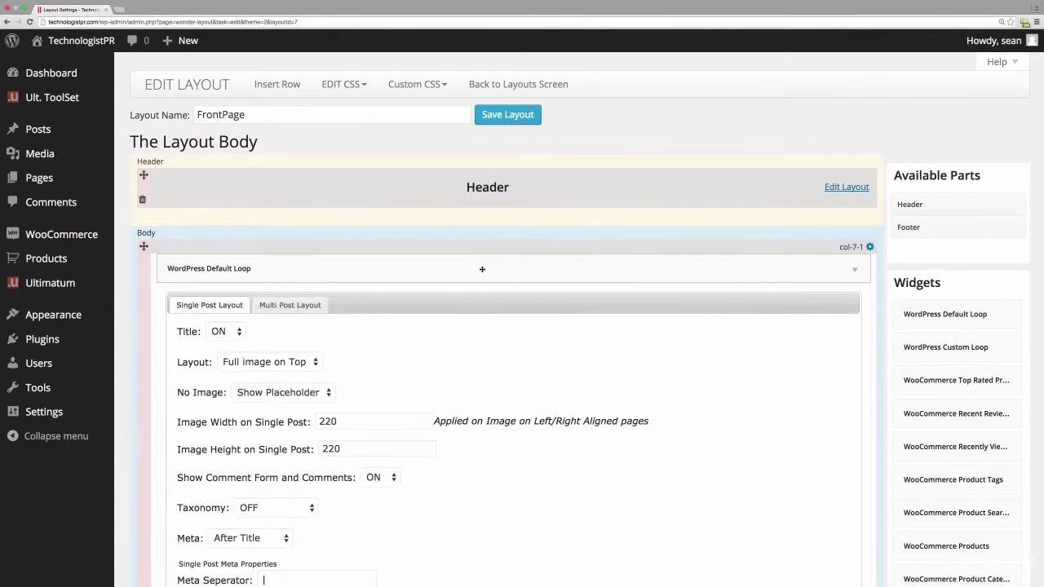
left_click(224, 332)
left_click(220, 345)
left_click(308, 361)
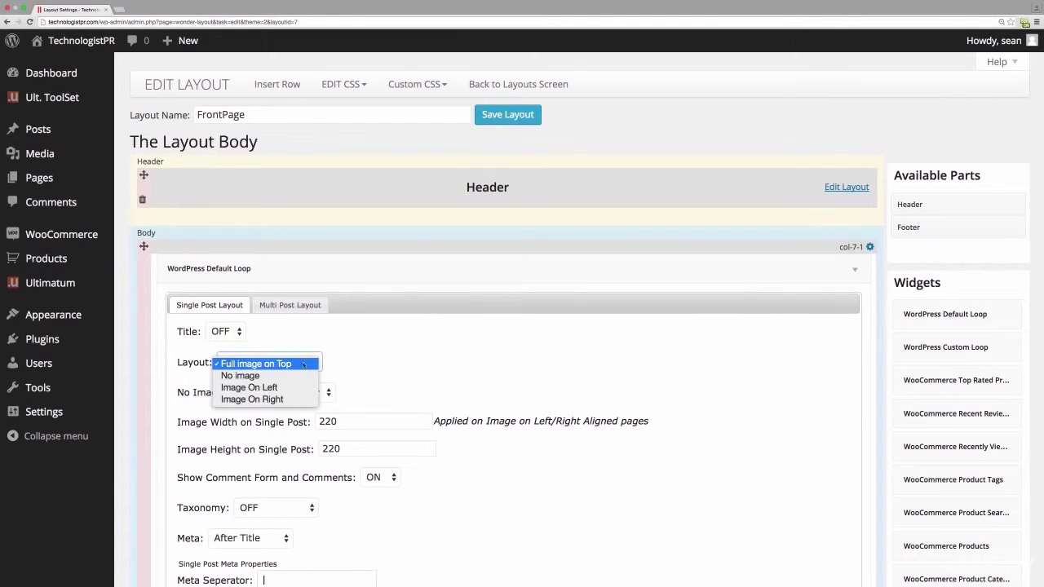
left_click(249, 374)
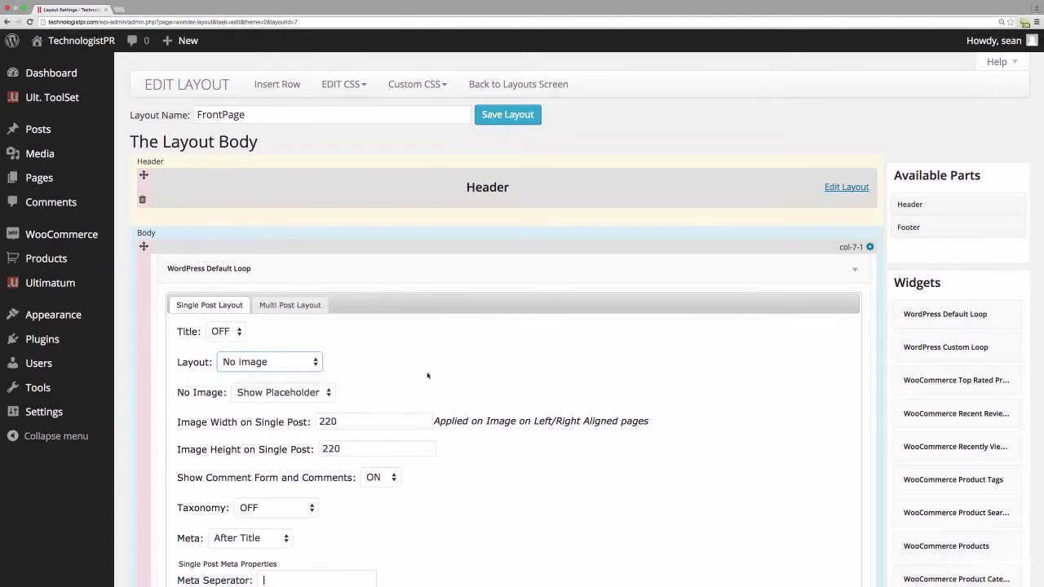
left_click(289, 392)
left_click(310, 403)
- Recheck the loop's layout choice, save FrontPage, and return to the Layouts list
left_click(314, 365)
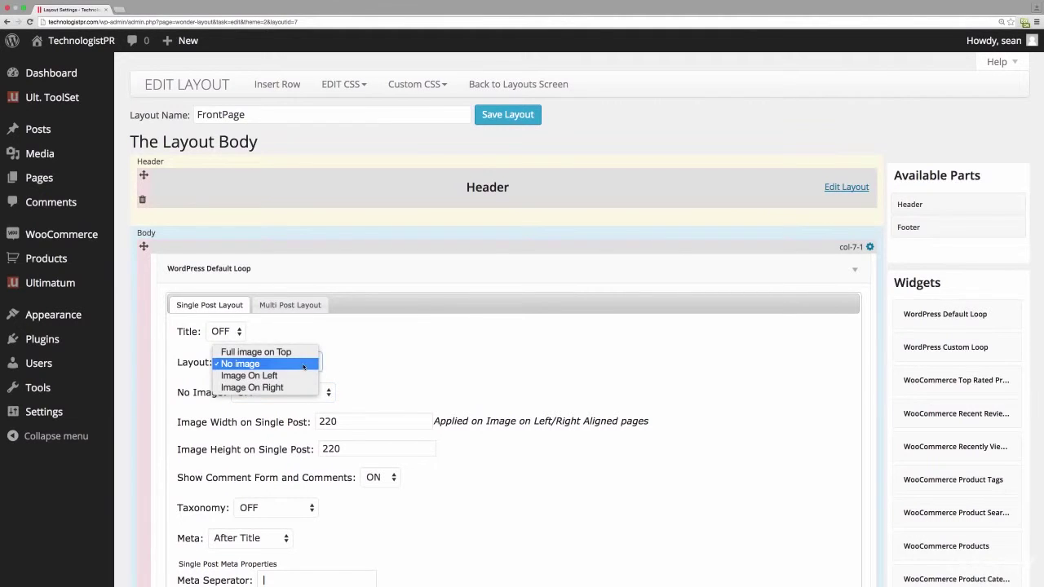
left_click(466, 364)
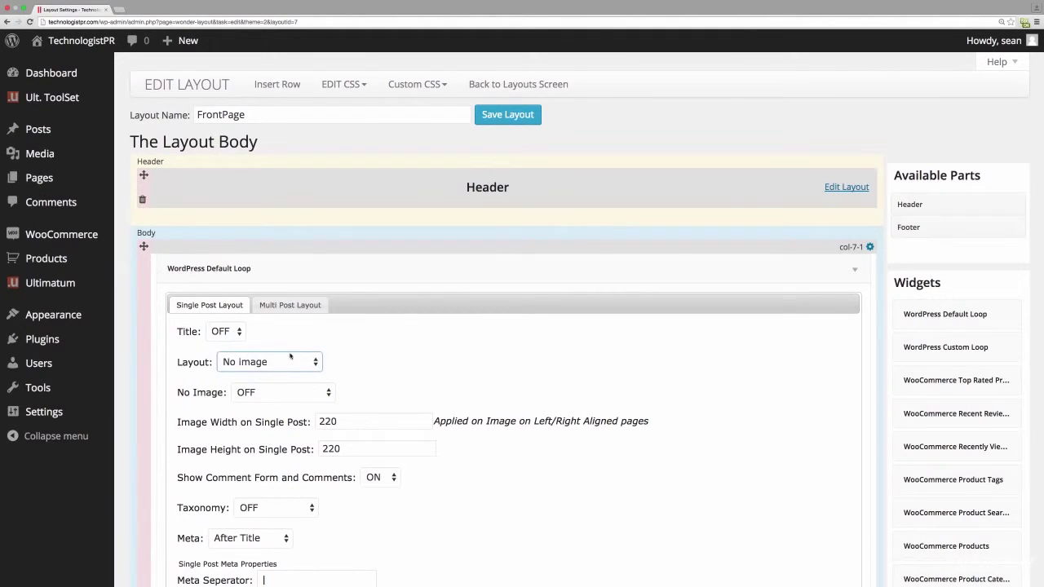
left_click(285, 362)
left_click(431, 368)
left_click(513, 115)
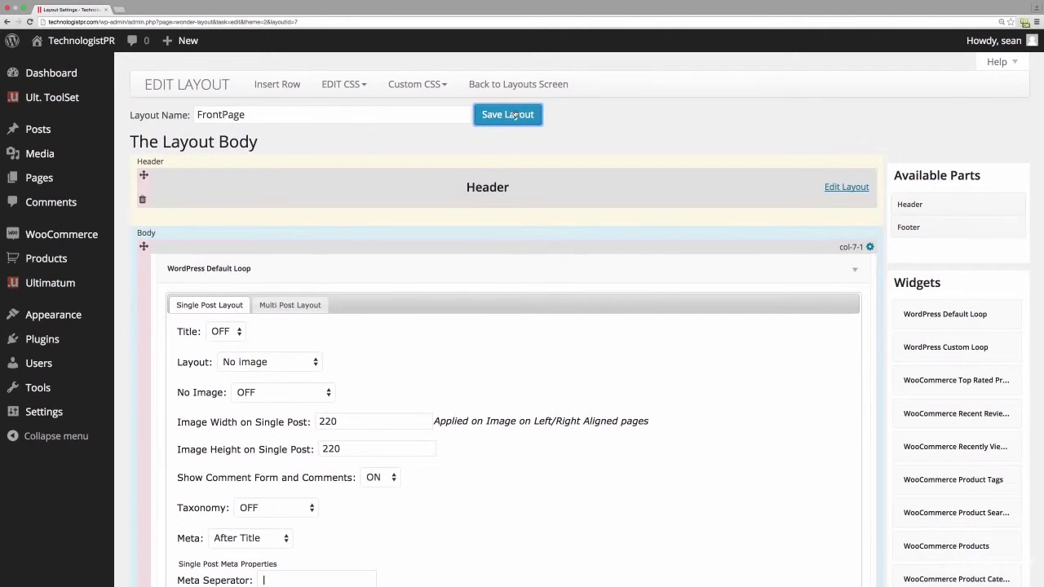
left_click(527, 88)
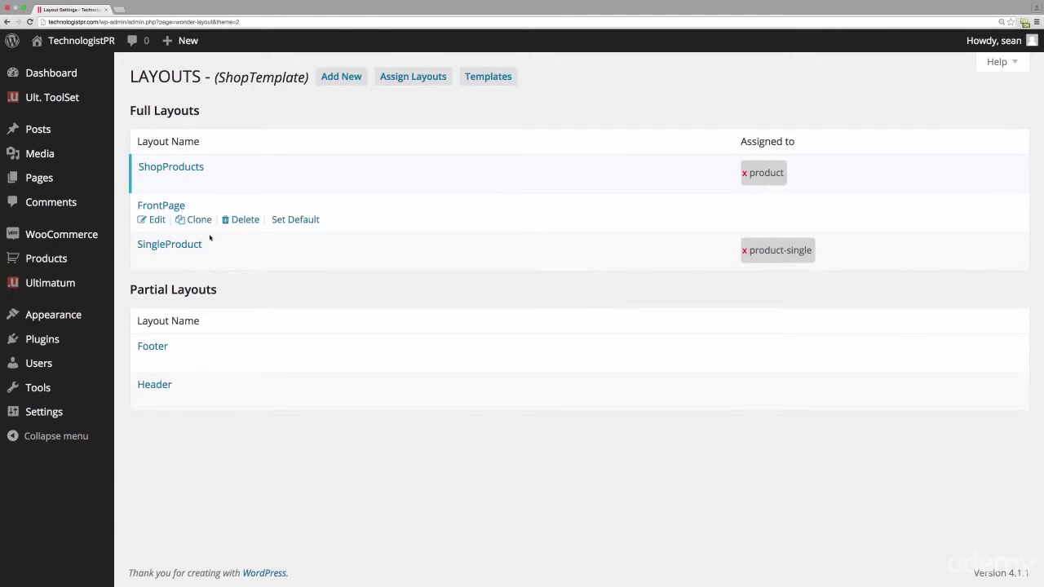
- Set ShopProducts' Default Loop single-post layout to No image with the placeholder OFF
left_click(152, 180)
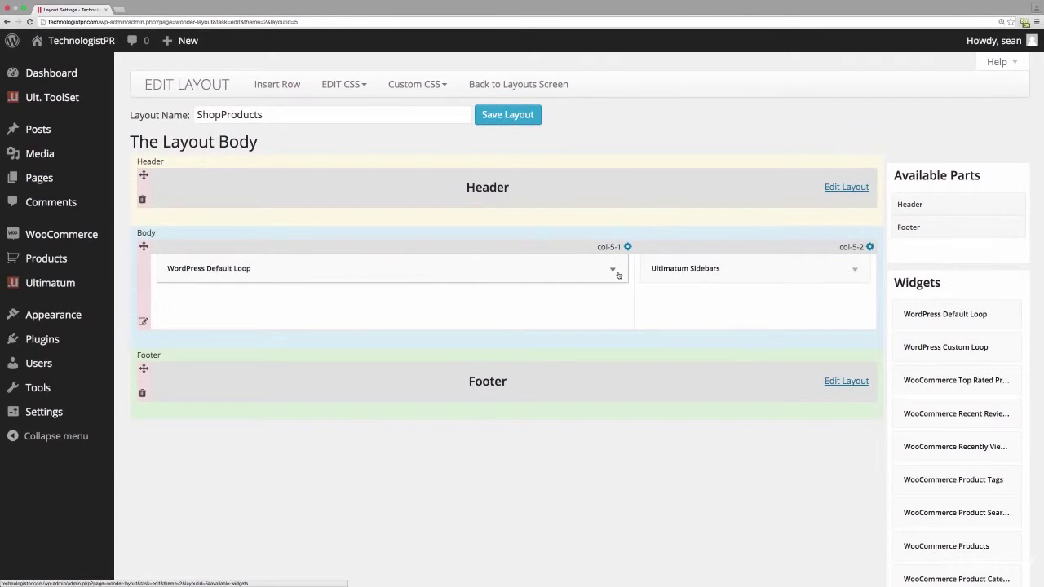
left_click(613, 269)
left_click(264, 361)
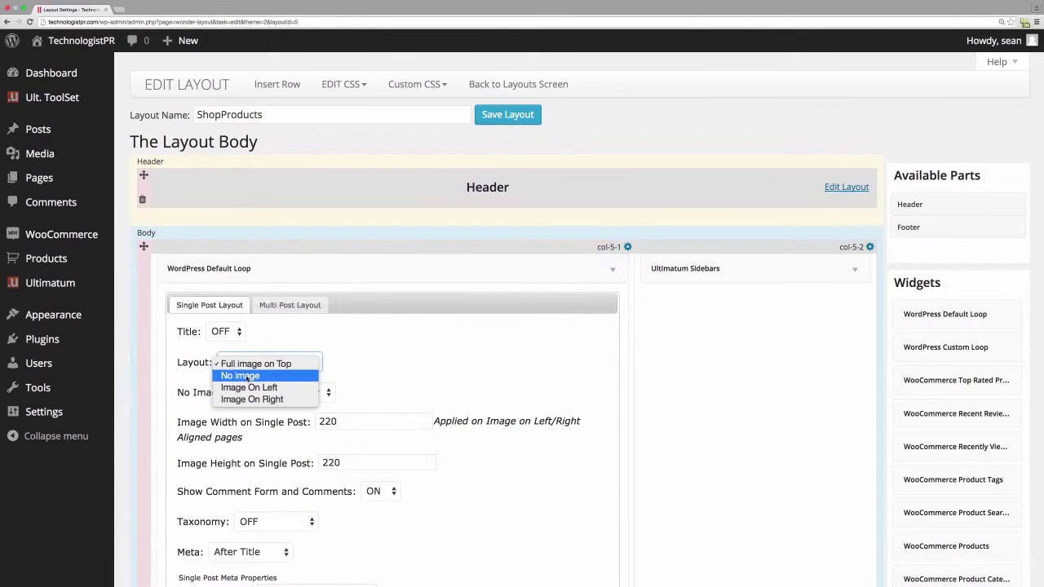
left_click(249, 376)
left_click(293, 395)
left_click(281, 404)
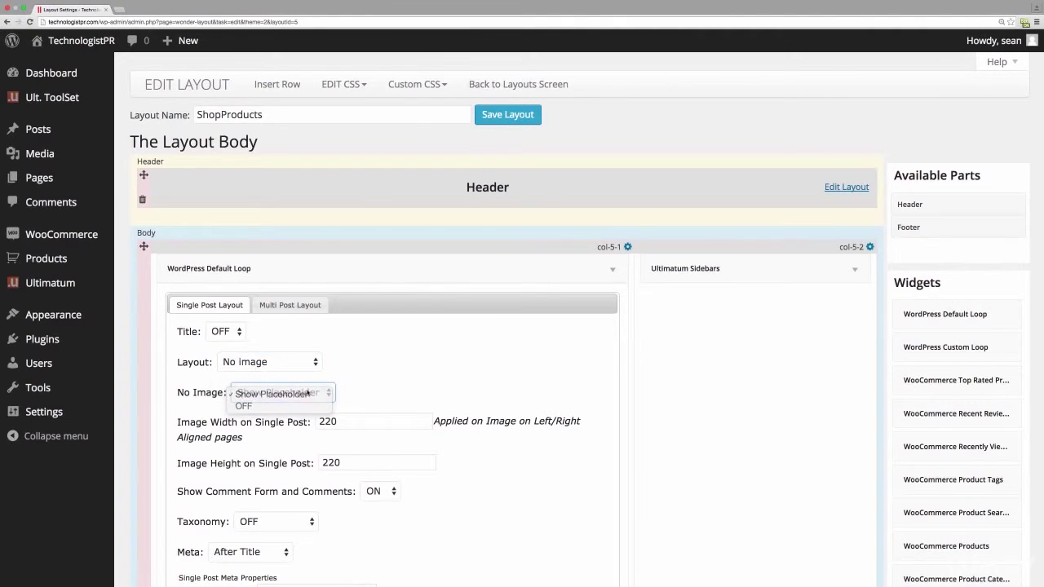
- Save the ShopProducts layout and return to the Layouts list
left_click(504, 116)
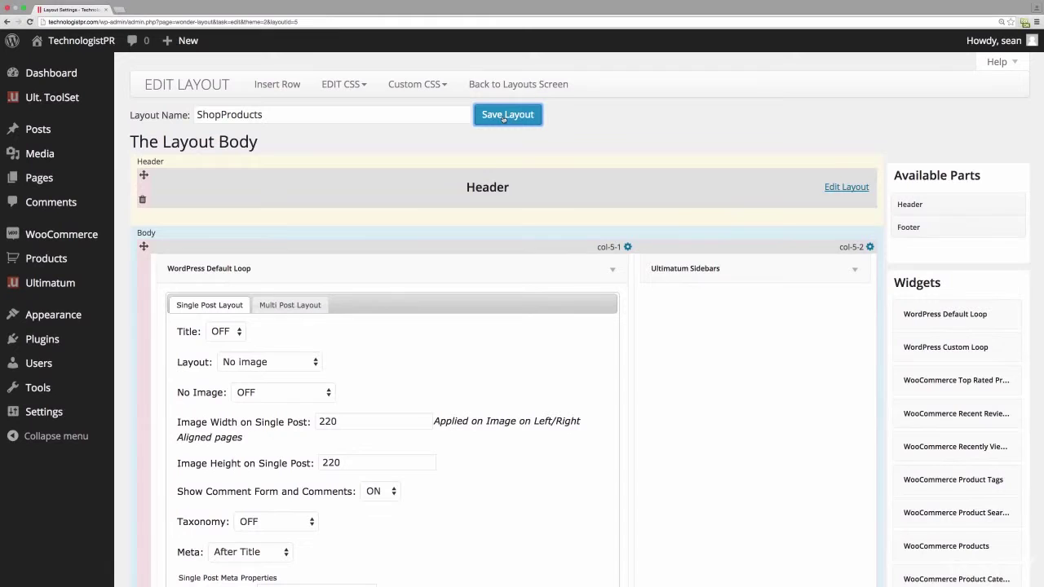
left_click(542, 87)
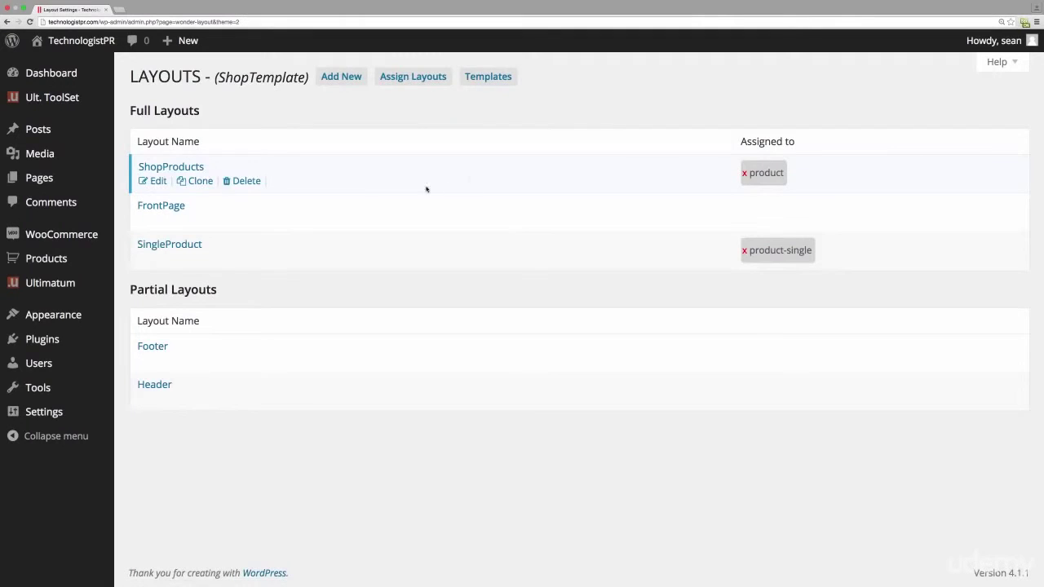
left_click(168, 245)
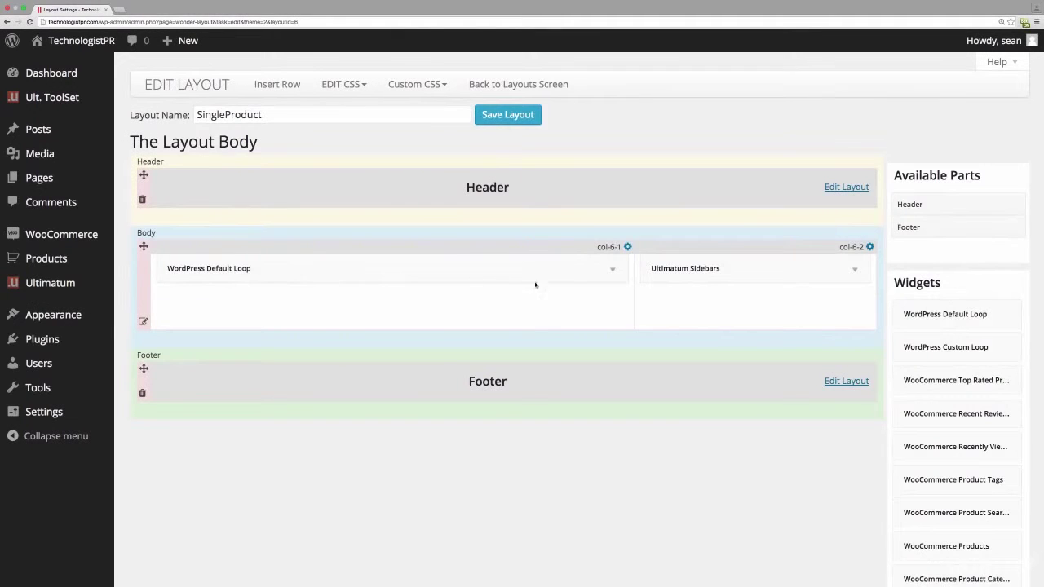
- Set SingleProduct's Default Loop layout to No image with the image placeholder OFF
left_click(613, 270)
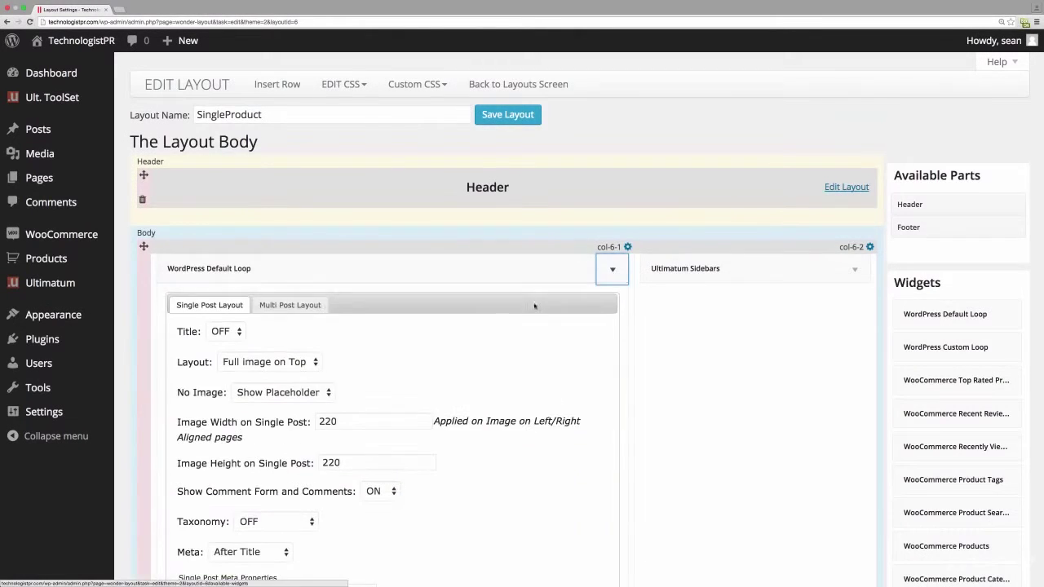
left_click(261, 361)
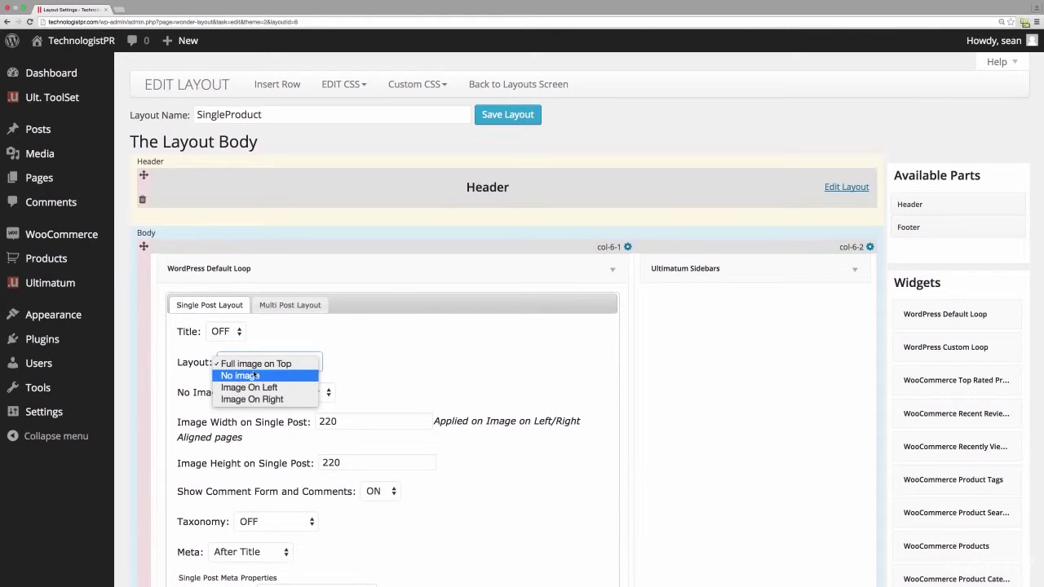
left_click(254, 375)
left_click(283, 392)
left_click(245, 408)
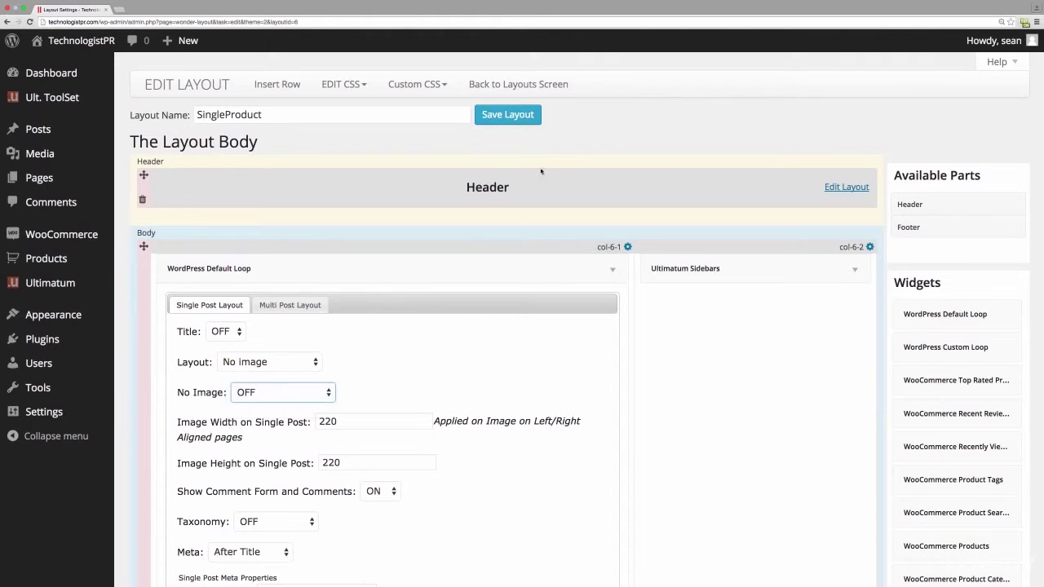
- Save the SingleProduct layout and open ShopProducts for editing
left_click(525, 118)
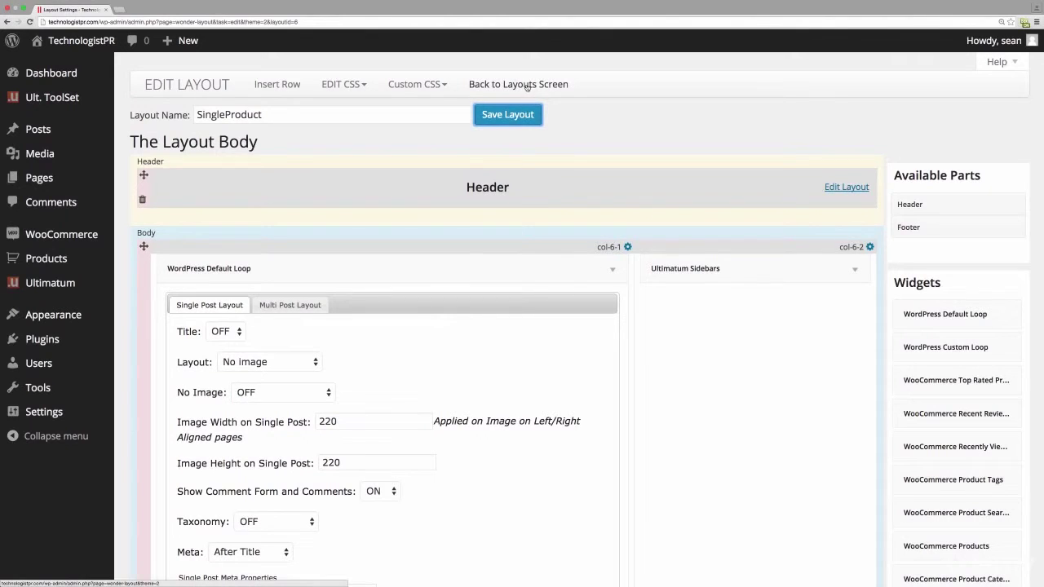
left_click(527, 85)
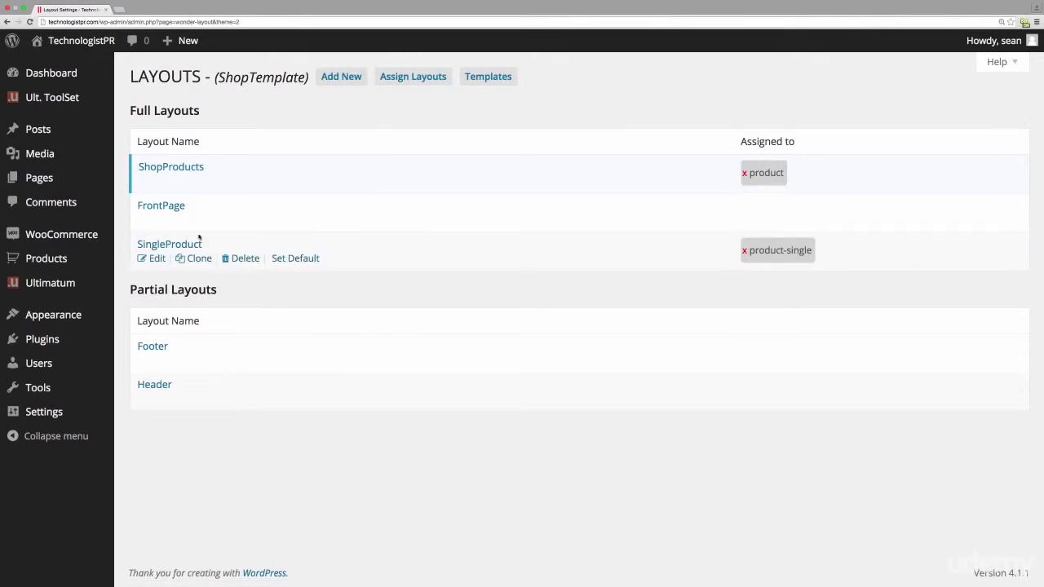
left_click(188, 168)
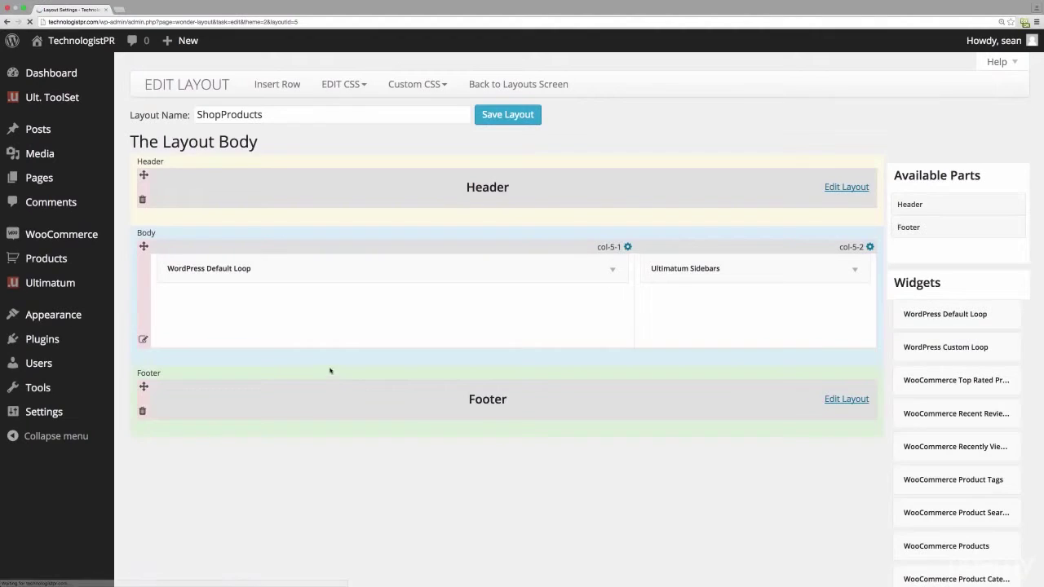
- On ShopProducts' Multi Post Layout, hide titles, set No Image to OFF, and save
left_click(613, 269)
left_click(289, 305)
left_click(270, 360)
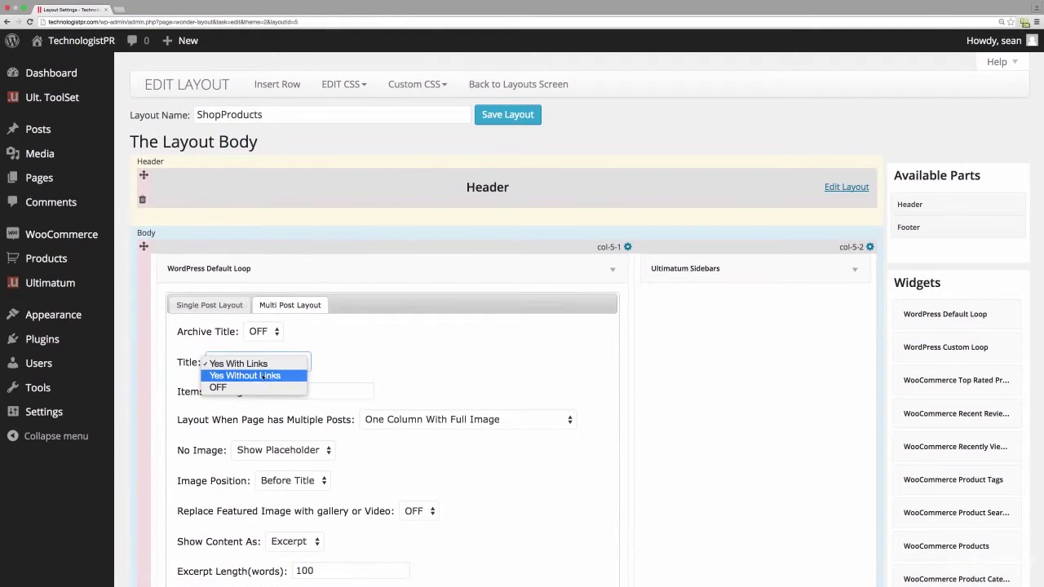
left_click(261, 389)
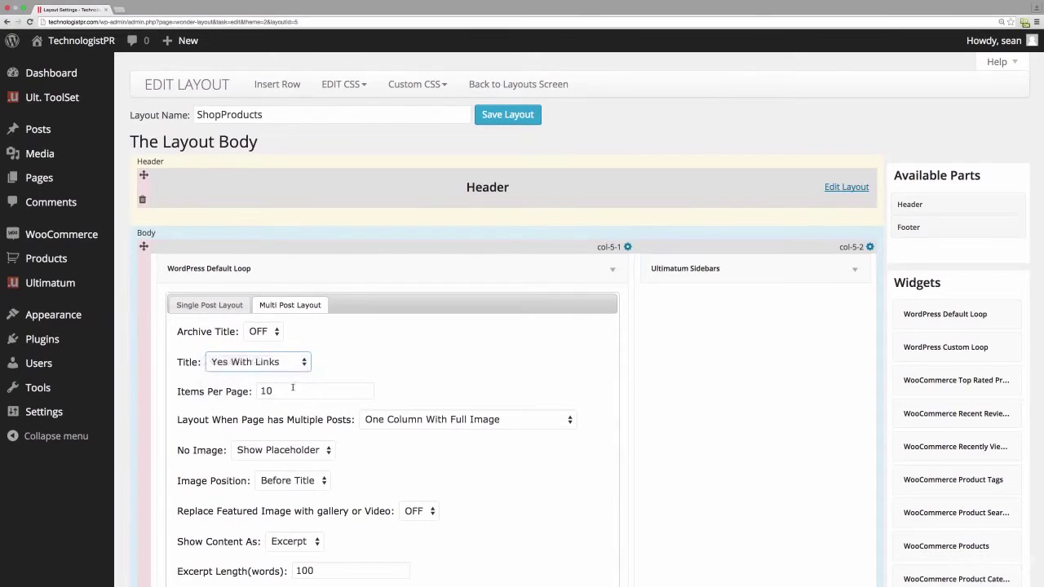
left_click(314, 445)
left_click(306, 462)
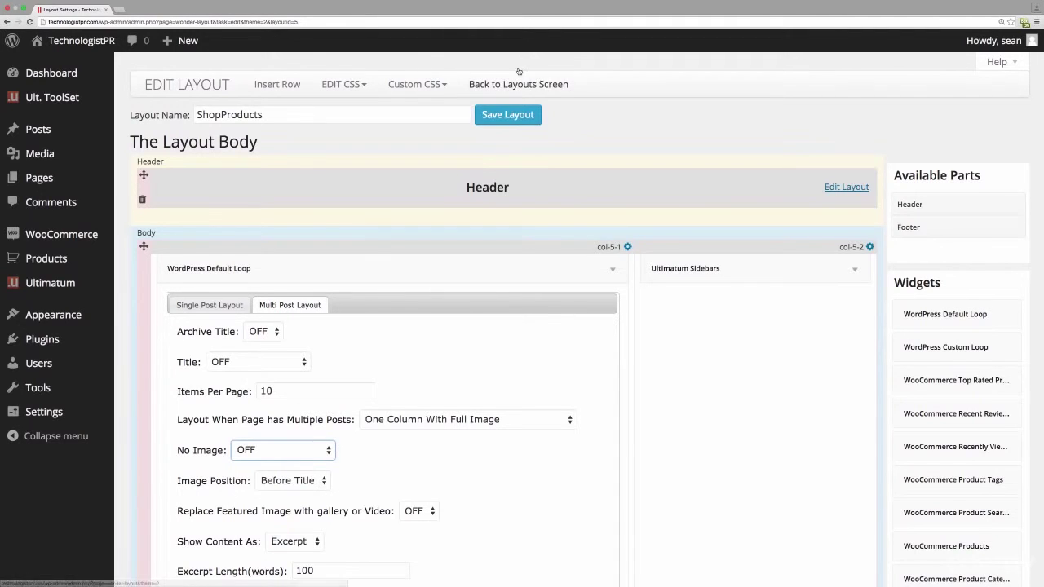
left_click(510, 117)
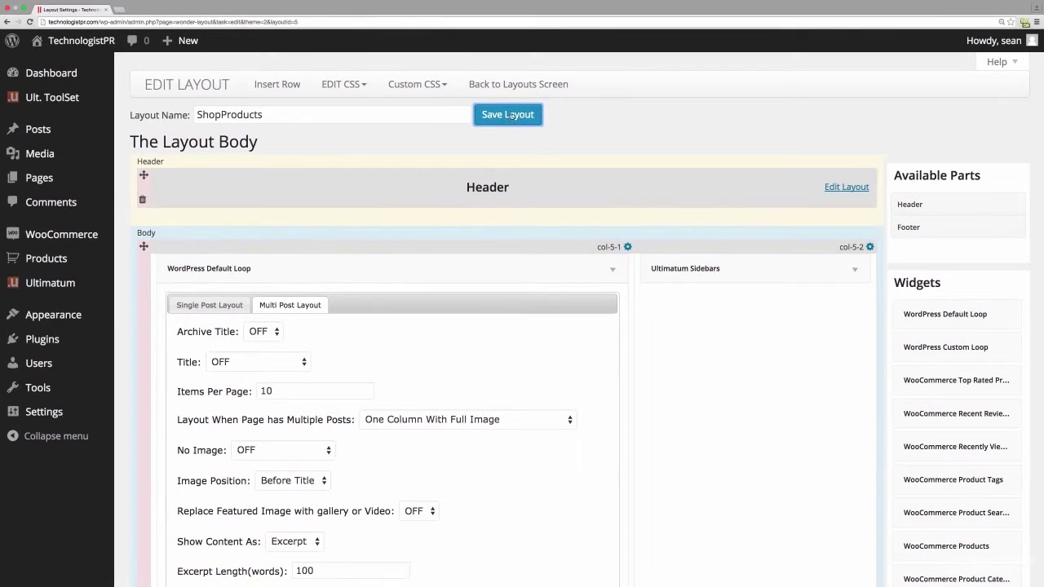
- Restore the title to Yes With Links, save again, and return to the layouts list
left_click(293, 359)
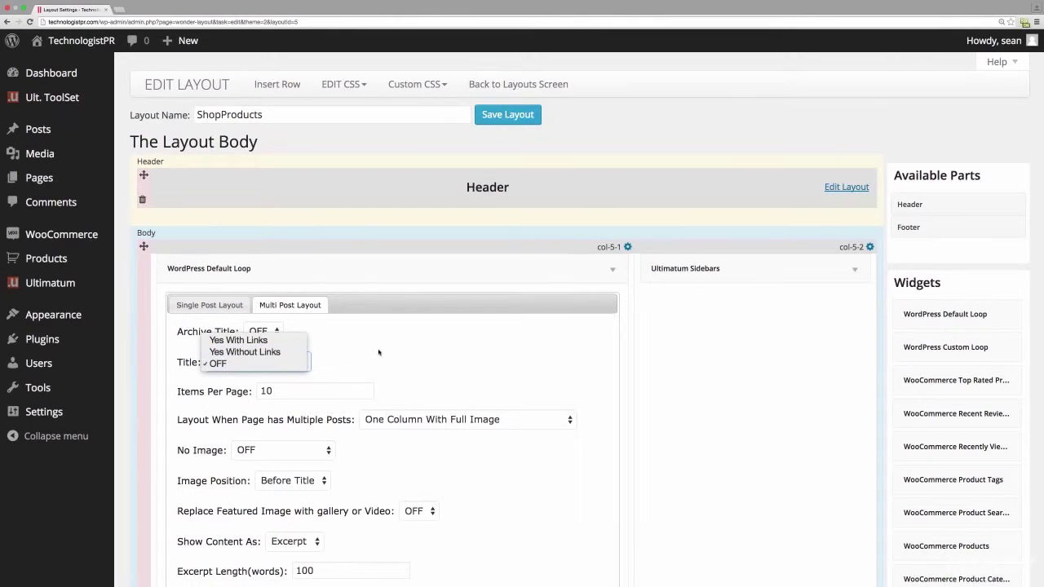
left_click(274, 341)
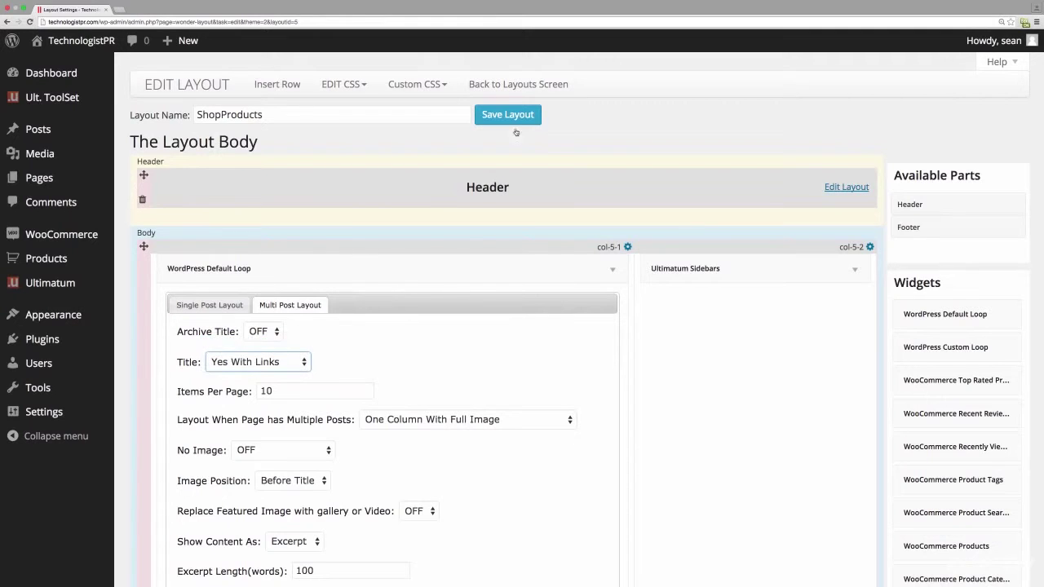
left_click(510, 114)
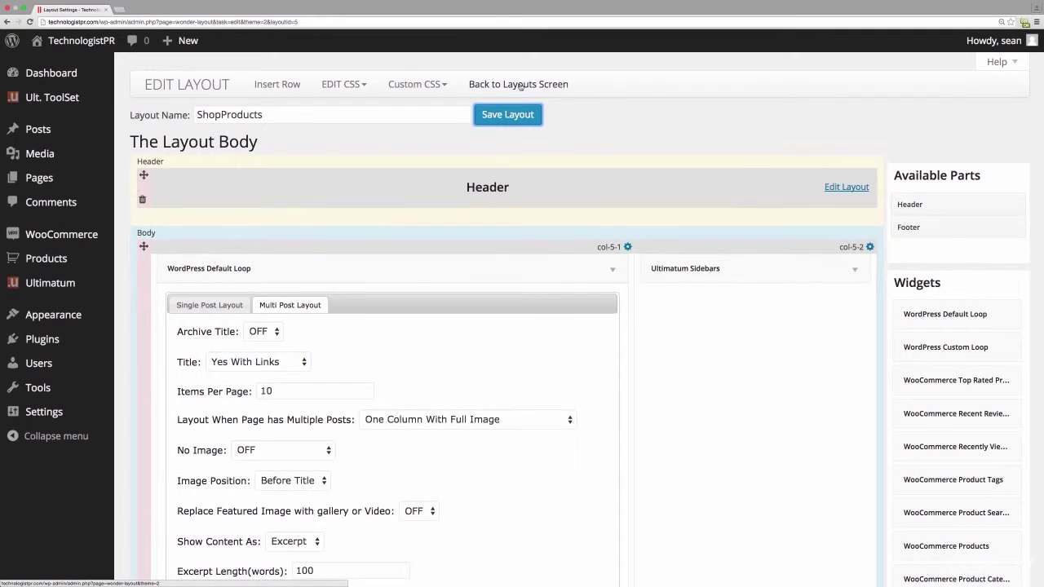
left_click(520, 85)
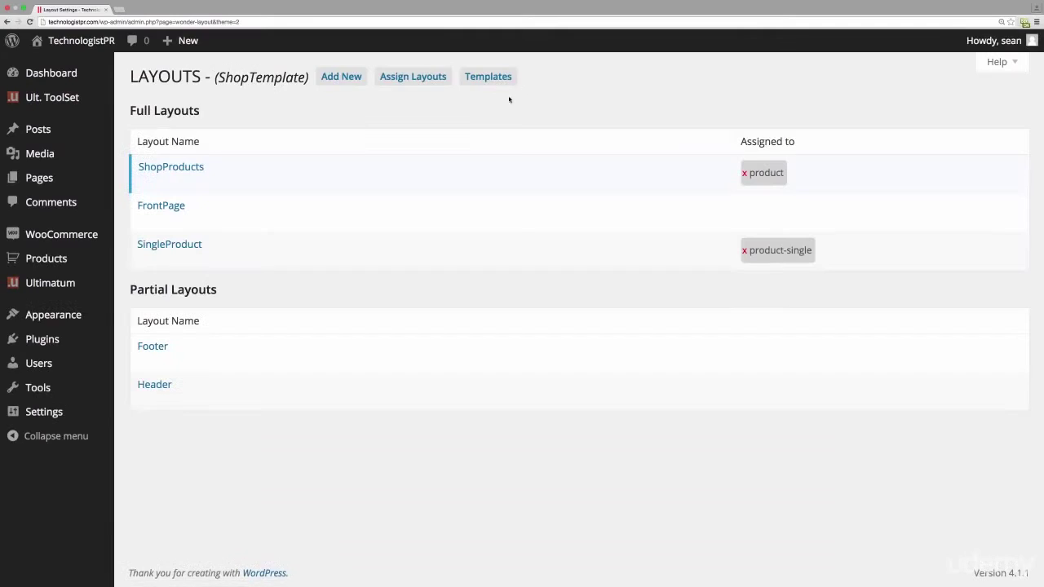
- Create a new Full layout named BlogLayout
left_click(332, 76)
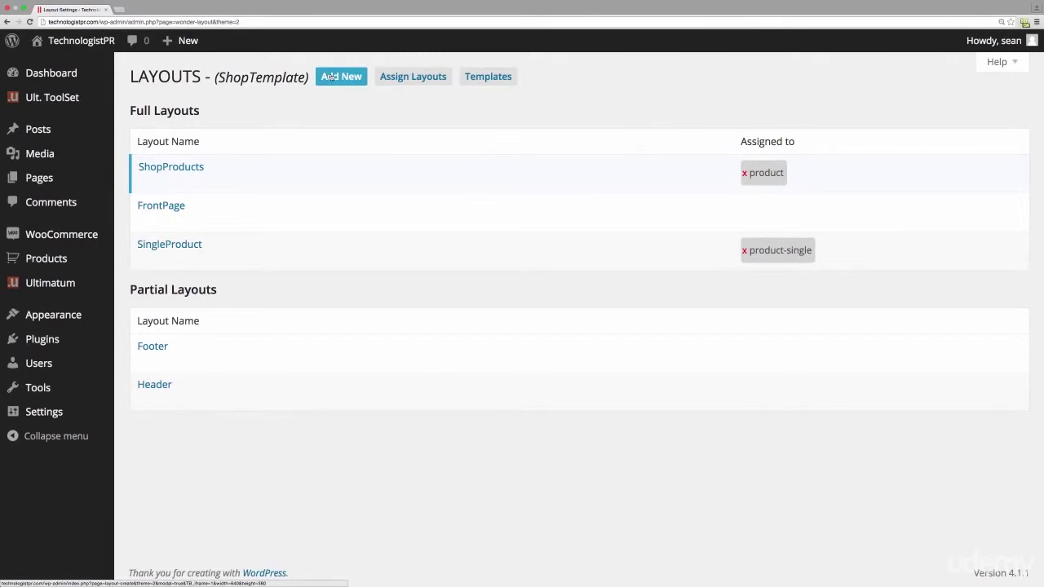
left_click(391, 231)
key("BackSpace")
key("BackSpace")
key("BackSpace")
key("BackSpace")
key("BackSpace")
key("BackSpace")
key("BackSpace")
key("BackSpace")
key("BackSpace")
key("BackSpace")
key("BackSpace")
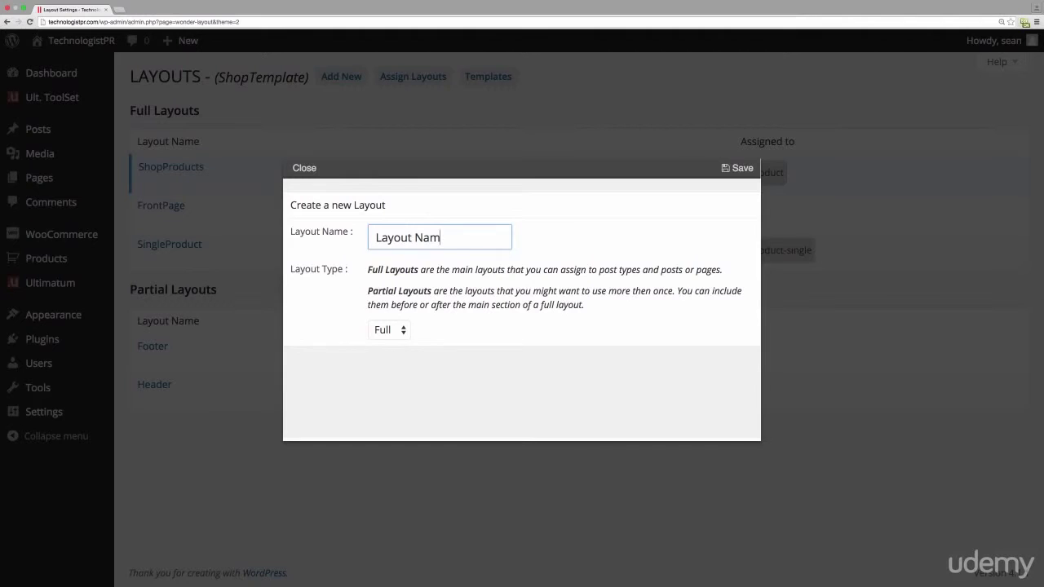
type("BlogLayout")
left_click(732, 169)
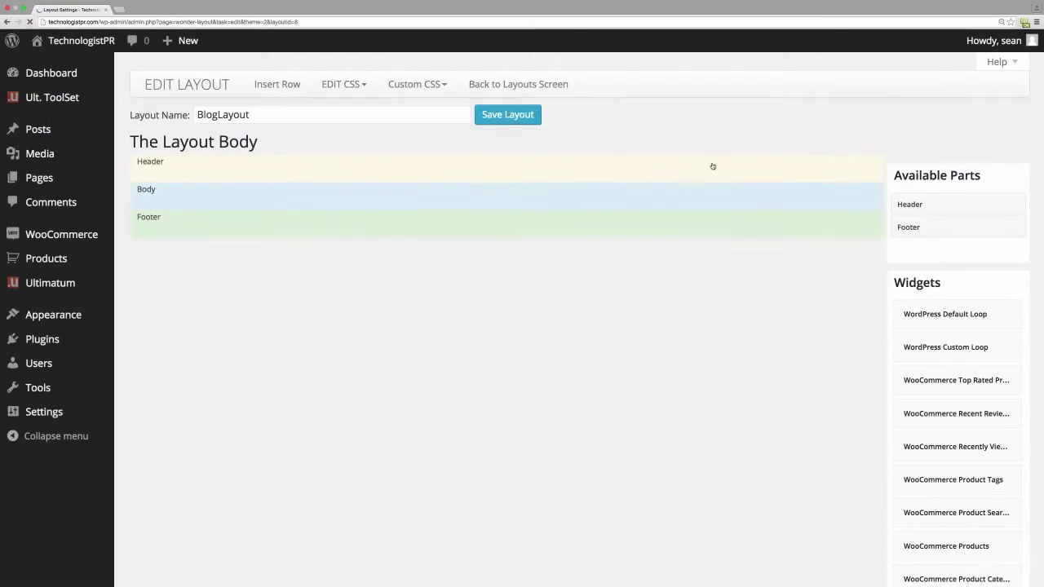
- Add Header and Footer parts, a 75%/25% body row, and the Default Loop in col-8-1
left_click_drag(908, 207, 191, 172)
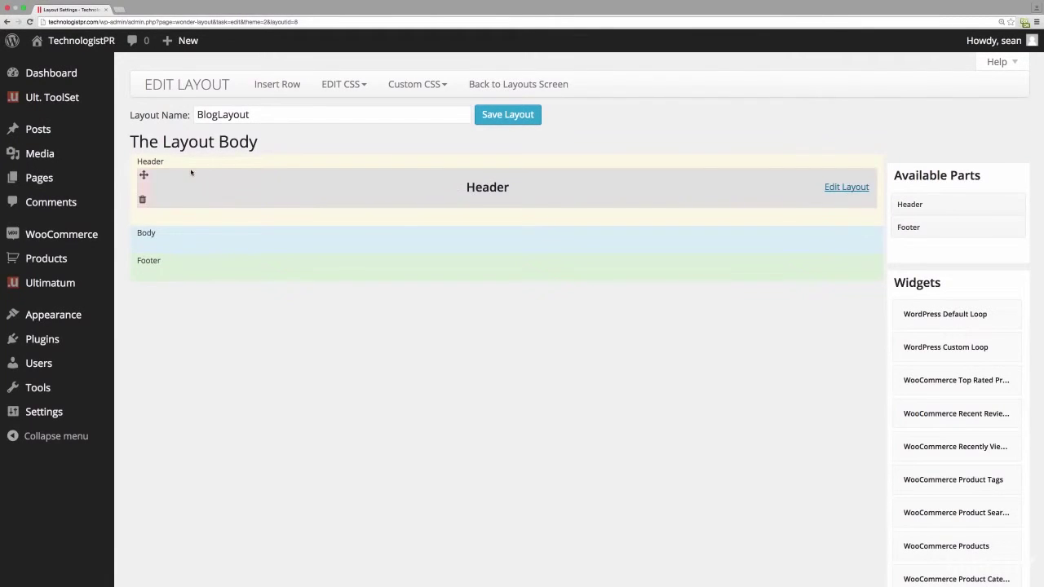
left_click_drag(914, 226, 194, 271)
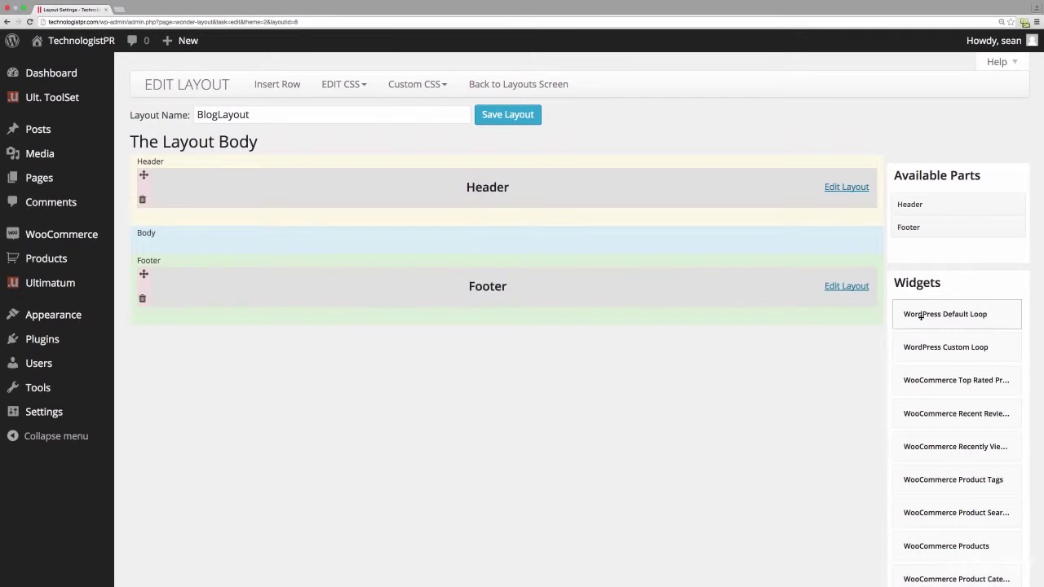
left_click(278, 87)
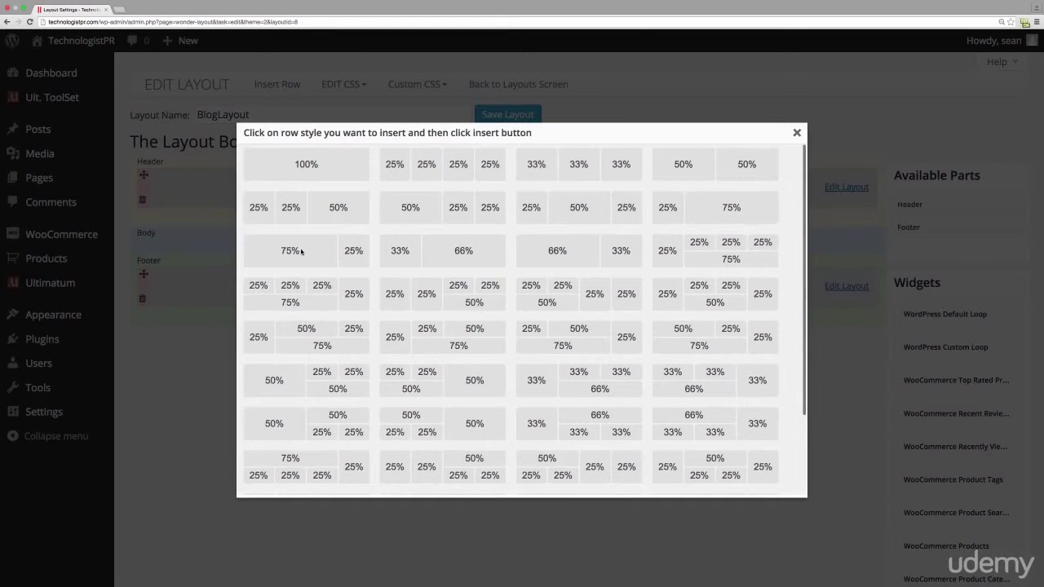
left_click(298, 252)
scroll(550, 398, "down", 3)
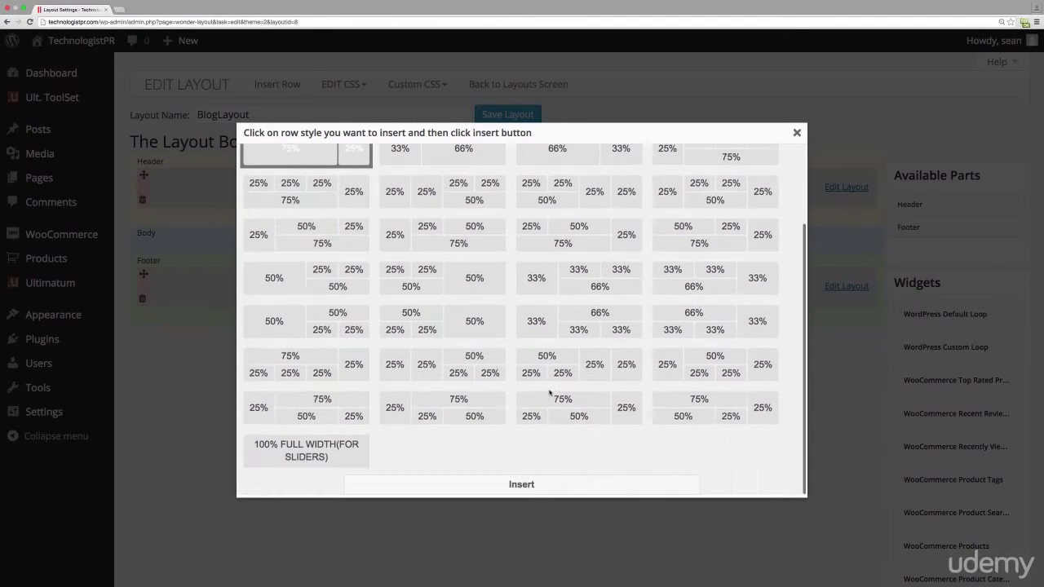
left_click(492, 479)
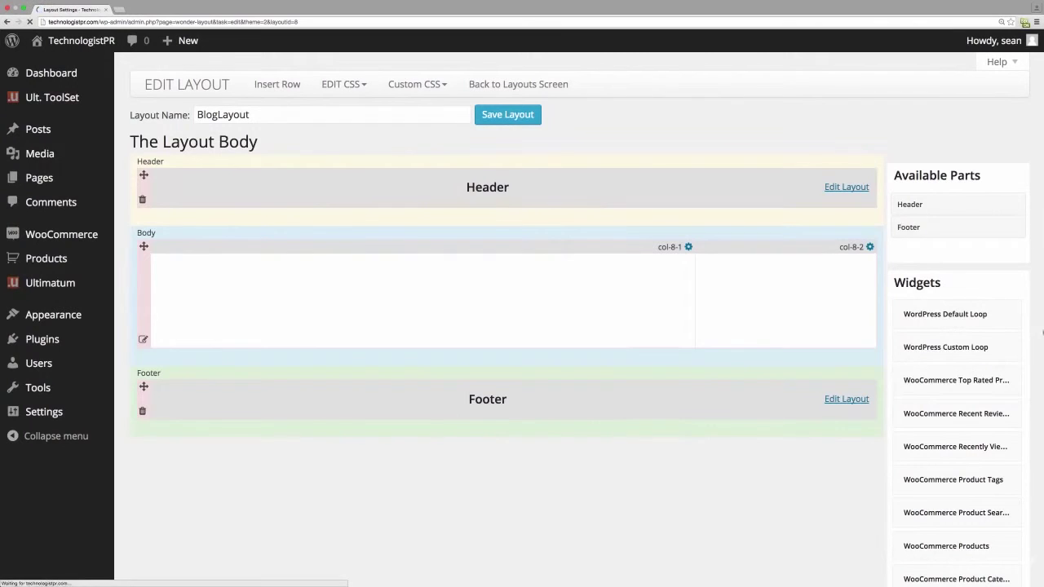
left_click_drag(928, 314, 335, 278)
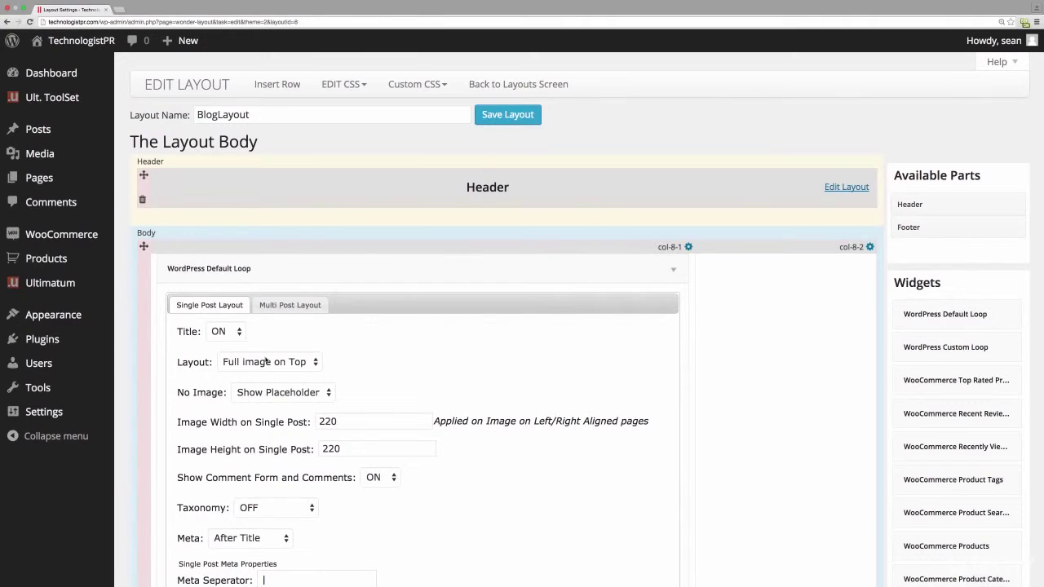
- Set BlogLayout's single-post loop to Title OFF, Layout No image, placeholder OFF
left_click(226, 331)
left_click(215, 344)
left_click(260, 365)
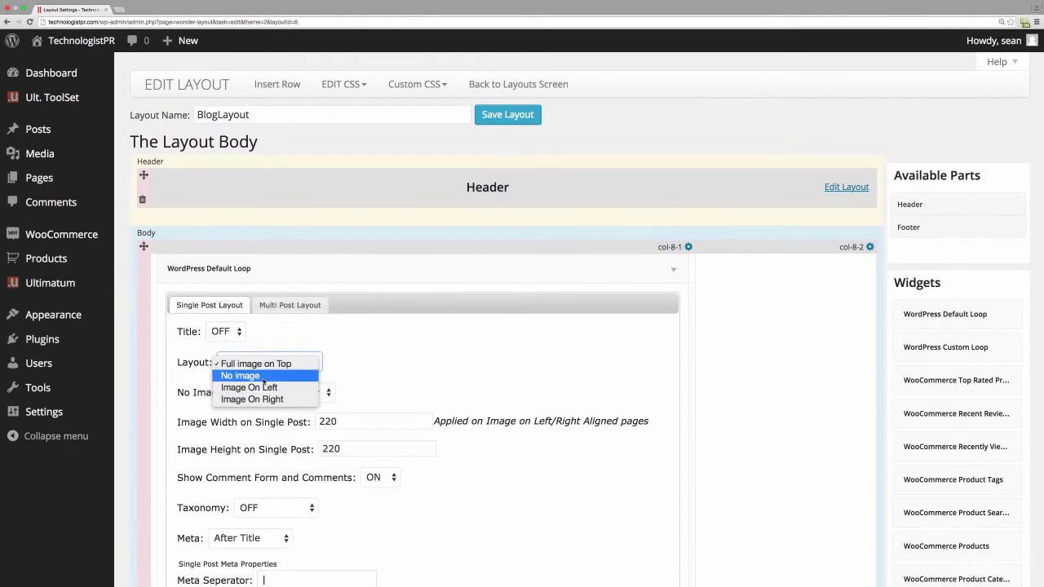
left_click(263, 377)
left_click(311, 392)
left_click(294, 405)
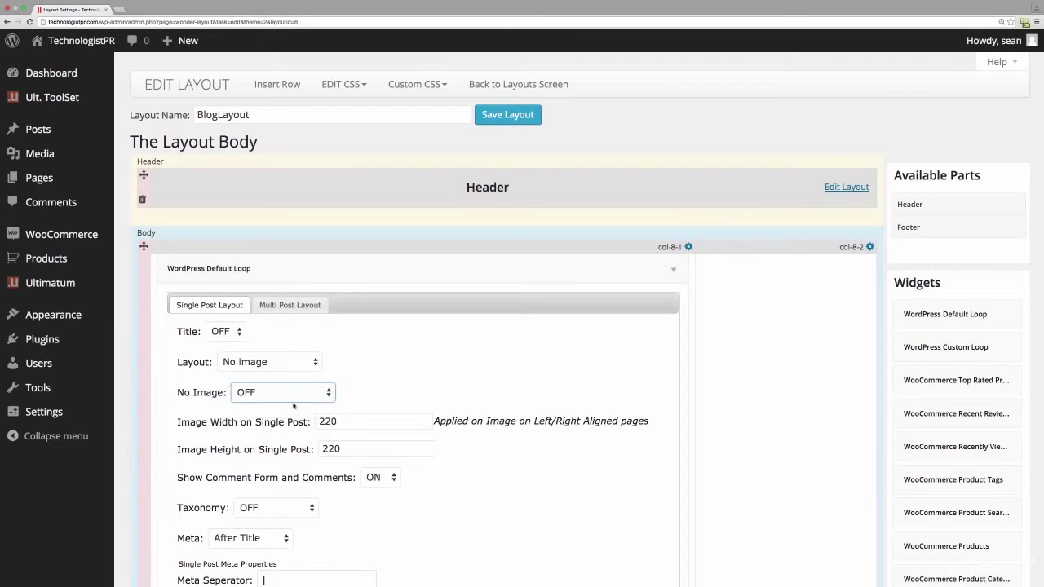
- Recheck the single-post Layout dropdown, keeping No image, then switch to Multi Post Layout
left_click(258, 363)
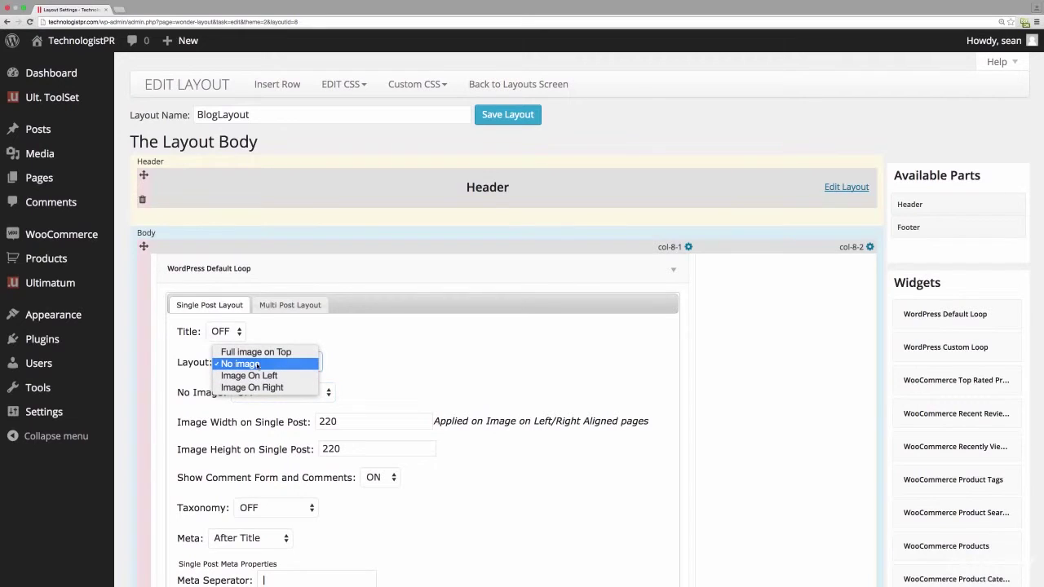
left_click(420, 368)
left_click(251, 361)
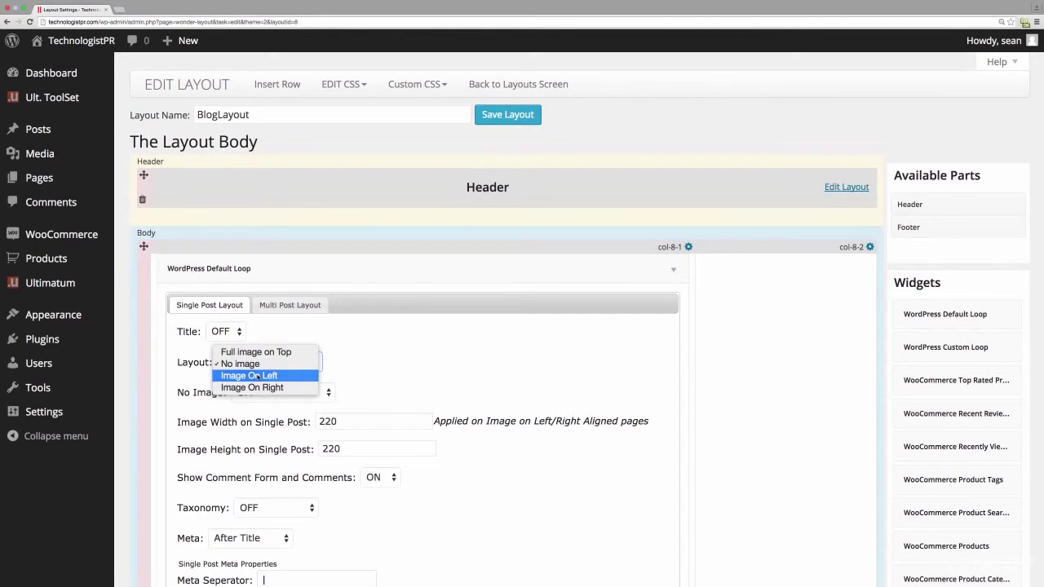
left_click(478, 372)
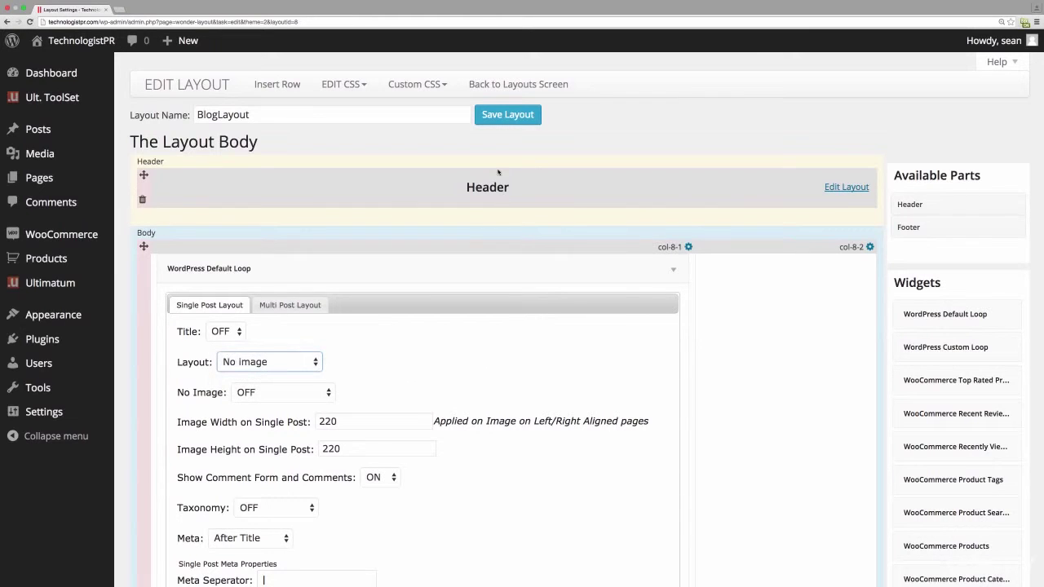
left_click(311, 304)
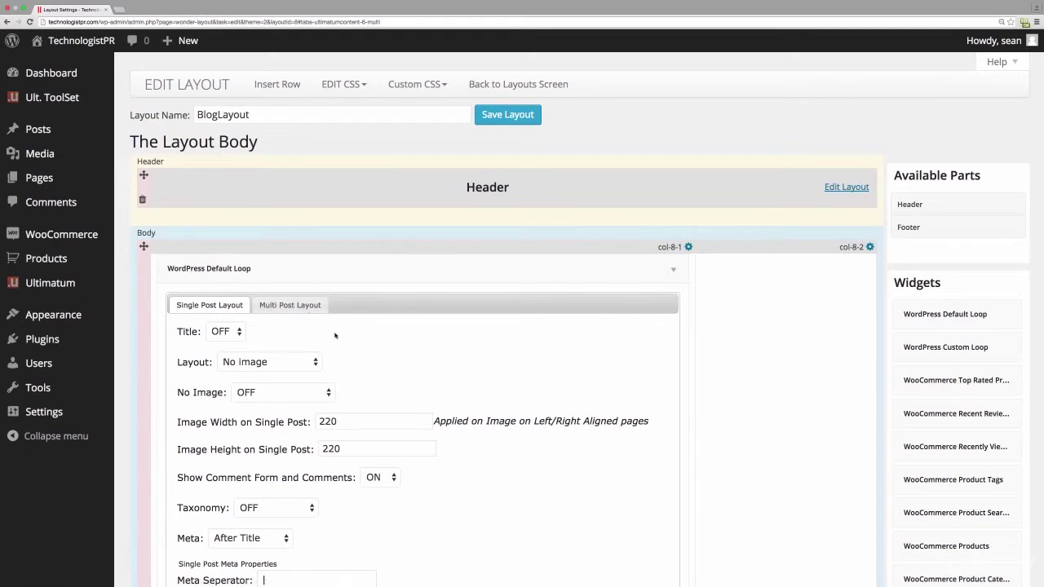
- Set the multi-post loop's Archive Title and Title to OFF and save the widget
scroll(408, 388, "down", 5)
left_click(656, 531)
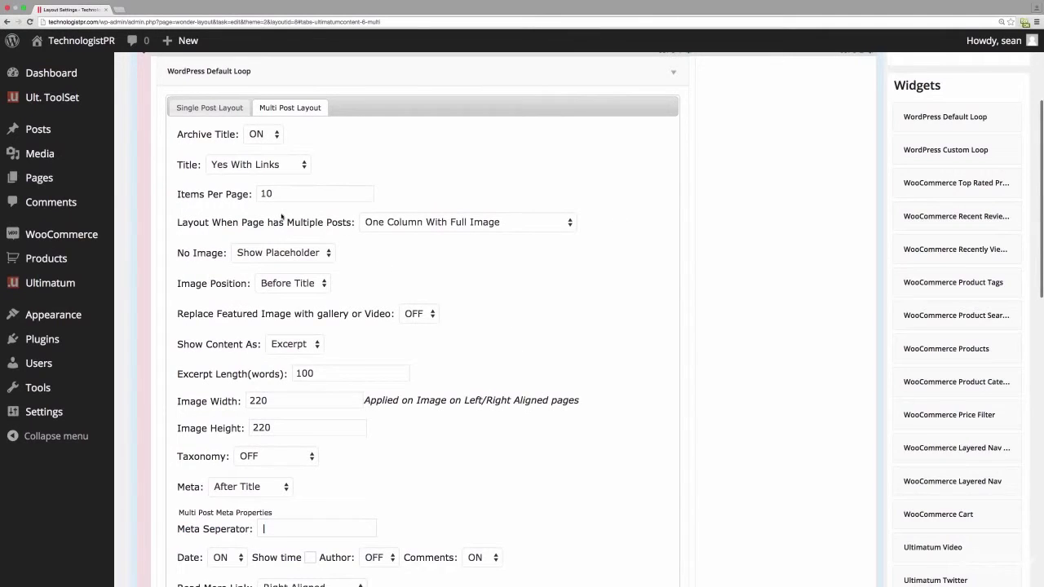
scroll(283, 219, "down", 3)
scroll(284, 213, "up", 4)
left_click(269, 159)
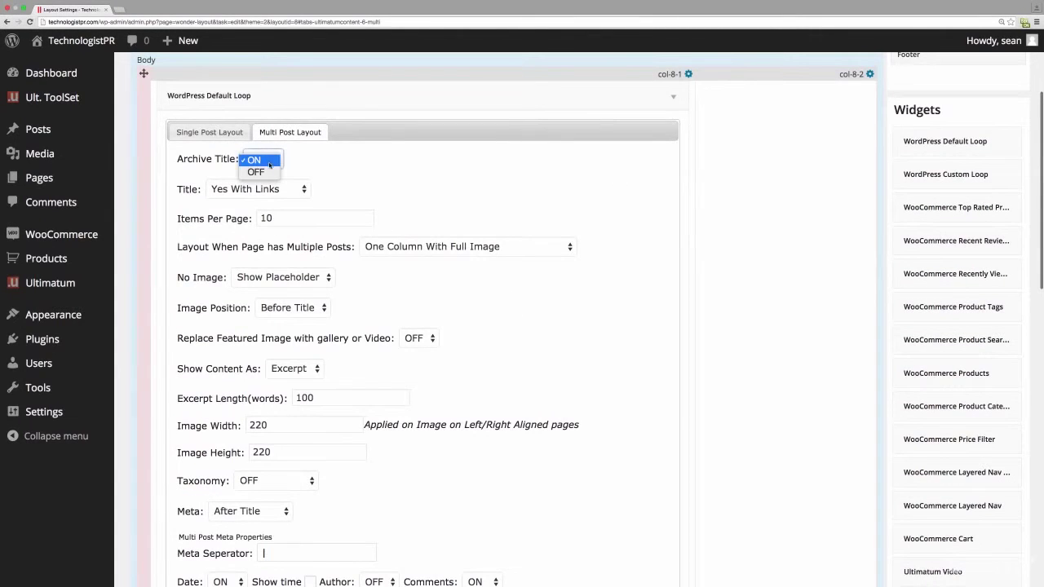
left_click(268, 170)
left_click(271, 190)
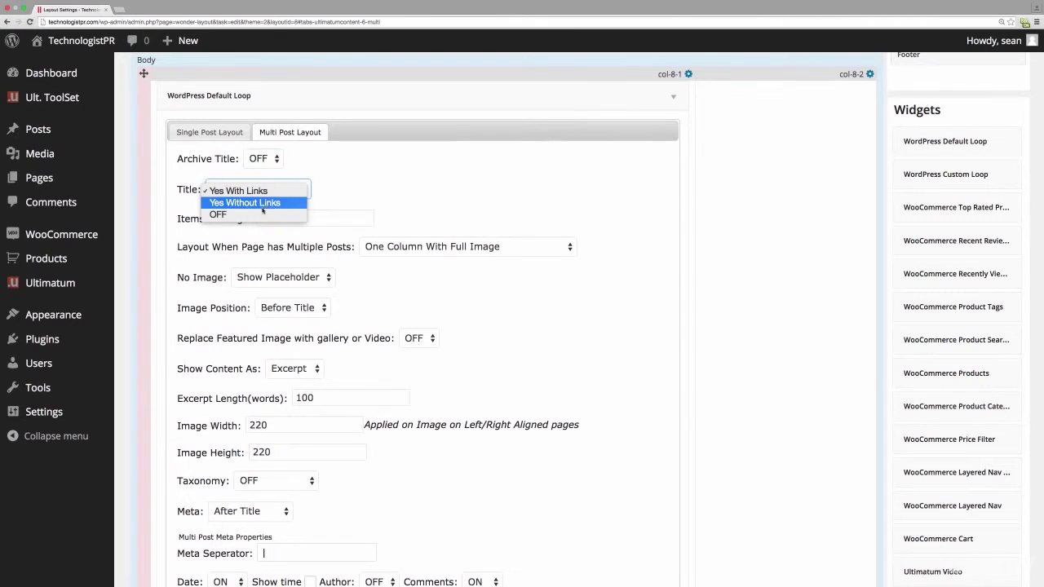
left_click(267, 214)
scroll(480, 203, "down", 4)
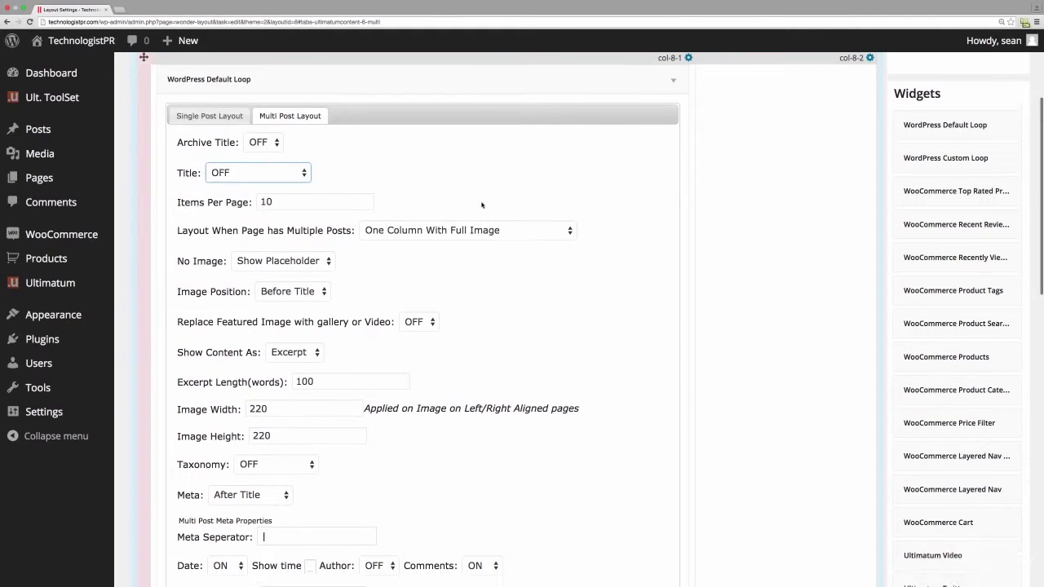
left_click(661, 553)
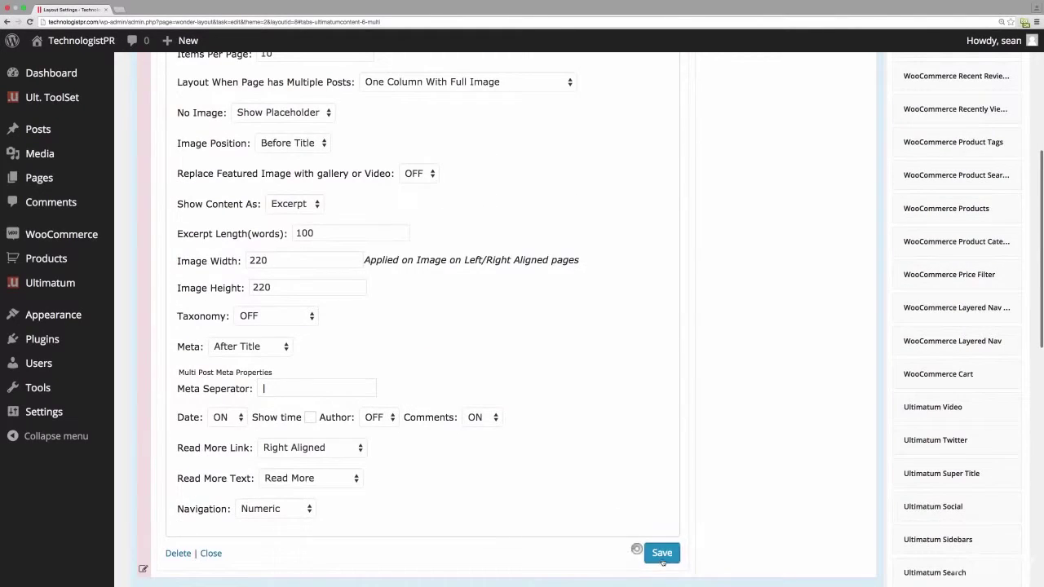
- Add an Ultimatum Sidebars widget to col-8-2 beside the loop
scroll(653, 363, "down", 3)
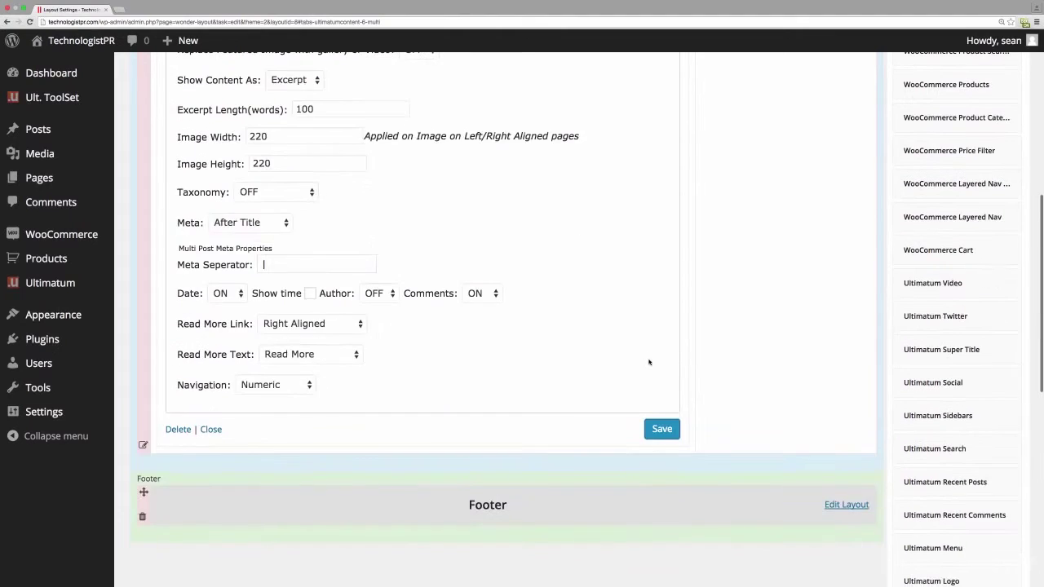
scroll(649, 355, "up", 10)
scroll(943, 329, "down", 6)
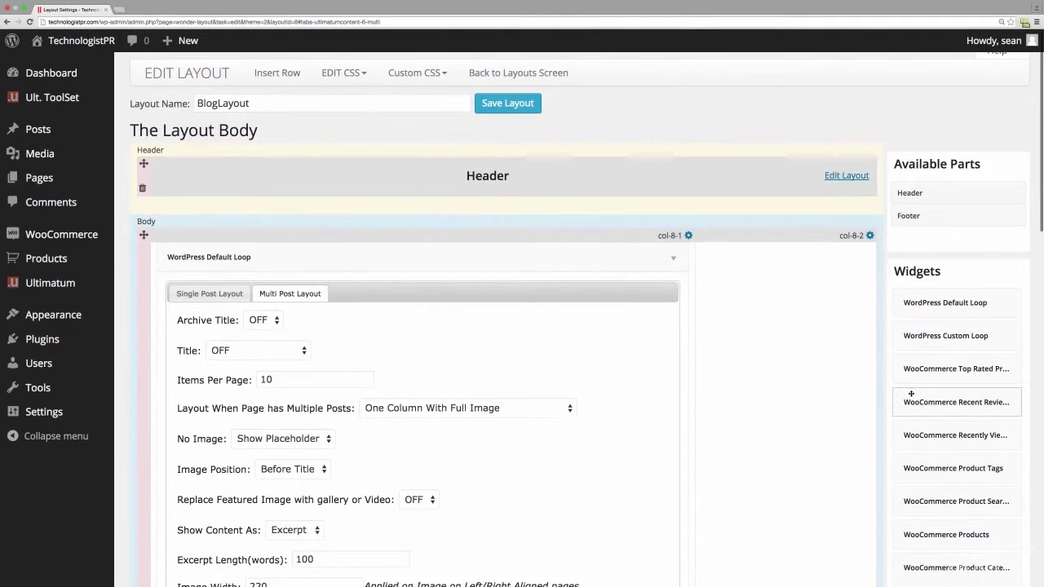
scroll(924, 411, "down", 3)
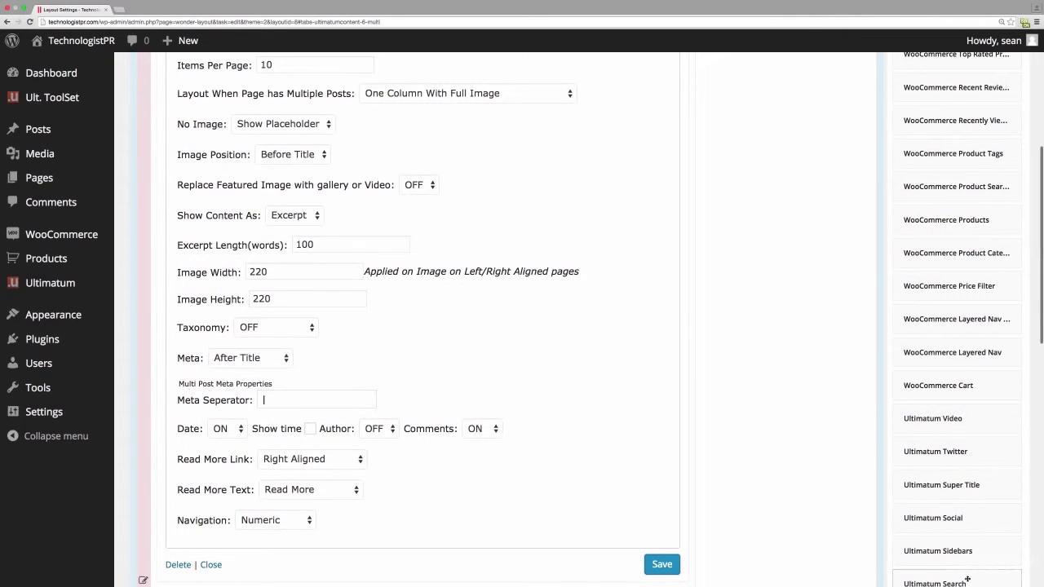
left_click_drag(938, 551, 694, 184)
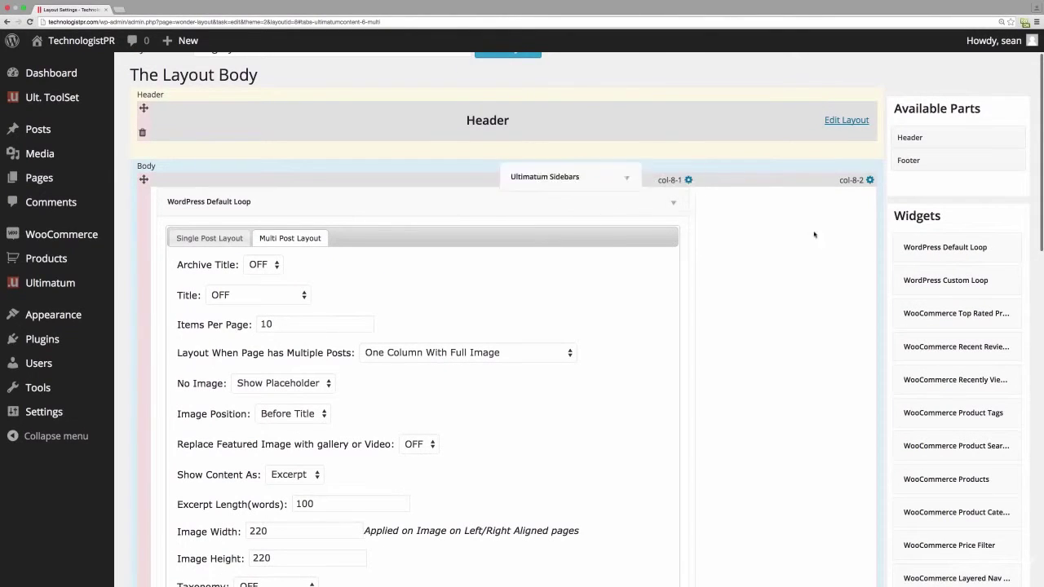
- Set the sidebar widget to BlogSidebar, save BlogLayout, and return to the layouts list
left_click(794, 239)
left_click(792, 238)
left_click(790, 240)
left_click(781, 251)
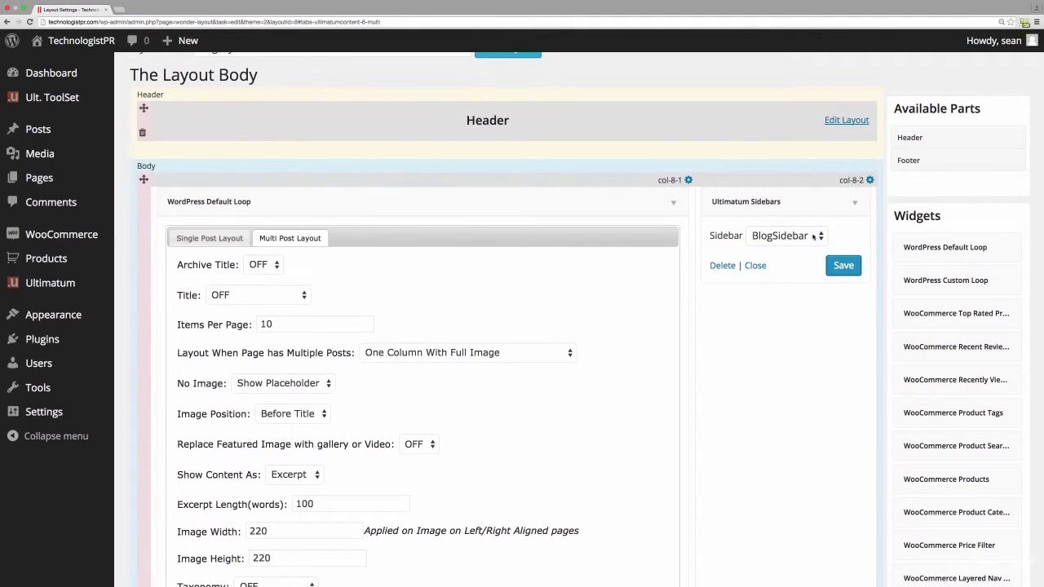
scroll(808, 236, "down", 3)
scroll(653, 245, "up", 5)
left_click(507, 94)
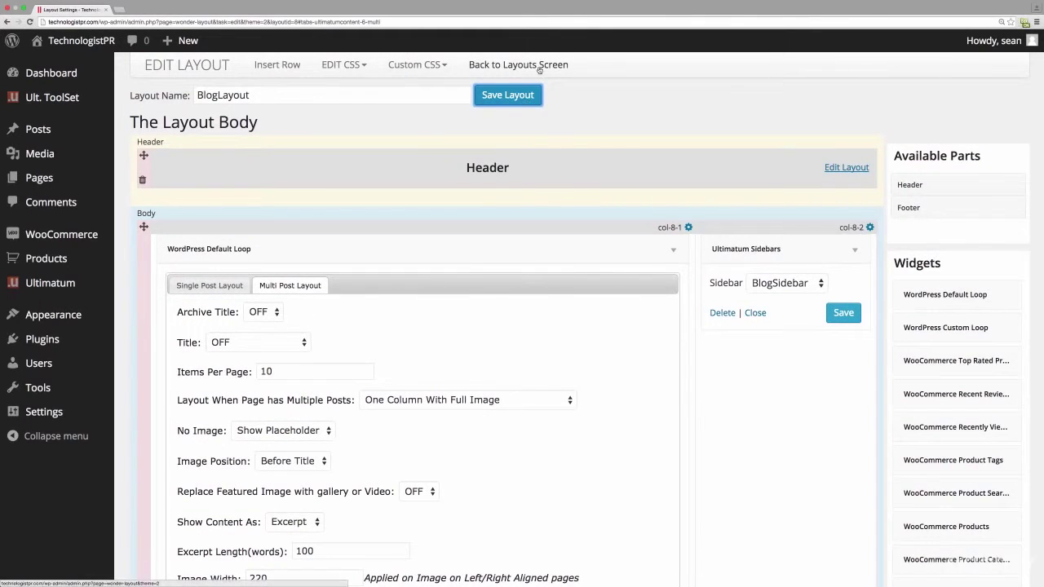
left_click(538, 66)
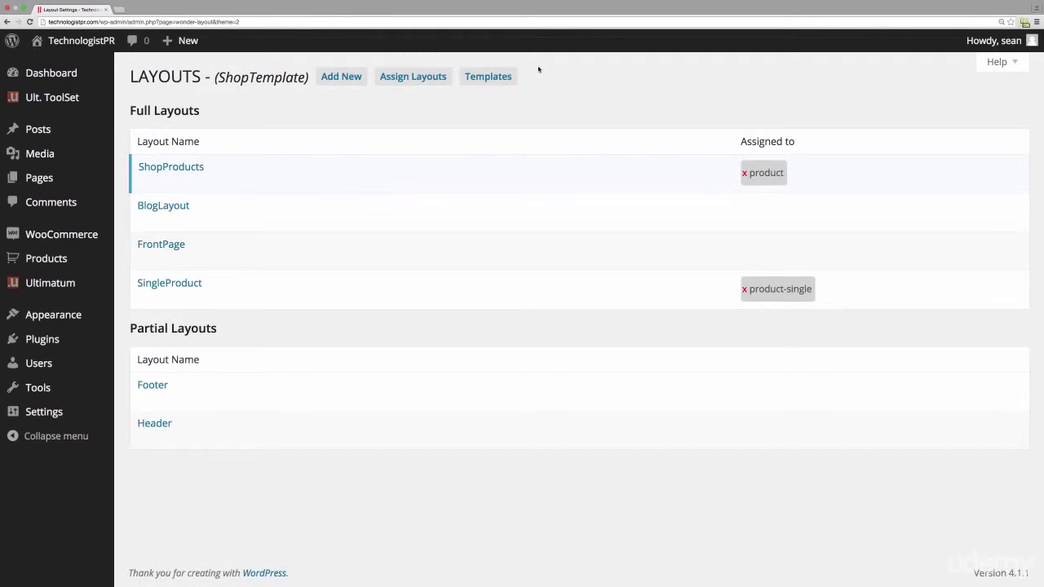
mouse_move(233, 297)
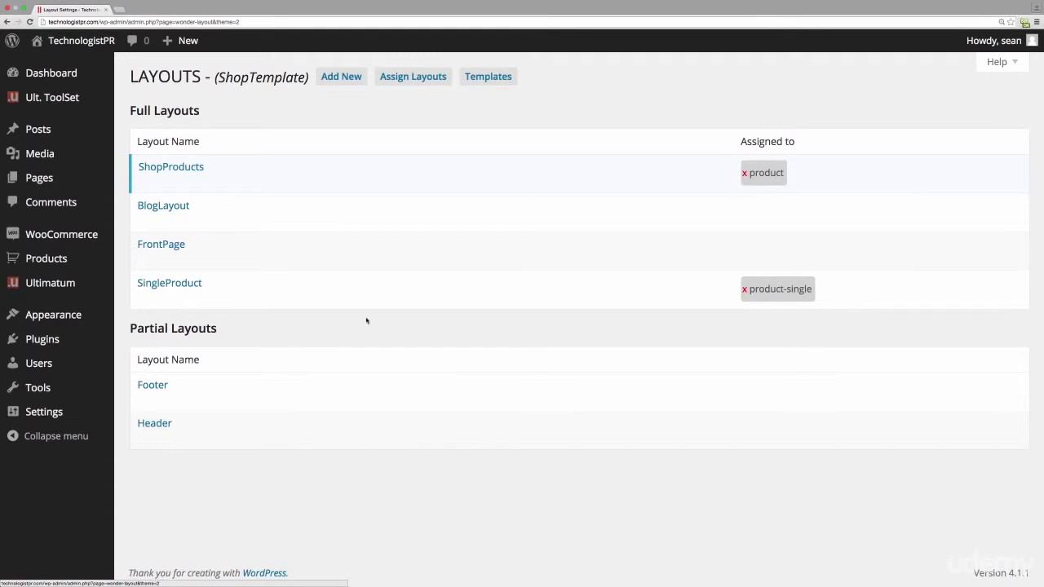
- Create and publish a page titled Blog using the BlogLayout layout
left_click(52, 177)
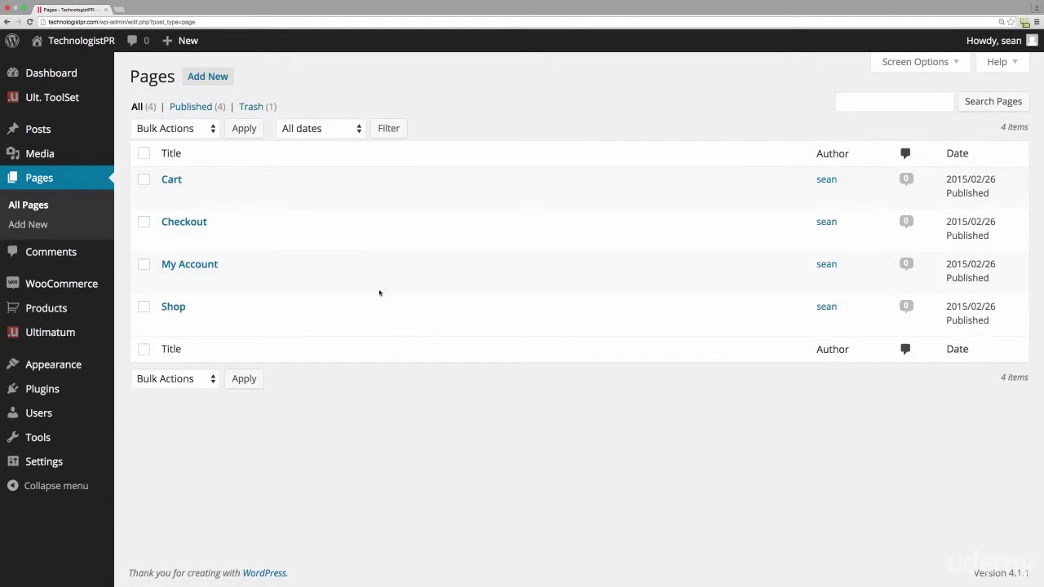
left_click(217, 81)
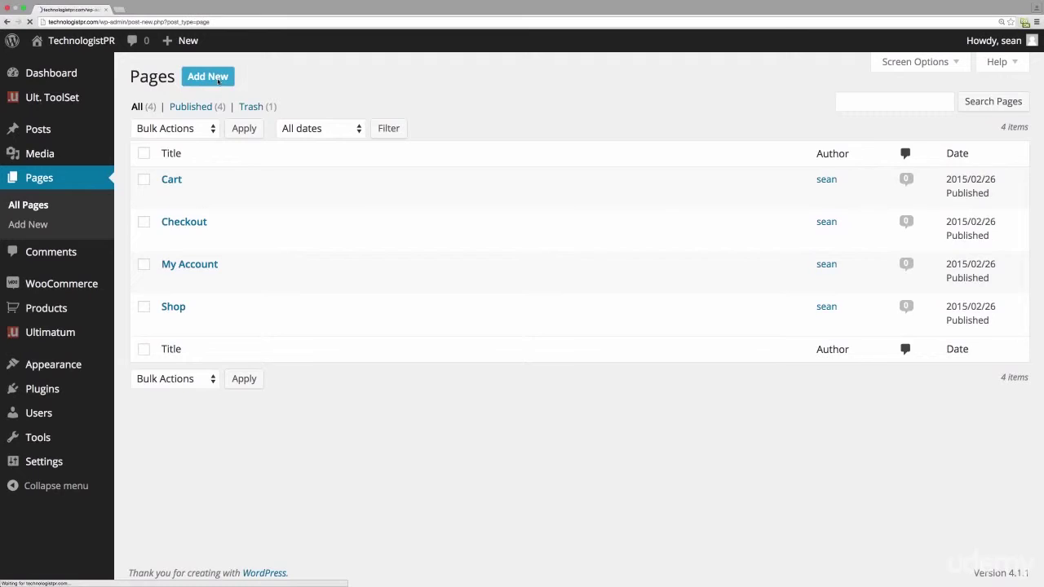
type("Blog")
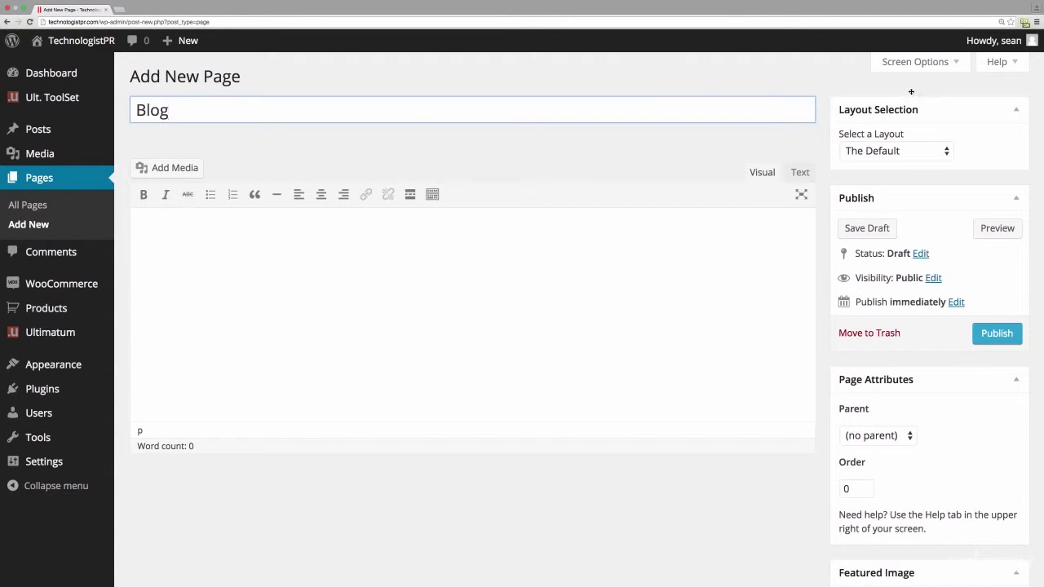
left_click(896, 151)
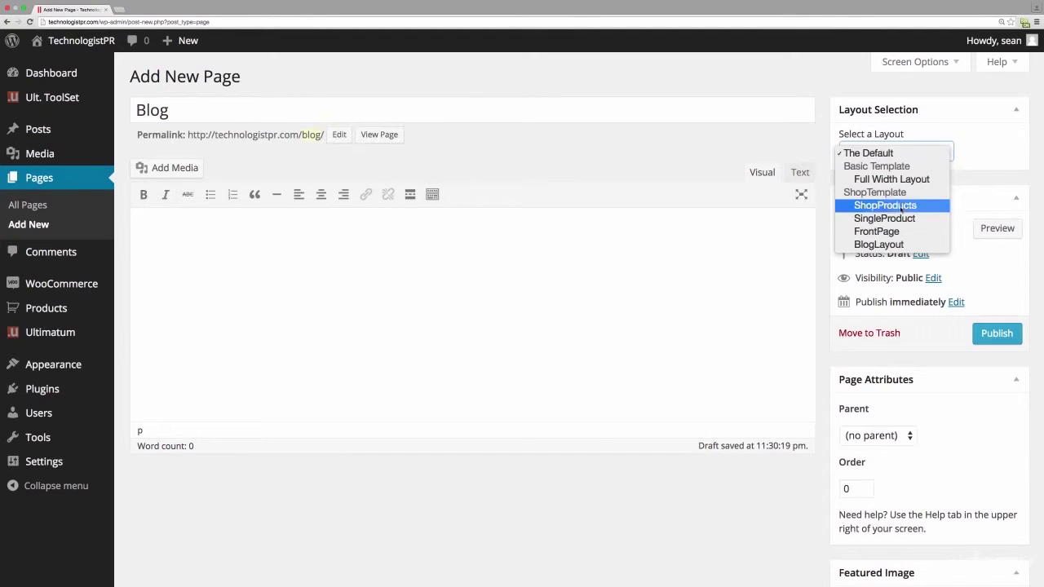
left_click(902, 245)
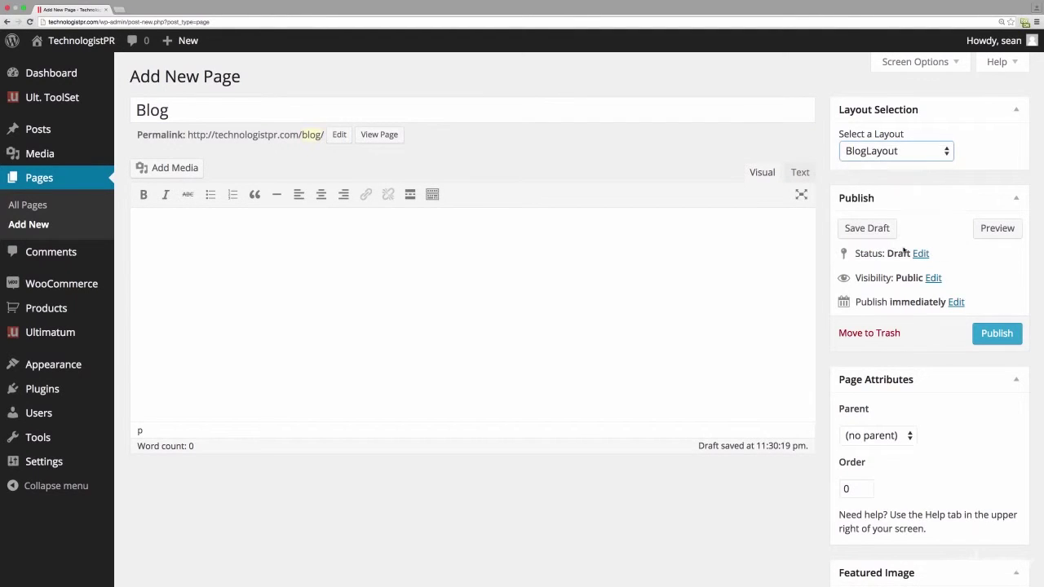
left_click(1008, 341)
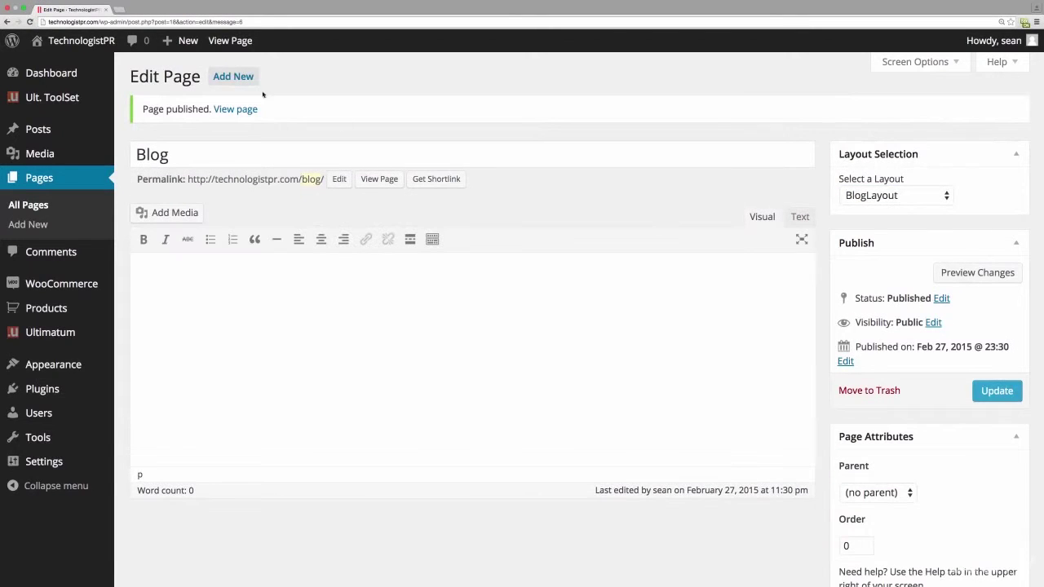
- Create and publish a page titled Home using the FrontPage layout
left_click(31, 225)
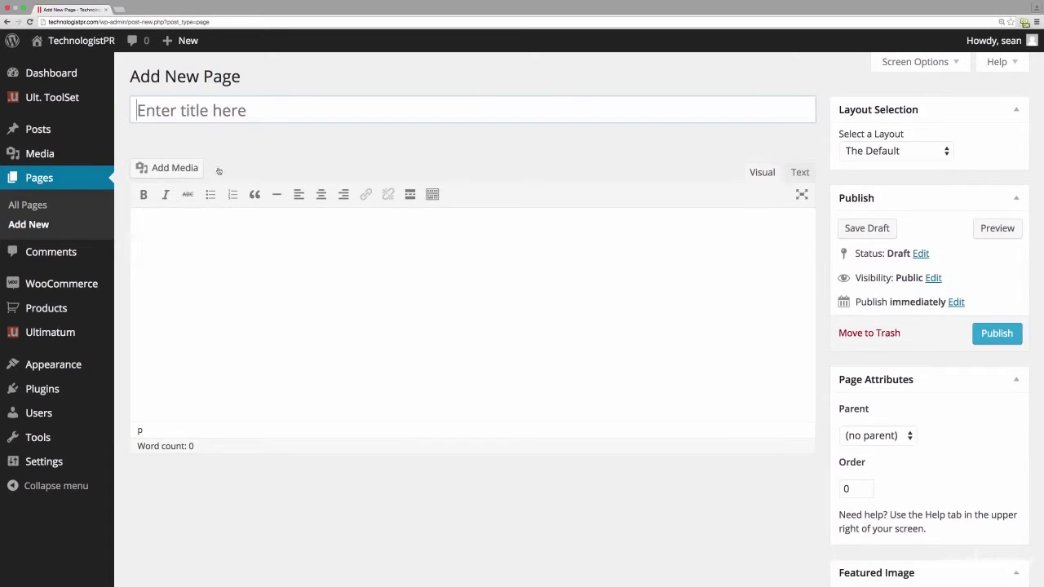
type("Home")
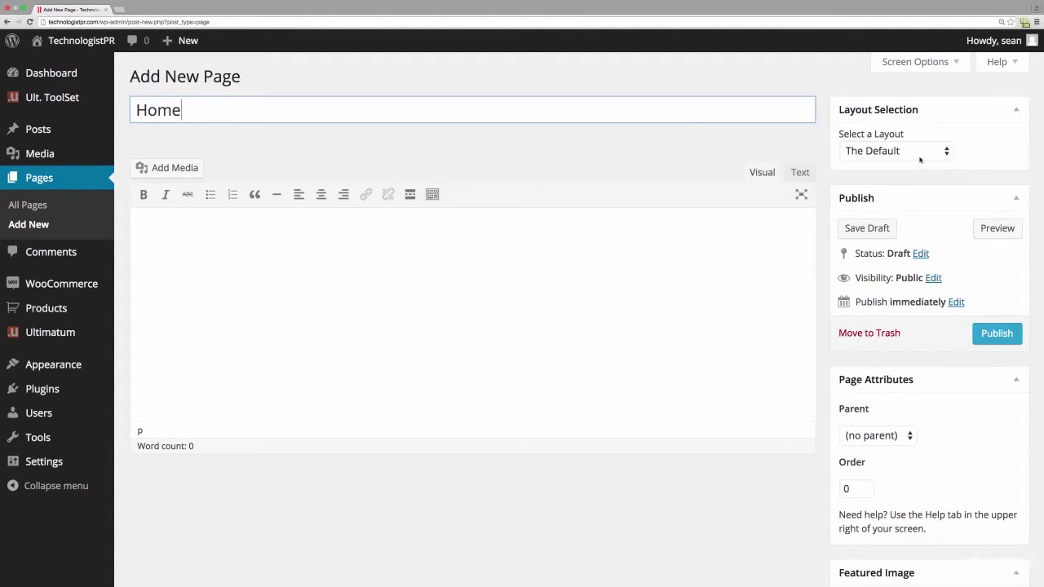
left_click(921, 158)
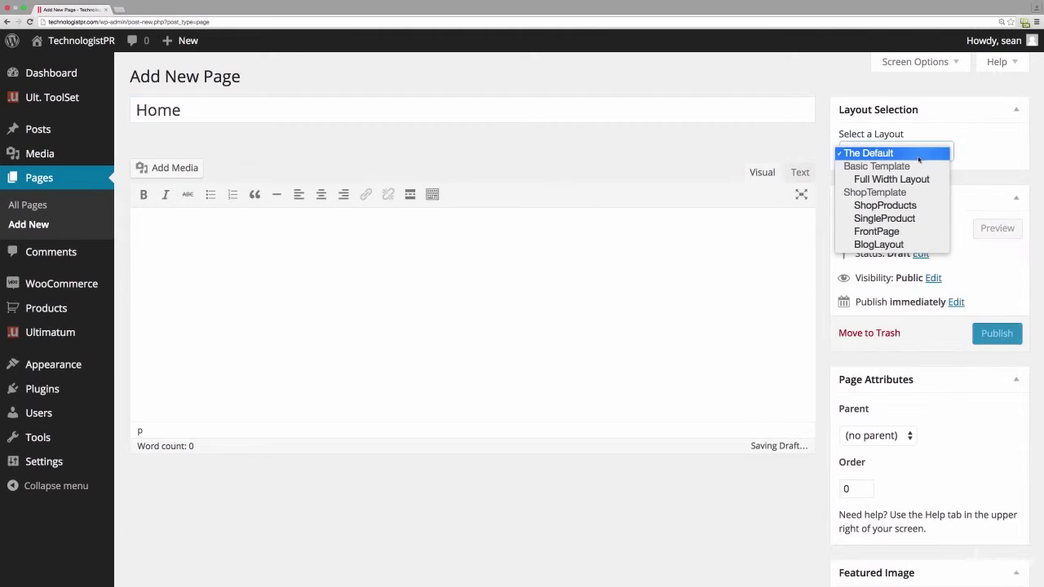
left_click(898, 231)
left_click(986, 335)
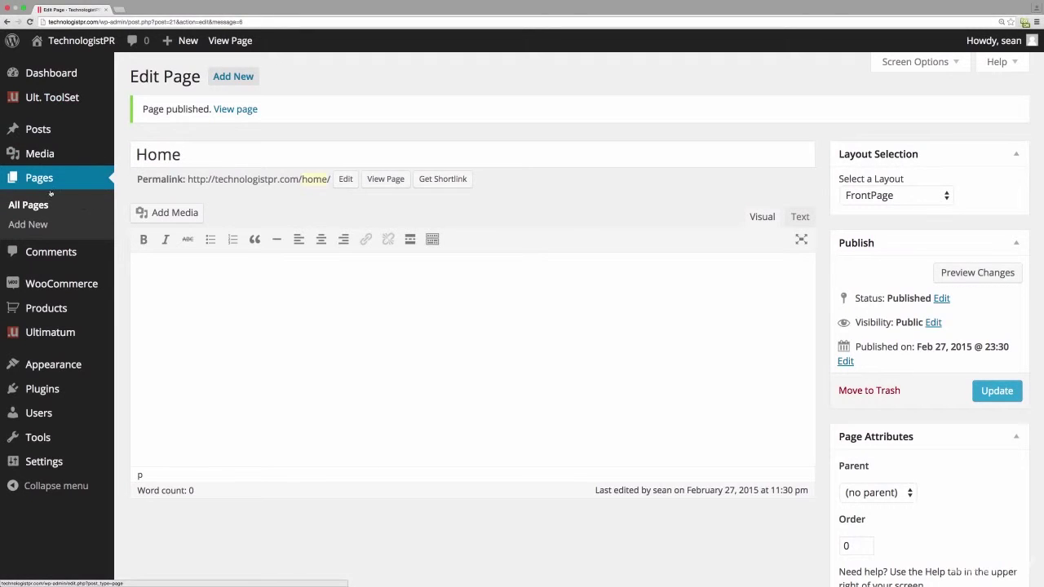
- Open the Customizer for the active Ultimatum theme via Appearance > Themes
mouse_move(59, 331)
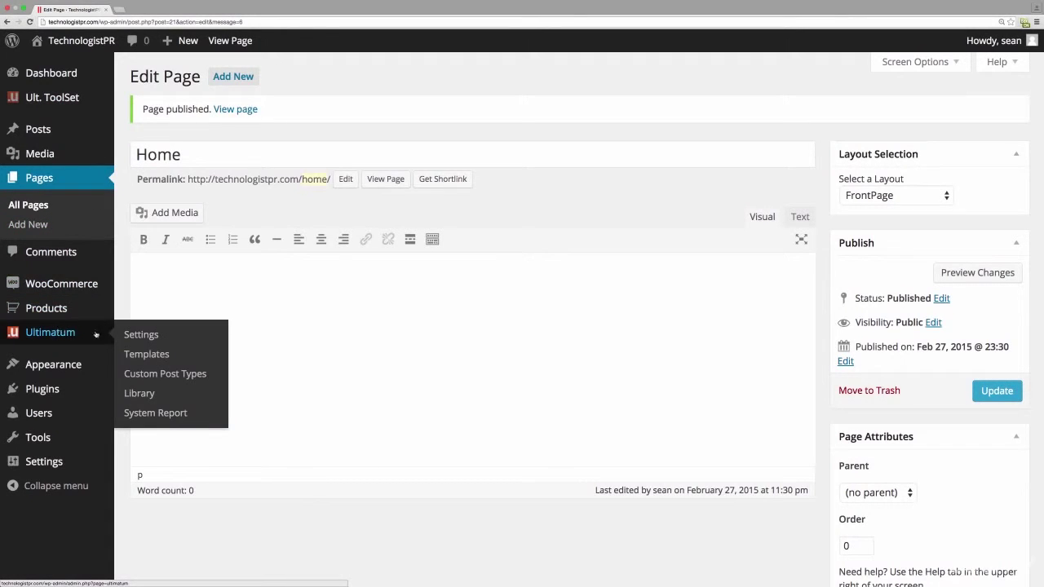
mouse_move(75, 365)
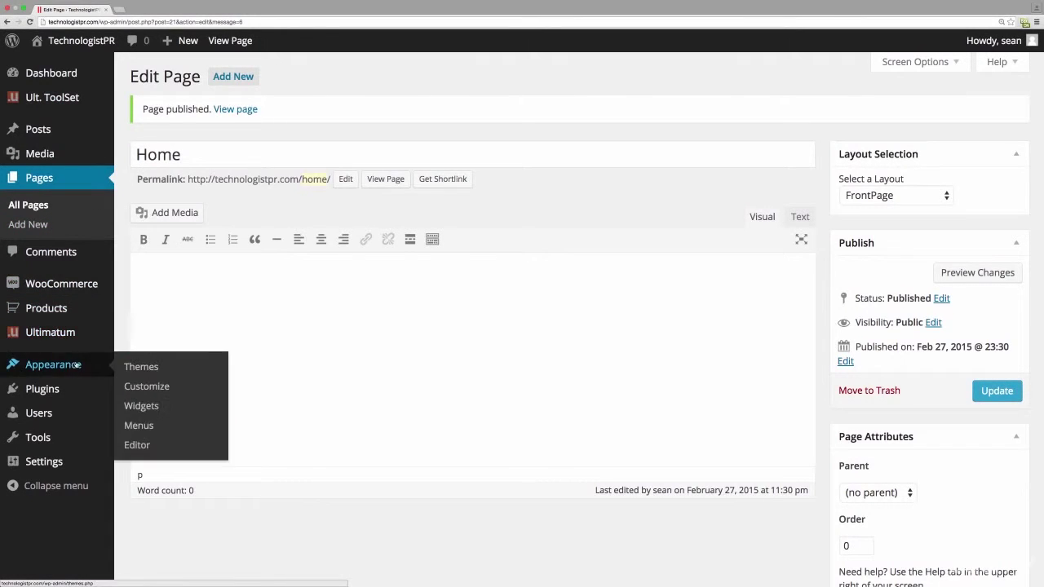
left_click(136, 369)
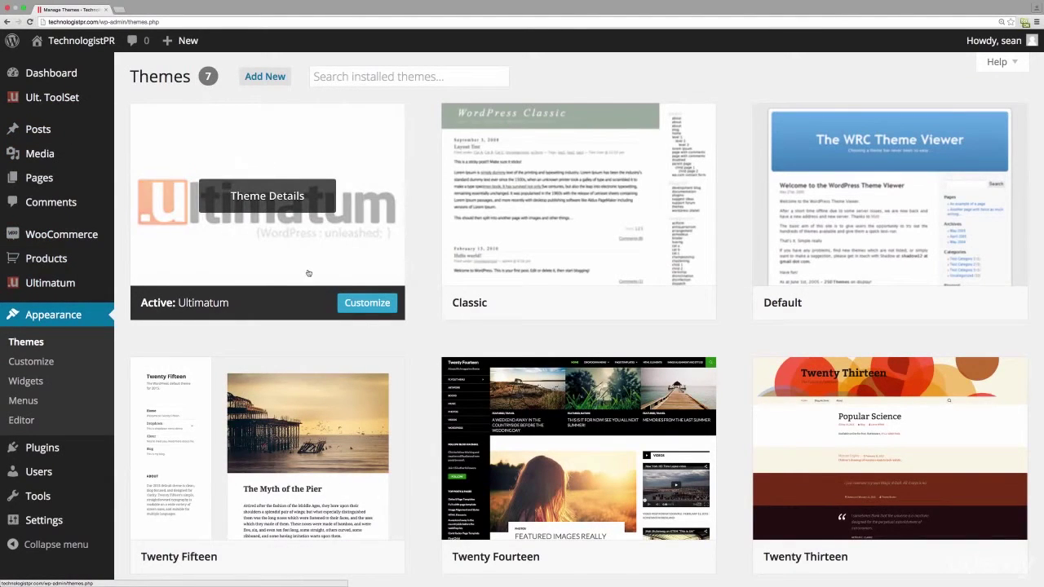
left_click(365, 304)
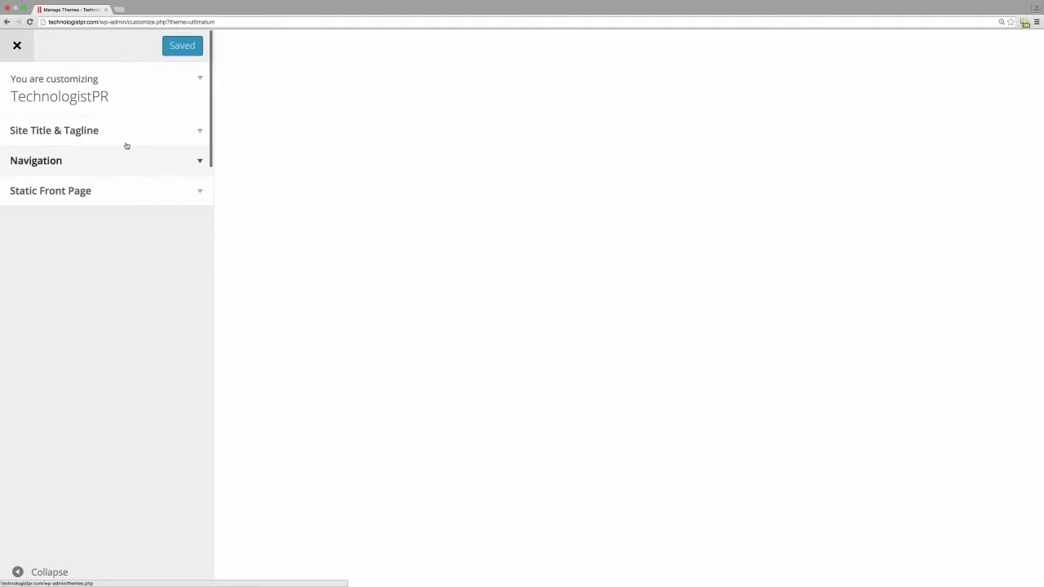
- Set a static front page of Home with Blog as the posts page, and publish
left_click(194, 195)
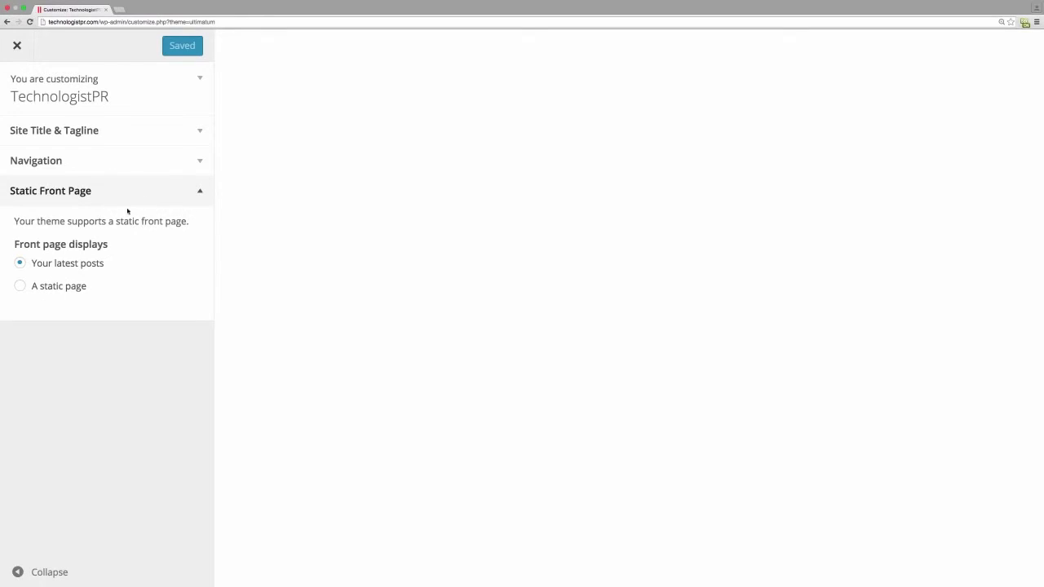
left_click(20, 285)
left_click(68, 340)
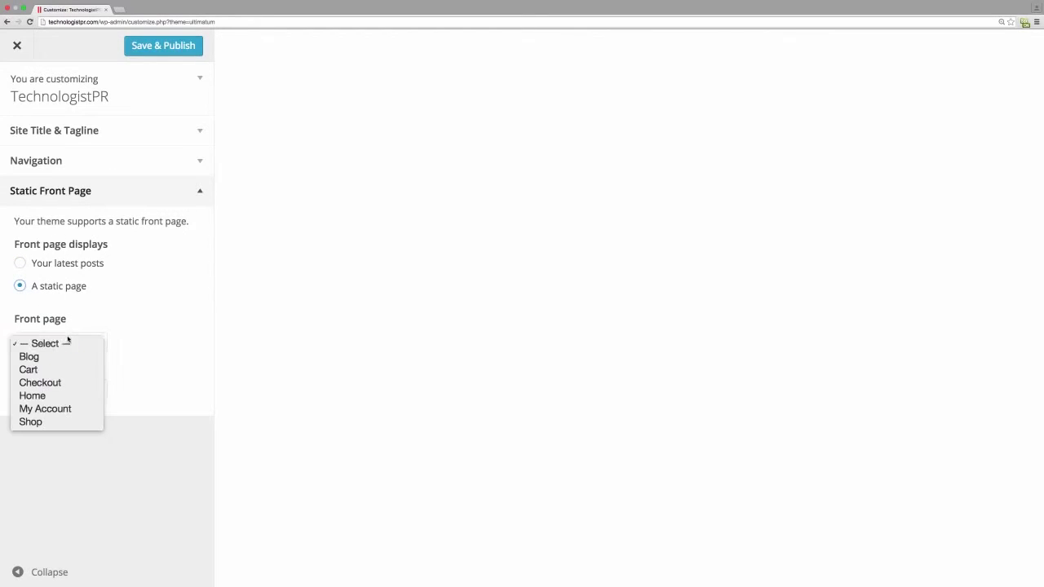
left_click(50, 398)
left_click(62, 394)
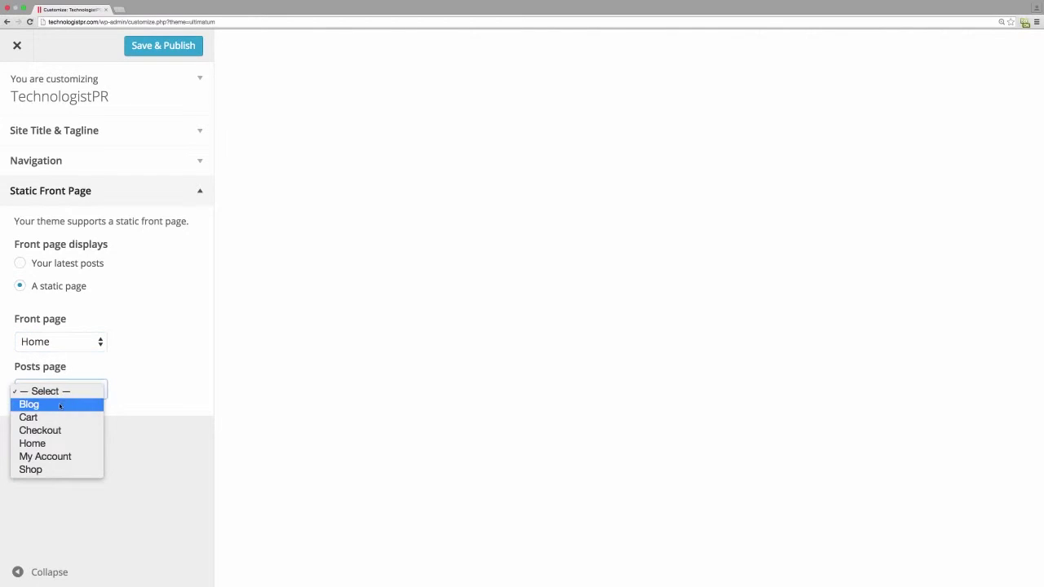
left_click(60, 404)
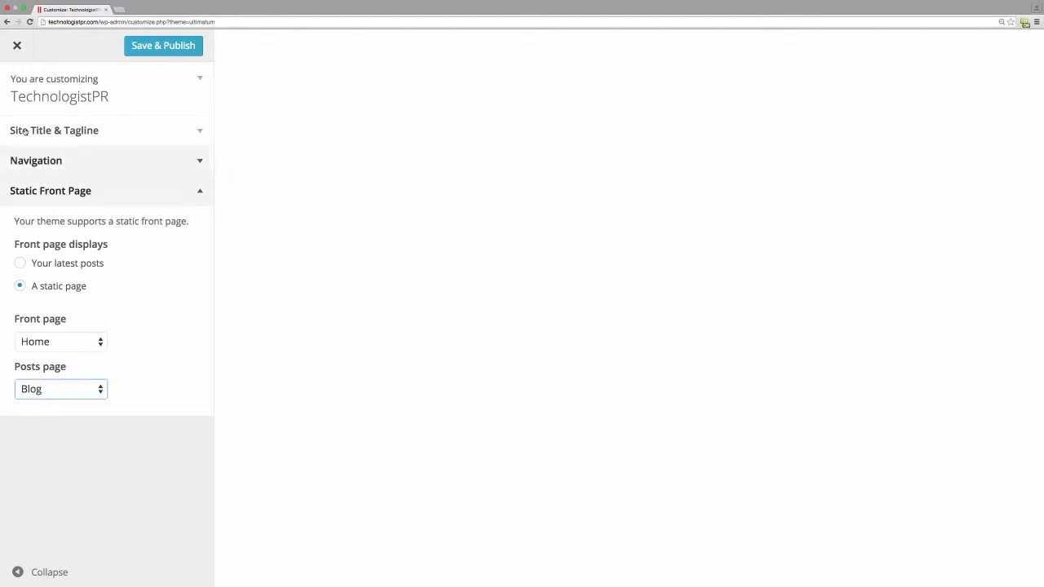
left_click(58, 343)
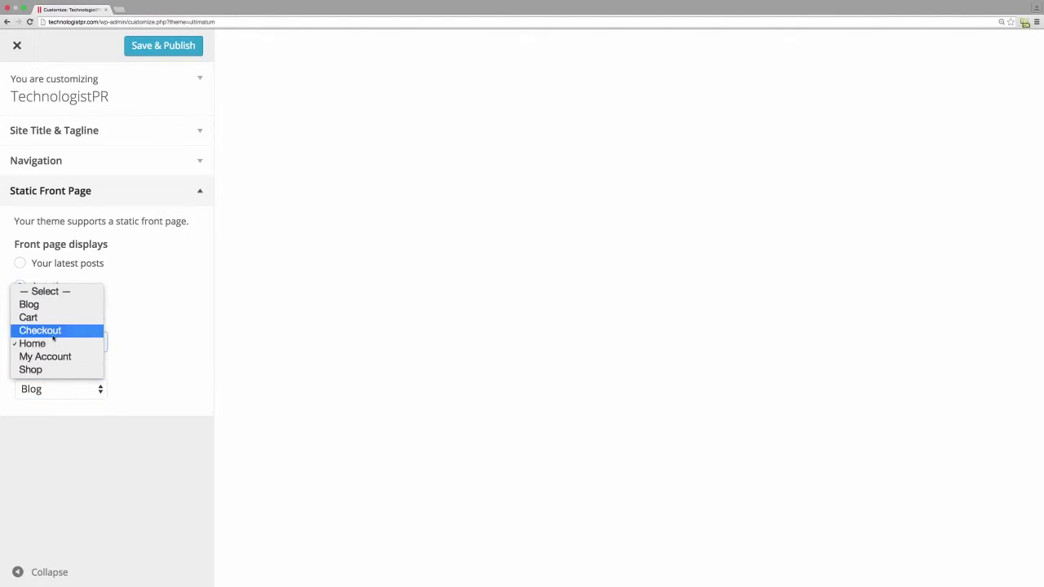
left_click(138, 330)
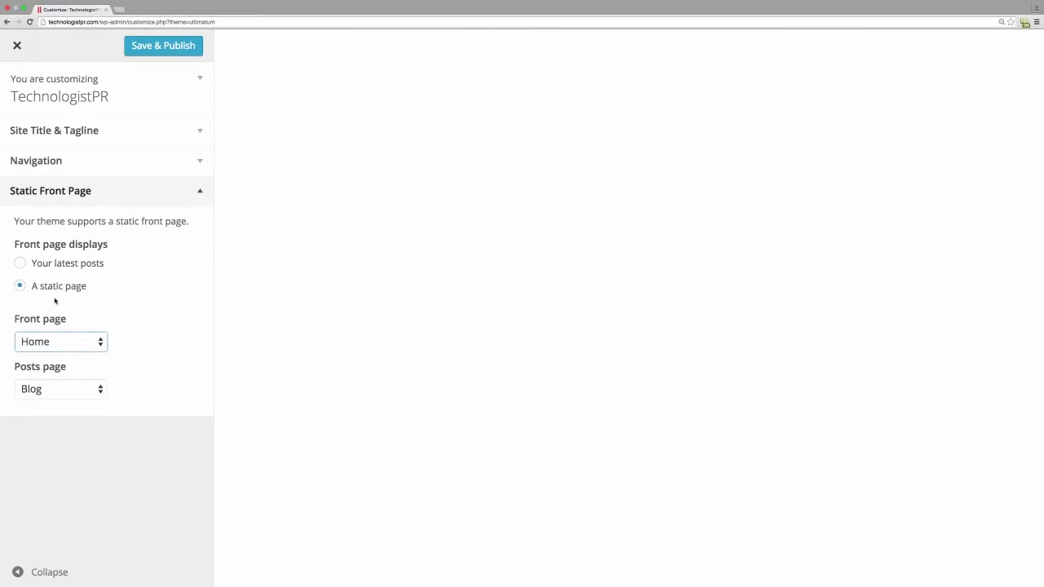
left_click(198, 161)
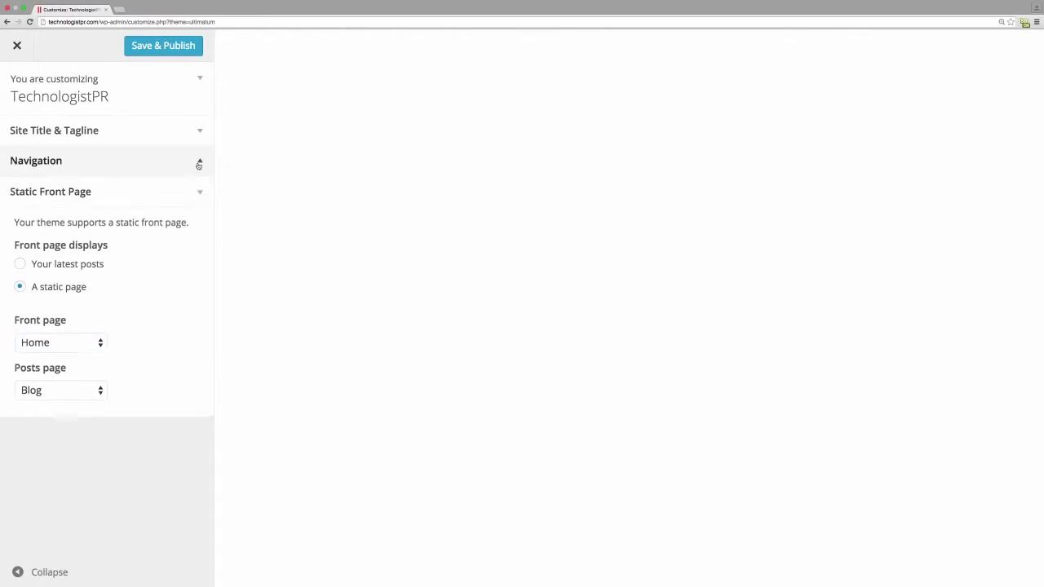
left_click(184, 45)
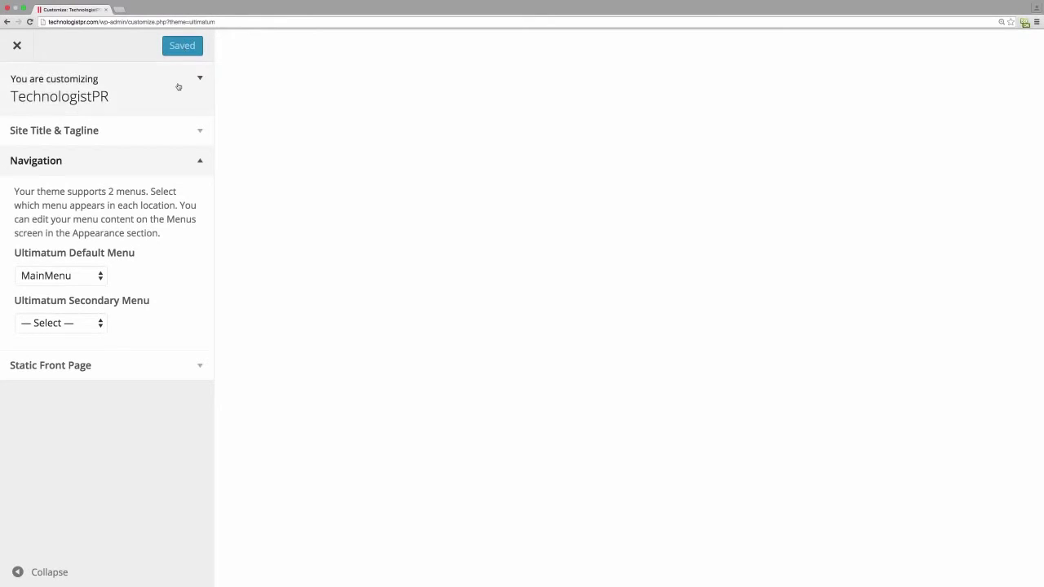
- Change the site tagline to 'TechnologistPR Shop', publish it, and close the Customizer
left_click(187, 127)
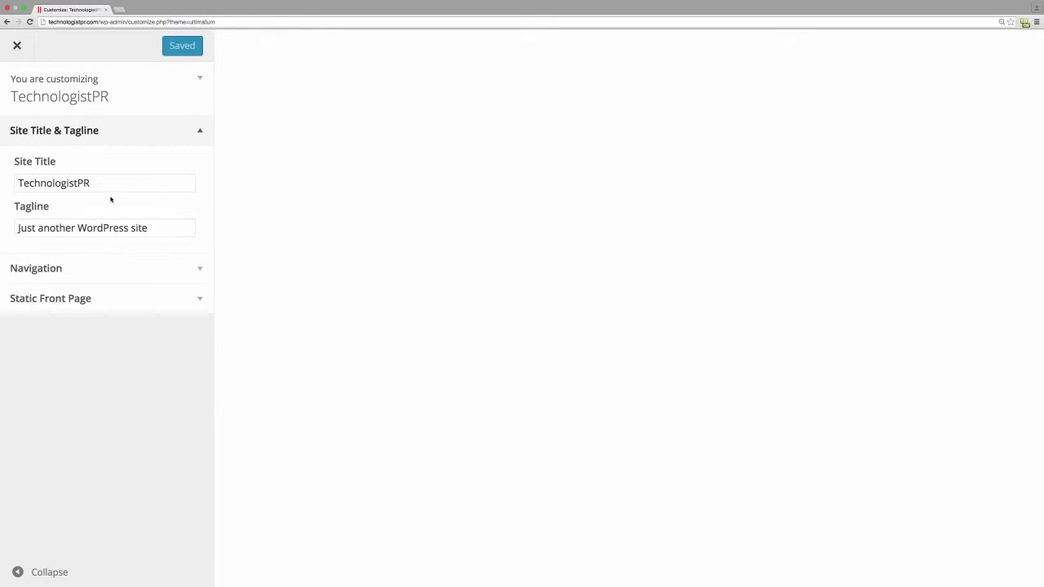
left_click(154, 229)
left_click_drag(151, 230, 15, 232)
type("Te")
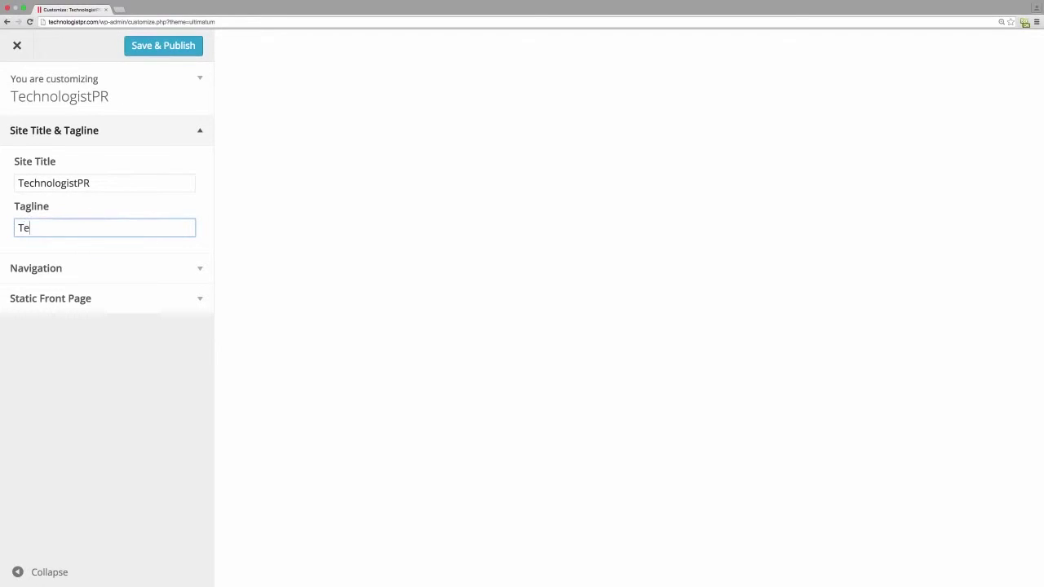
type("chnologistPR Show")
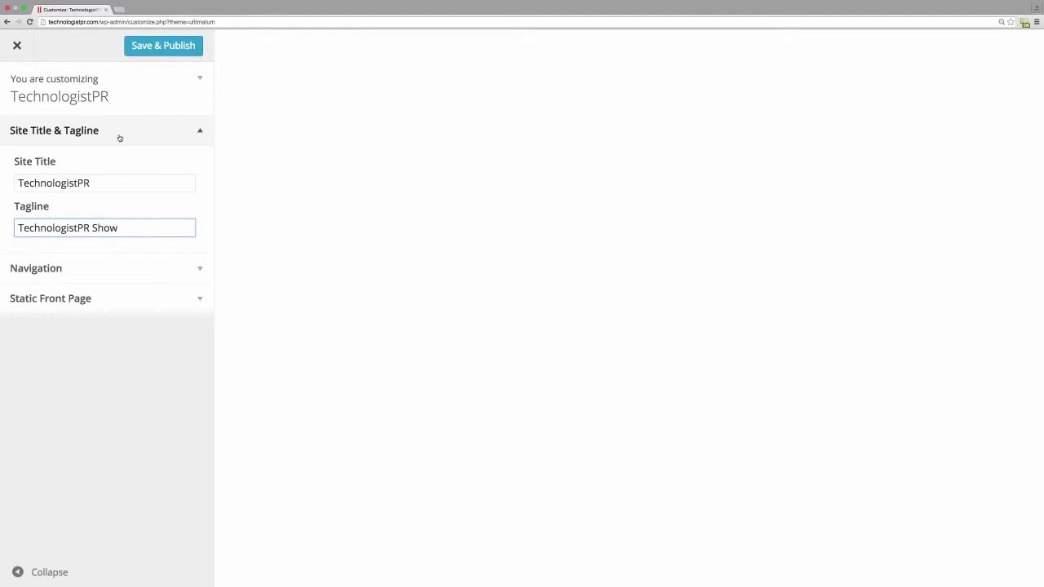
key("BackSpace")
type("p")
key("Return")
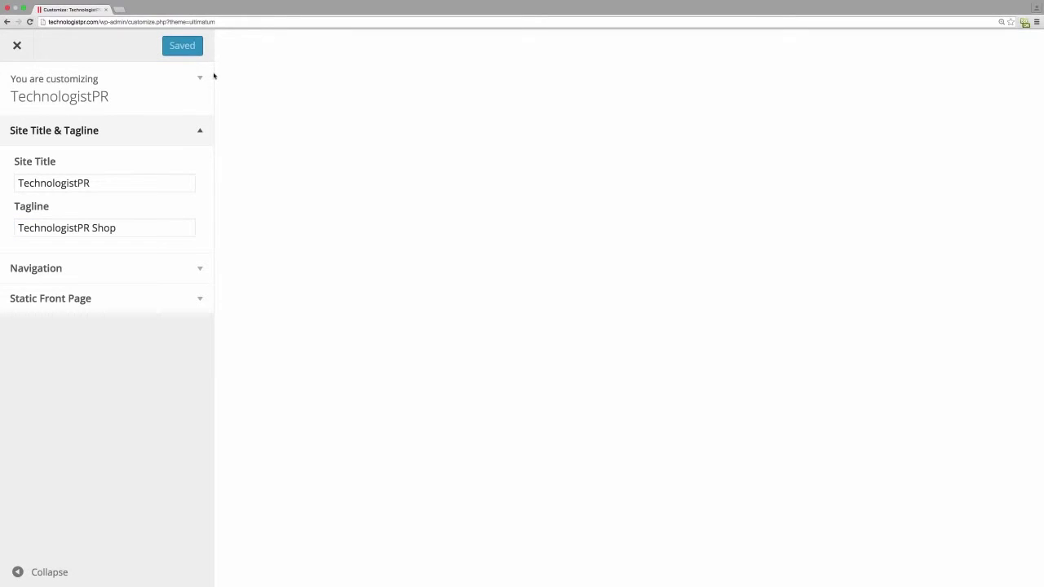
left_click(16, 45)
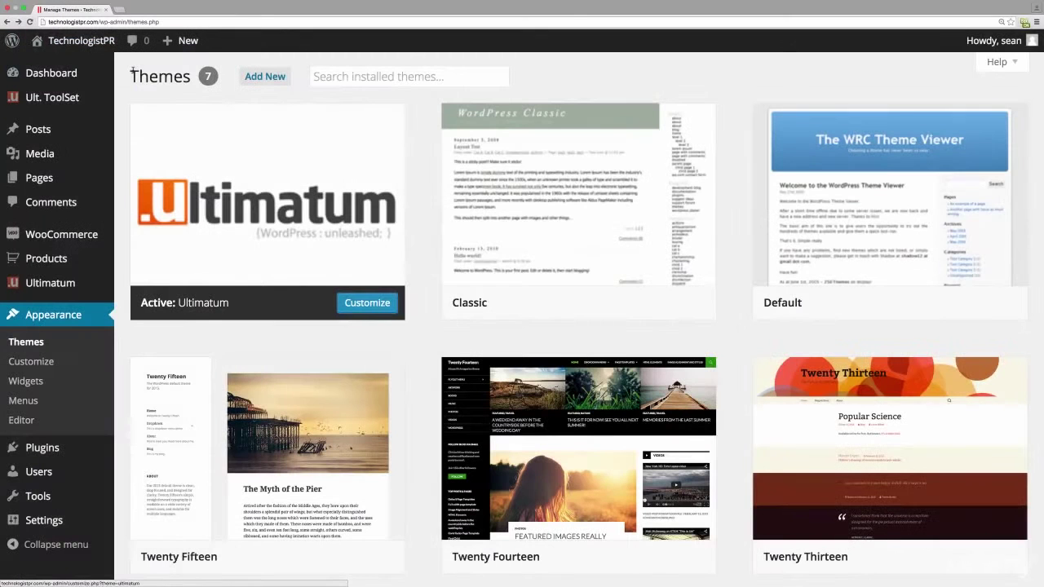
- Browse the live site's front page, then its Blog, Shop, Cart and My Account pages
left_click(134, 67)
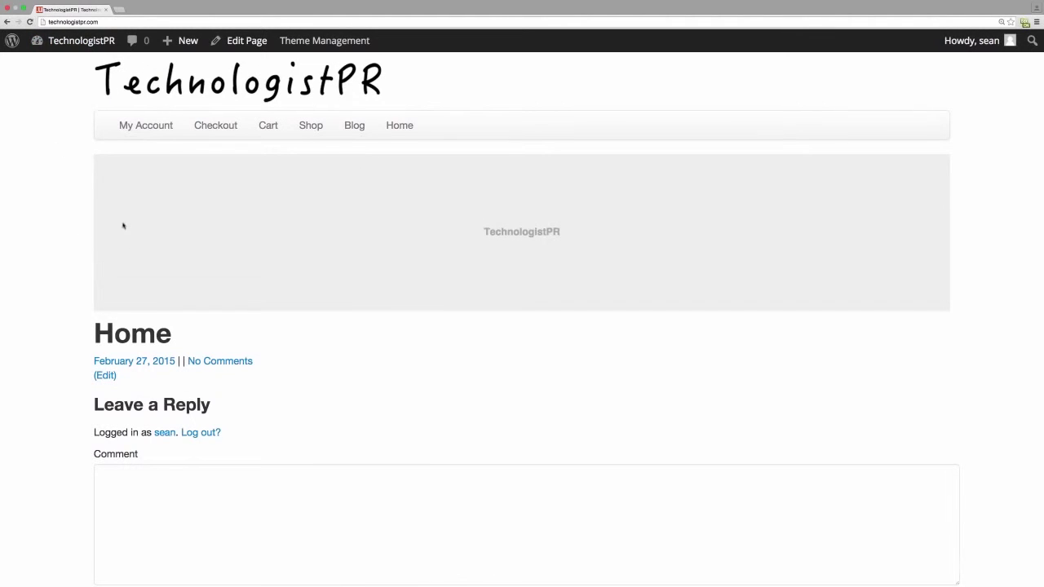
left_click(354, 125)
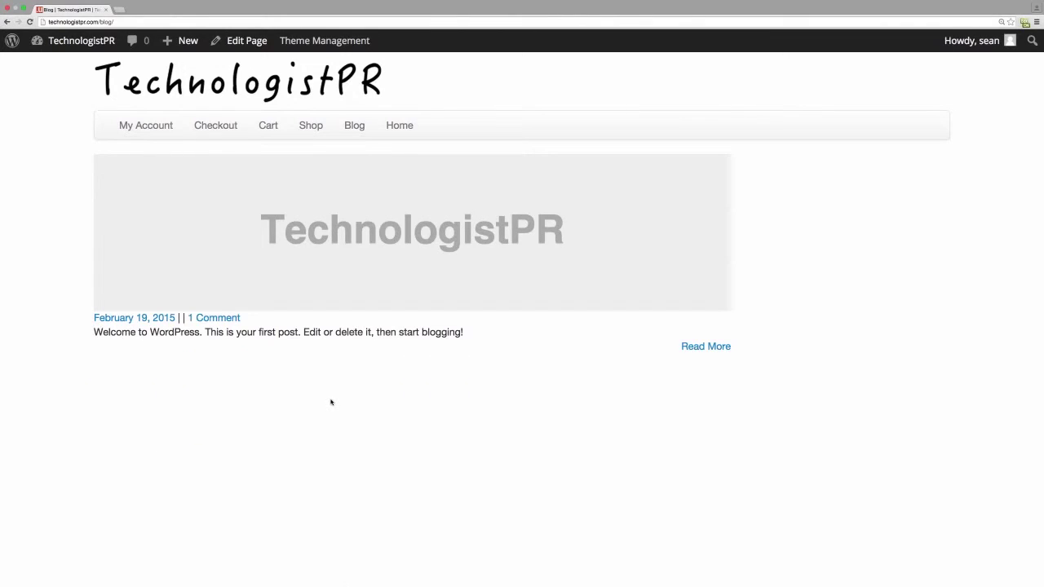
left_click(315, 127)
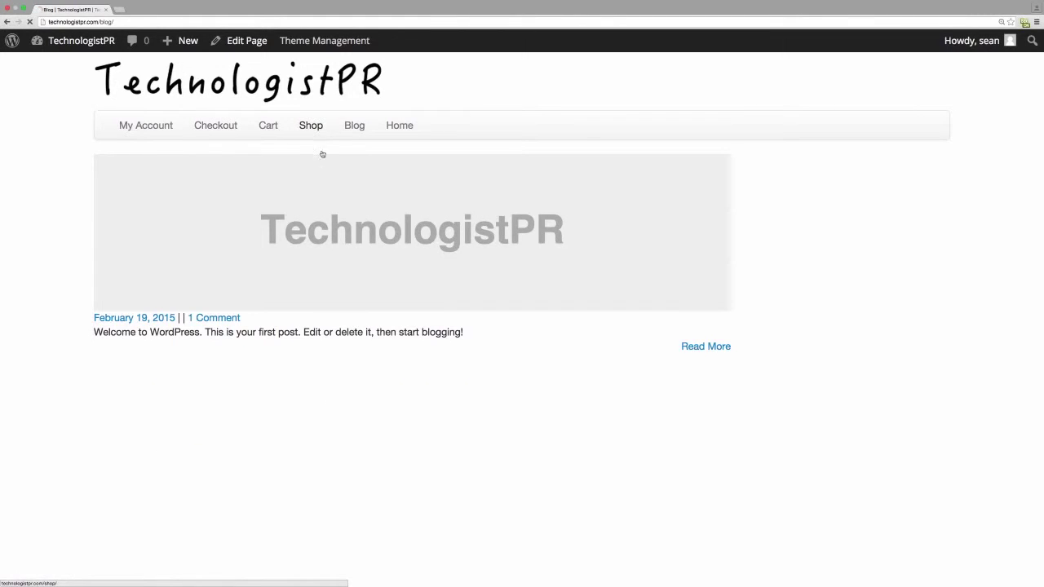
left_click(270, 128)
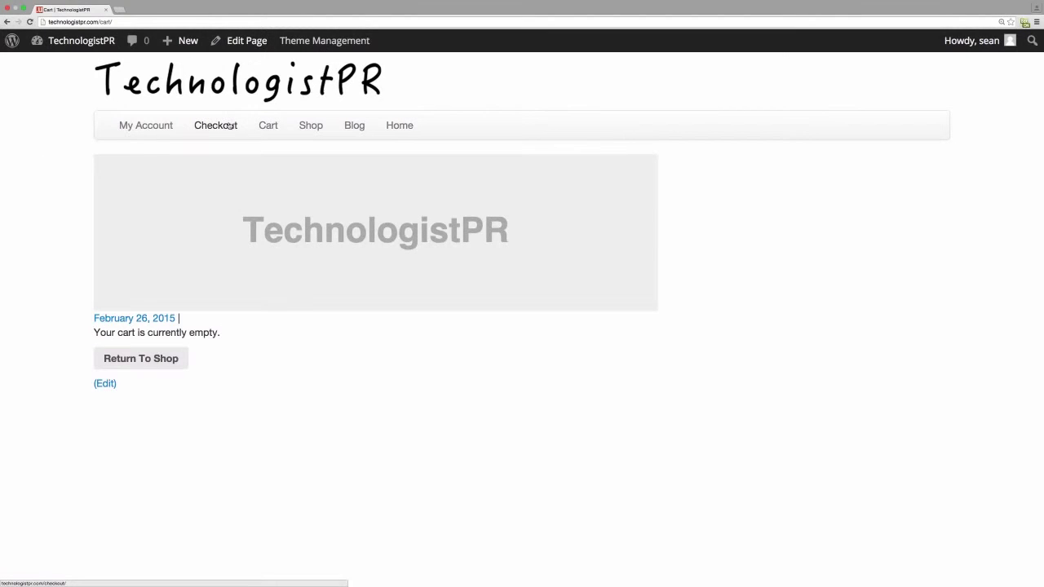
left_click(125, 128)
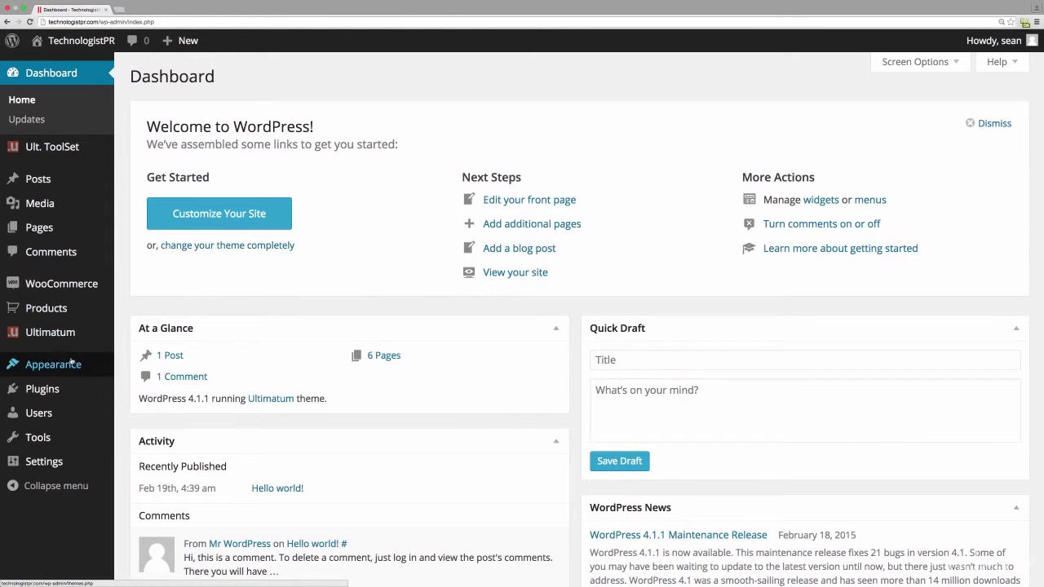
- Reorder MainMenu to Home, Shop, Checkout, Cart, My Account, Blog, save it, and check the live site
mouse_move(71, 362)
left_click(138, 426)
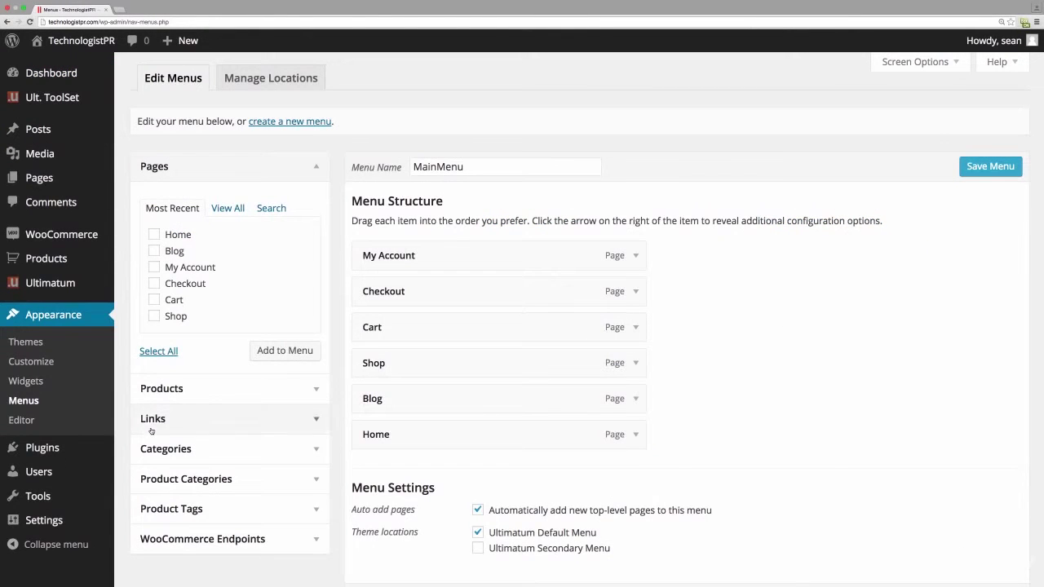
left_click_drag(439, 435, 442, 256)
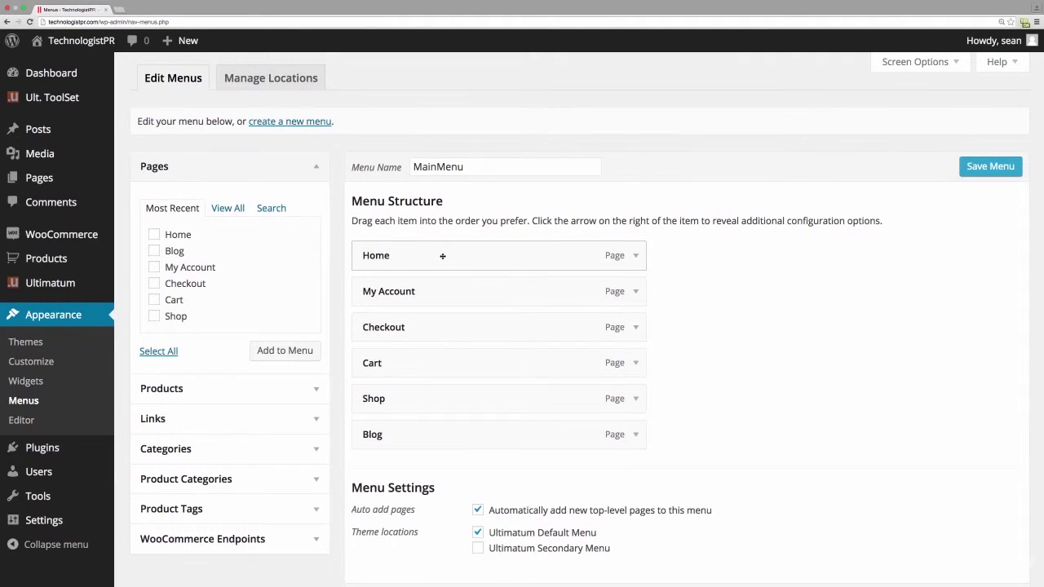
left_click_drag(424, 399, 426, 290)
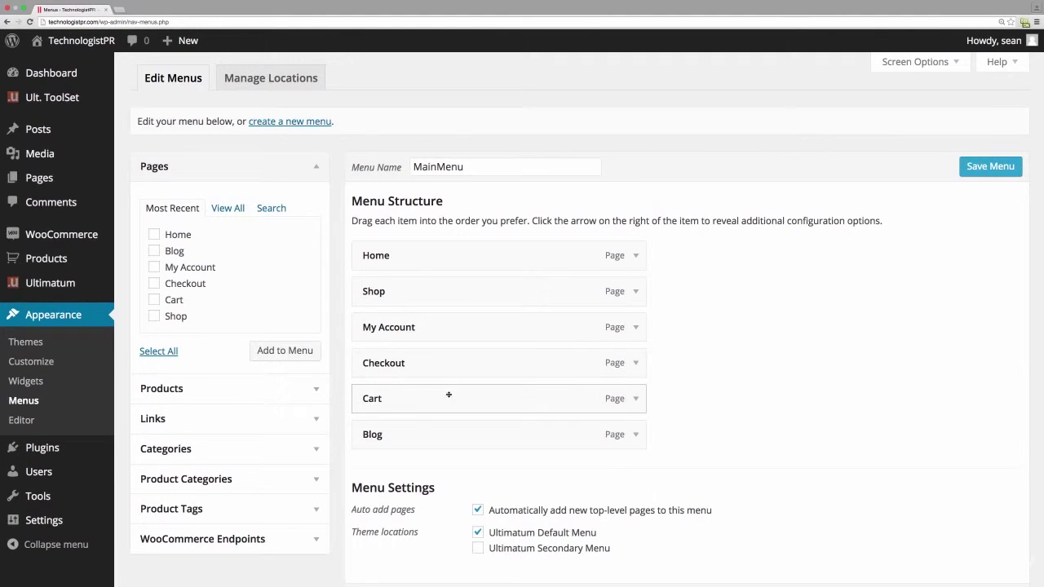
left_click_drag(442, 338, 438, 403)
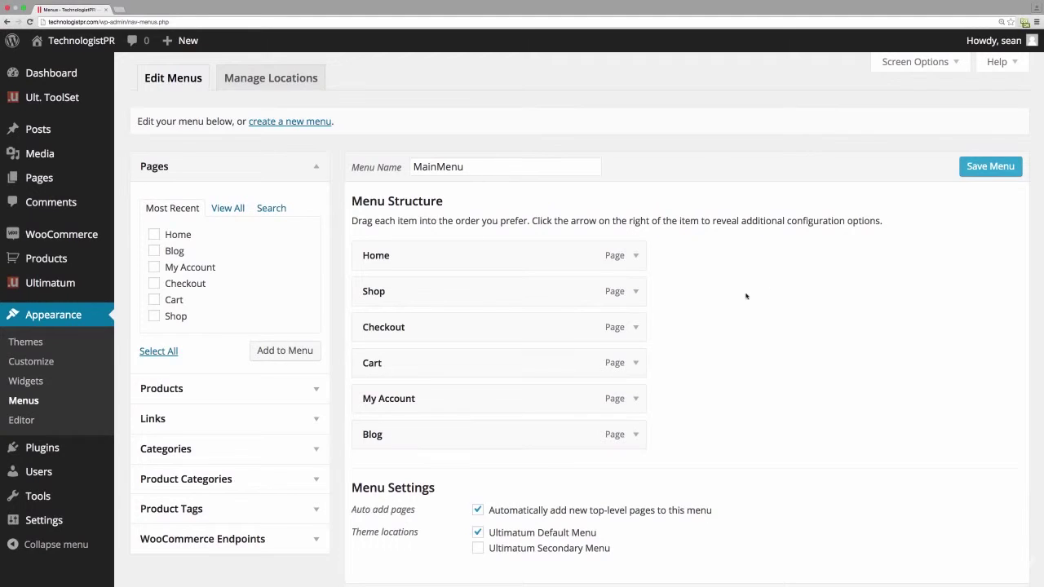
left_click(986, 166)
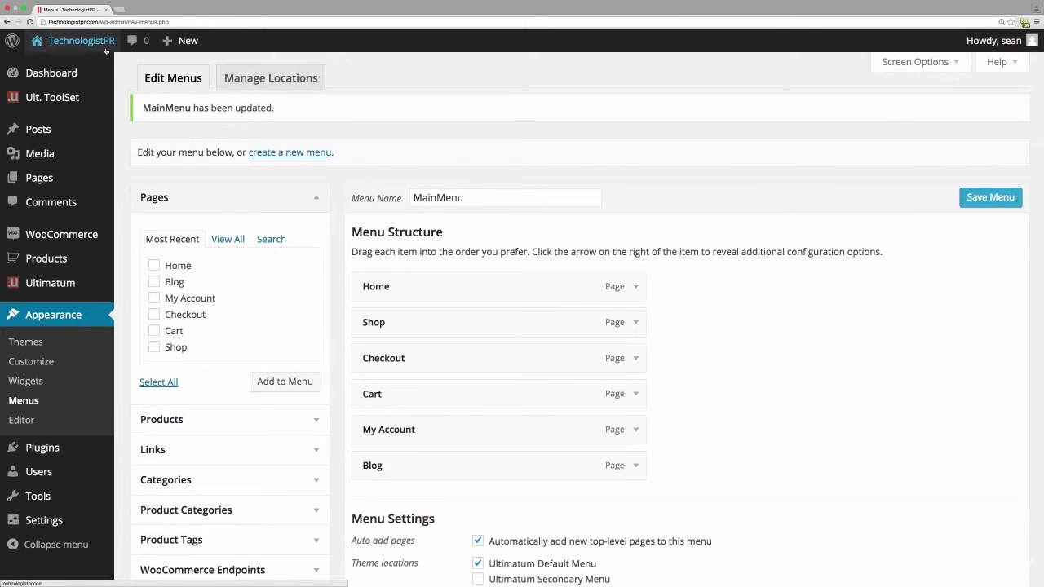
left_click(82, 45)
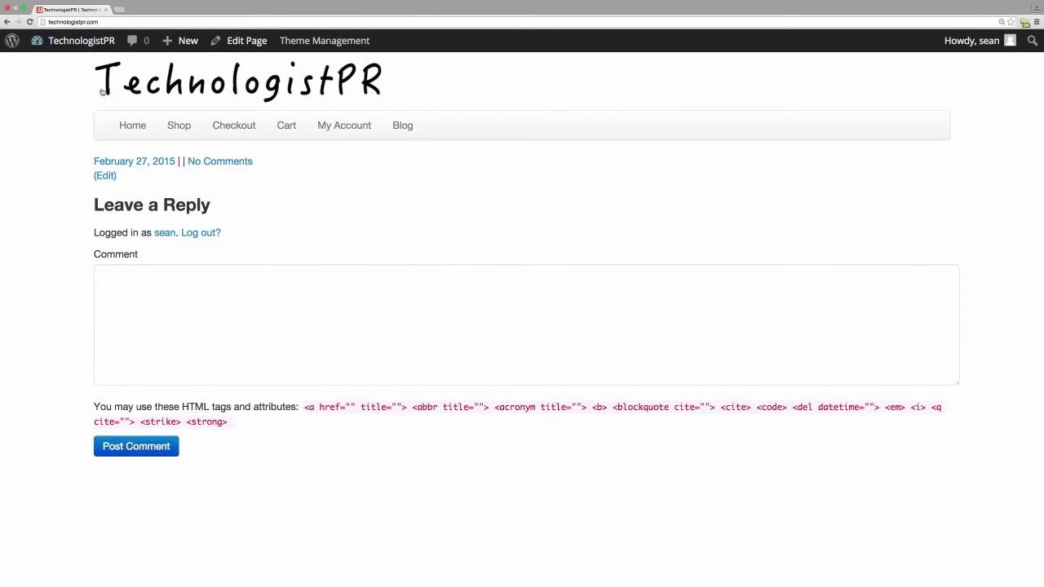
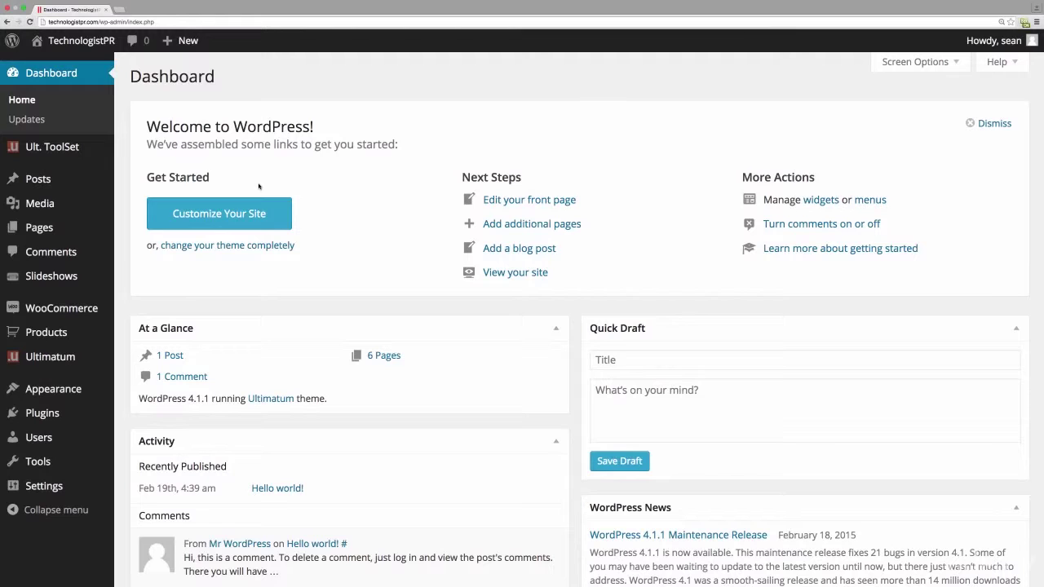
- In Ultimatum's WooCommerce settings, set shop products per row to 3 columns
mouse_move(41, 361)
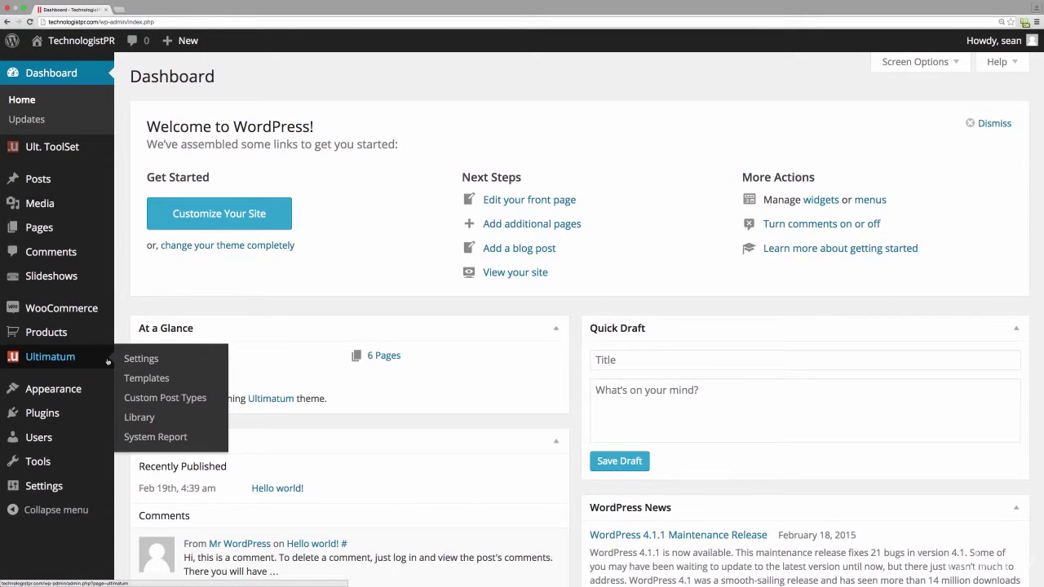
left_click(132, 361)
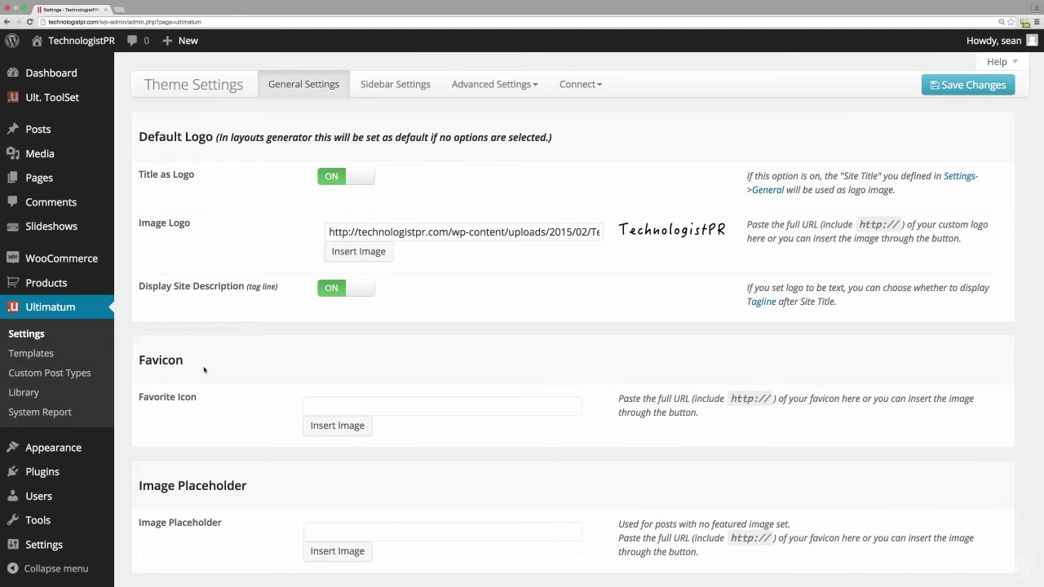
left_click(589, 87)
left_click(591, 114)
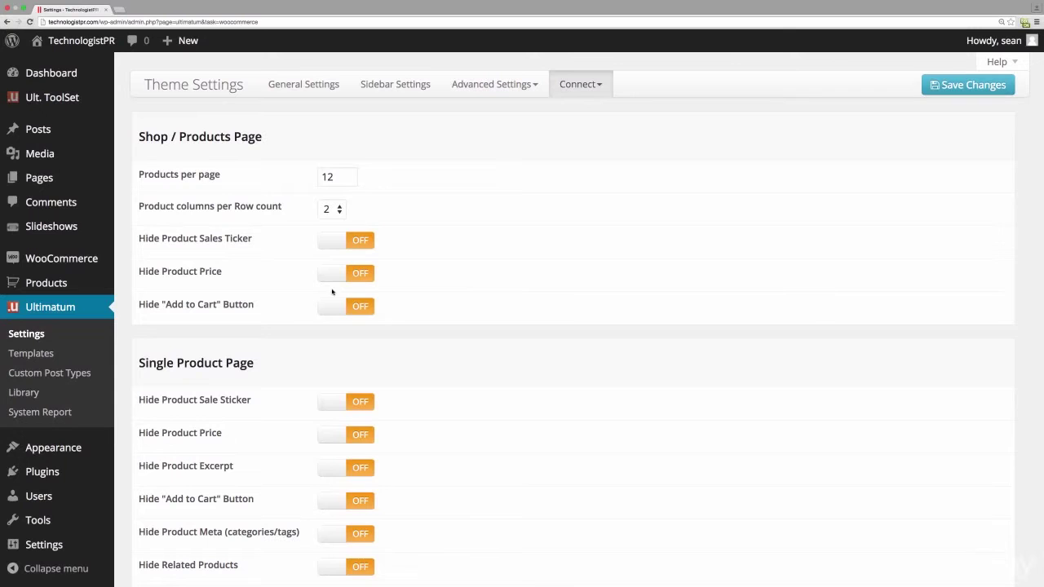
left_click(334, 213)
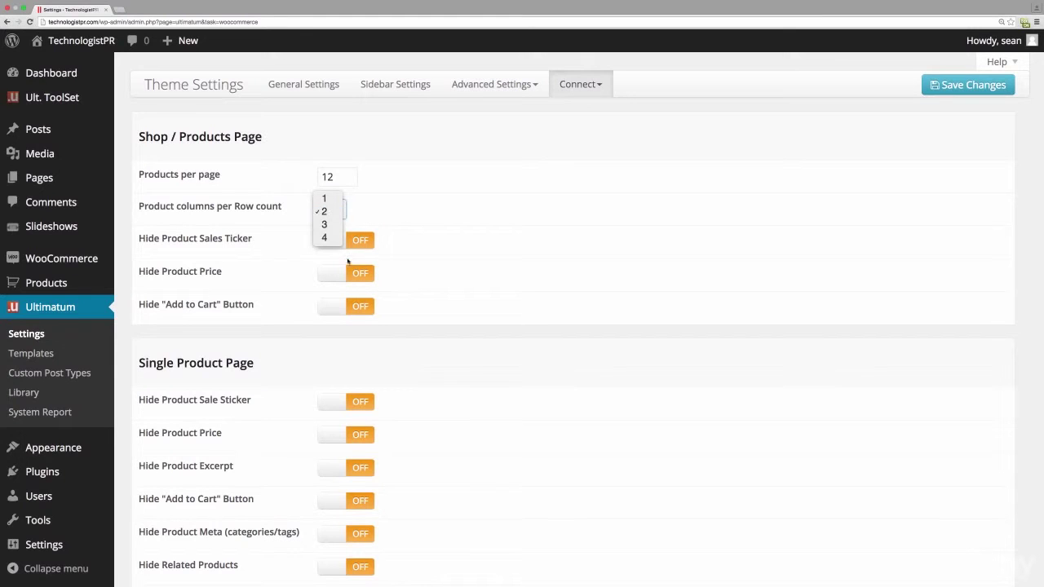
left_click(329, 225)
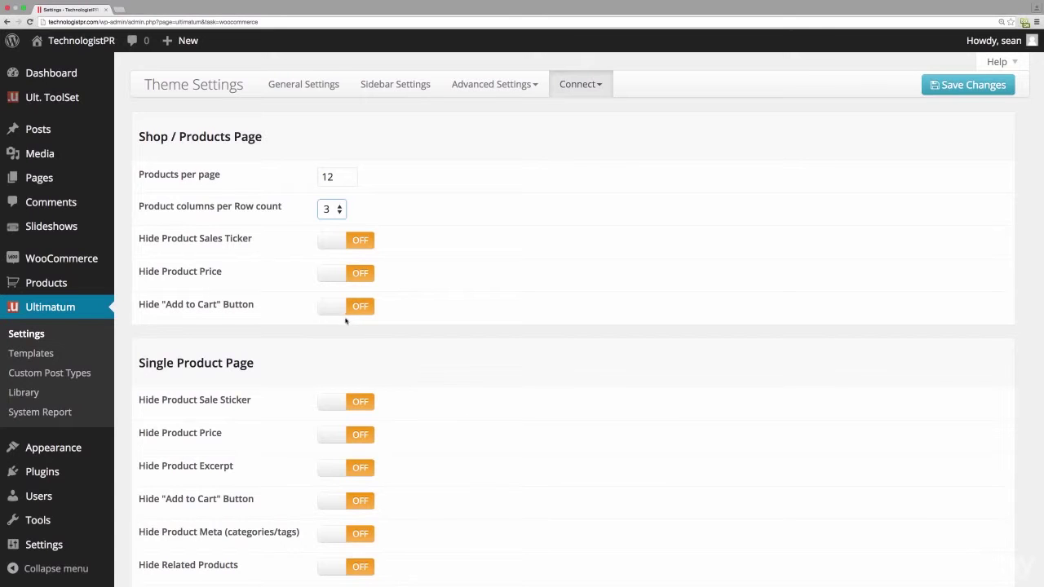
- Show 3 related products and 3 up-sells, each in 3 columns per row
scroll(346, 321, "down", 5)
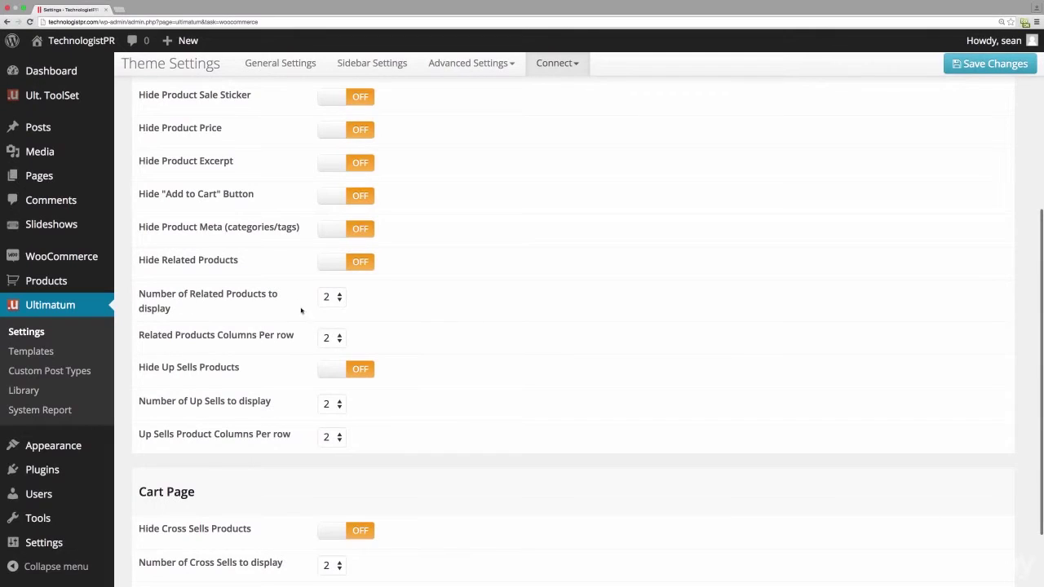
left_click(339, 297)
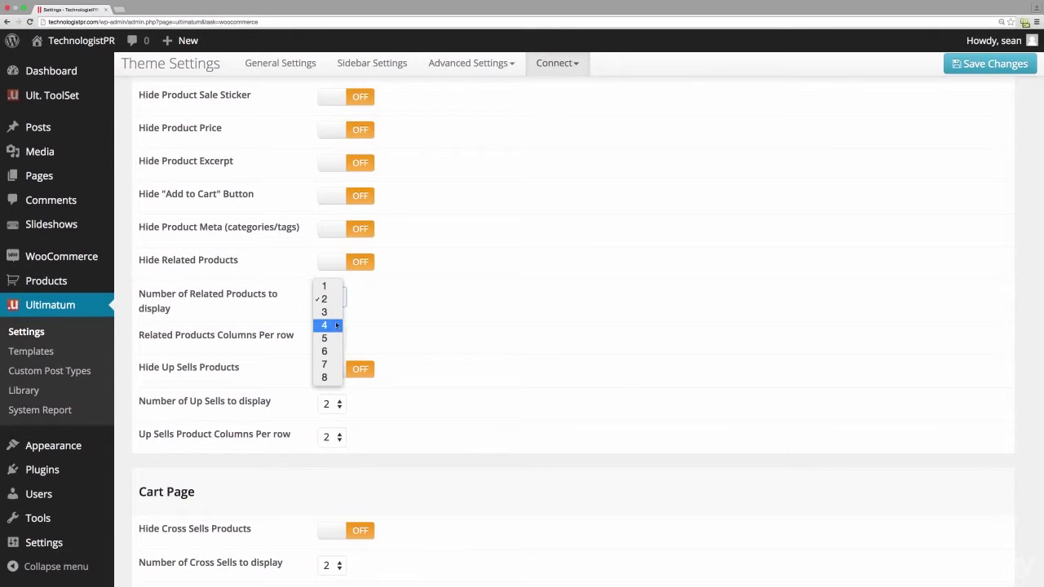
left_click(333, 314)
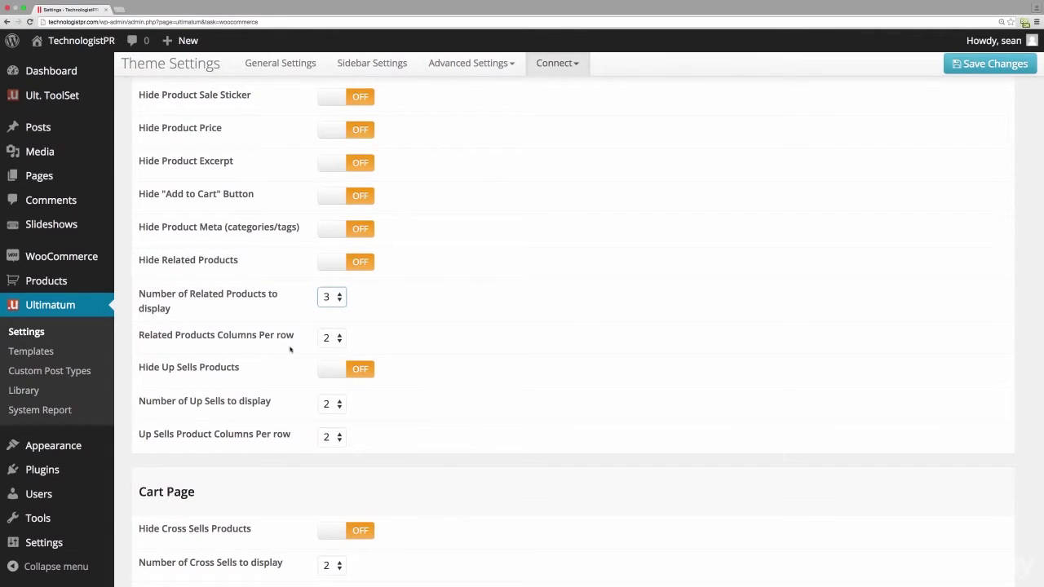
left_click(330, 334)
left_click(332, 353)
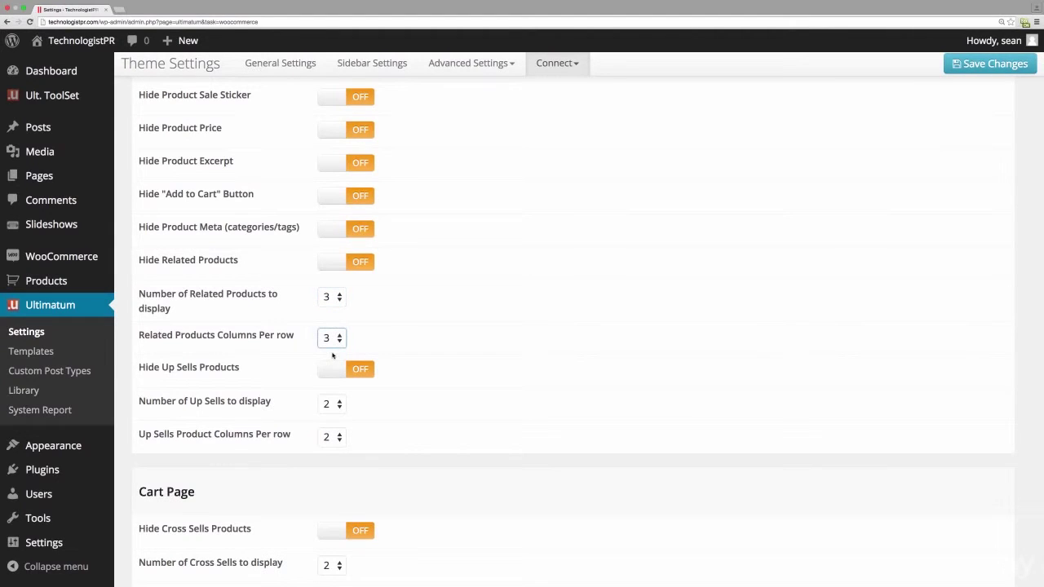
left_click(339, 404)
left_click(333, 419)
left_click(340, 436)
left_click(327, 452)
- Show 3 cross-sells in 3 columns and save the WooCommerce theme settings
scroll(454, 485, "down", 3)
left_click(339, 507)
left_click(330, 521)
left_click(339, 539)
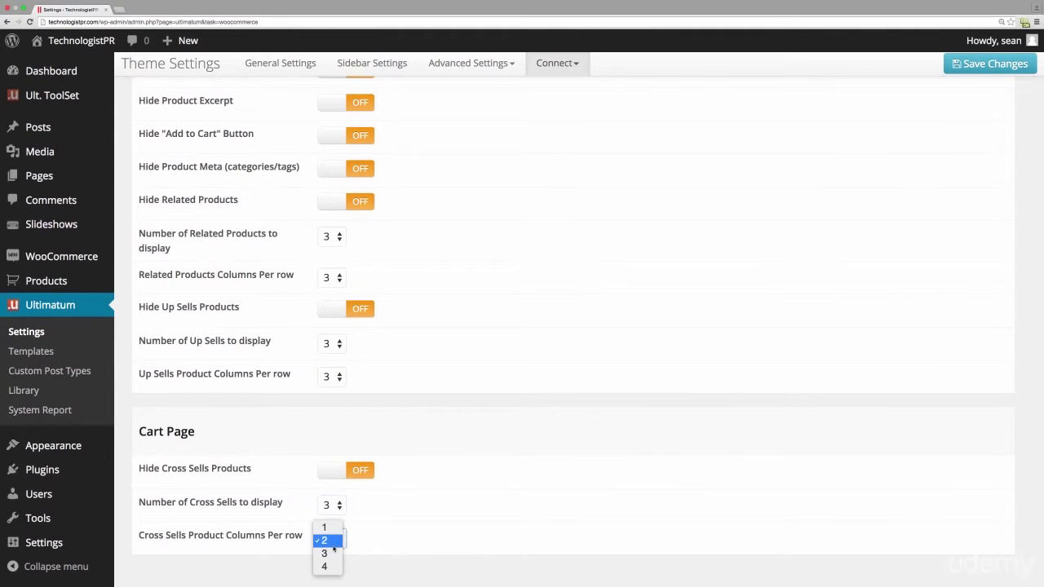
left_click(328, 550)
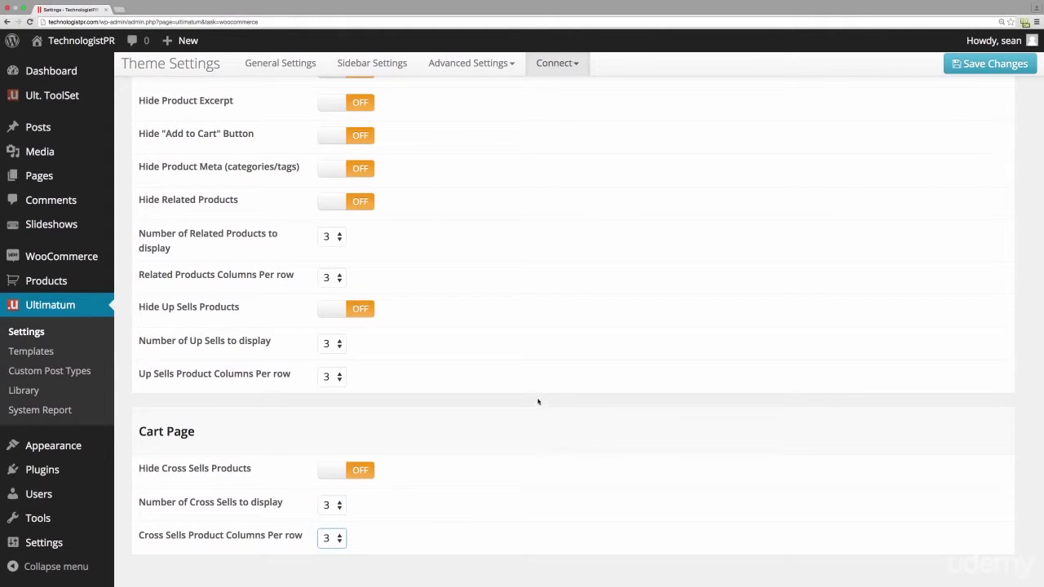
scroll(527, 380, "down", 2)
scroll(530, 383, "up", 10)
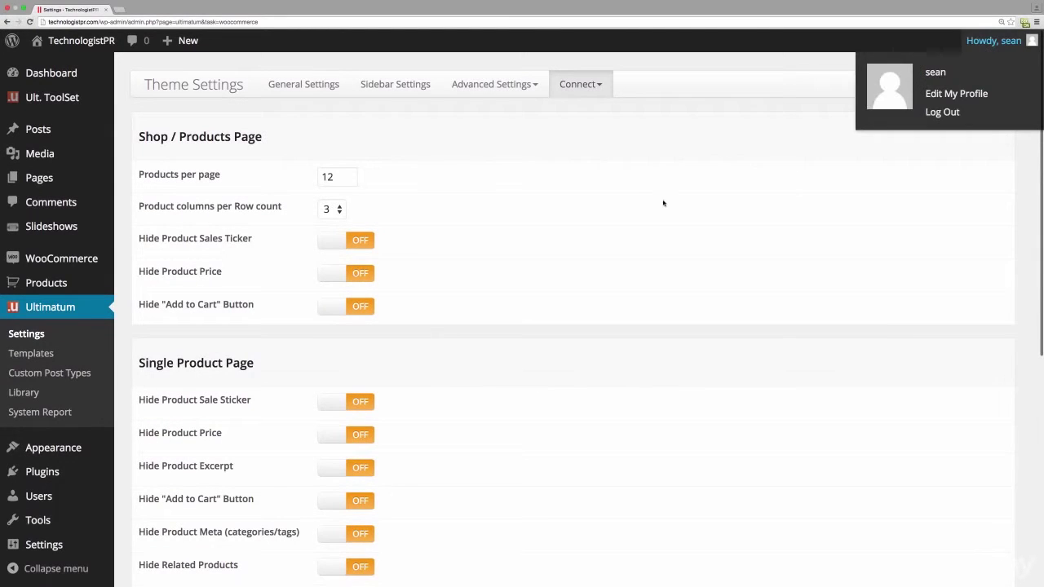
left_click(968, 85)
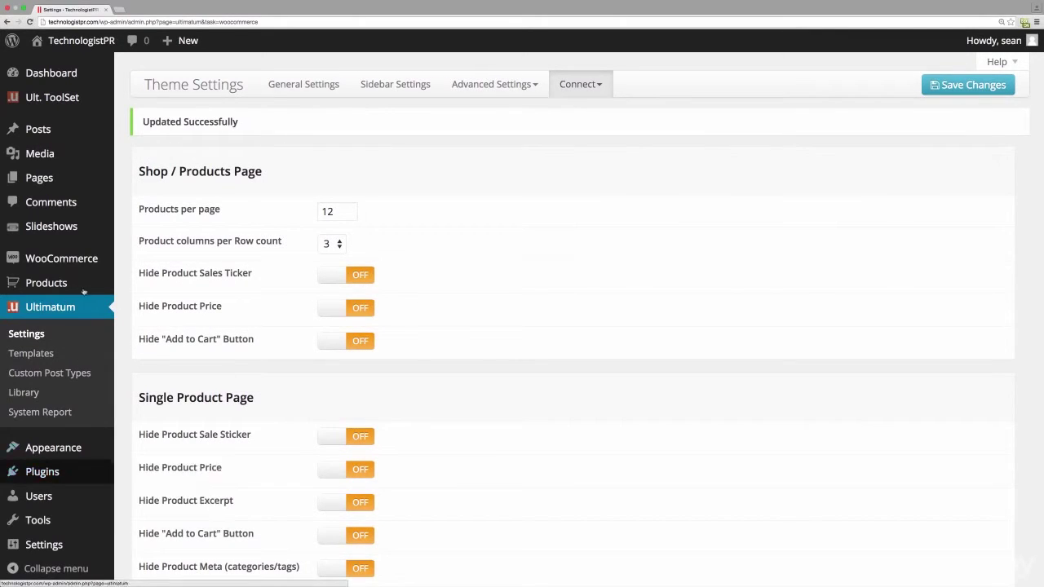
mouse_move(66, 266)
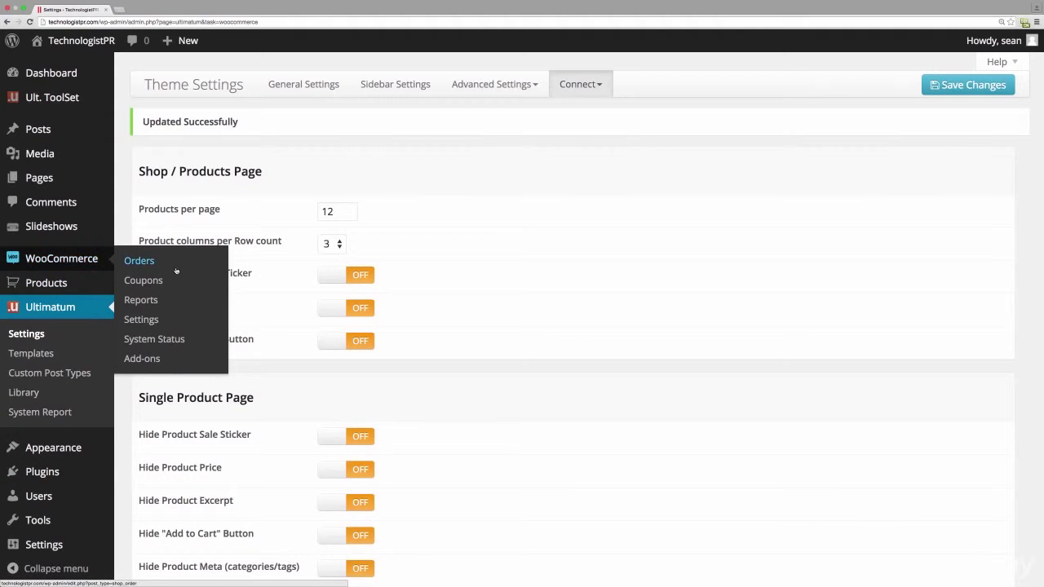
- Review WooCommerce's general and Products display settings, then move on to Checkout
left_click(151, 322)
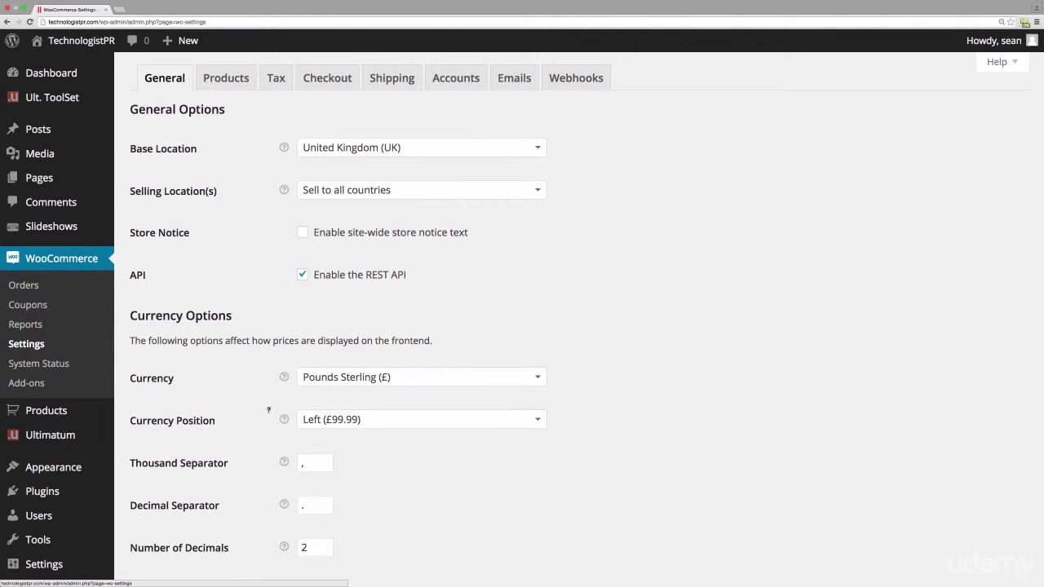
scroll(337, 378, "down", 2)
scroll(339, 376, "up", 2)
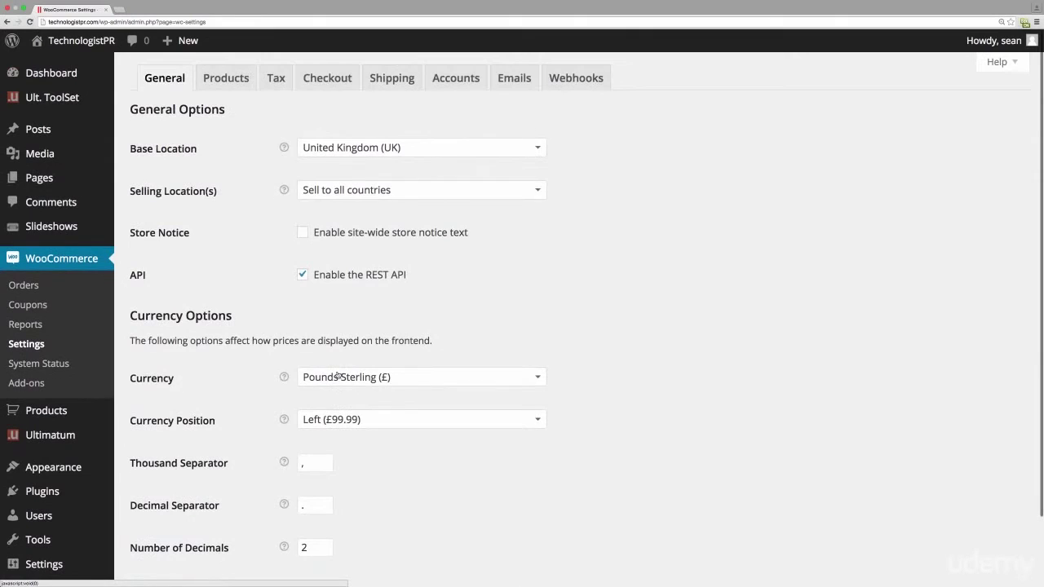
left_click(234, 78)
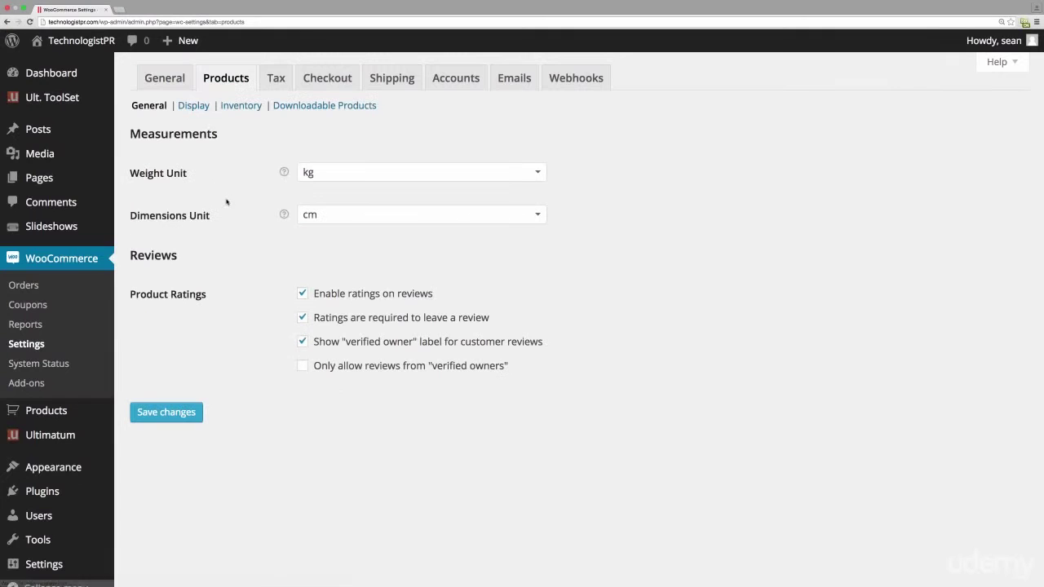
left_click(194, 106)
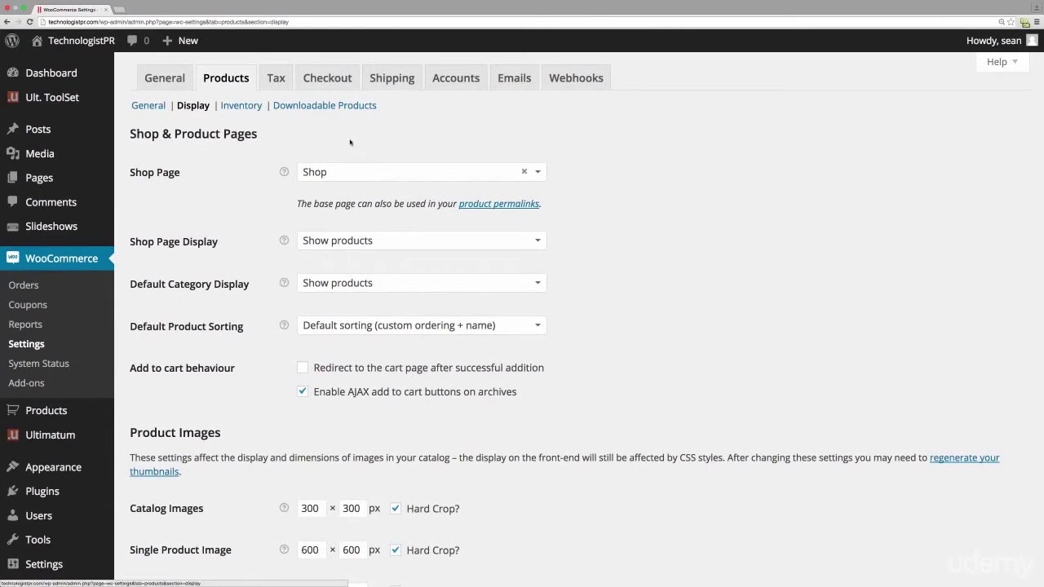
scroll(339, 412, "down", 1)
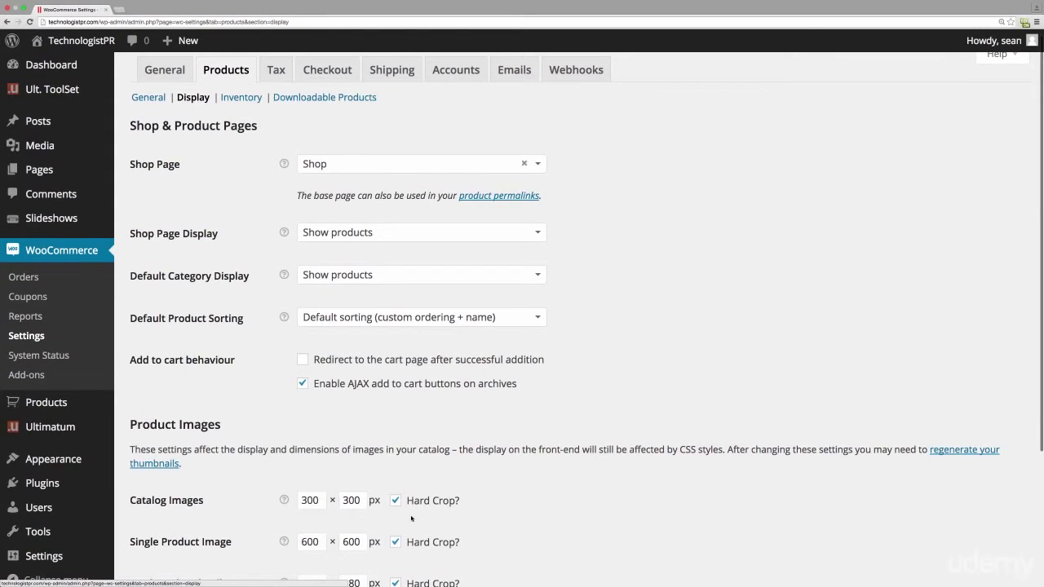
scroll(414, 506, "up", 1)
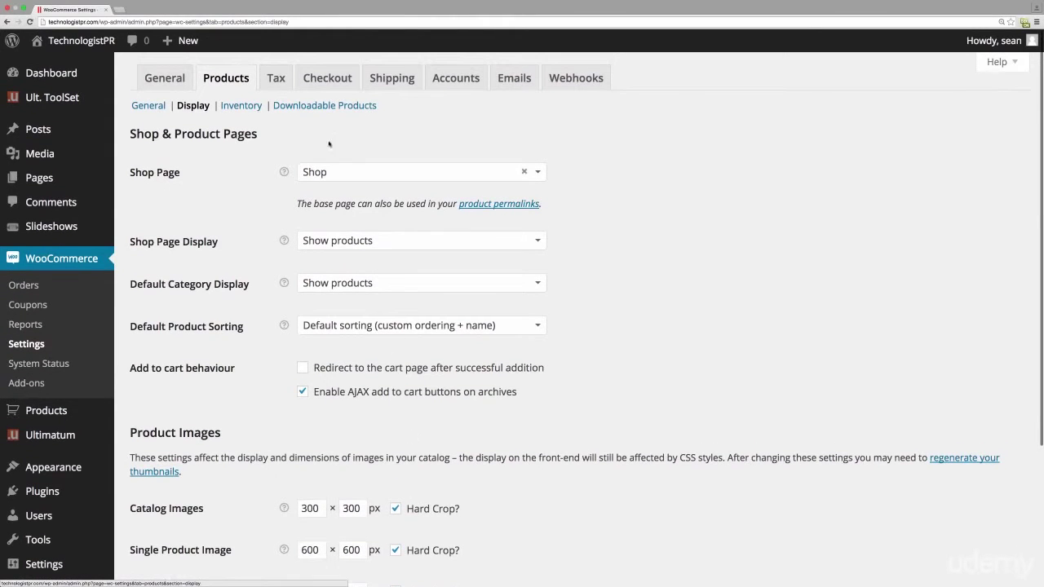
left_click(327, 78)
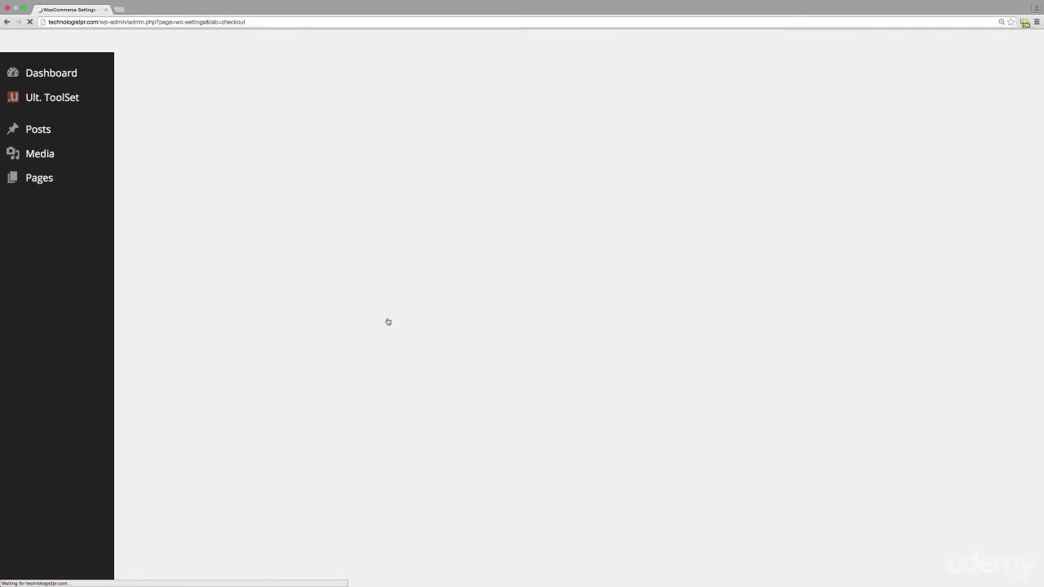
- Make PayPal the default gateway, review its settings, then go to WooCommerce Add-ons
scroll(385, 362, "down", 10)
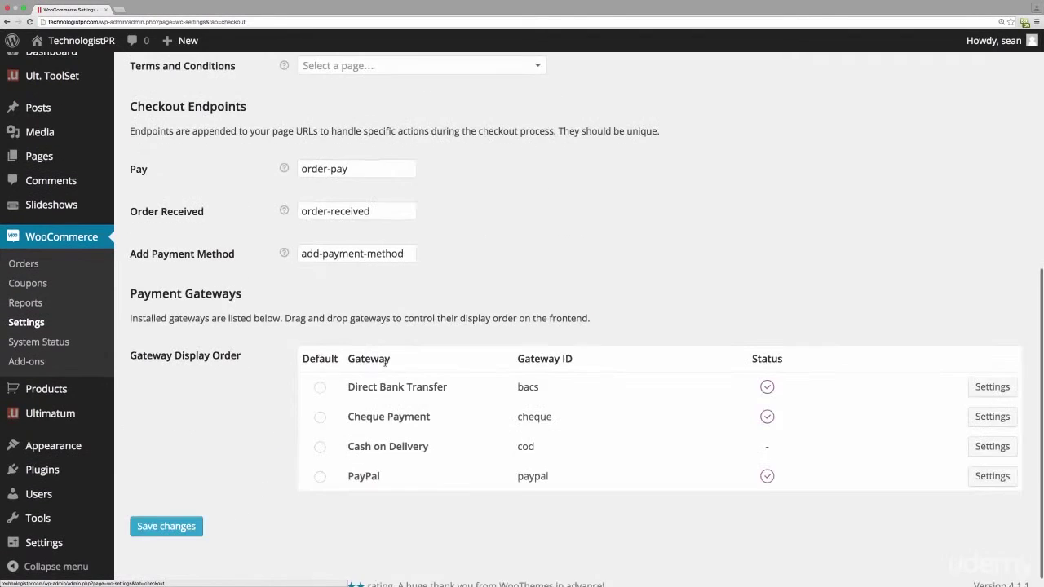
left_click(319, 464)
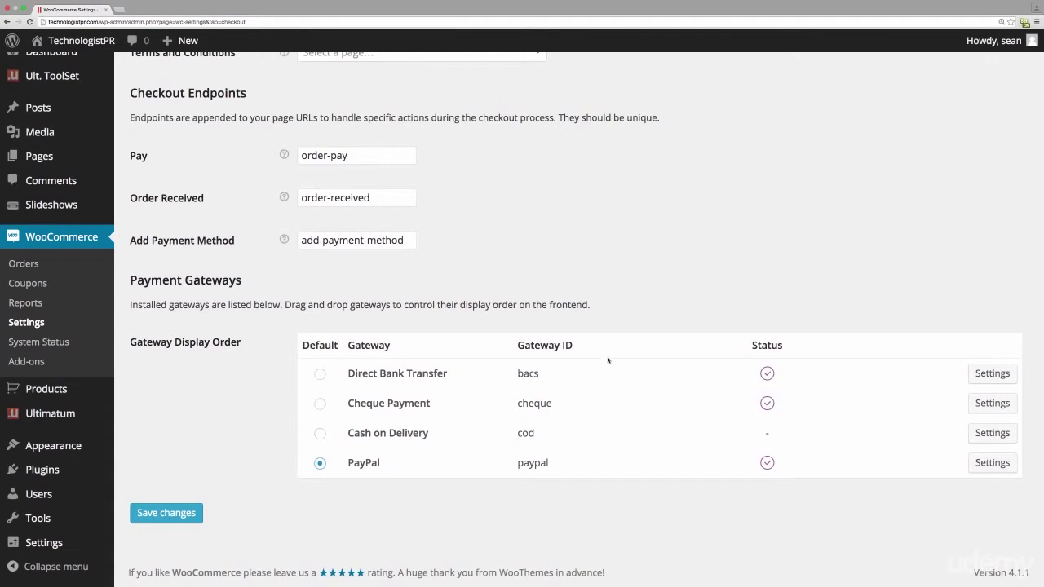
left_click(993, 462)
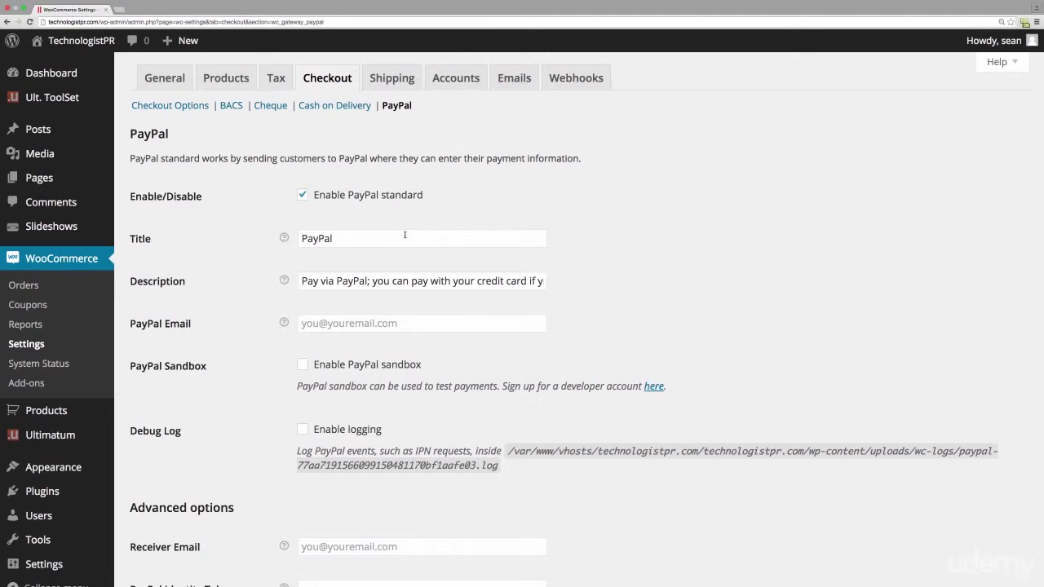
left_click(34, 385)
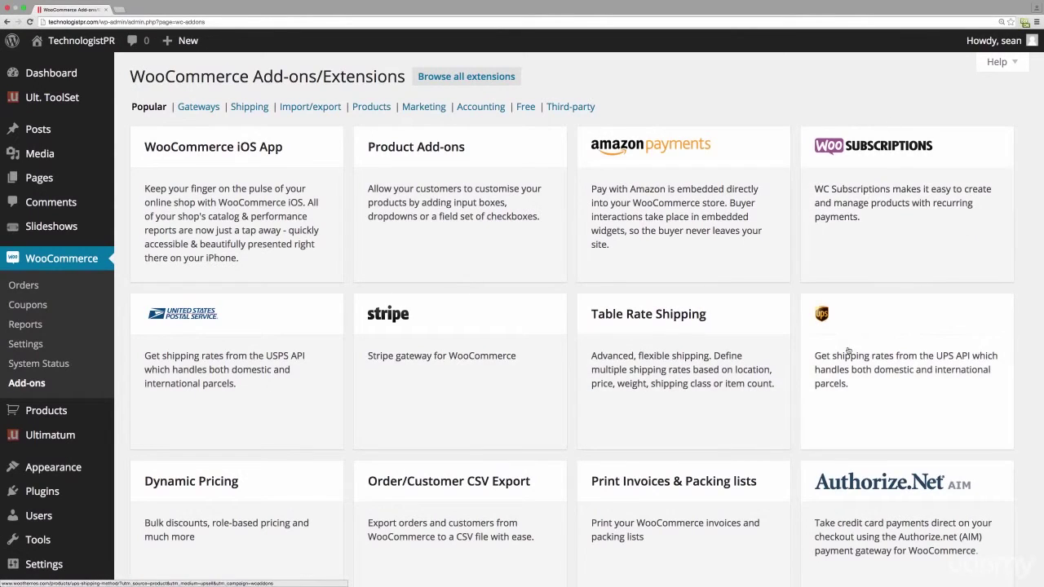
- Scroll through the WooCommerce Add-ons extensions catalogue
scroll(538, 326, "down", 10)
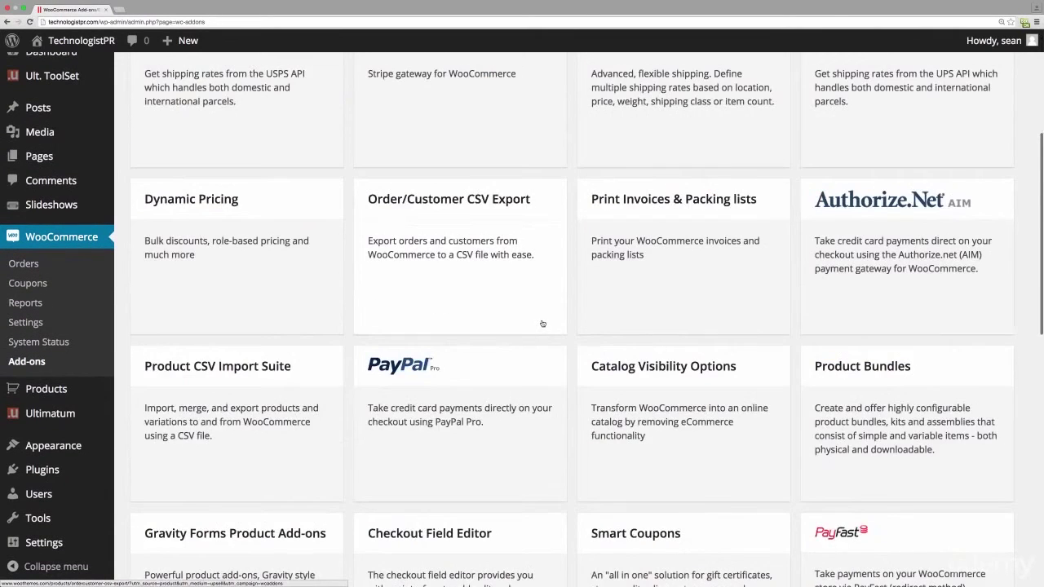
scroll(543, 322, "down", 2)
scroll(543, 322, "down", 2)
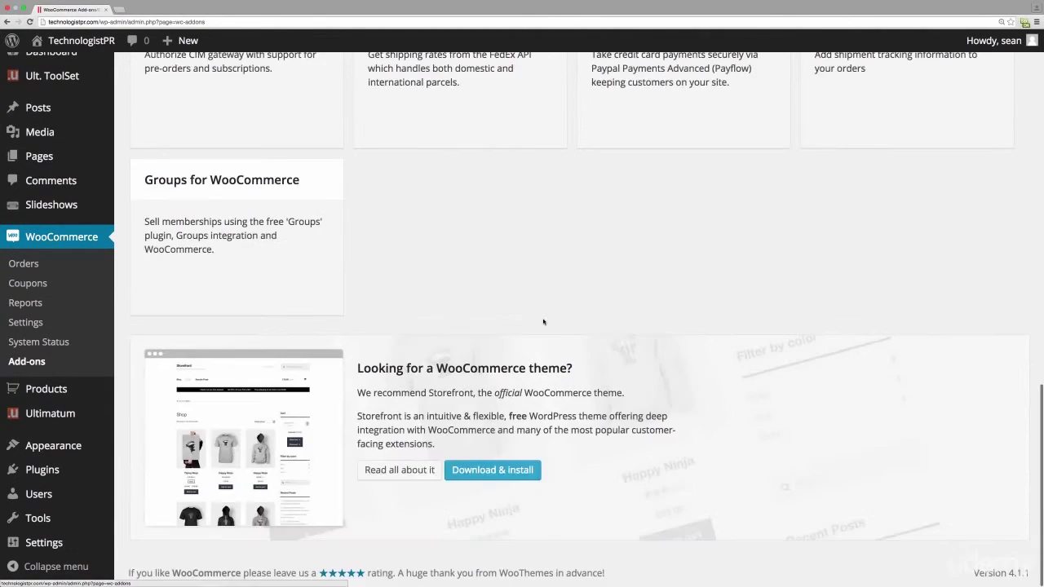
scroll(543, 322, "up", 2)
scroll(543, 323, "up", 15)
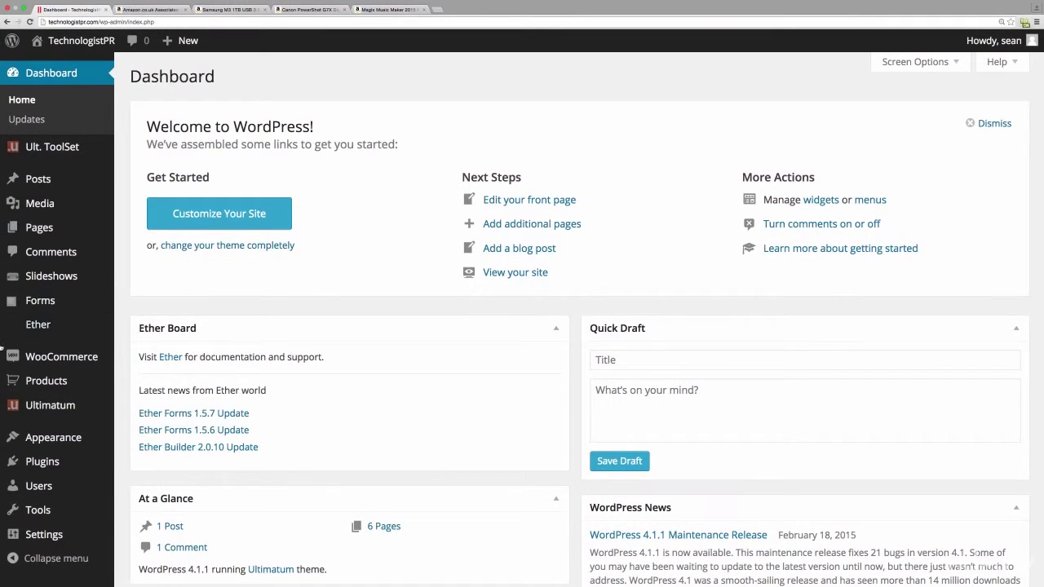
- Start a new product and browse its Product Data tabs, keeping Simple product
mouse_move(77, 381)
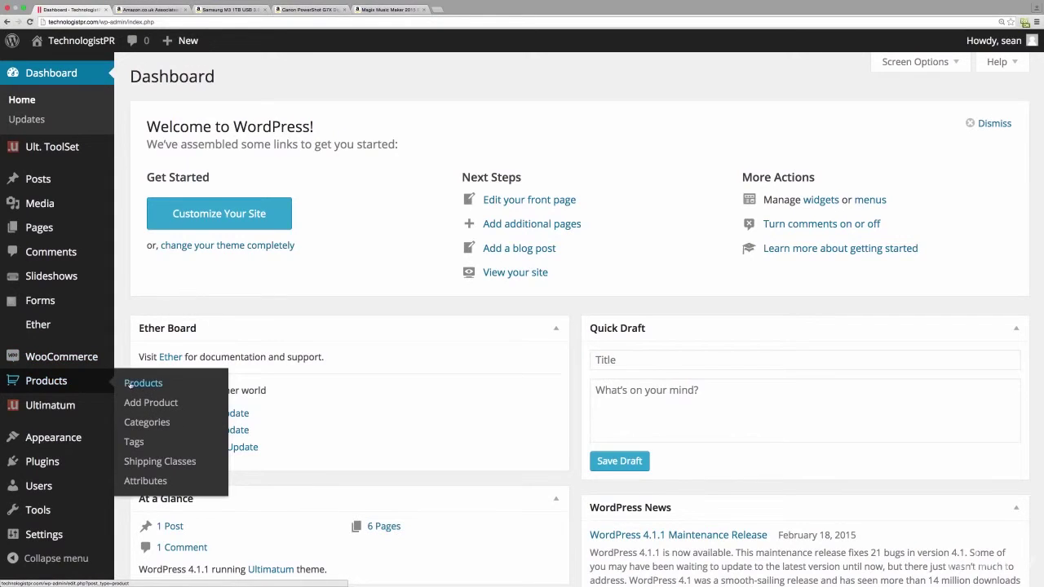
left_click(139, 403)
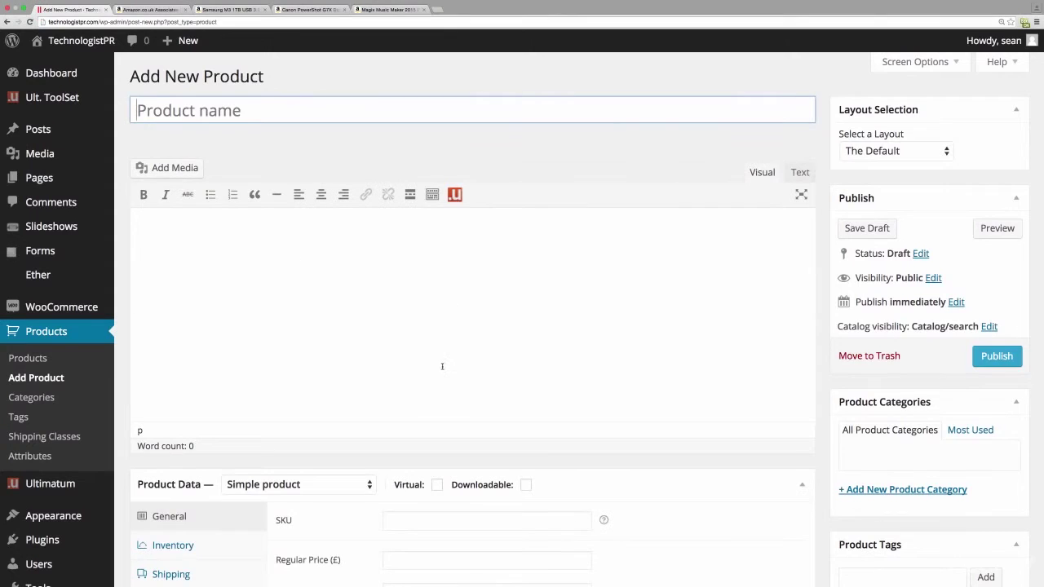
scroll(428, 392, "down", 2)
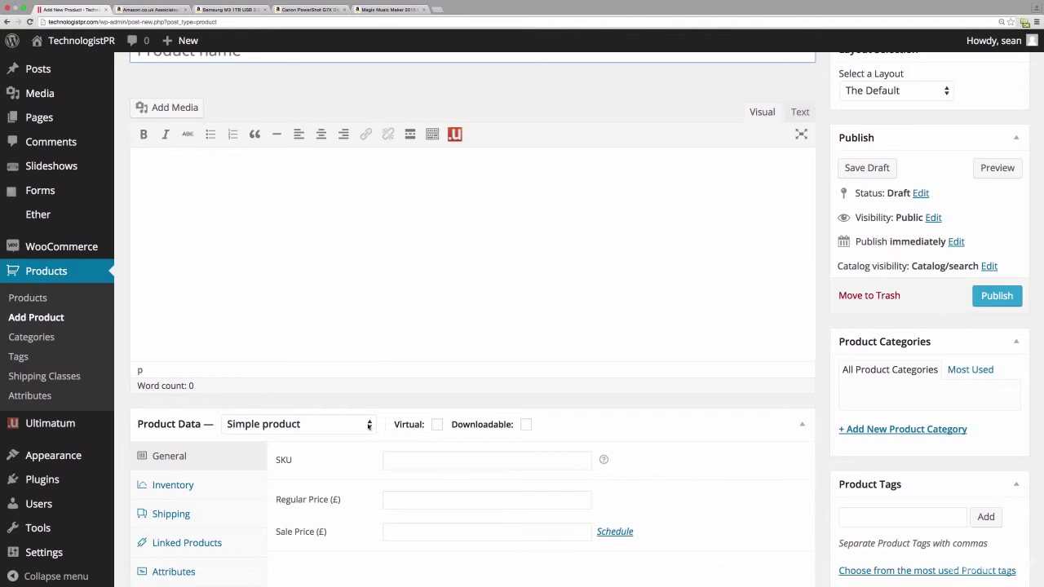
left_click(369, 425)
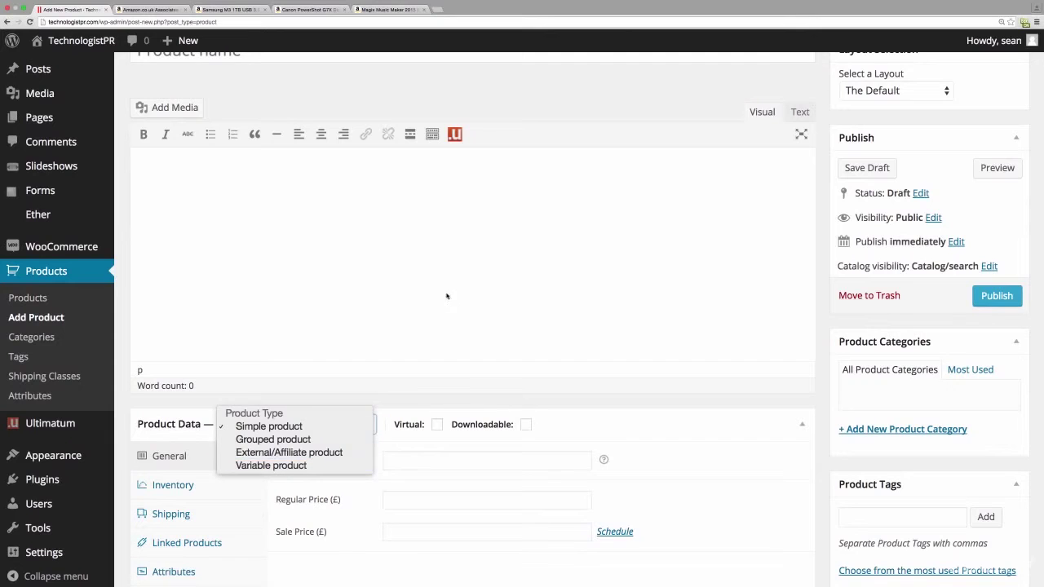
left_click(541, 346)
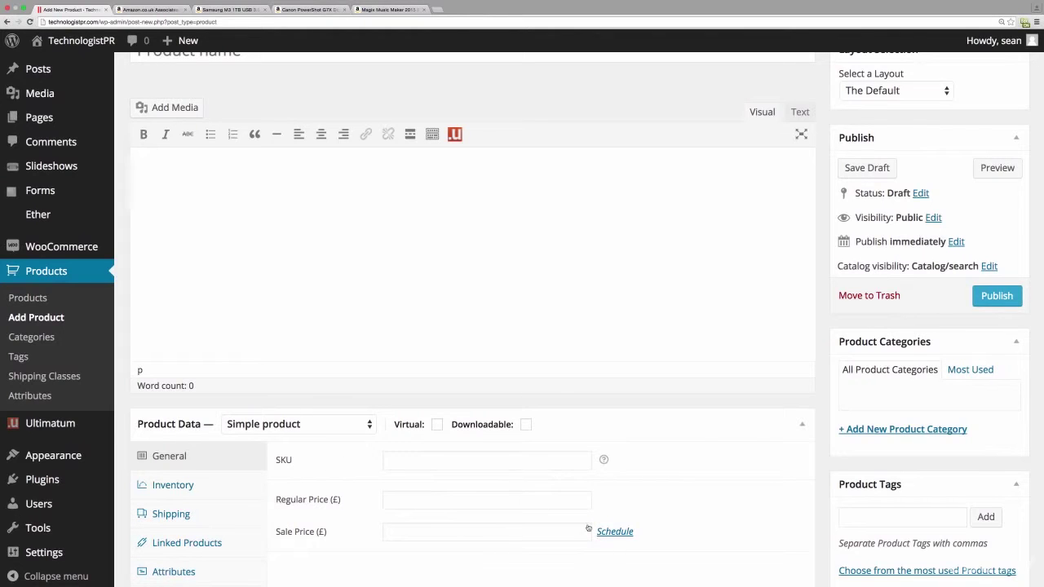
left_click(185, 486)
left_click(181, 515)
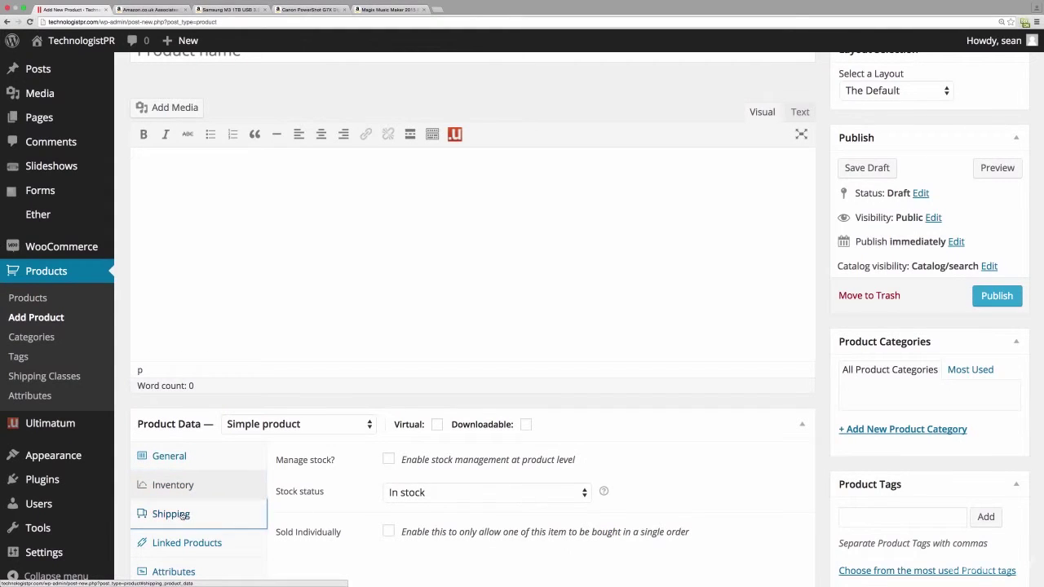
left_click(186, 570)
left_click(192, 551)
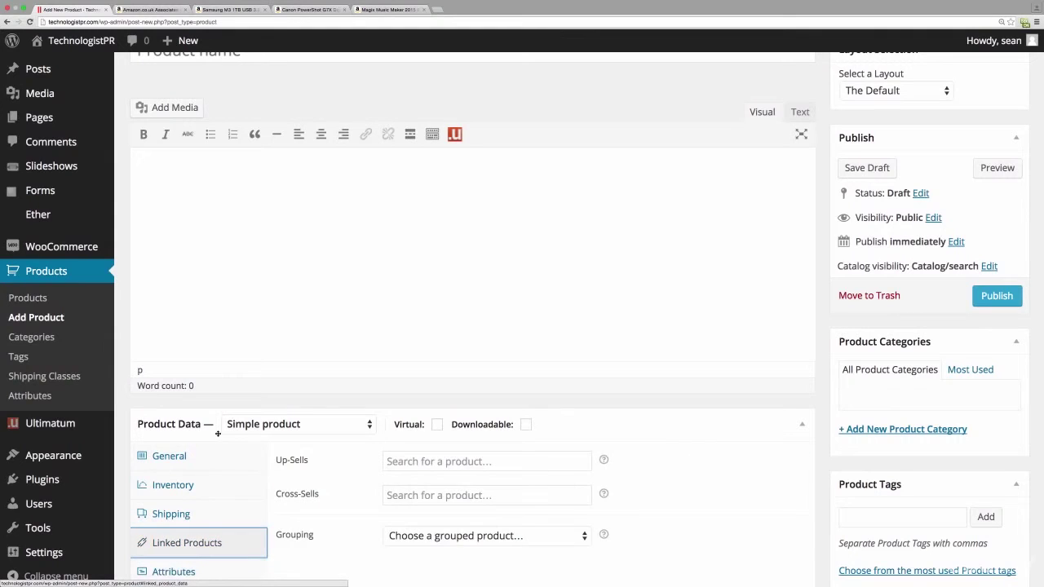
left_click(178, 461)
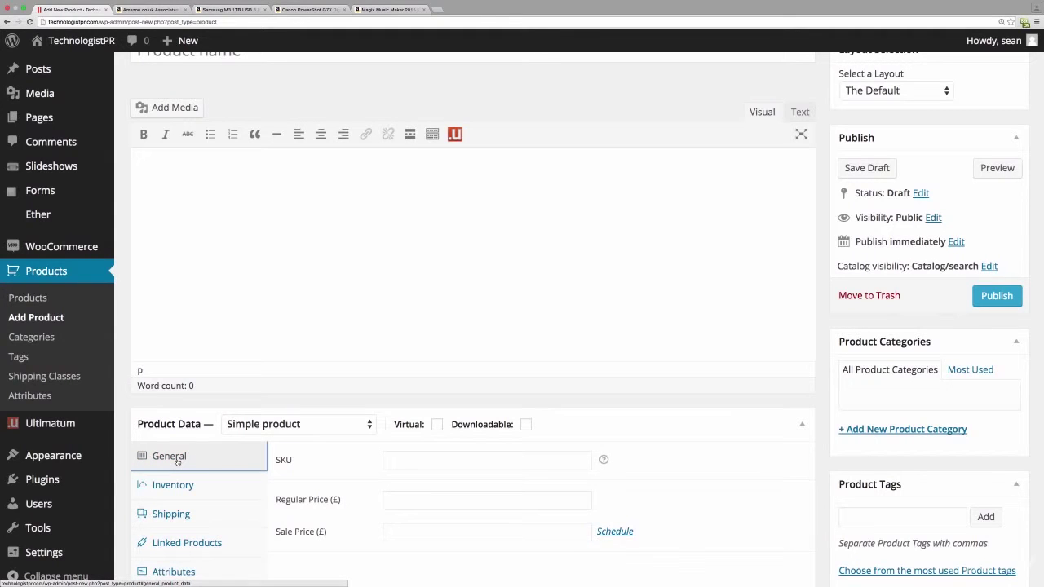
scroll(443, 245, "down", 2)
scroll(441, 240, "up", 3)
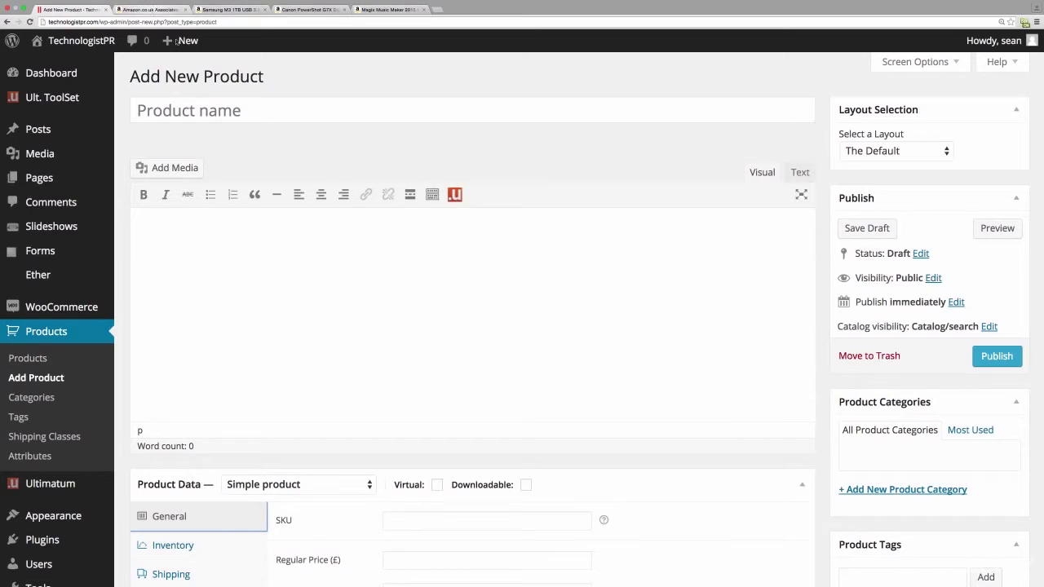
- Make it an External/Affiliate product with the Amazon affiliate link as Product URL
left_click(155, 9)
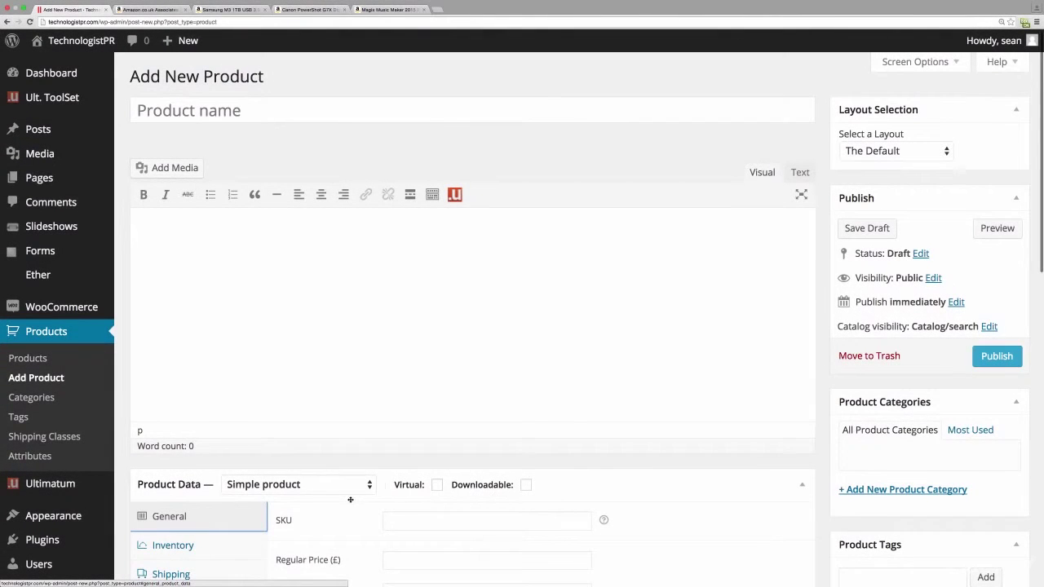
left_click(351, 488)
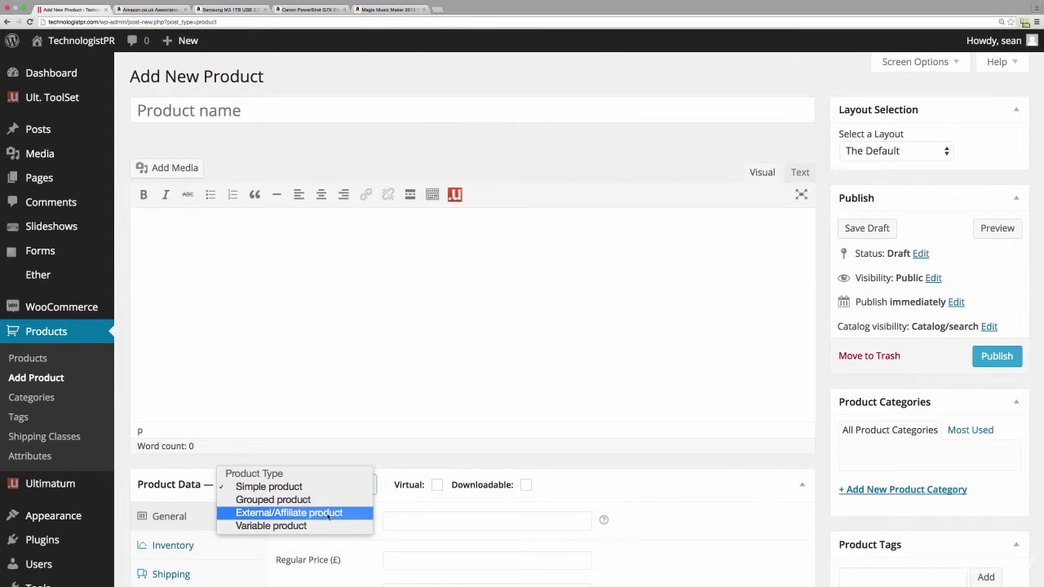
left_click(328, 514)
scroll(474, 520, "down", 2)
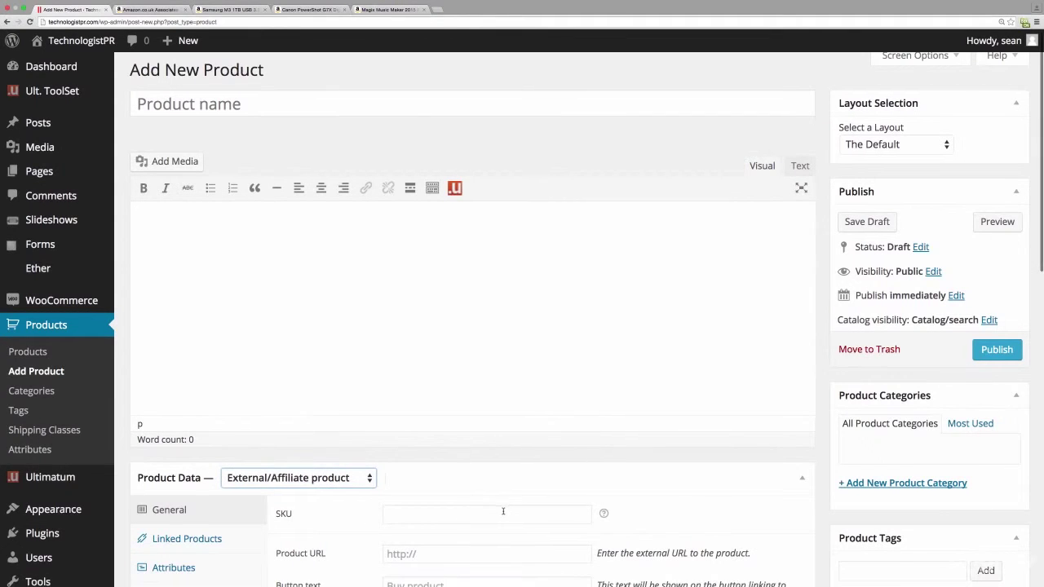
left_click(443, 471)
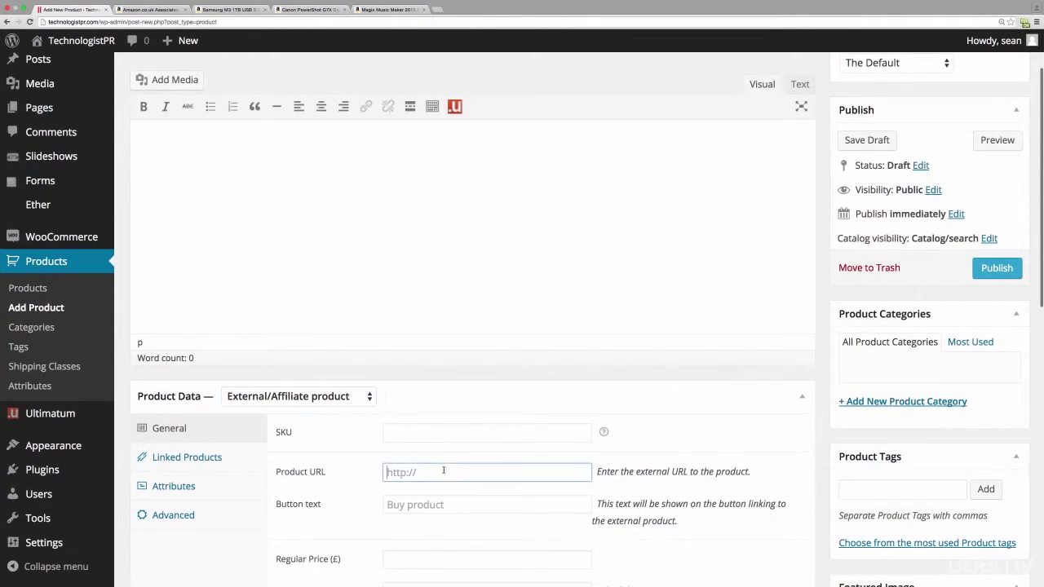
key("super+v")
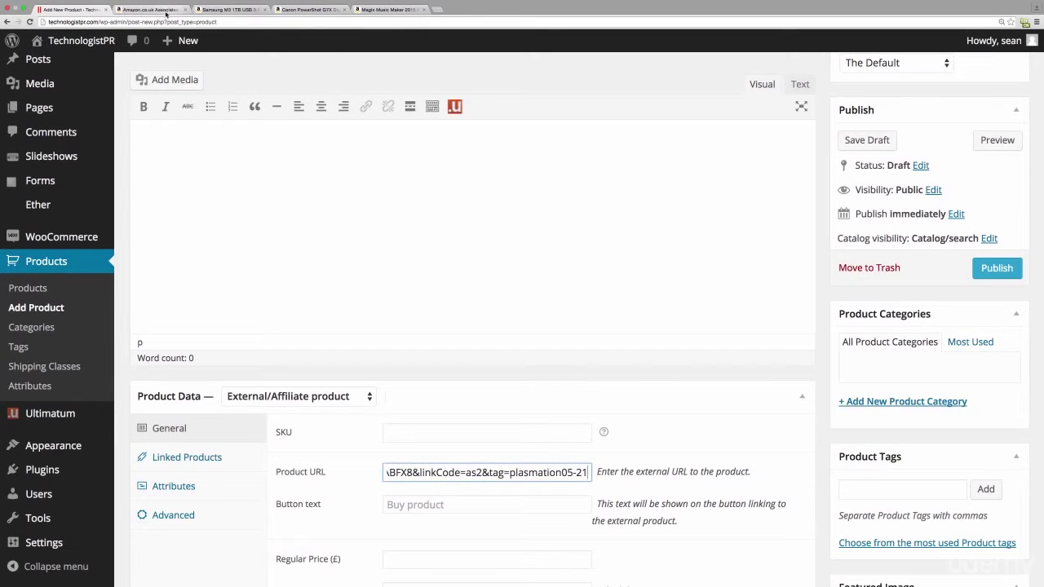
left_click(226, 10)
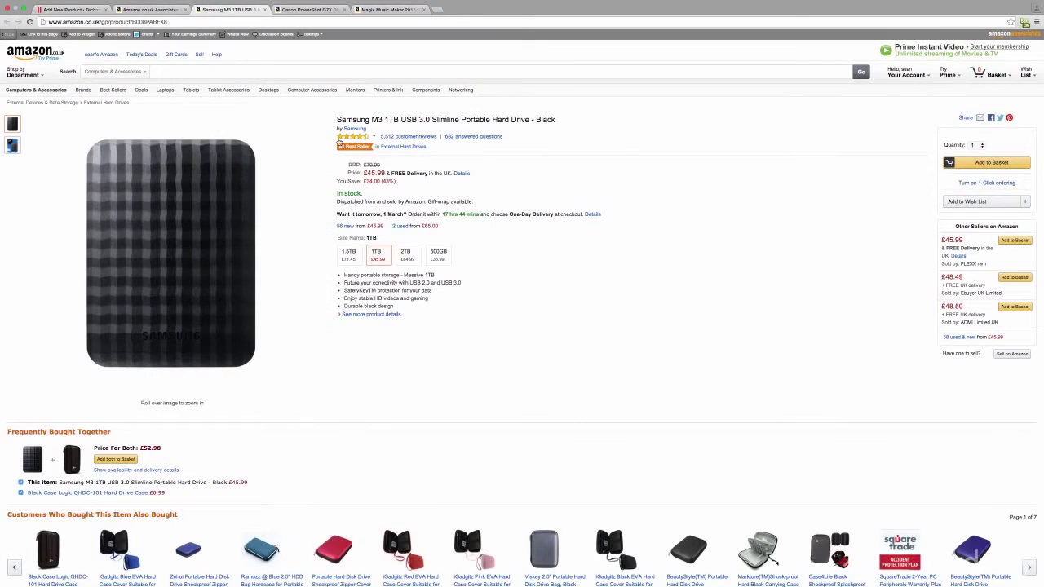
- Name the product 'Samsung M3 1TB USB 3.0 Slimline Portable Hard Drive - Black' from Amazon
left_click_drag(337, 119, 556, 116)
key("super+c")
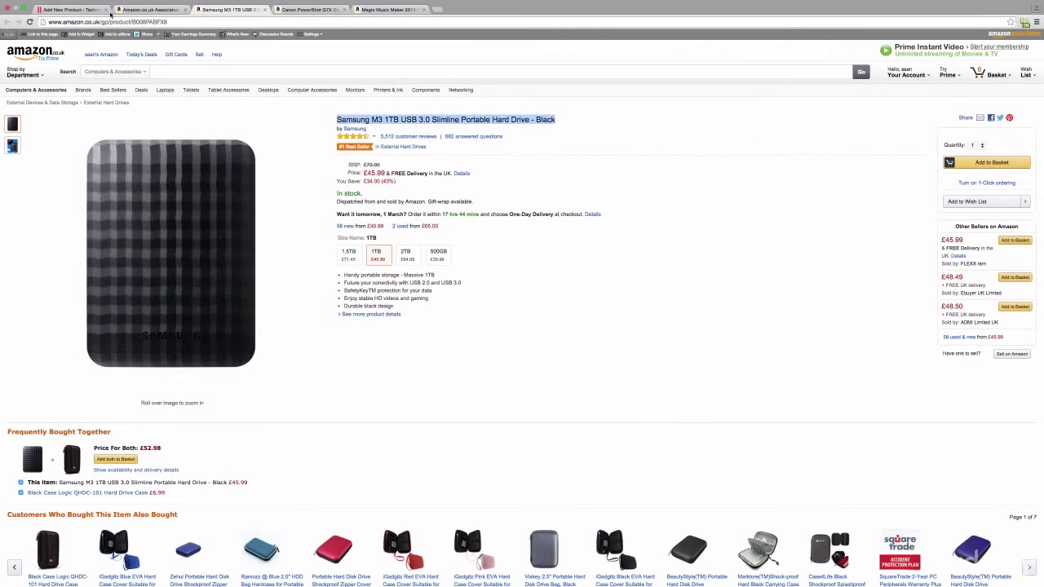
left_click(150, 8)
left_click(71, 9)
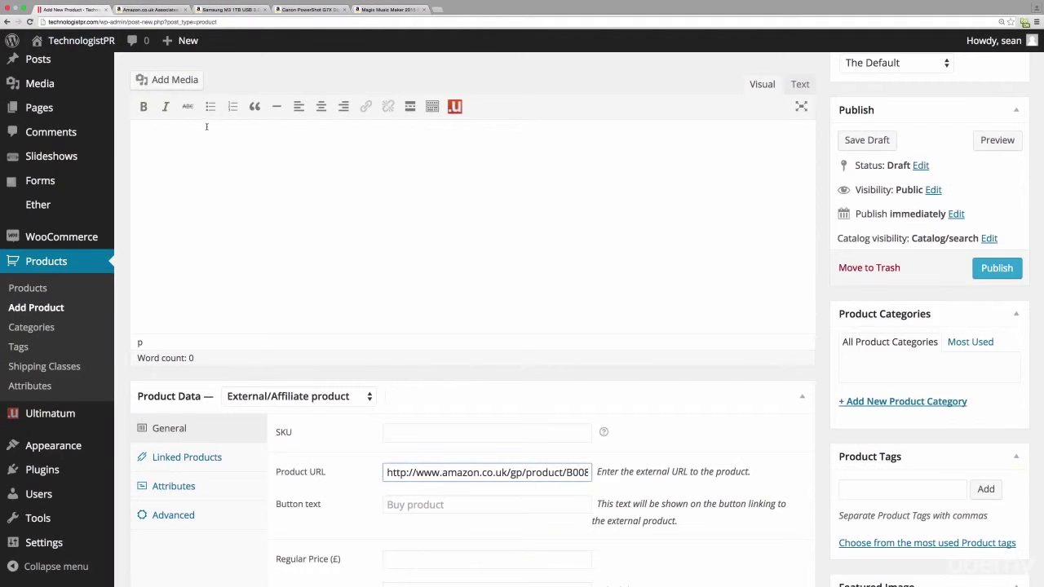
scroll(206, 126, "up", 3)
left_click(246, 103)
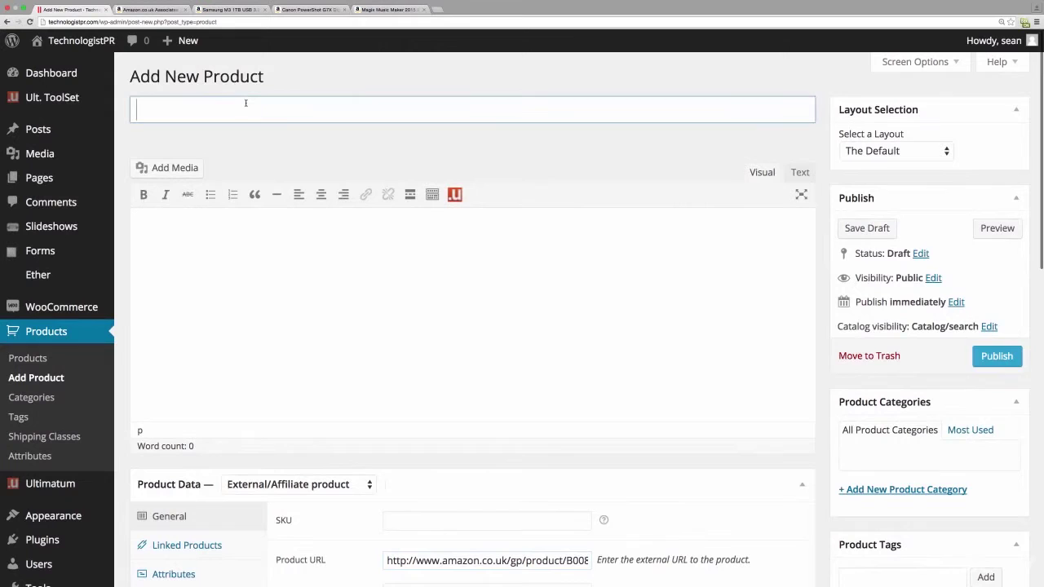
key("super+v")
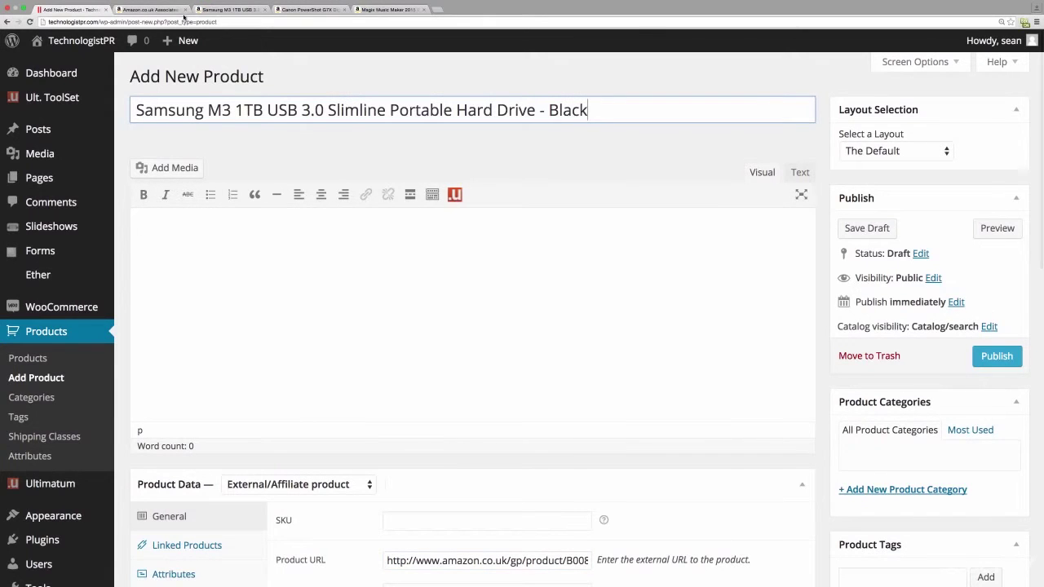
- Paste Amazon's five feature bullets, 'Handy portable storage' to 'Durable black design', into the description
left_click(215, 10)
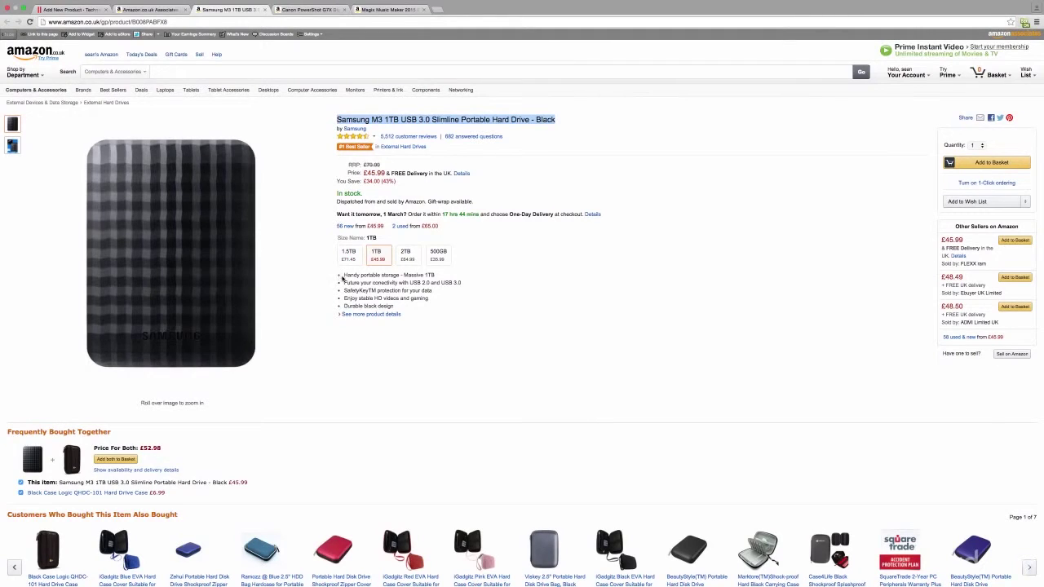
left_click_drag(337, 274, 401, 304)
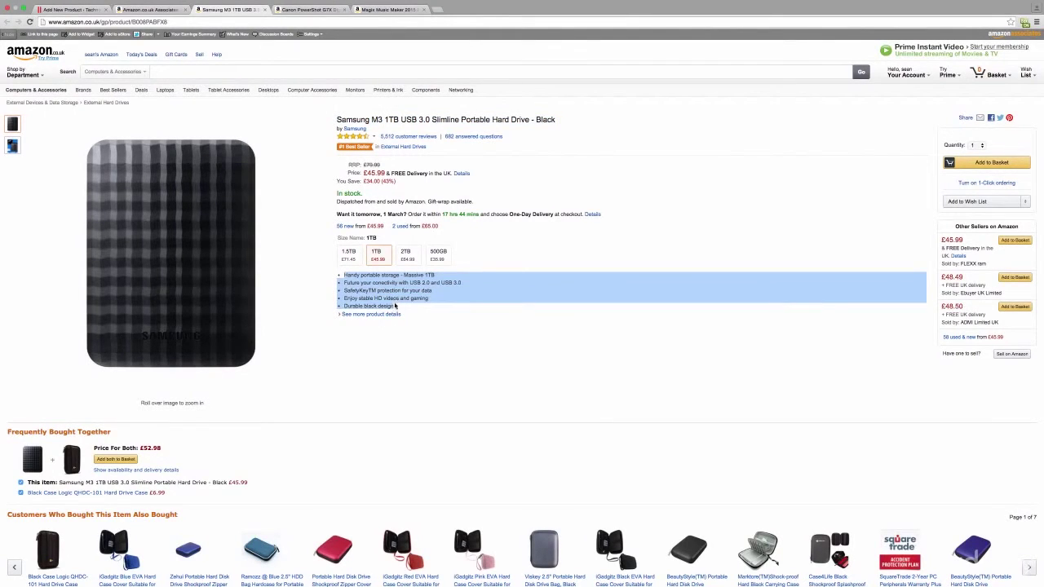
left_click(72, 9)
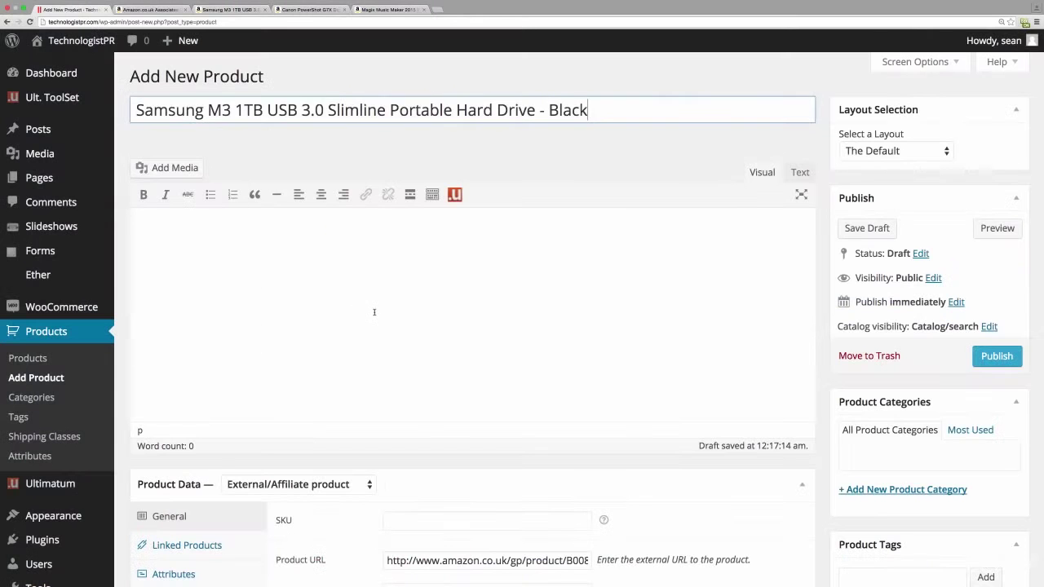
left_click(377, 313)
type("Handy portable storage - Massive 1TB Future your conectivity with USB 2.0 and USB 3.0 SafetyKeyTM protection for your data Enjoy stable HD videos and gaming Durable black design")
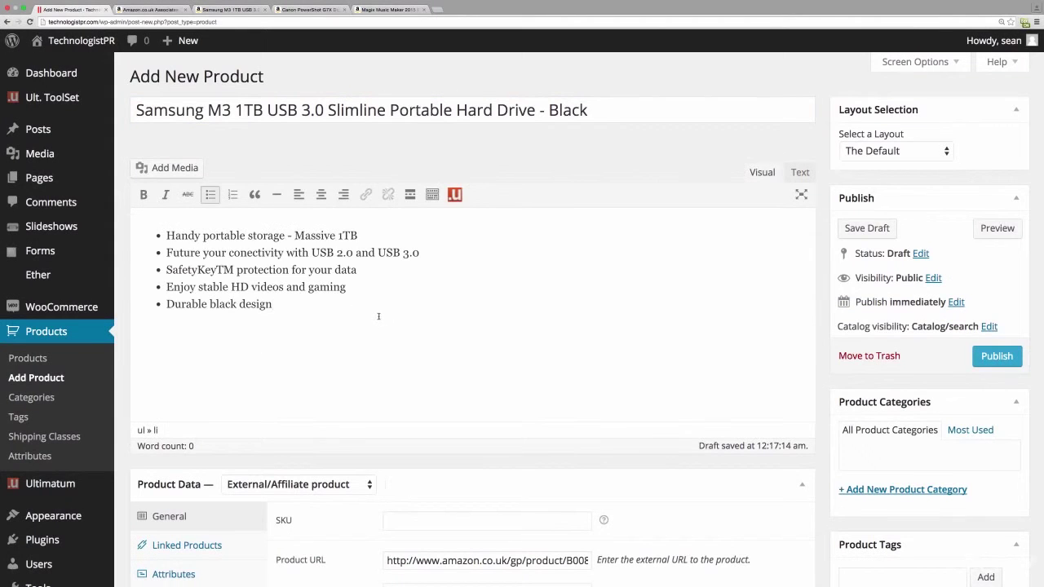
left_click(239, 7)
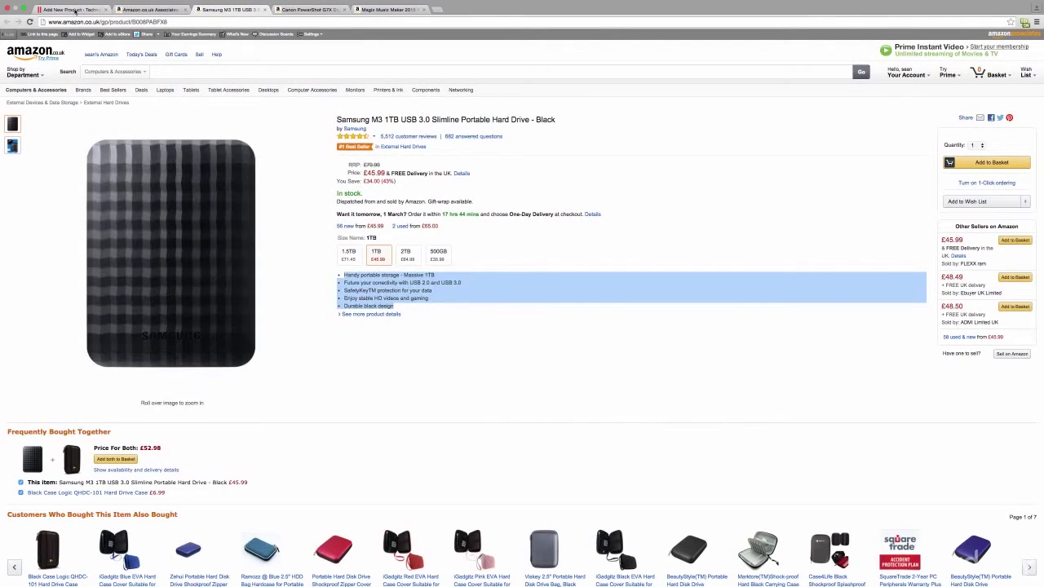
left_click(78, 9)
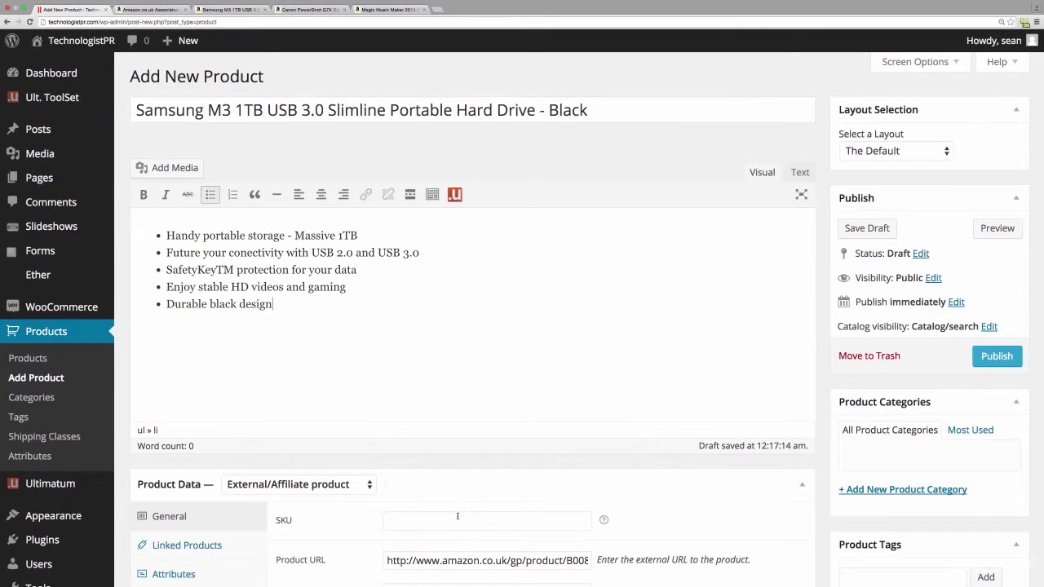
- Set the regular price to 79.99 and the sale price to 45.99
scroll(458, 513, "down", 8)
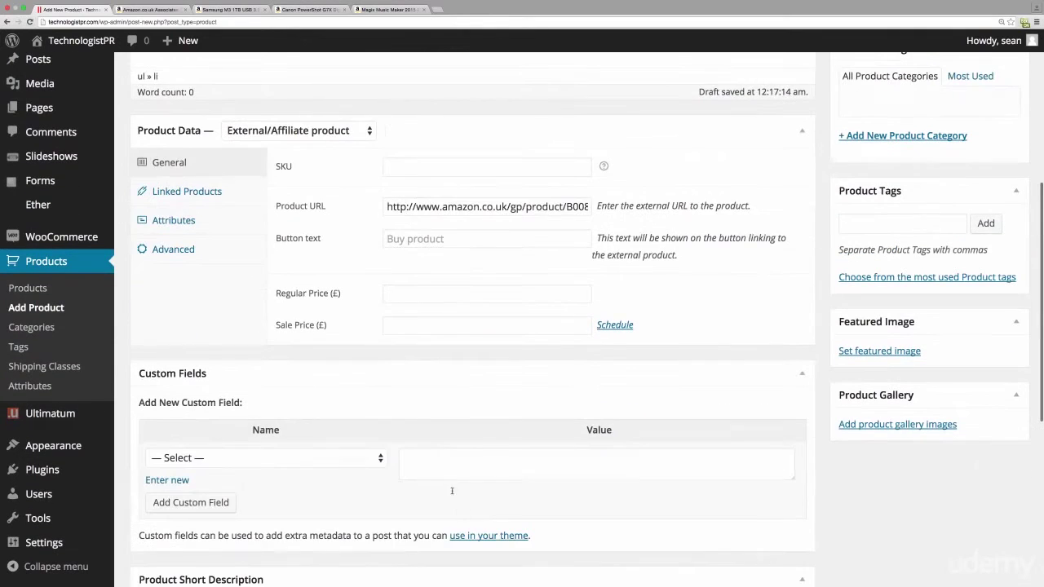
left_click(404, 324)
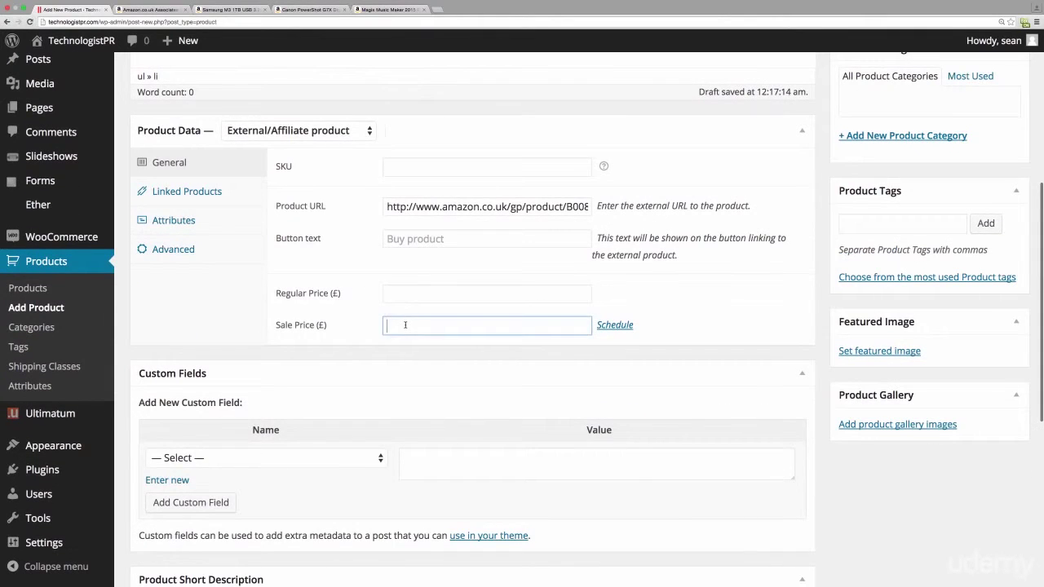
type("45.99")
left_click(206, 9)
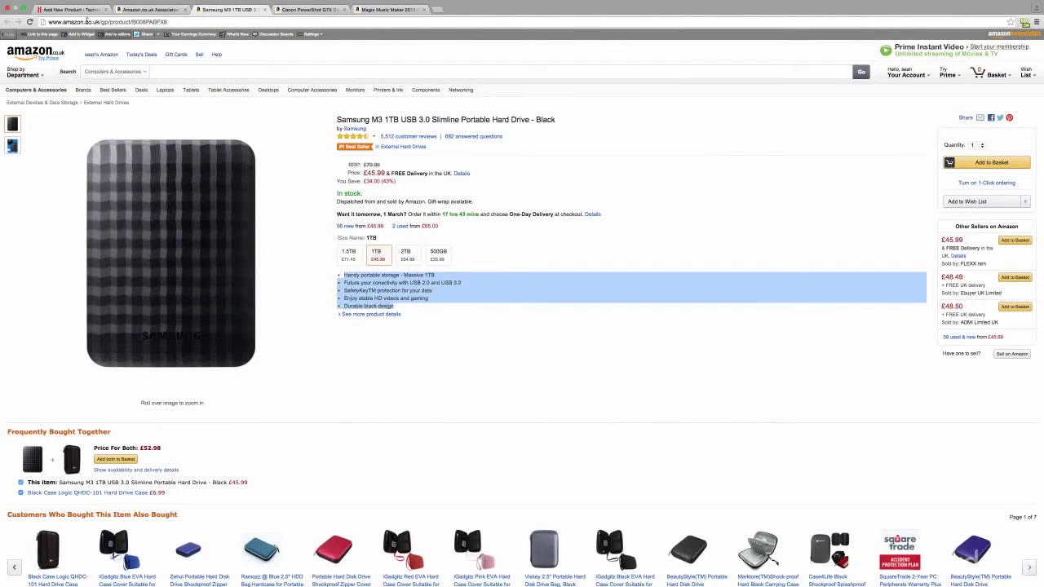
left_click(71, 9)
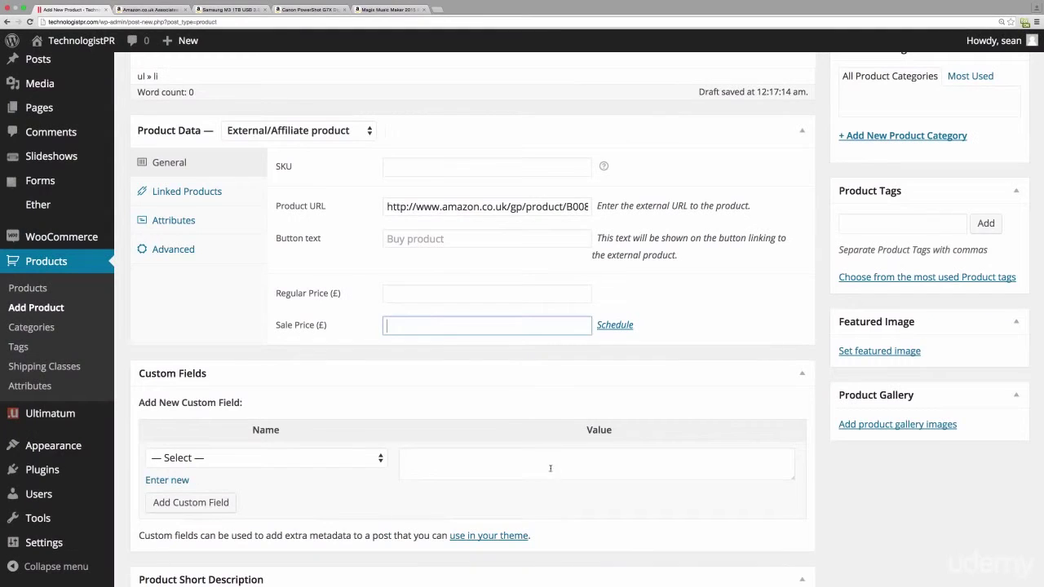
left_click(413, 298)
type("79")
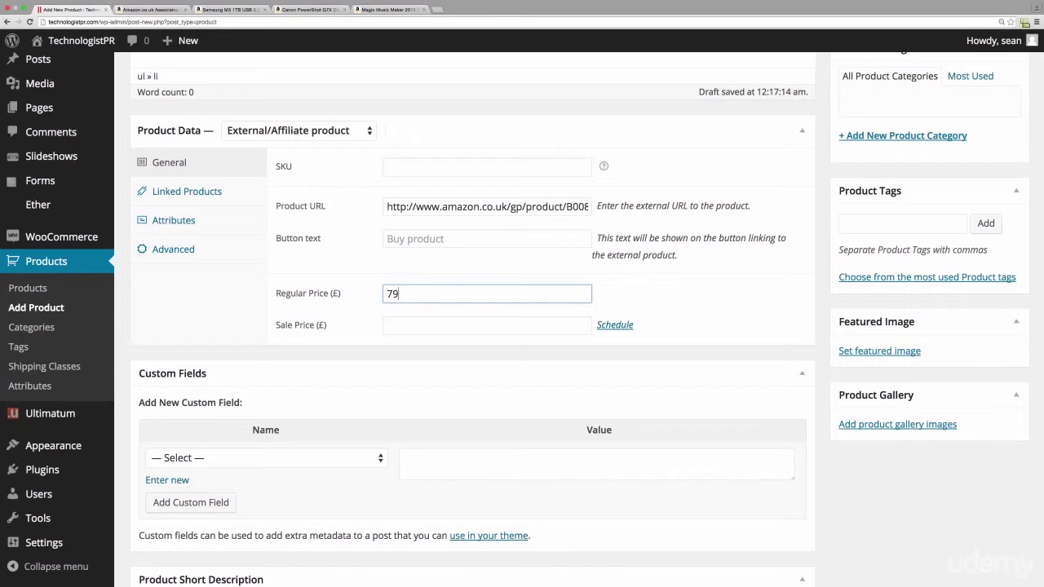
type(".99")
left_click(416, 323)
type("45")
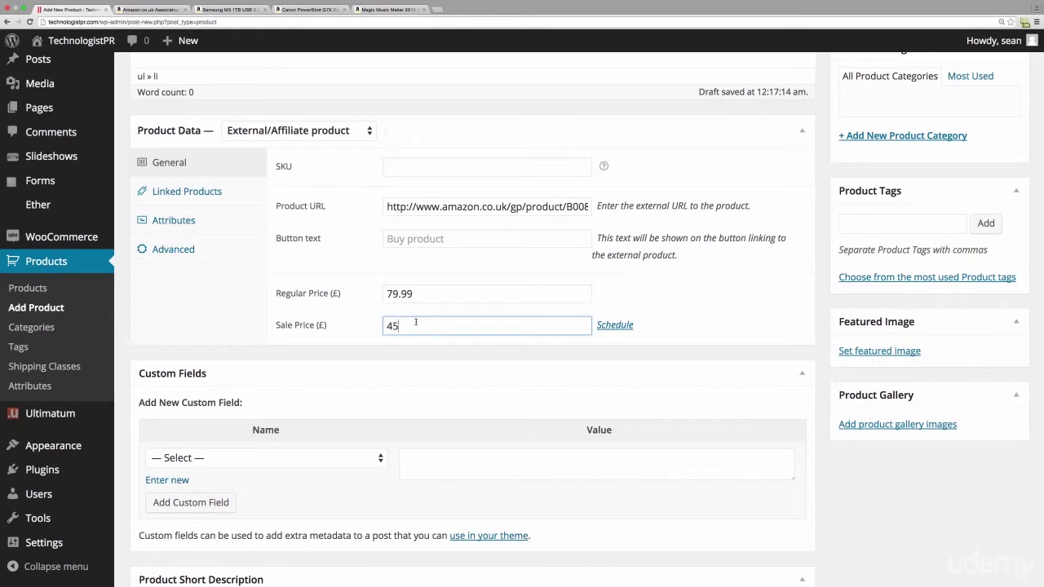
type(".99")
- Publish the Samsung M3 1TB hard drive product
scroll(529, 375, "up", 4)
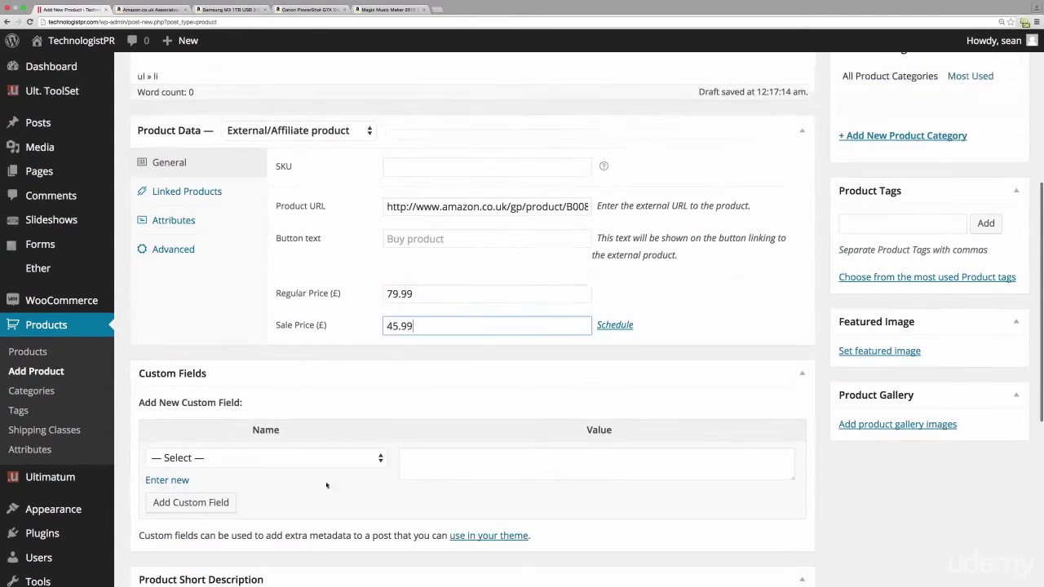
scroll(673, 353, "up", 5)
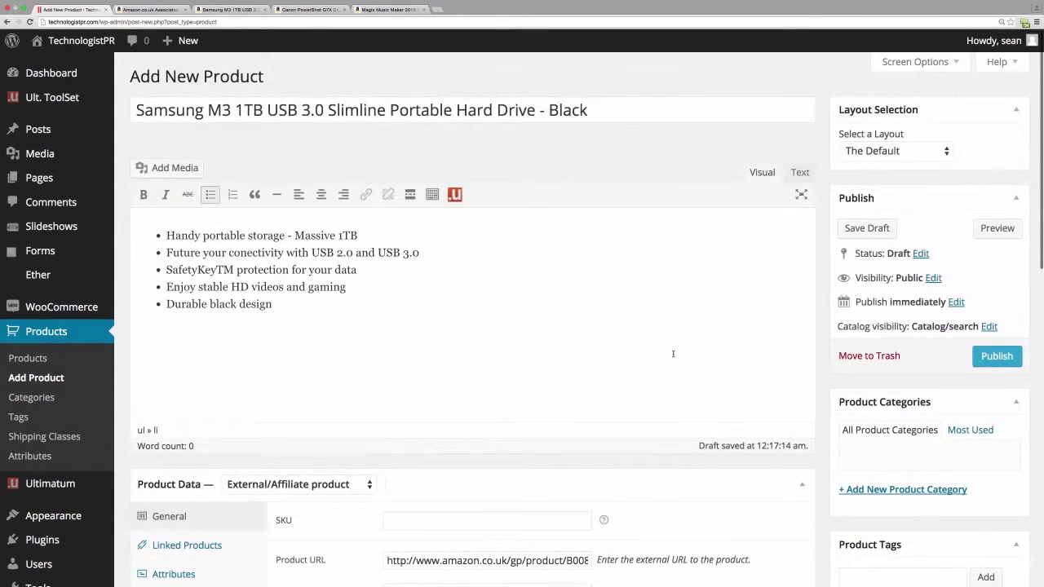
left_click(997, 355)
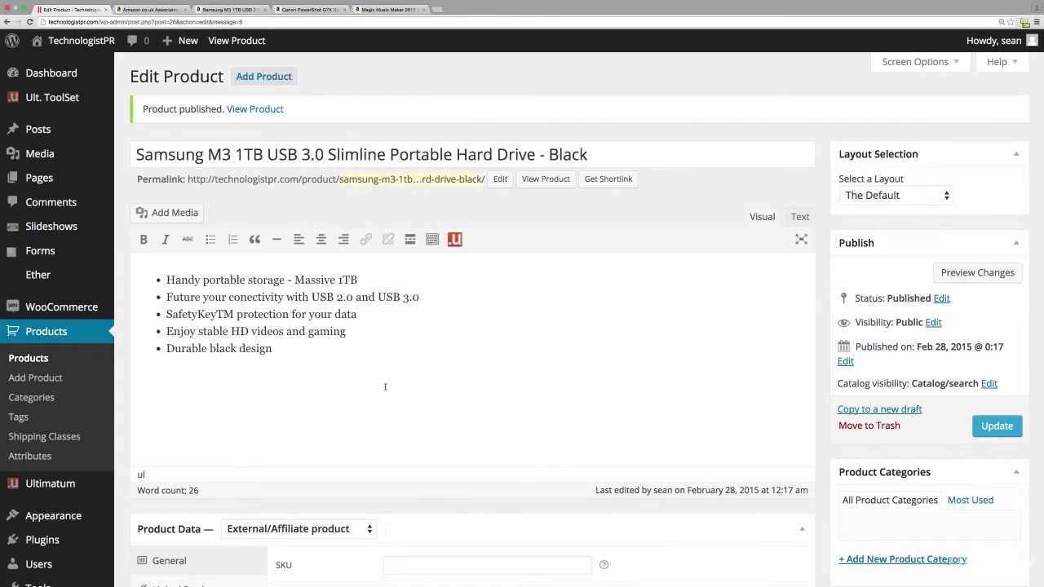
scroll(385, 386, "down", 5)
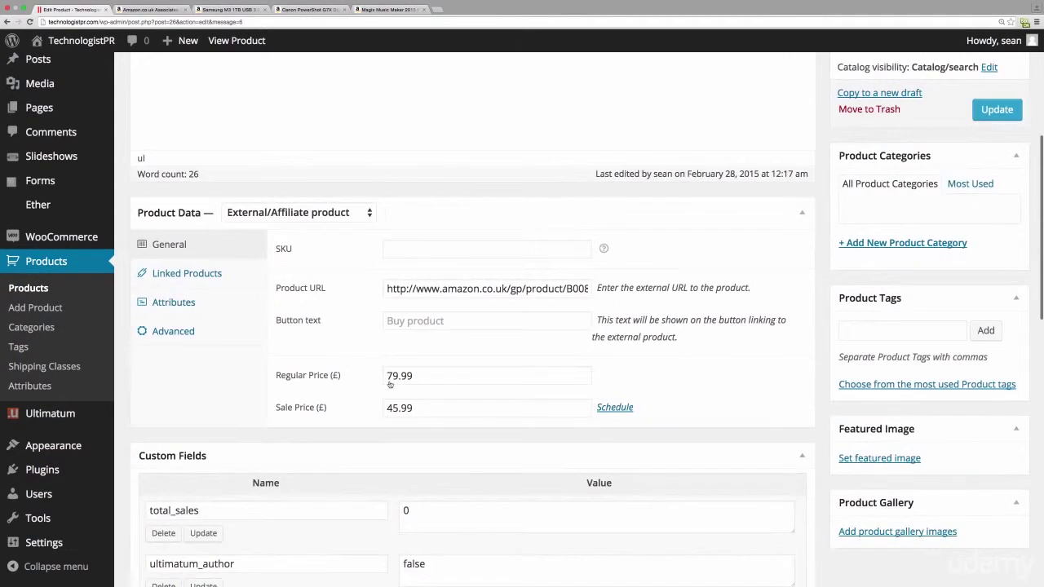
scroll(604, 364, "down", 1)
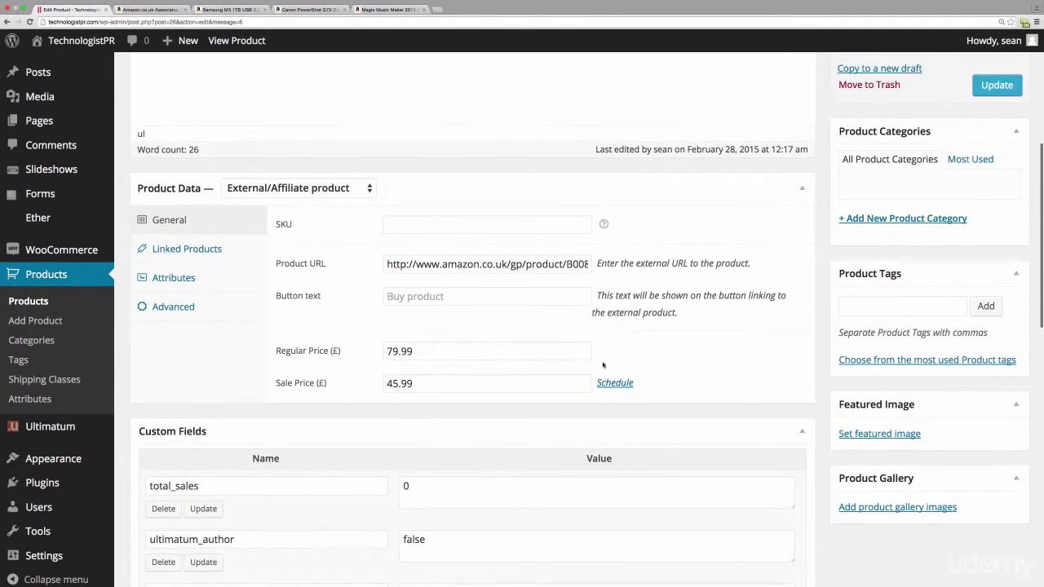
scroll(603, 365, "up", 5)
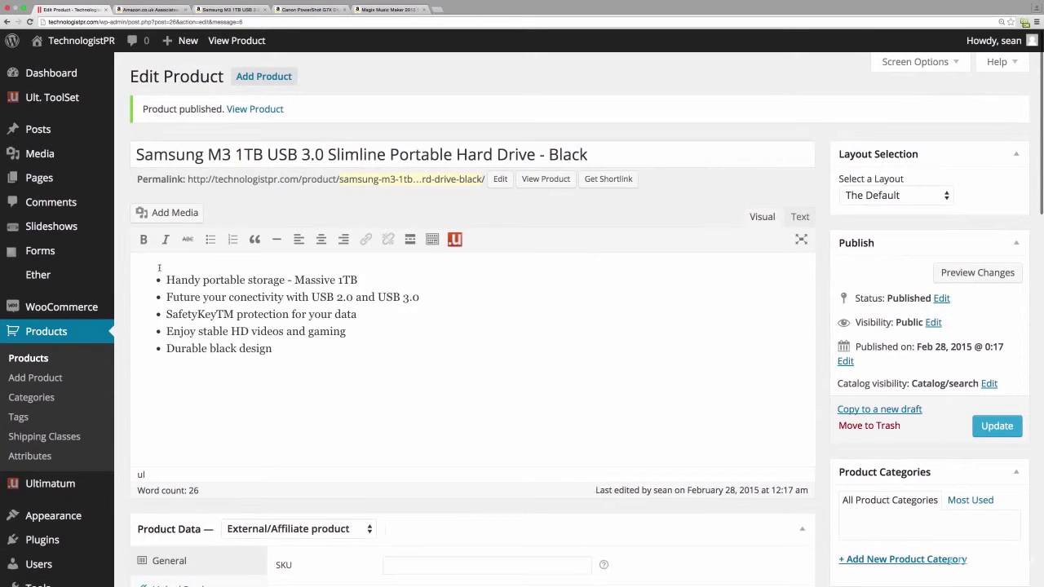
- Upload Samsung Harddrive.jpg and insert it at the top of the product description
left_click(166, 213)
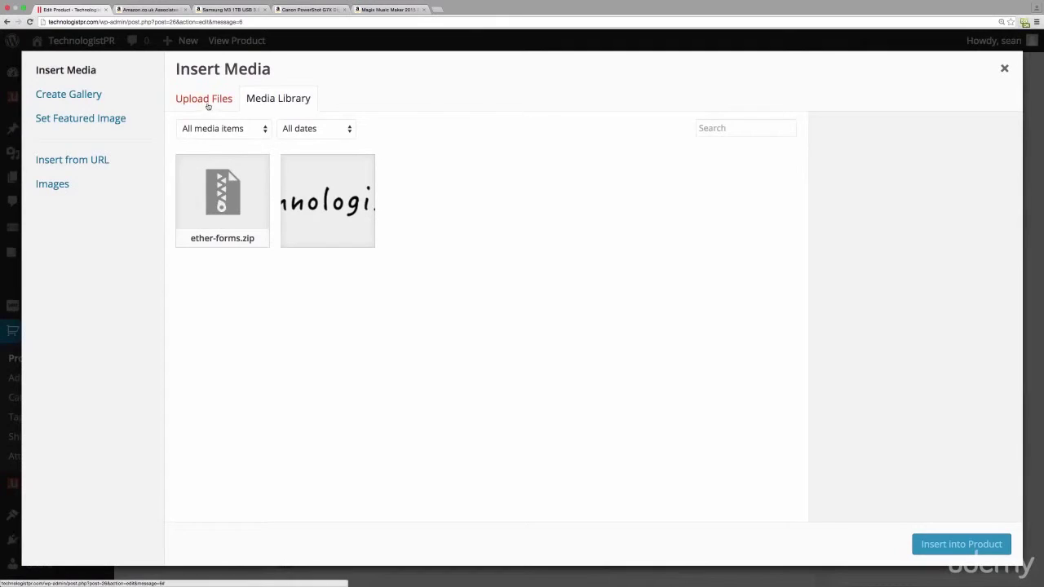
left_click(207, 103)
left_click(612, 310)
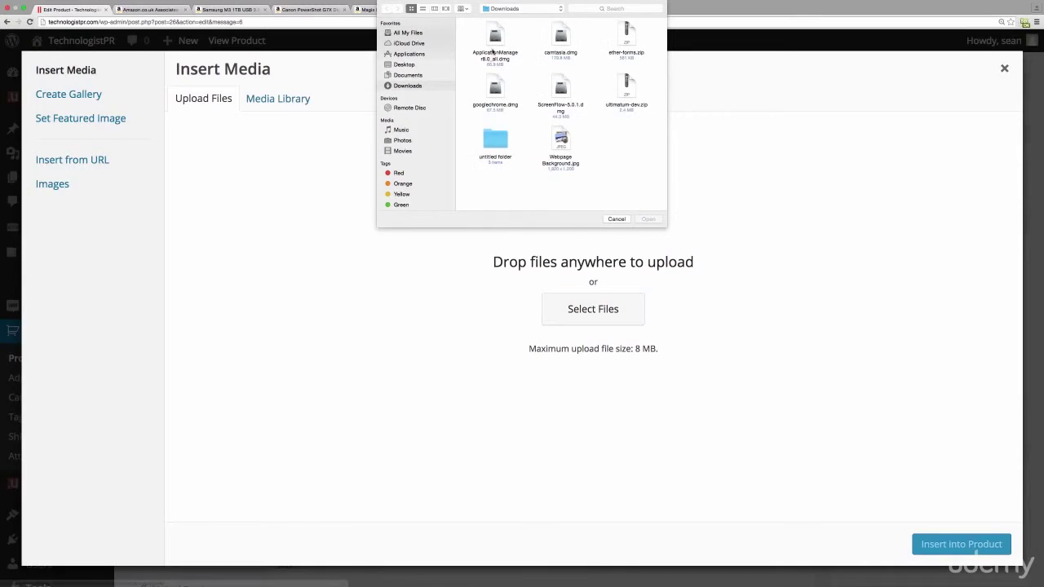
double_click(494, 139)
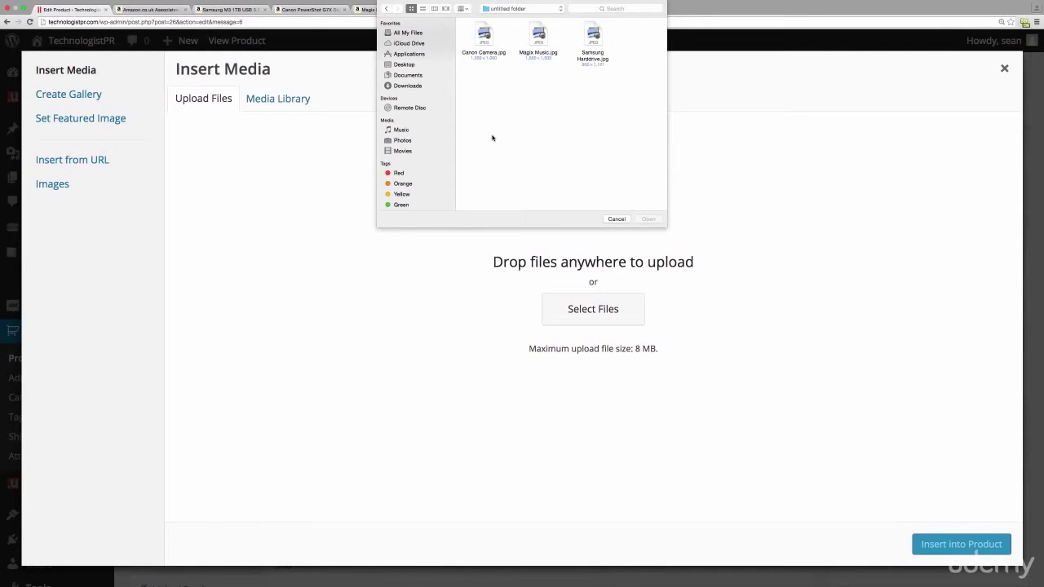
left_click(594, 34)
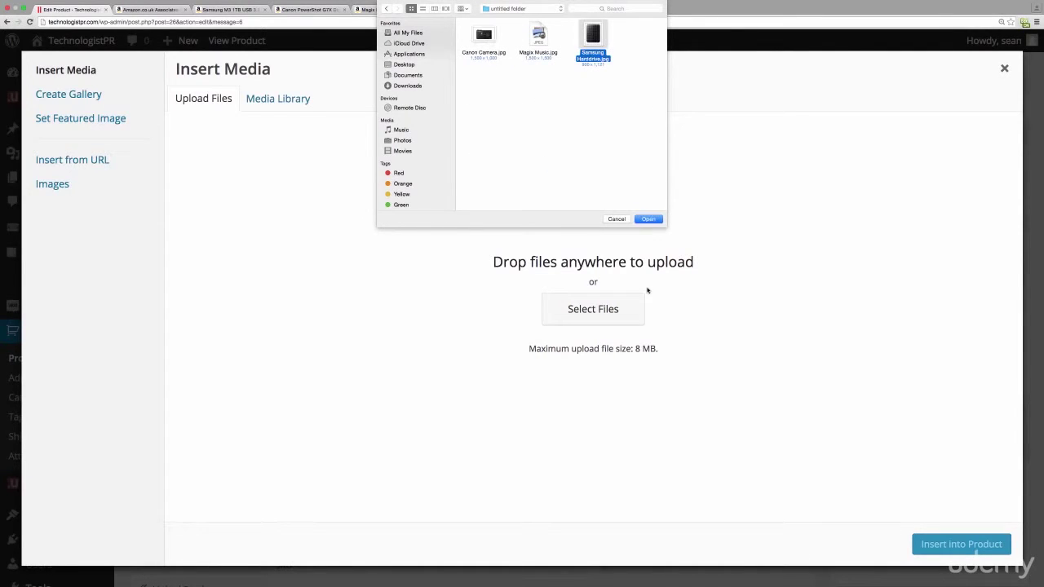
left_click(652, 218)
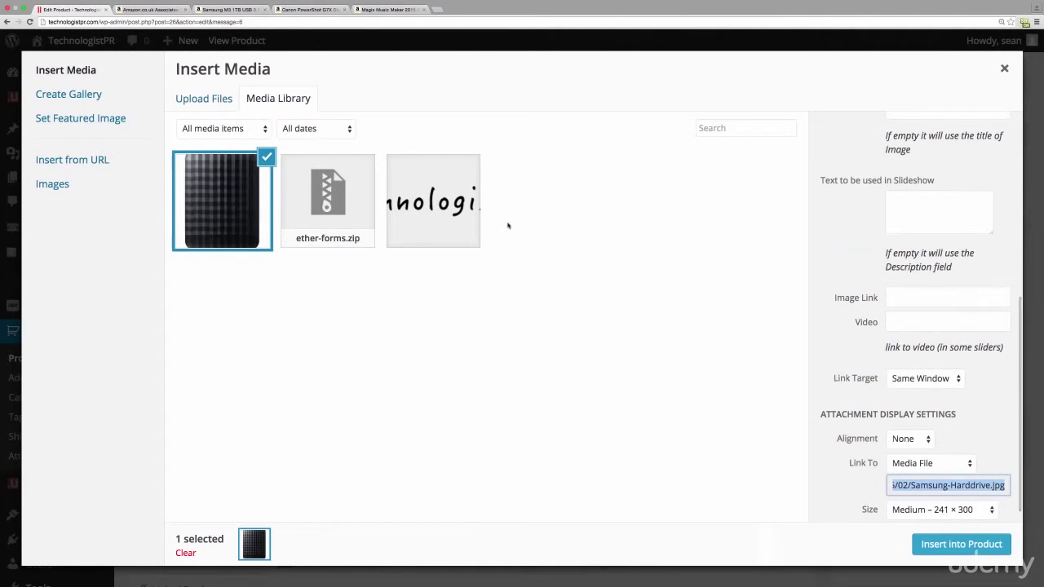
left_click(936, 545)
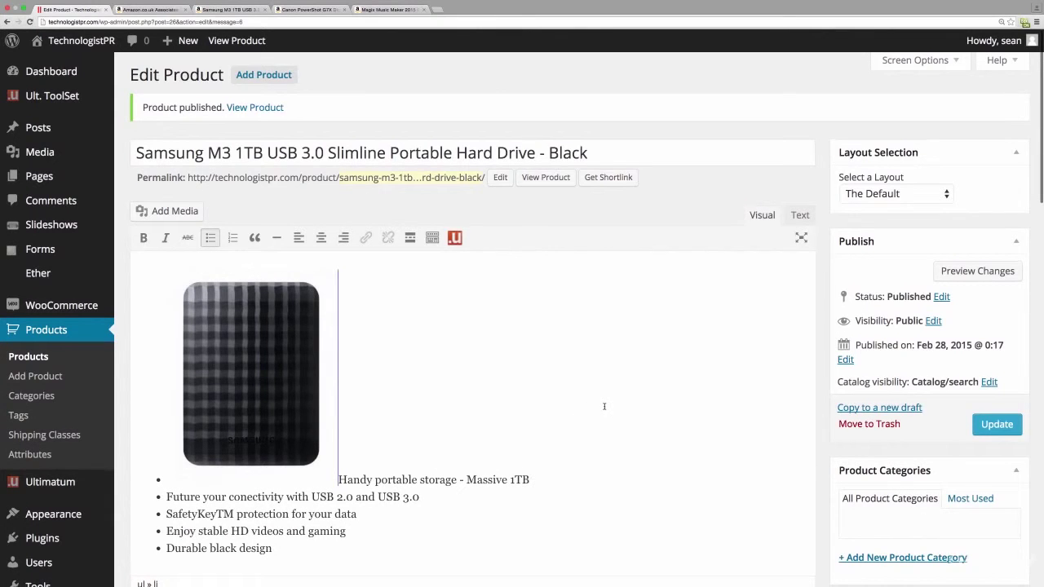
- Move the feature bullets onto a new line below the photo and update the product
scroll(595, 407, "down", 5)
scroll(608, 407, "up", 4)
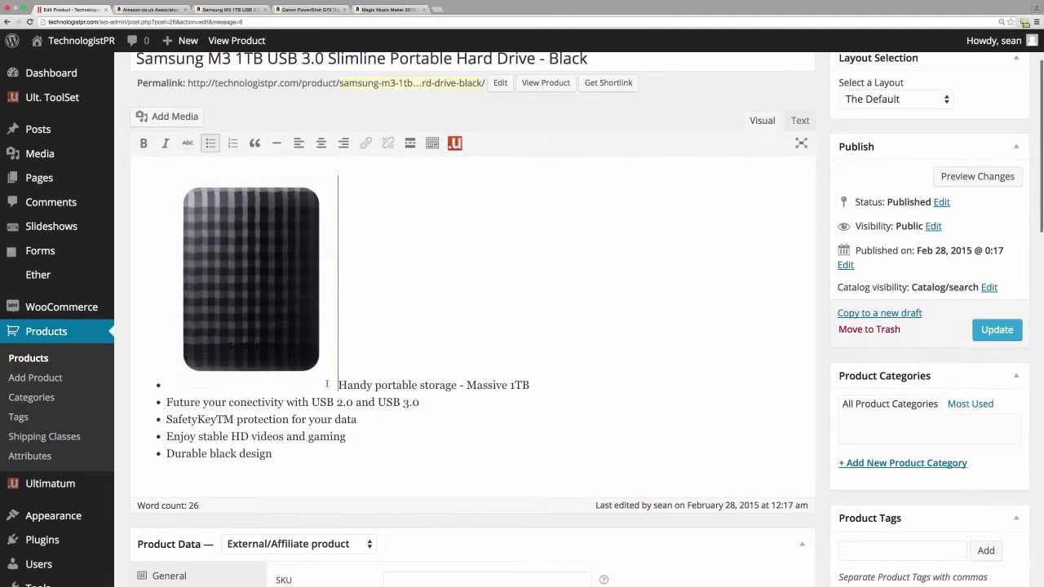
key("Return")
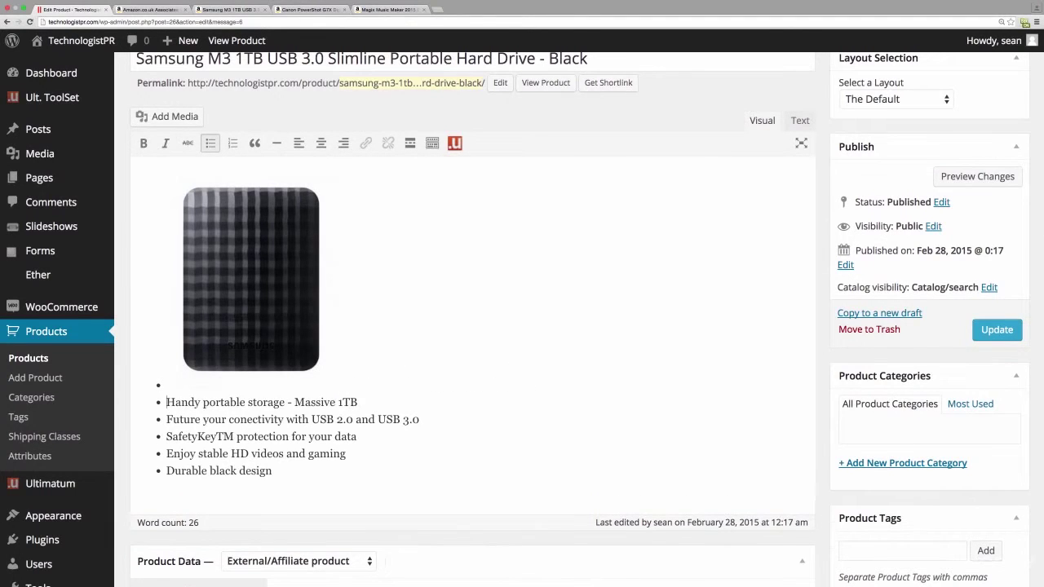
left_click(996, 329)
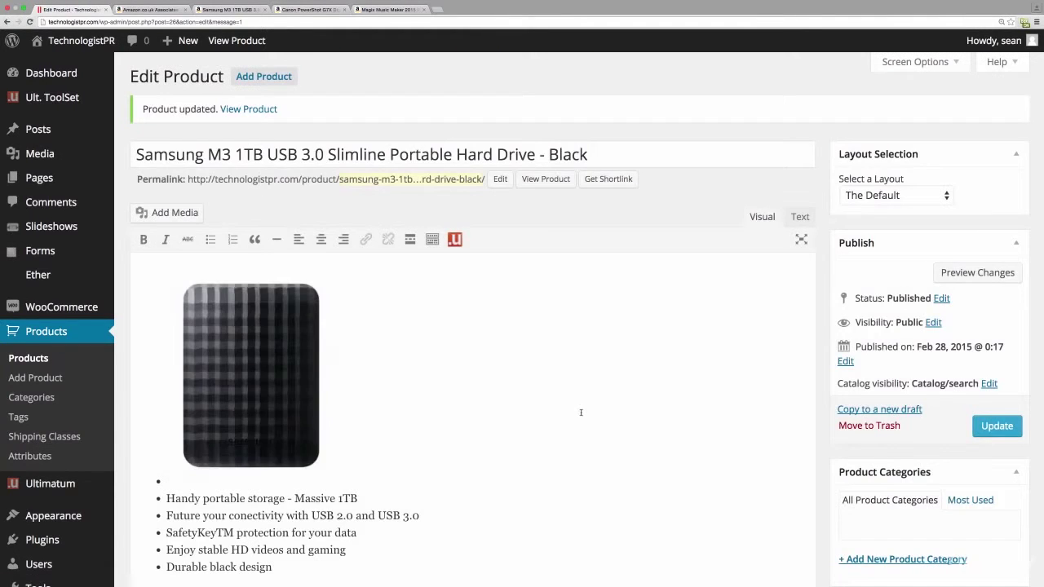
- Make the Samsung hard drive photo the featured image, update, and view the live product
scroll(582, 413, "down", 10)
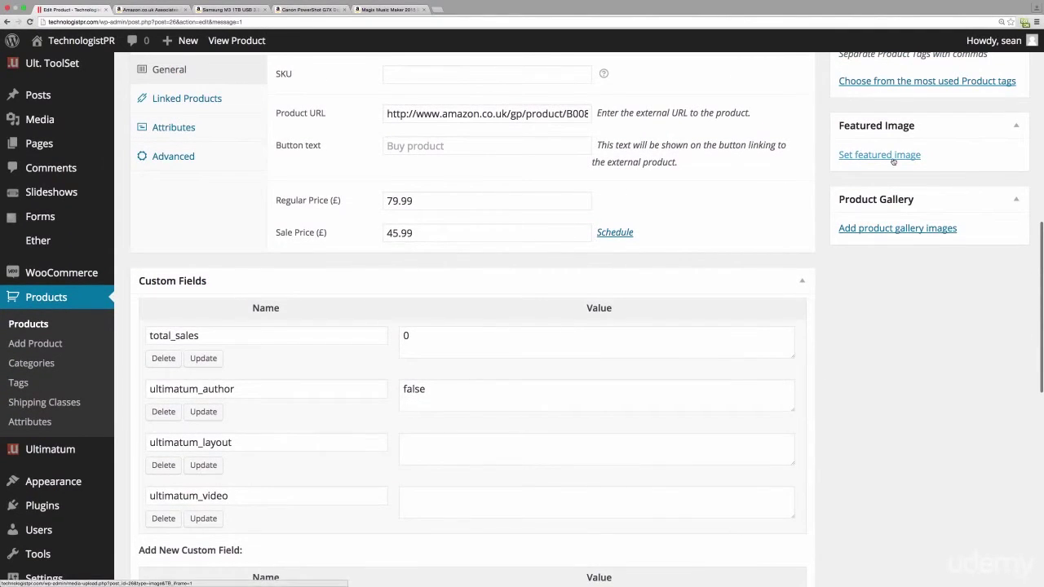
left_click(893, 158)
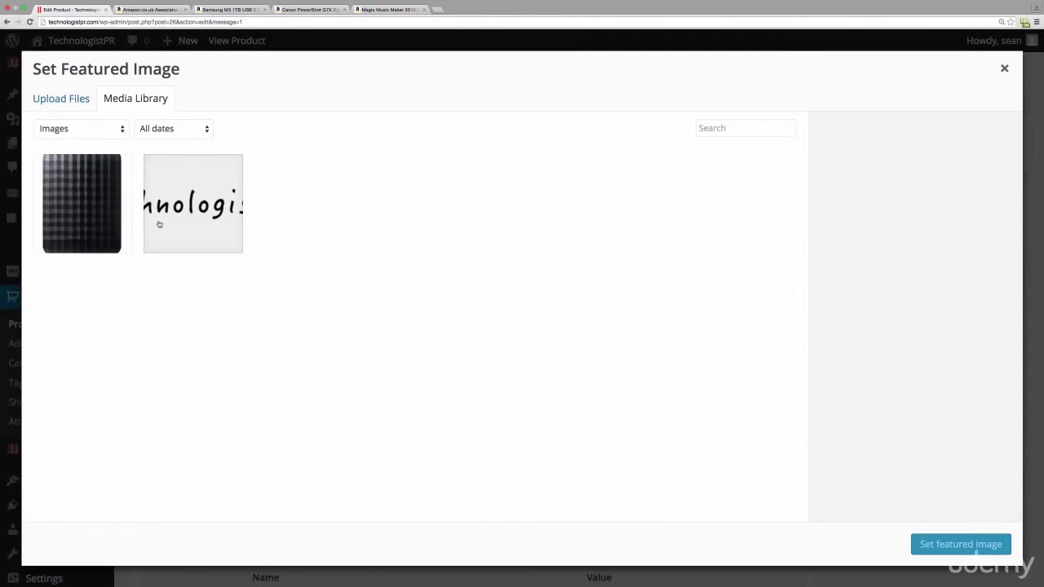
left_click(74, 195)
left_click(1003, 542)
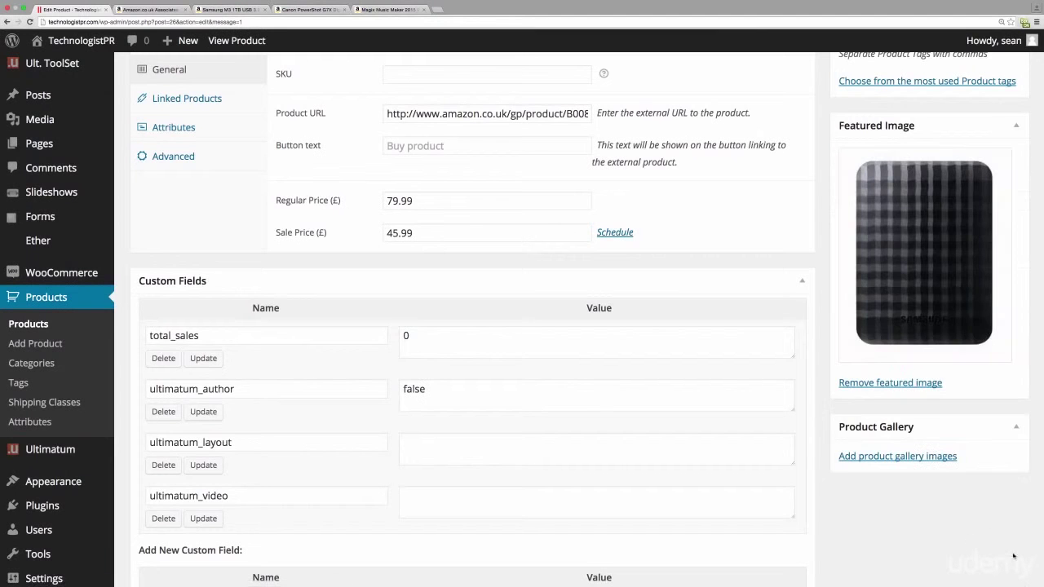
scroll(623, 490, "down", 2)
scroll(621, 481, "up", 8)
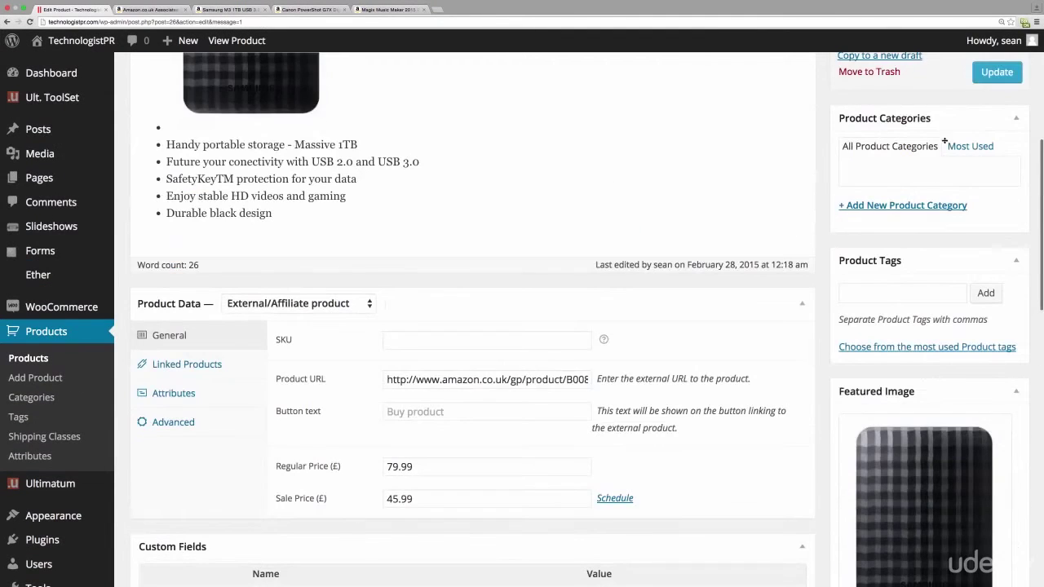
left_click(984, 73)
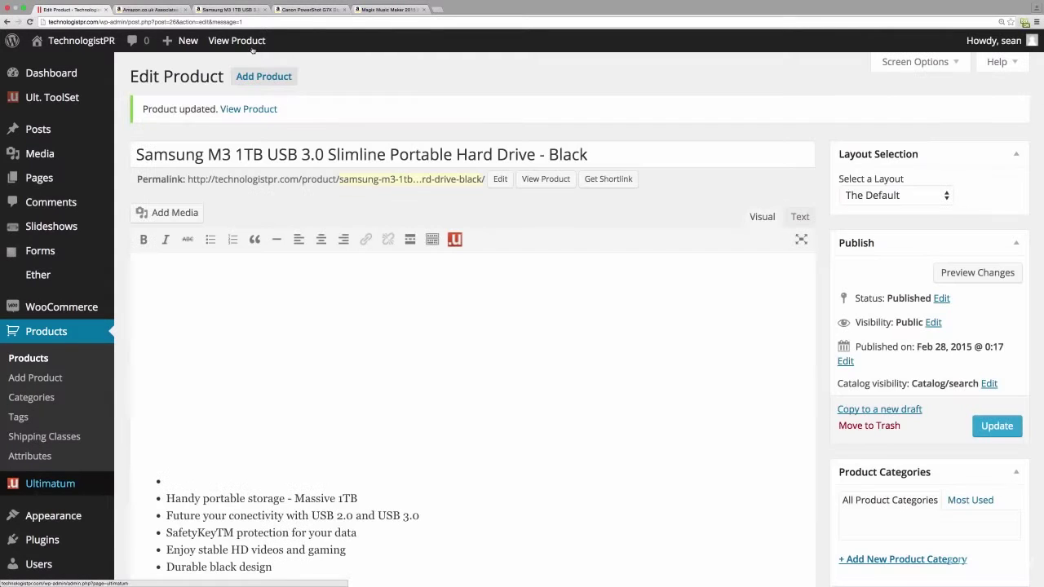
left_click(252, 46)
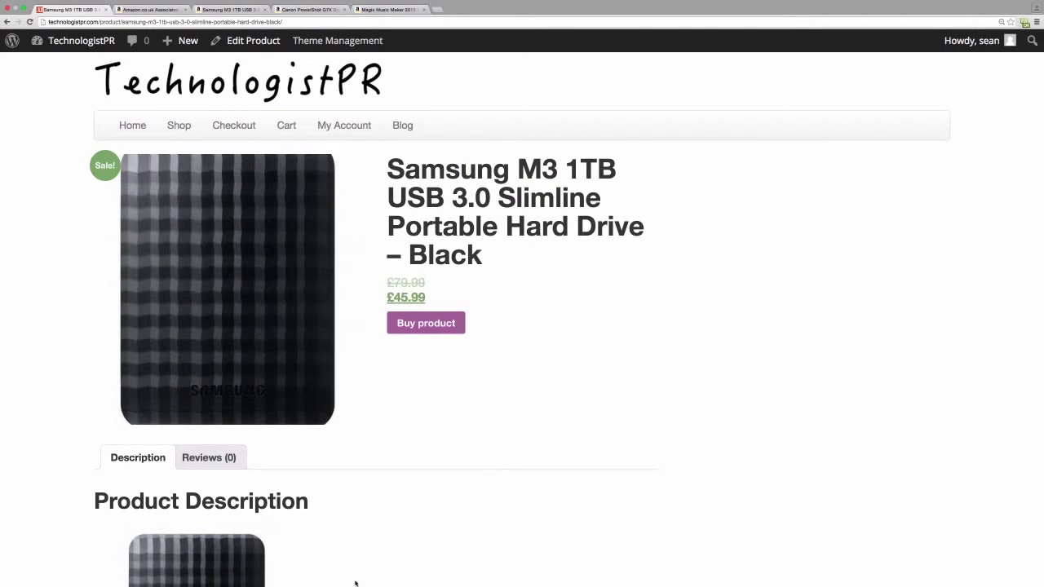
- Browse the Shop to the Samsung hard drive page (£45.99 sale) and test its Amazon buy link
scroll(488, 477, "down", 3)
scroll(487, 489, "up", 3)
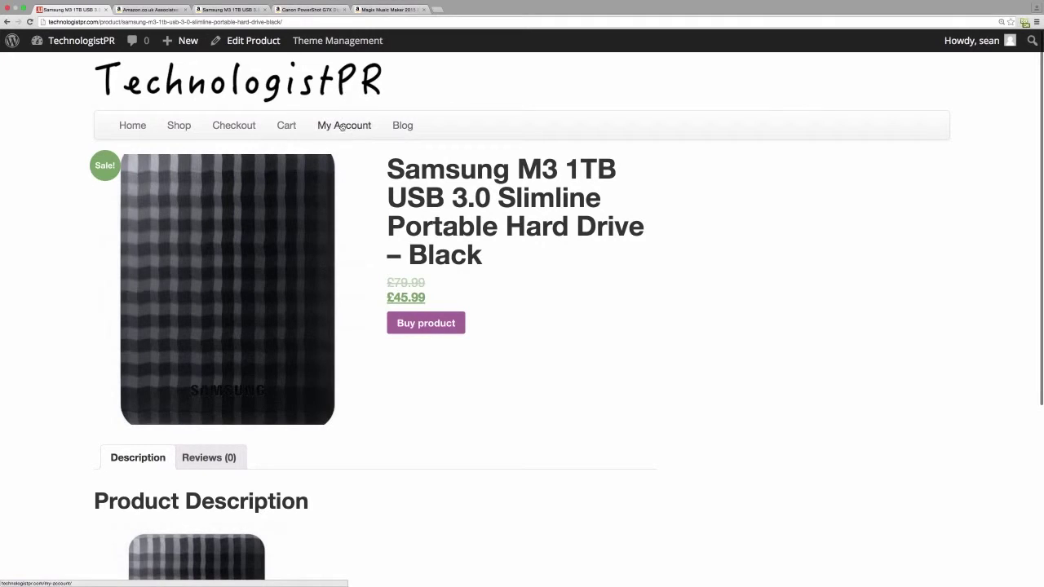
left_click(178, 126)
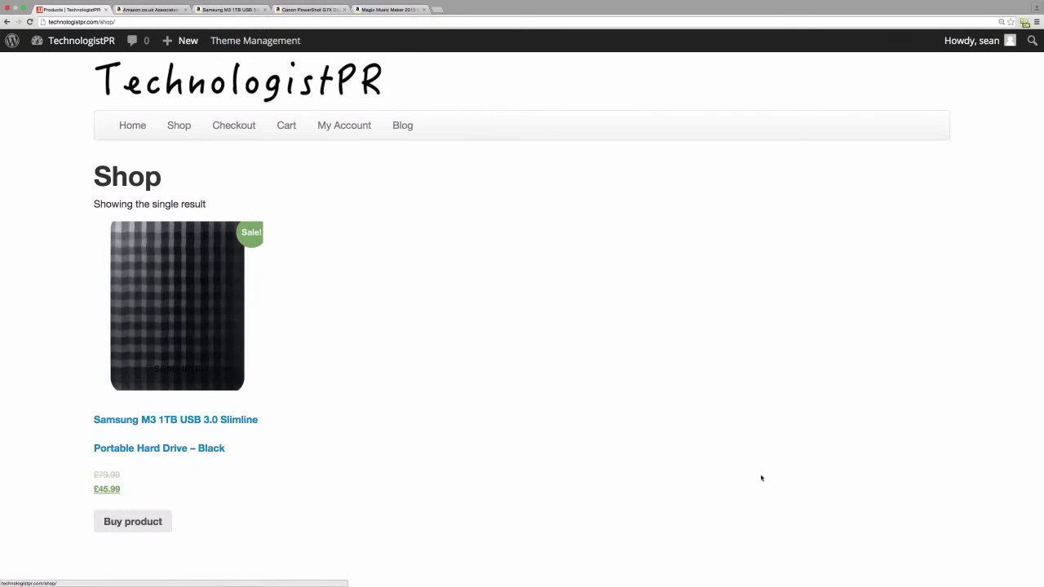
left_click(173, 425)
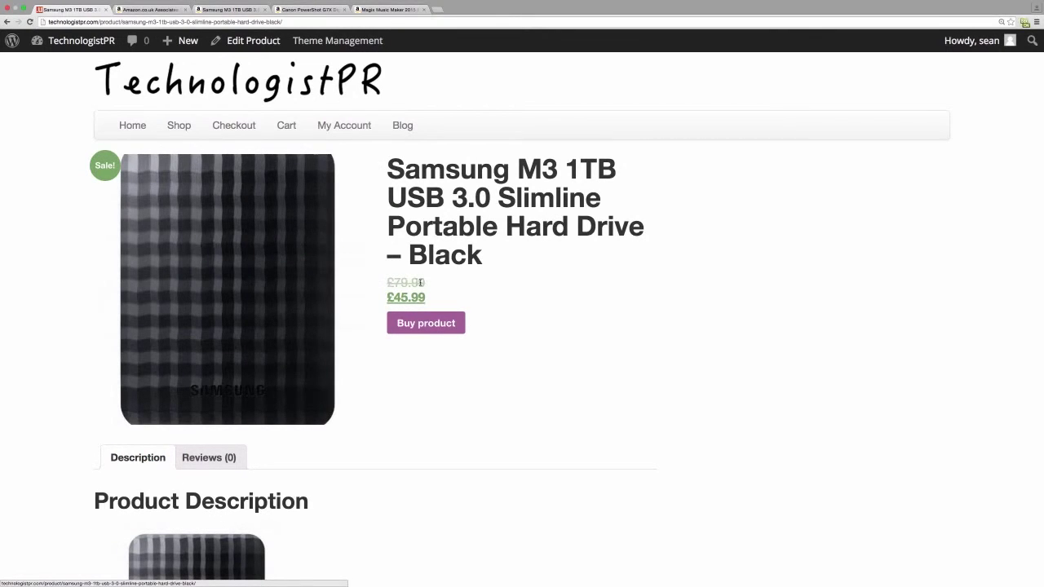
left_click(425, 327)
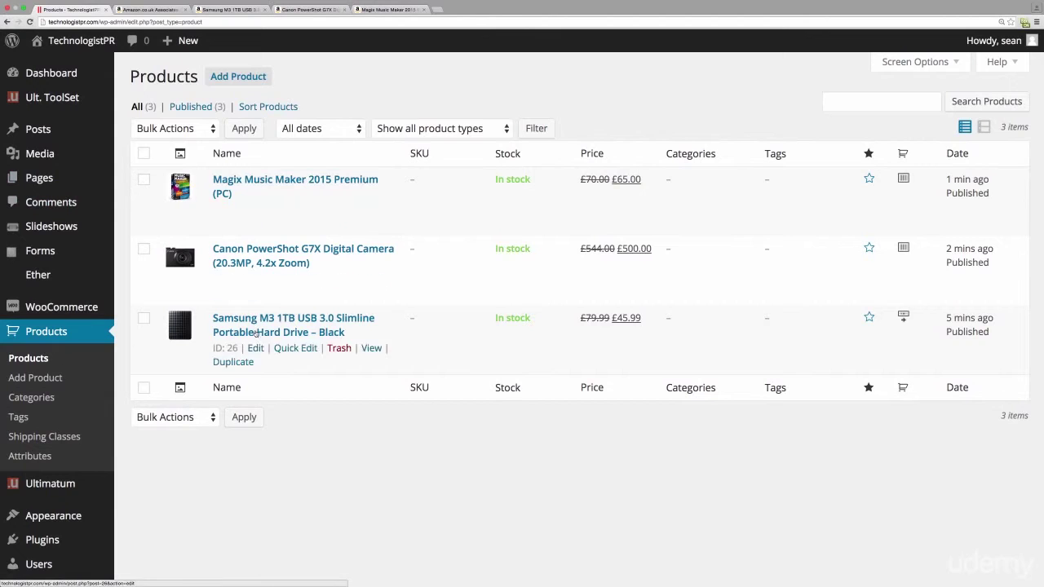
- Review Magix Music Maker 2015 Premium's edit page: box image, feature bullets, £70.00 regular and £65.00 sale
left_click(302, 183)
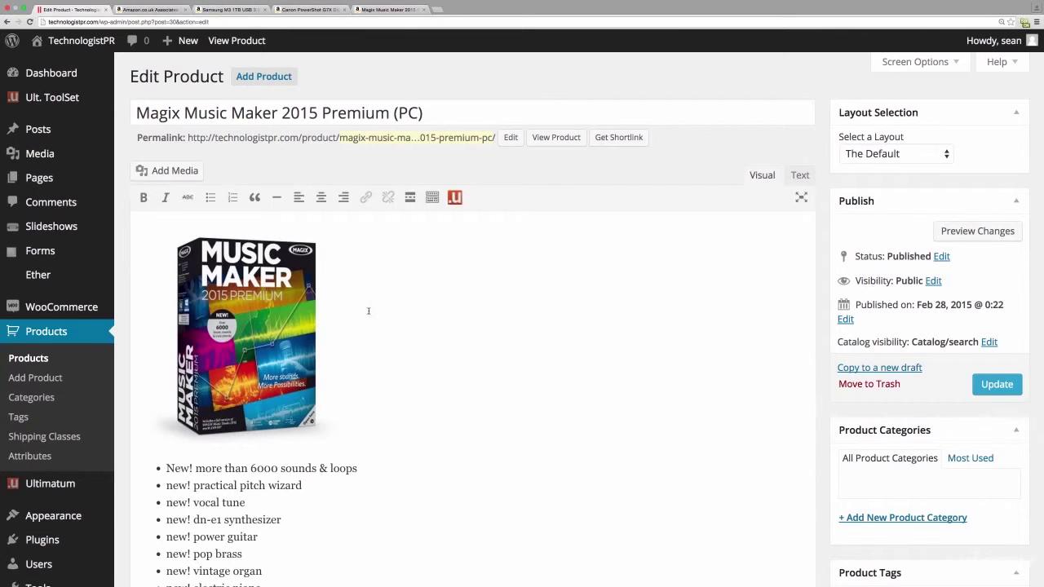
scroll(432, 307, "down", 5)
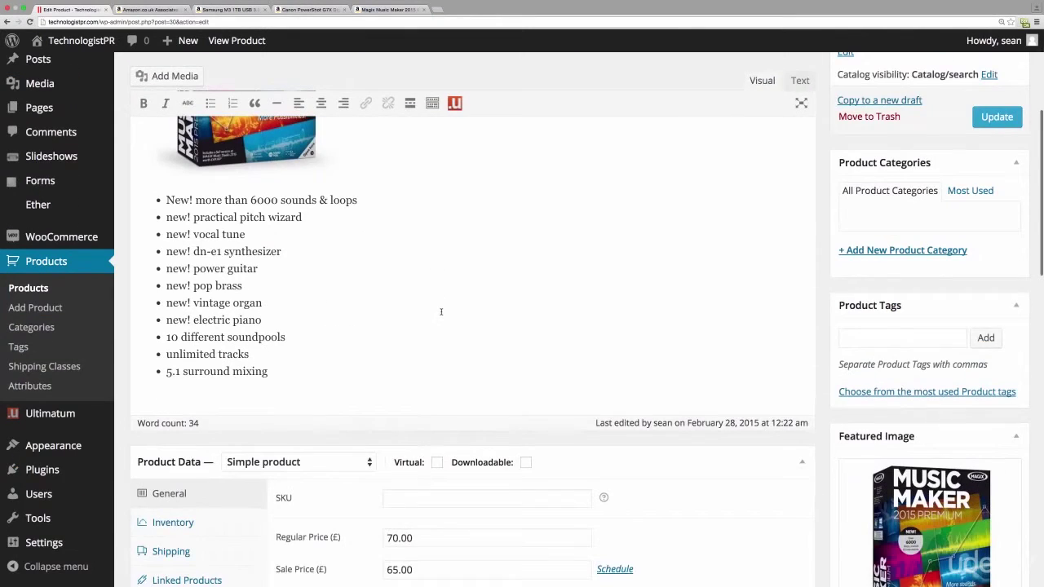
scroll(361, 467, "down", 8)
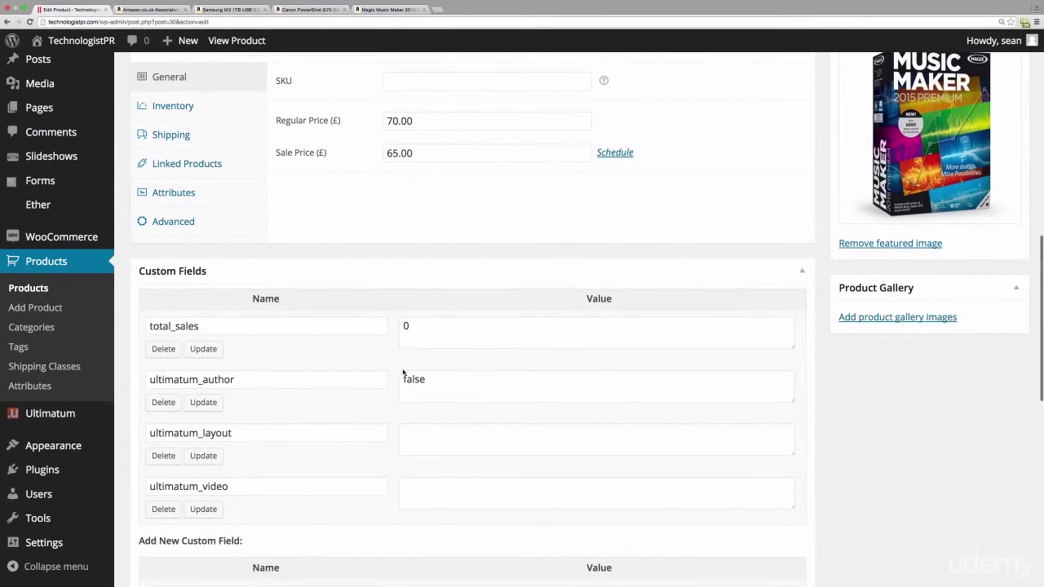
scroll(399, 372, "down", 5)
scroll(399, 372, "up", 9)
scroll(400, 372, "up", 9)
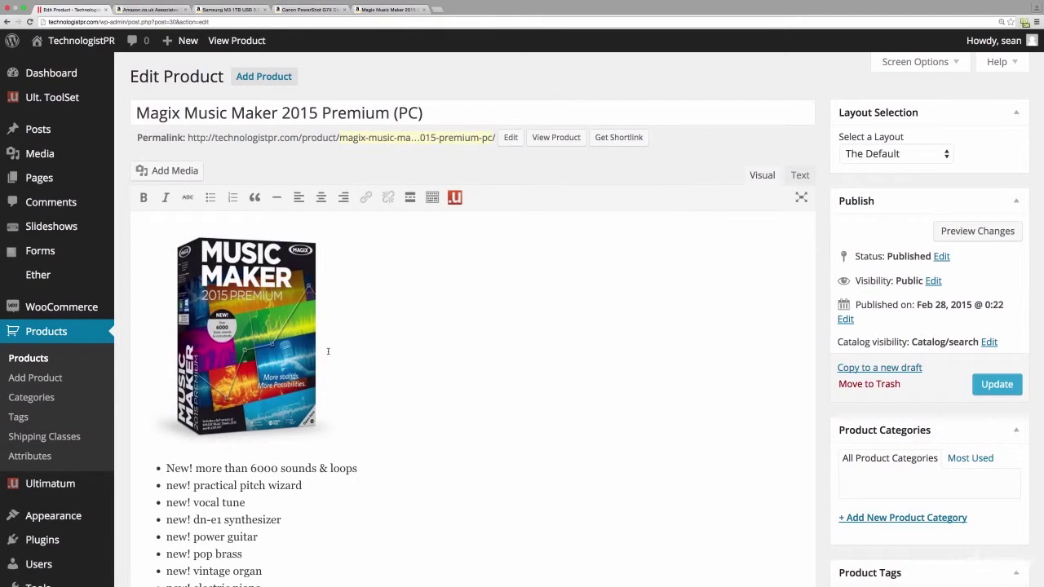
- On the front-end shop, try sorting products by popularity, then by price low to high
left_click(82, 40)
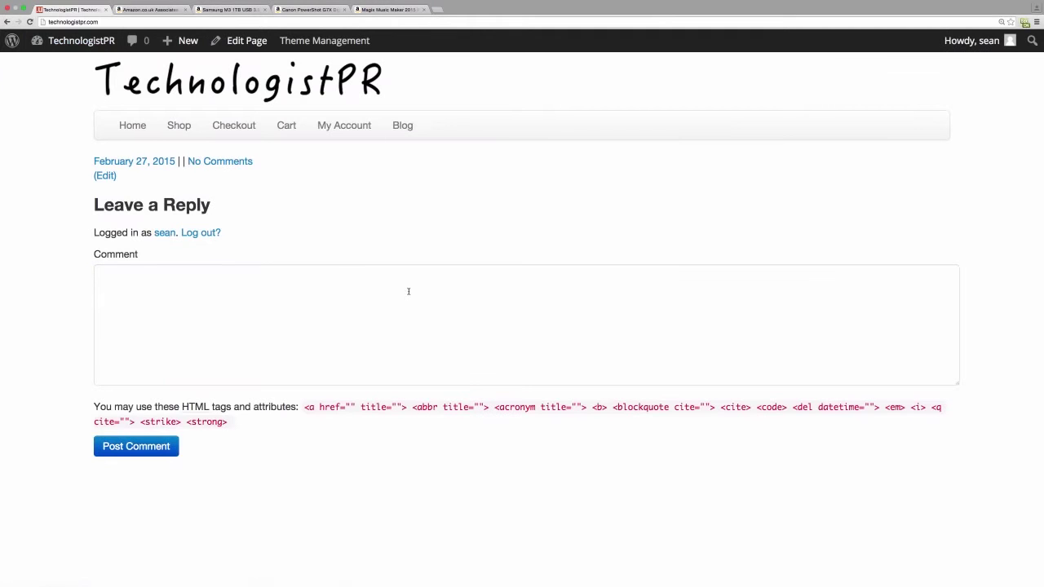
left_click(187, 130)
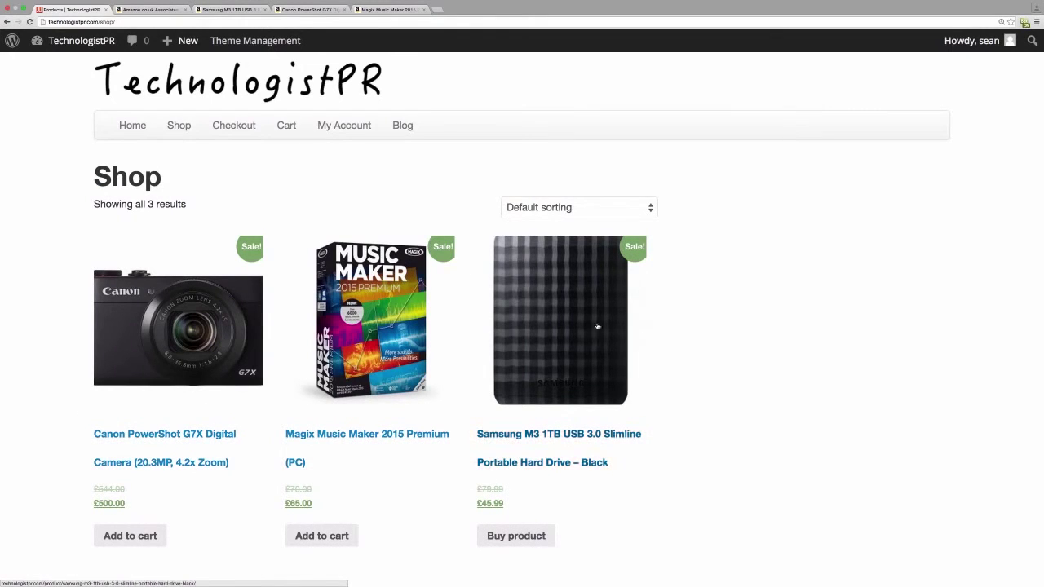
left_click(624, 210)
left_click(610, 222)
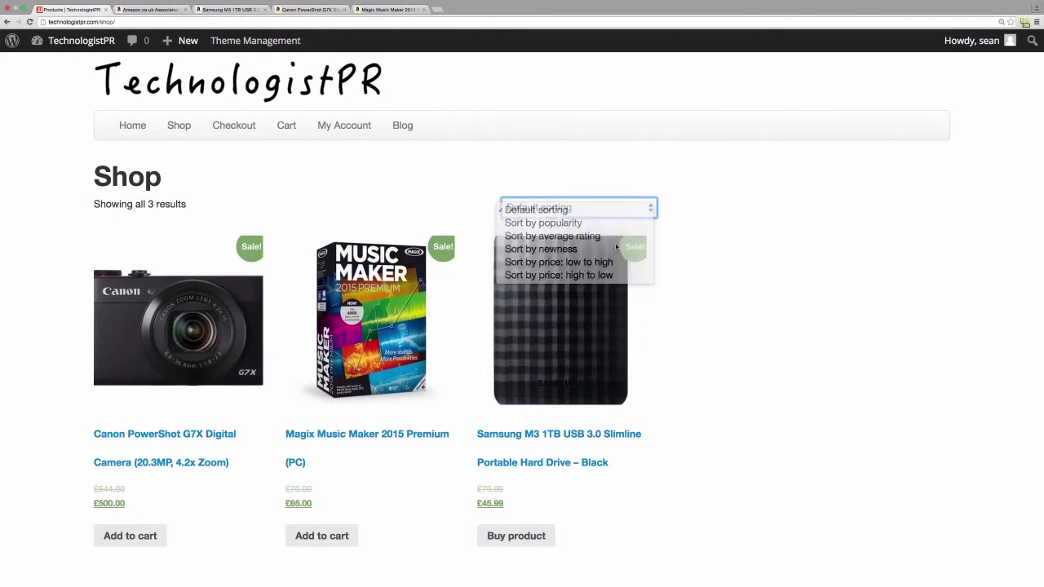
left_click(650, 207)
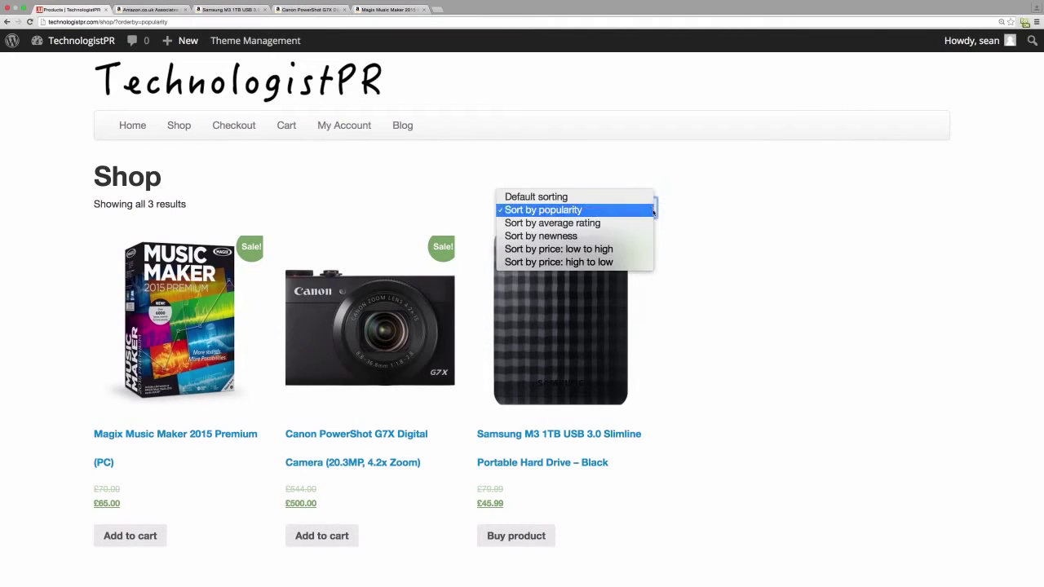
left_click(618, 251)
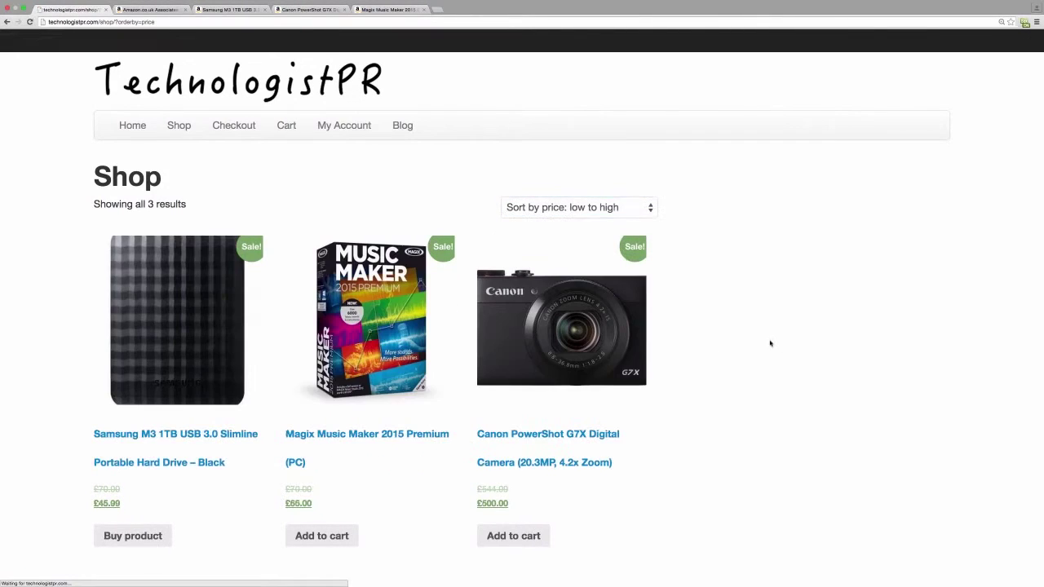
- Sort the shop by newness and open the Magix Music Maker product page
left_click(650, 210)
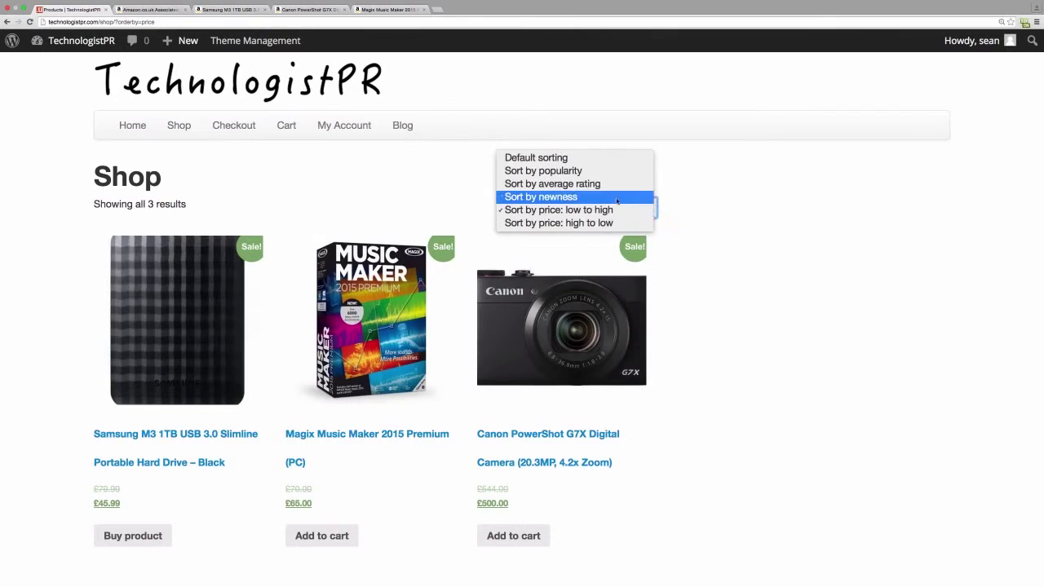
left_click(577, 197)
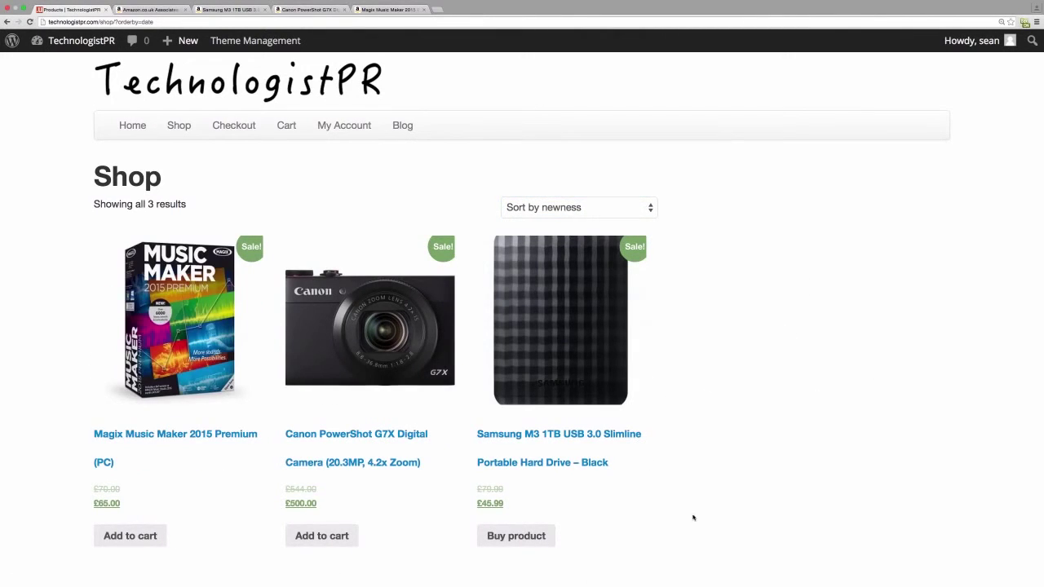
left_click(132, 334)
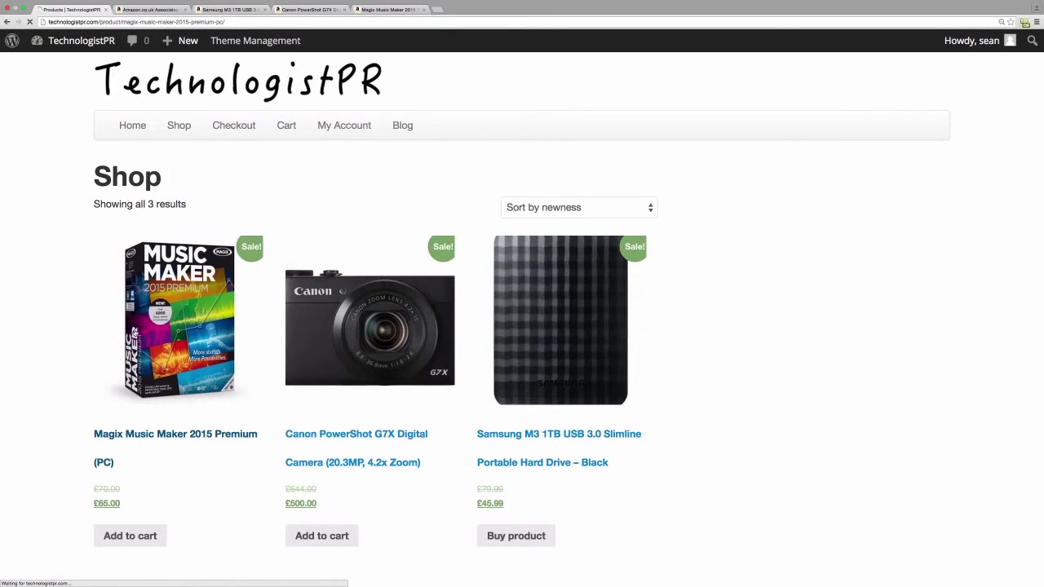
- Add Magix Music Maker to the cart, then remove it on the Cart page
scroll(483, 300, "down", 3)
scroll(483, 301, "down", 3)
scroll(483, 296, "up", 5)
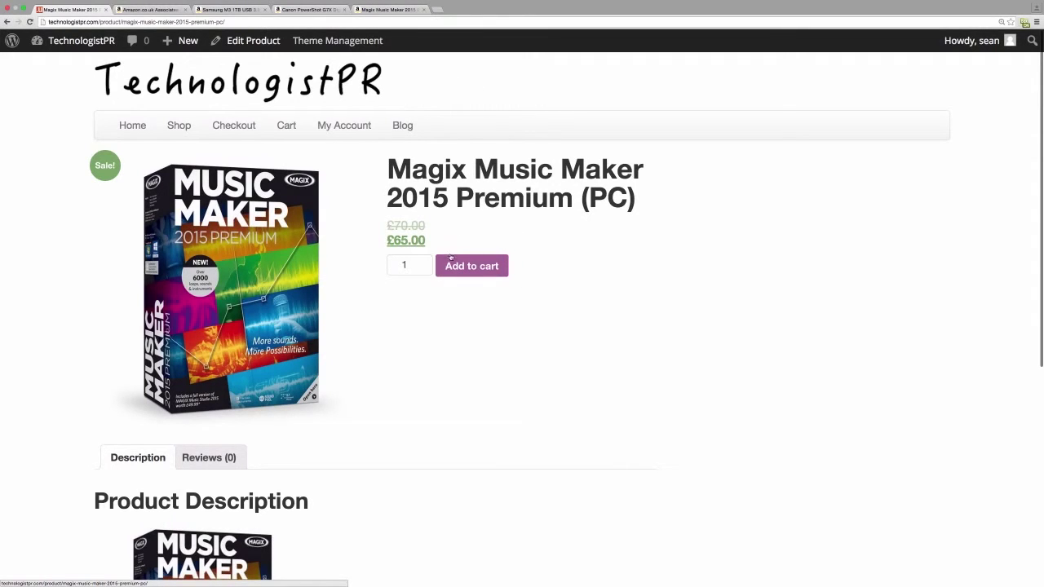
left_click(451, 259)
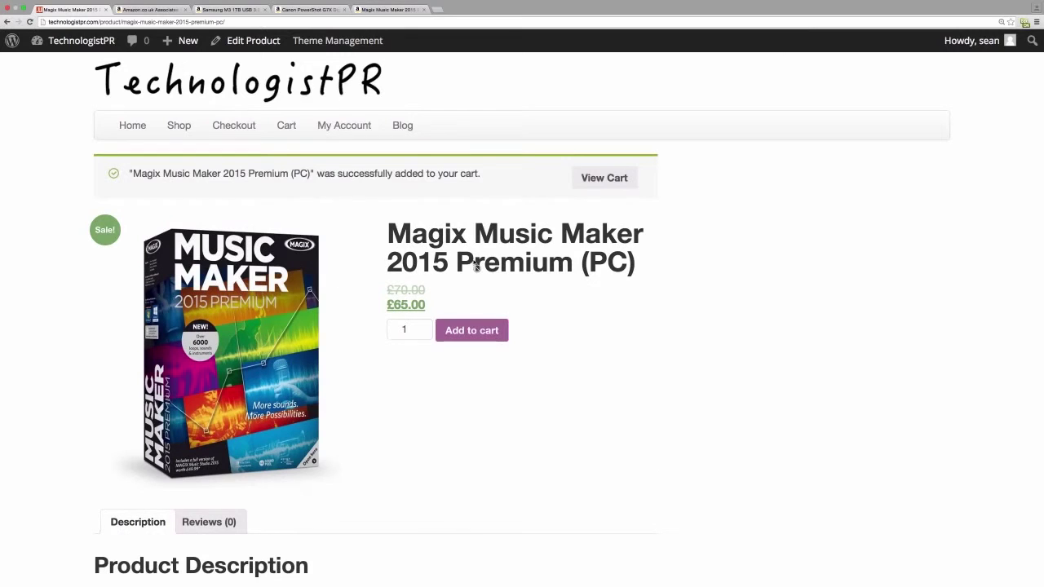
left_click(287, 128)
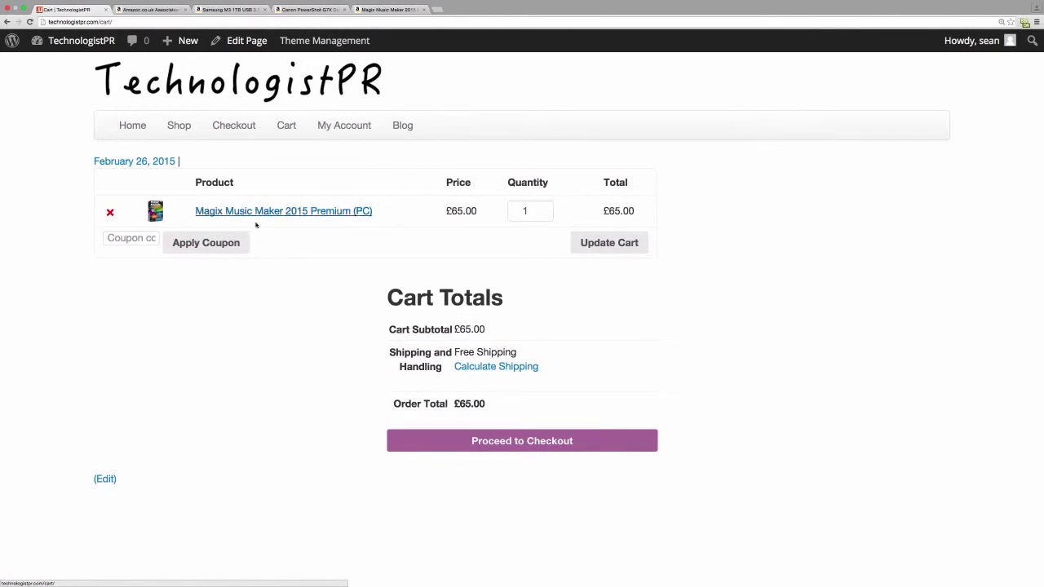
left_click(110, 212)
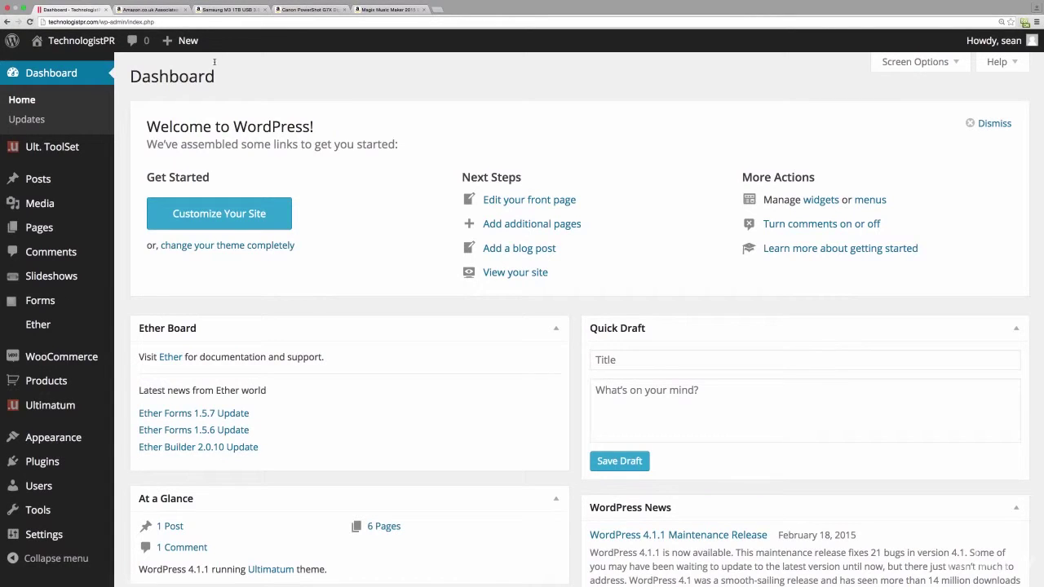
- Add the WooCommerce Cart widget to ShopSidebar and save it
mouse_move(57, 444)
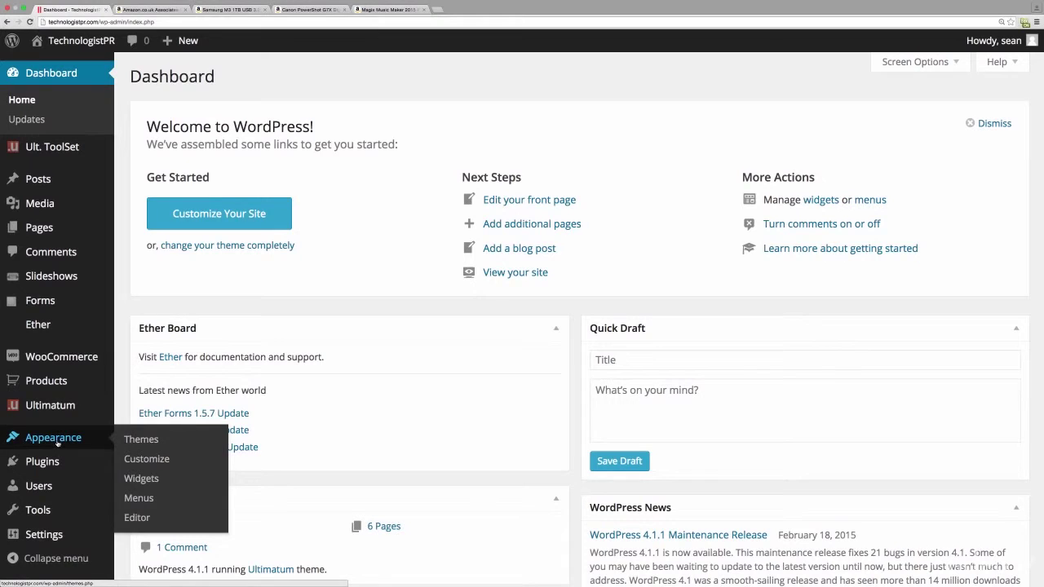
left_click(141, 479)
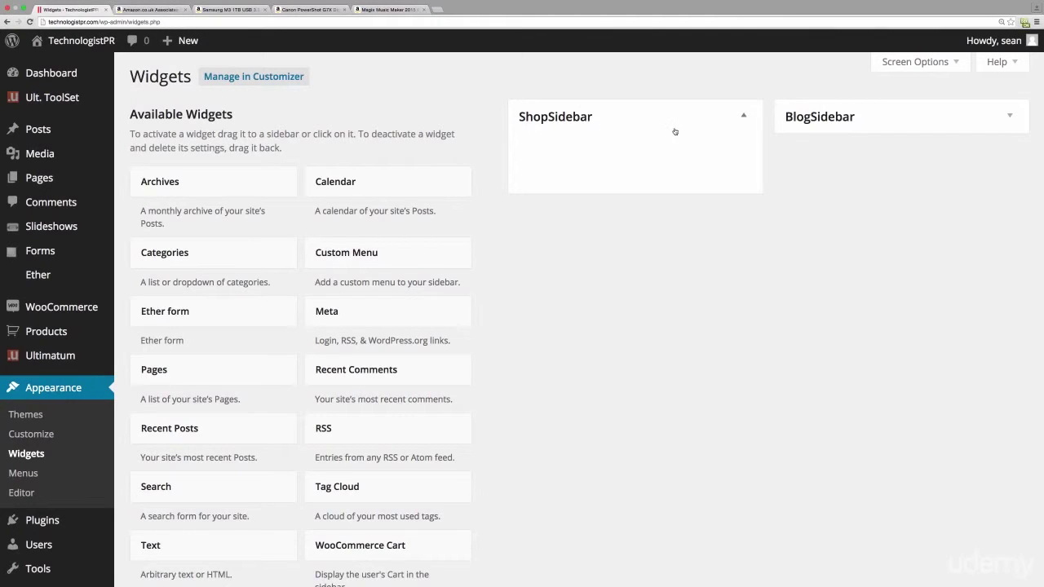
left_click(1012, 119)
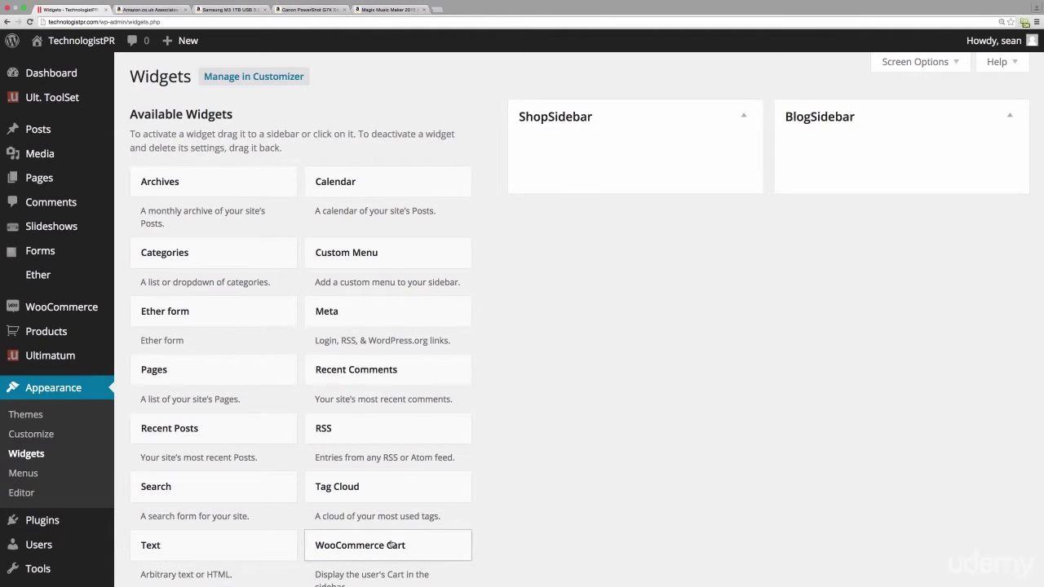
left_click_drag(392, 545, 622, 145)
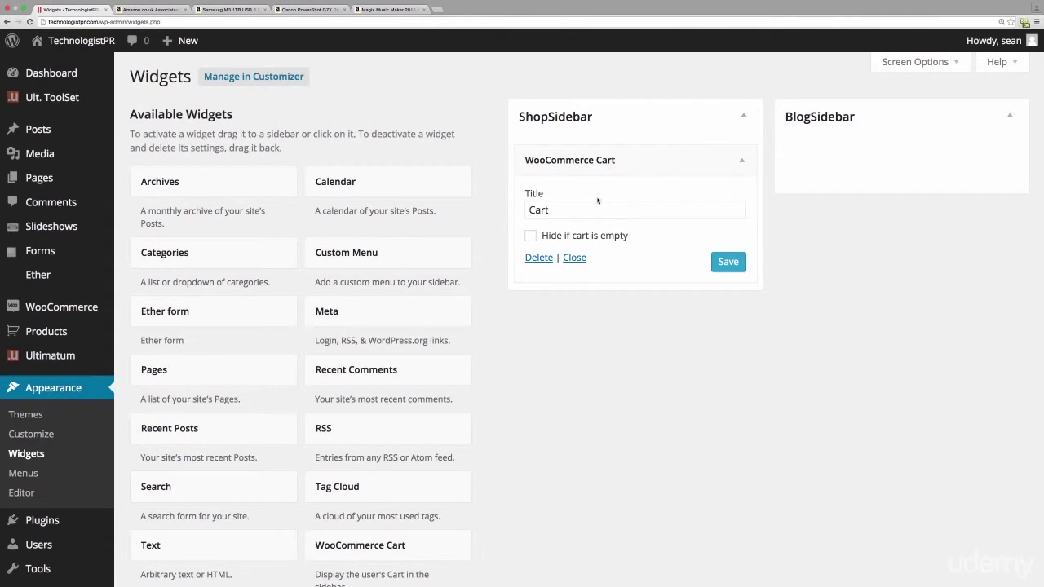
left_click(721, 261)
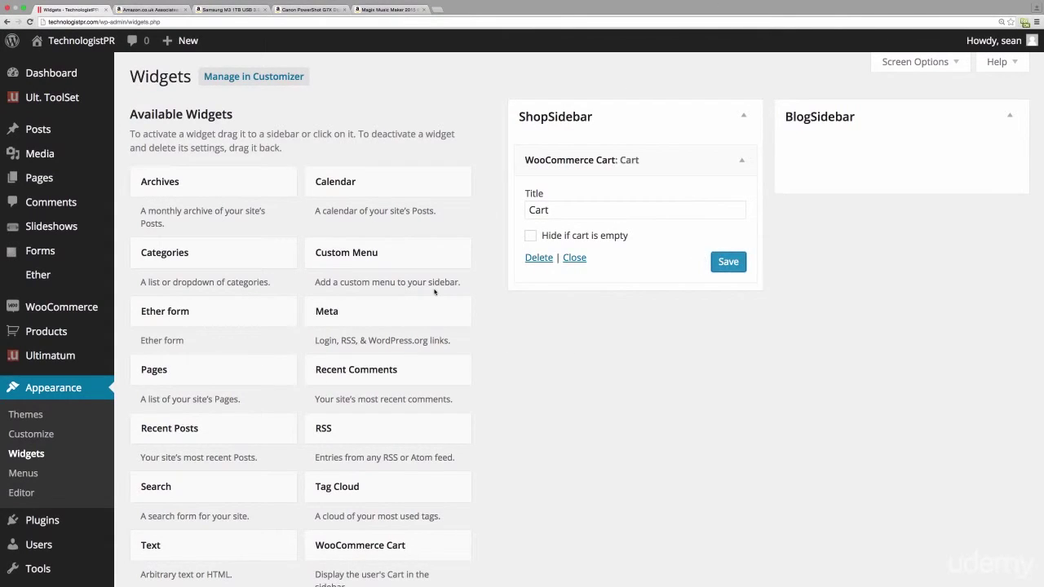
- Place a WooCommerce Product Search widget titled 'Product Search' below Cart in ShopSidebar and save
scroll(434, 291, "down", 3)
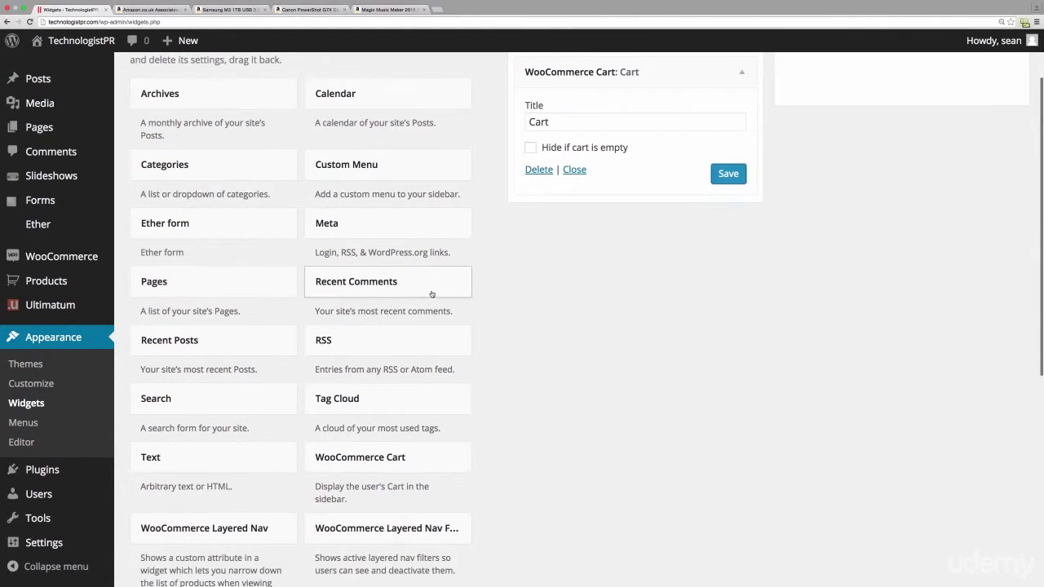
scroll(432, 294, "down", 3)
scroll(457, 228, "down", 2)
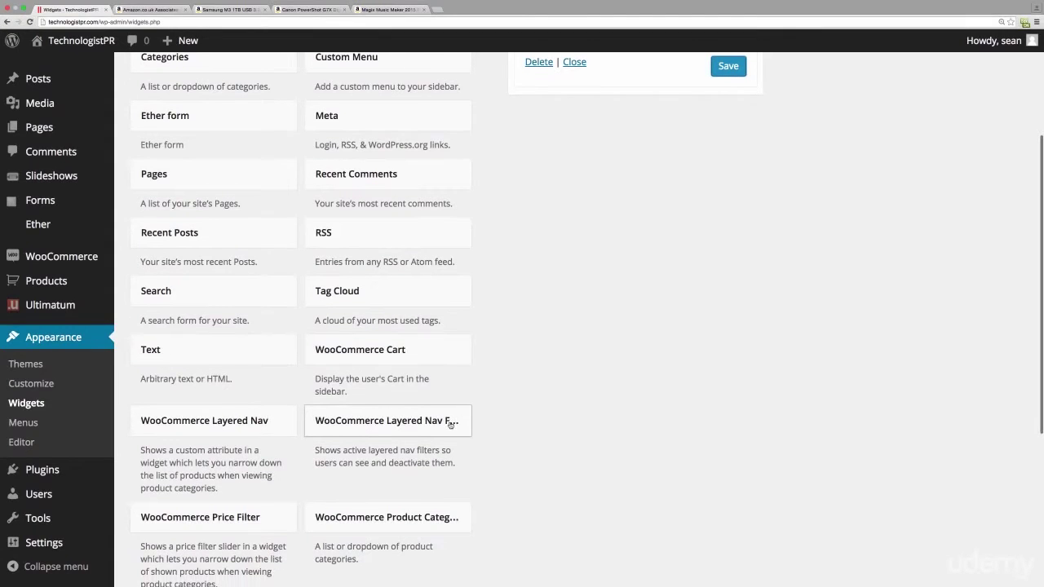
scroll(282, 425, "down", 2)
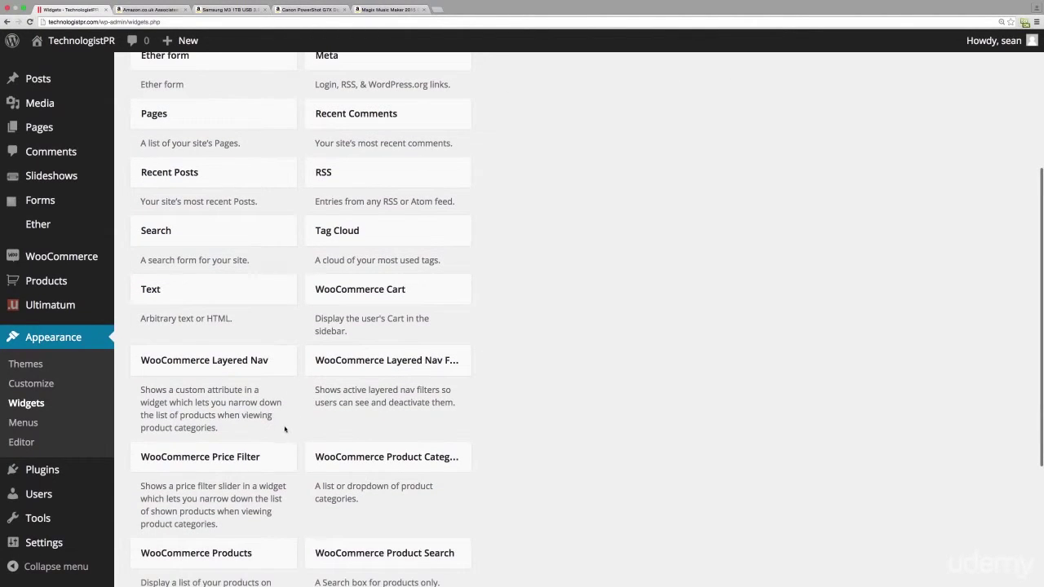
scroll(405, 554, "down", 1)
left_click_drag(406, 547, 610, 361)
left_click_drag(511, 297, 514, 306)
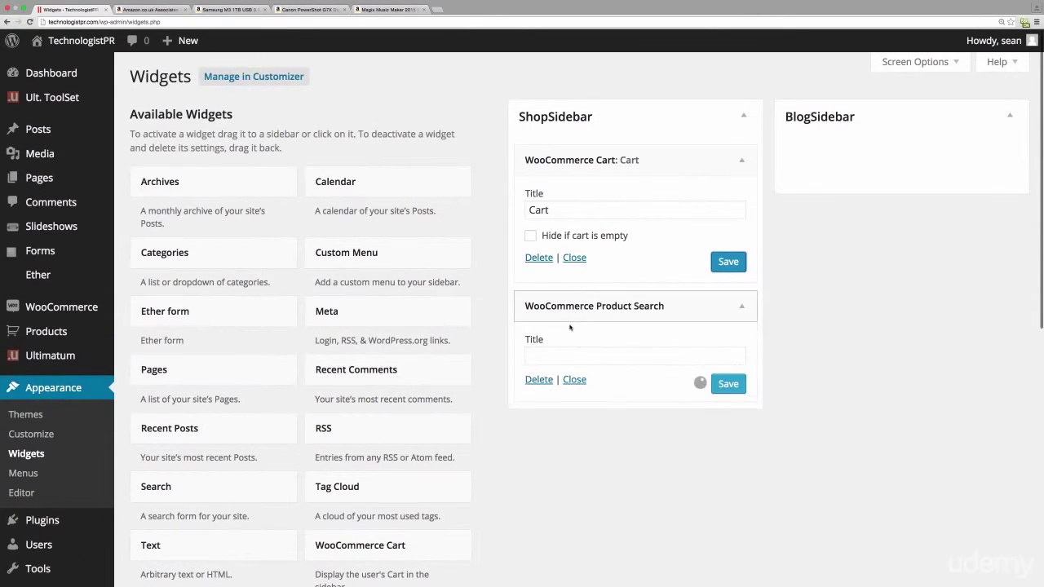
left_click(664, 355)
type("Product Searcgh")
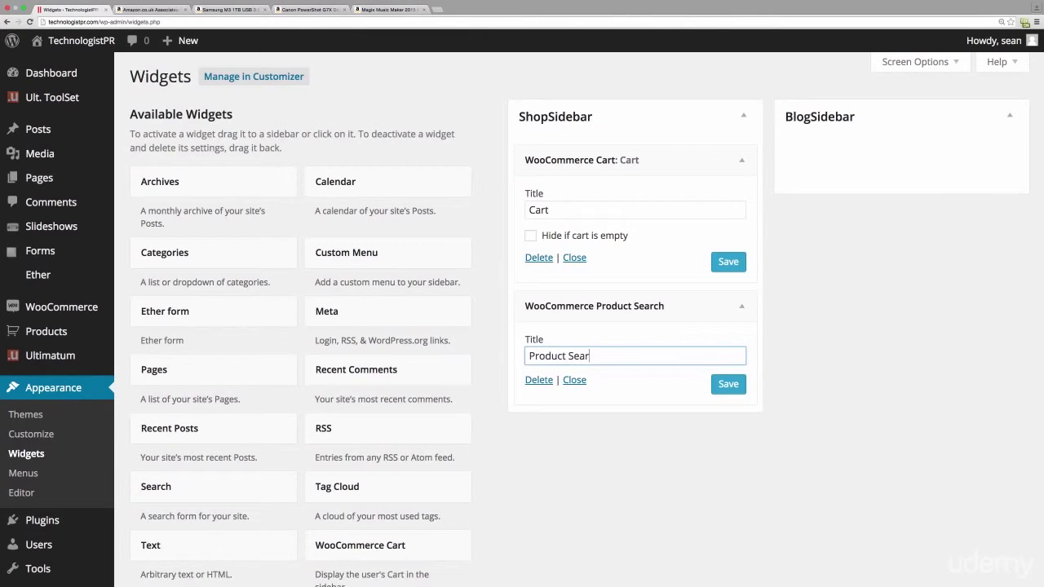
key("BackSpace")
key("BackSpace")
type("h")
left_click(729, 384)
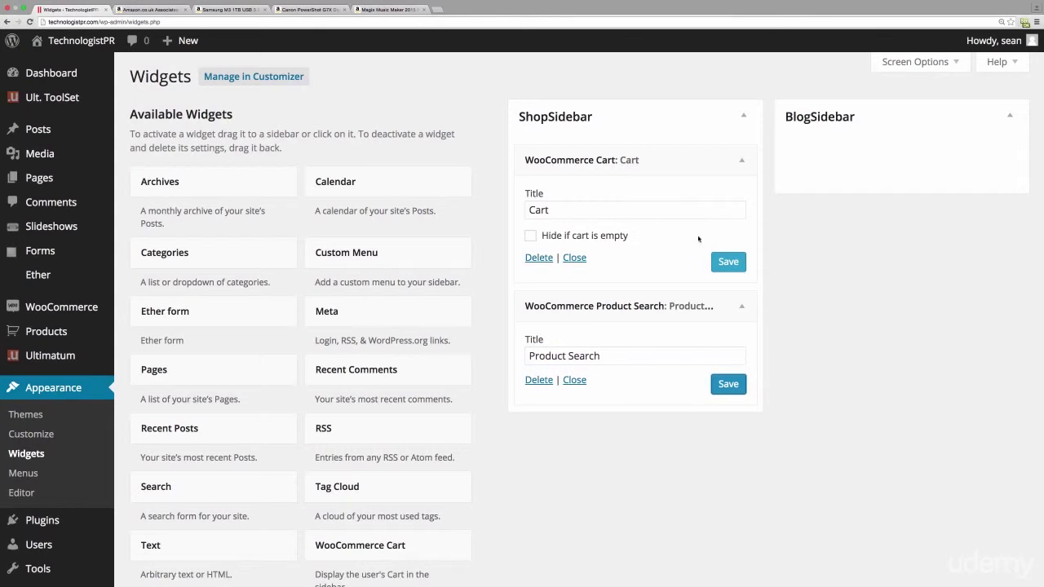
- Add and save a Top Rated Products widget in ShopSidebar, then collapse the sidebar
scroll(534, 267, "down", 10)
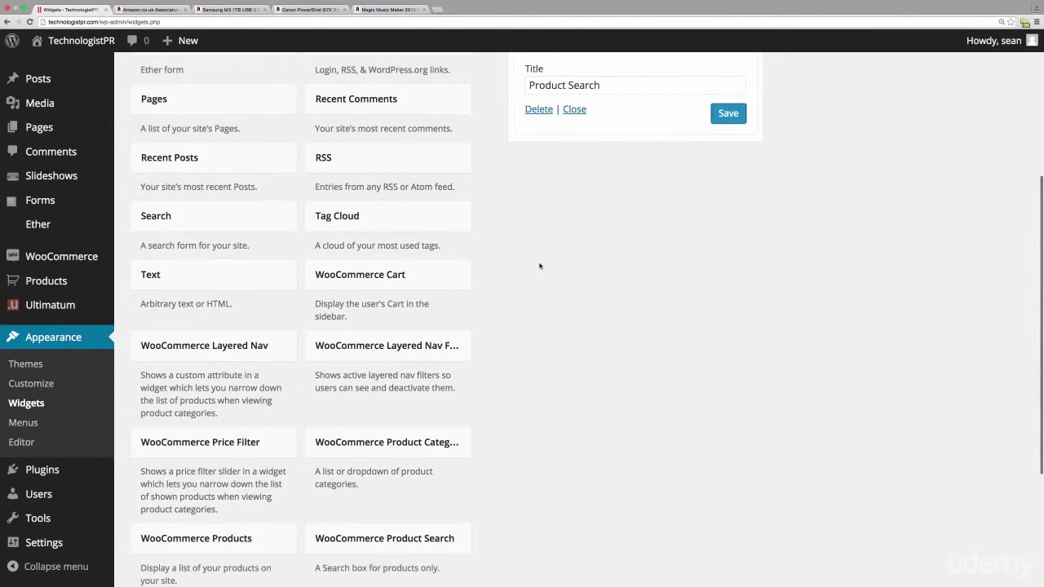
scroll(539, 266, "down", 1)
scroll(536, 277, "down", 1)
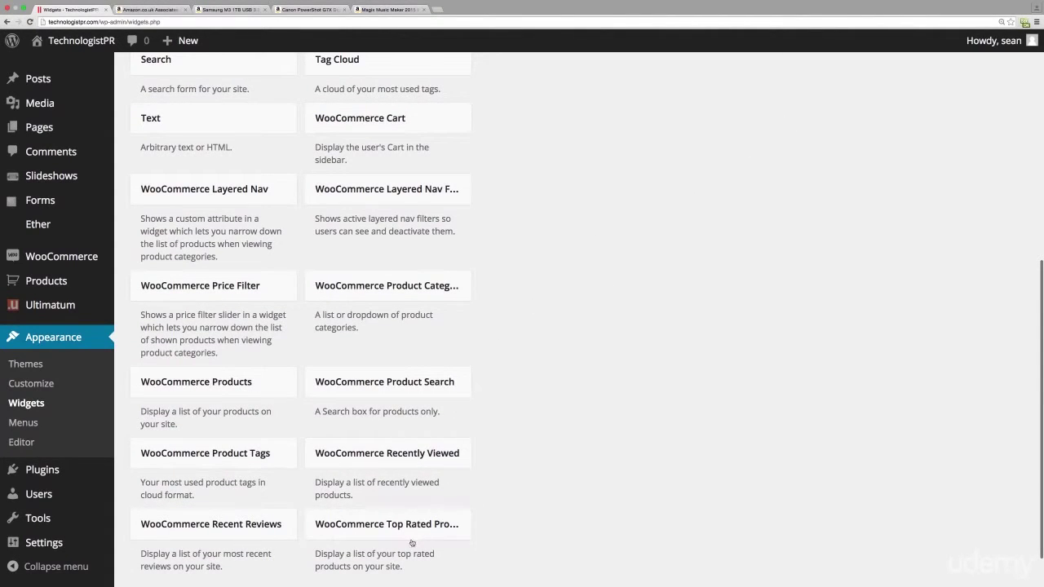
left_click_drag(412, 533, 608, 182)
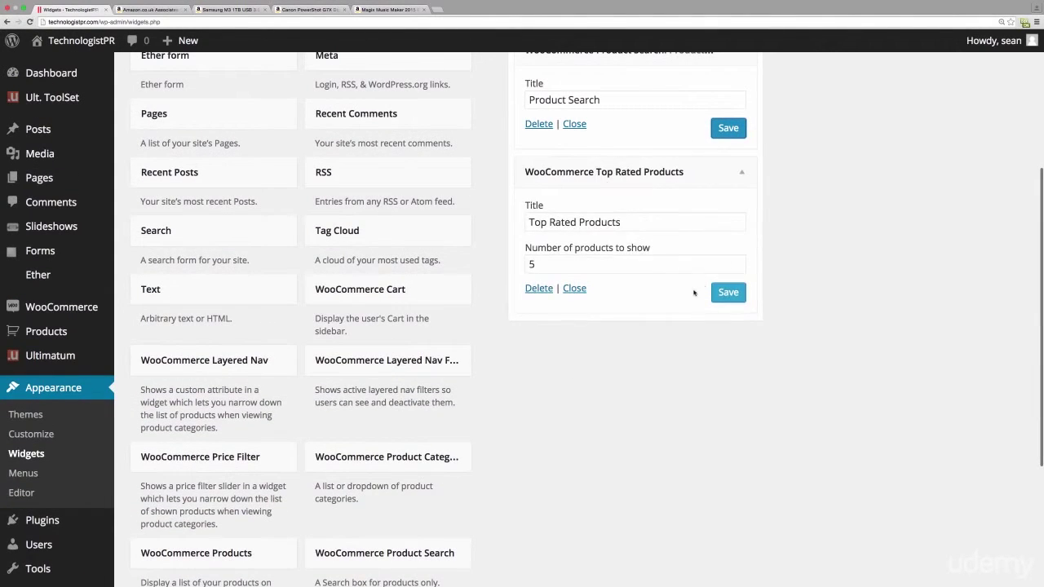
left_click(730, 294)
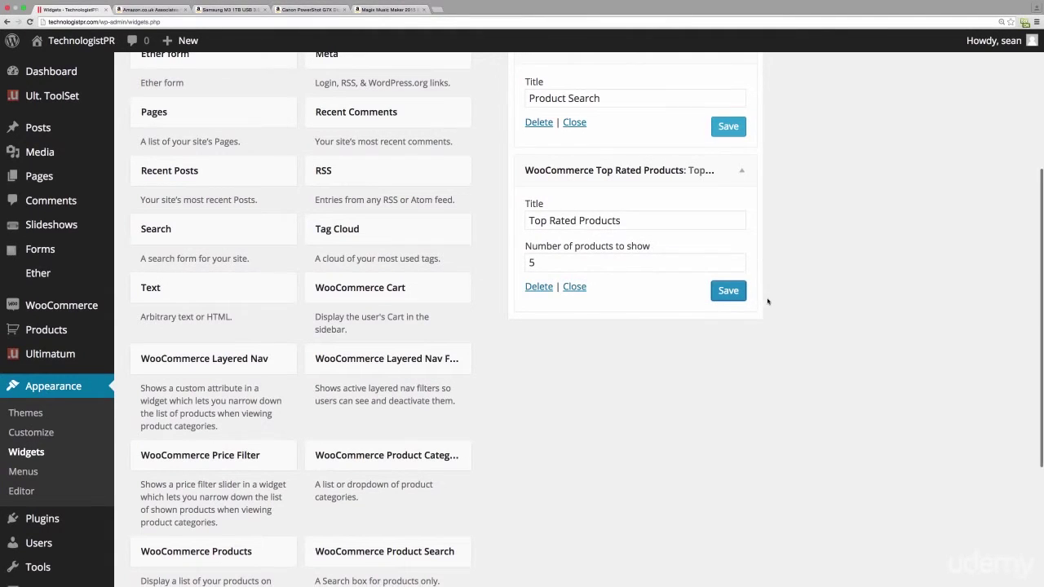
scroll(760, 302, "up", 5)
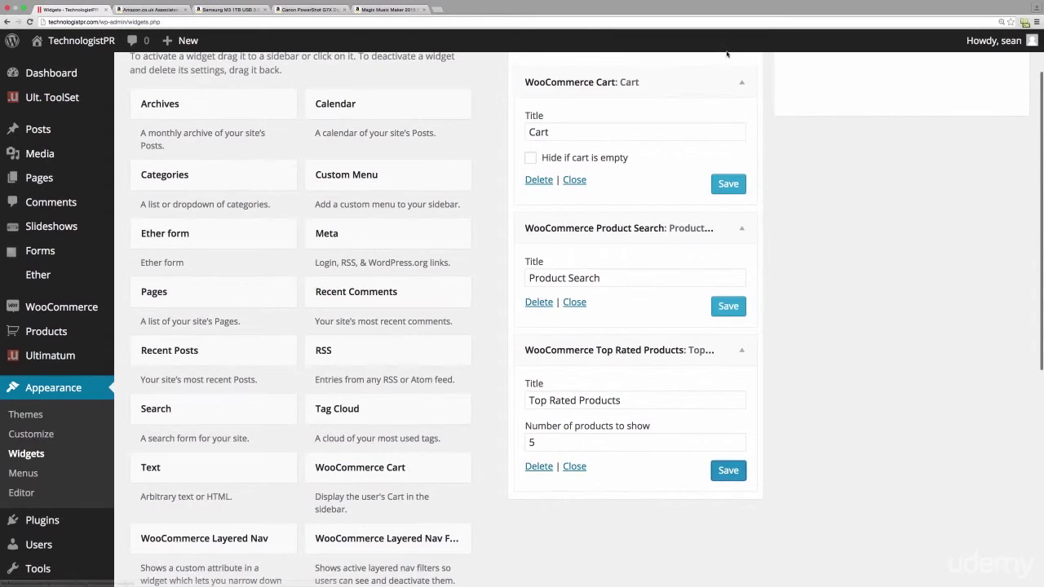
left_click(741, 81)
scroll(742, 147, "up", 3)
left_click(743, 116)
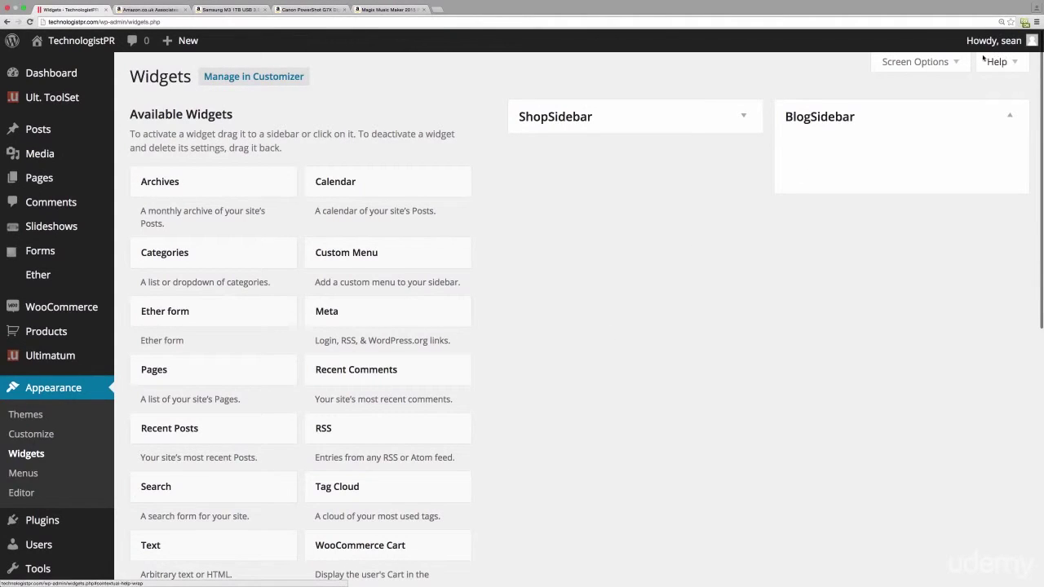
- Drag Categories and Recent Posts (5 posts) into BlogSidebar, save both, and collapse it
mouse_move(109, 307)
left_click_drag(145, 267, 797, 168)
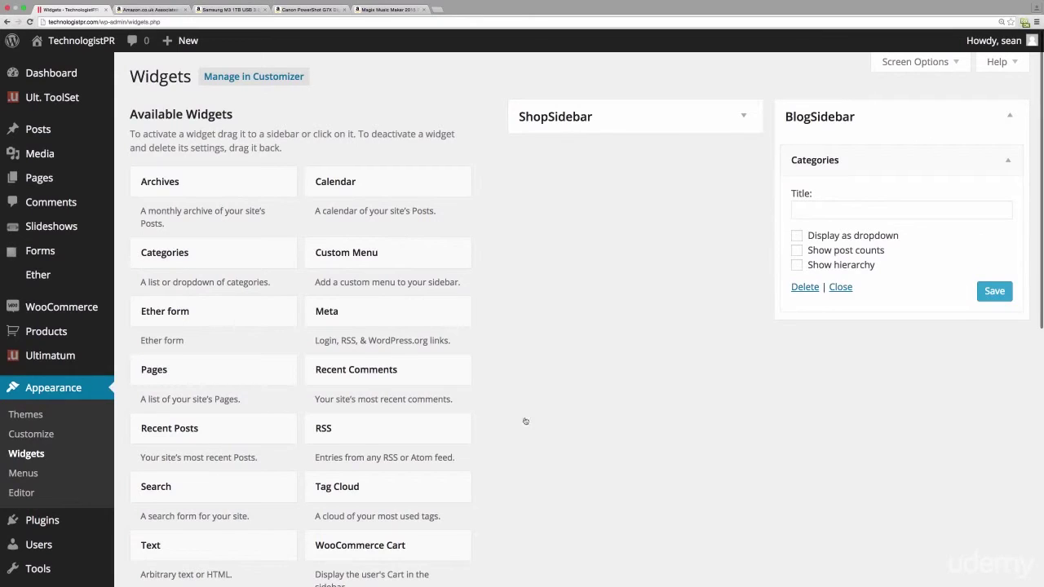
left_click_drag(226, 431, 906, 320)
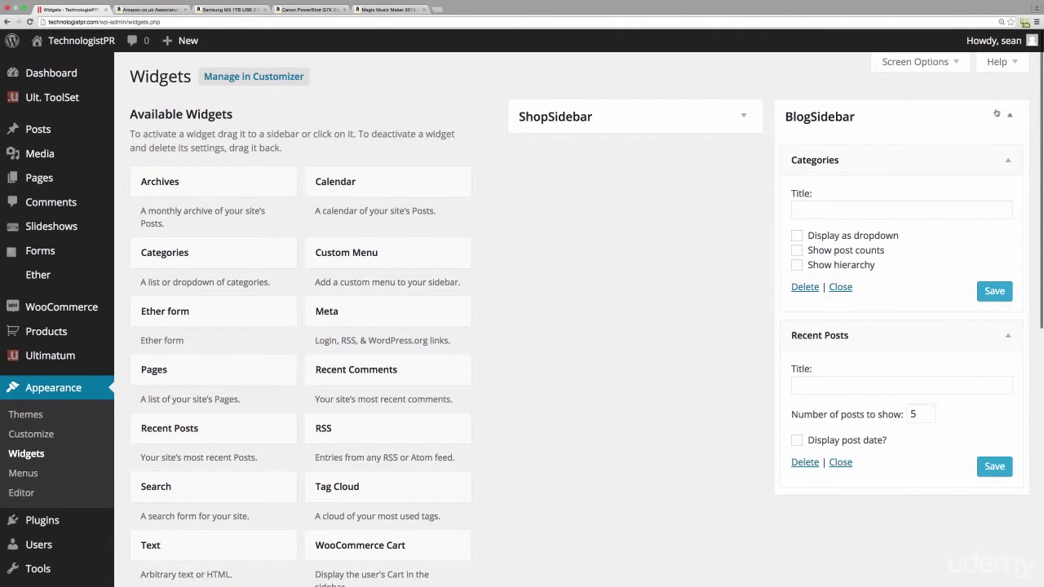
left_click(995, 292)
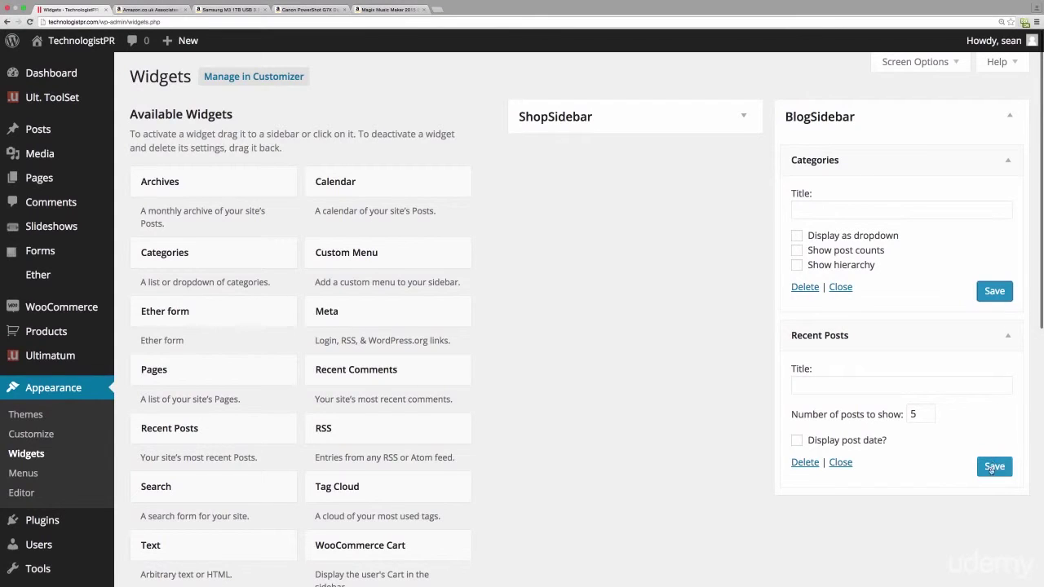
left_click(995, 466)
left_click(1016, 114)
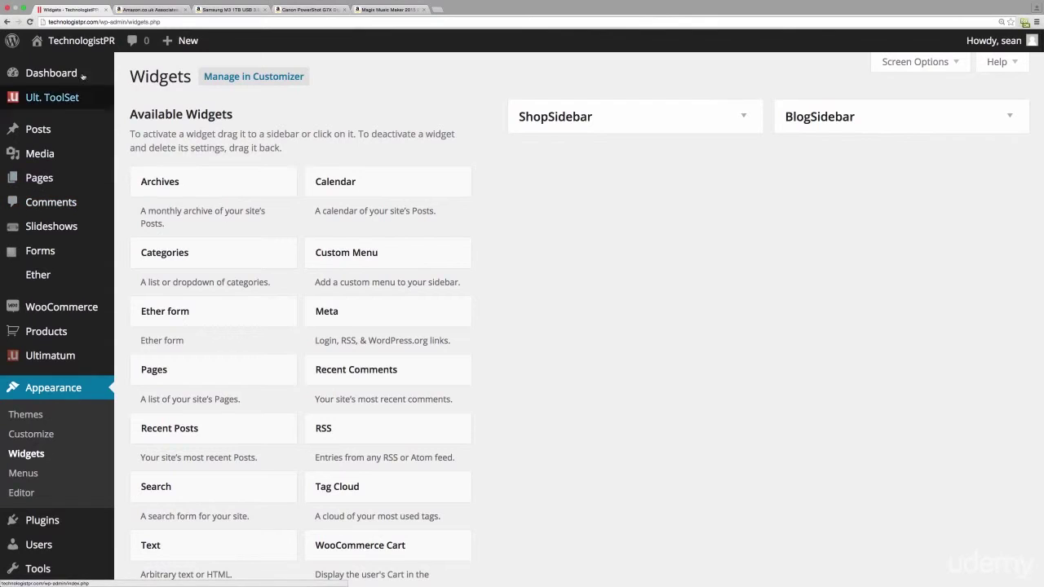
- On the front-end shop, add Magix Music Maker to the cart and try the sidebar product search
left_click(99, 42)
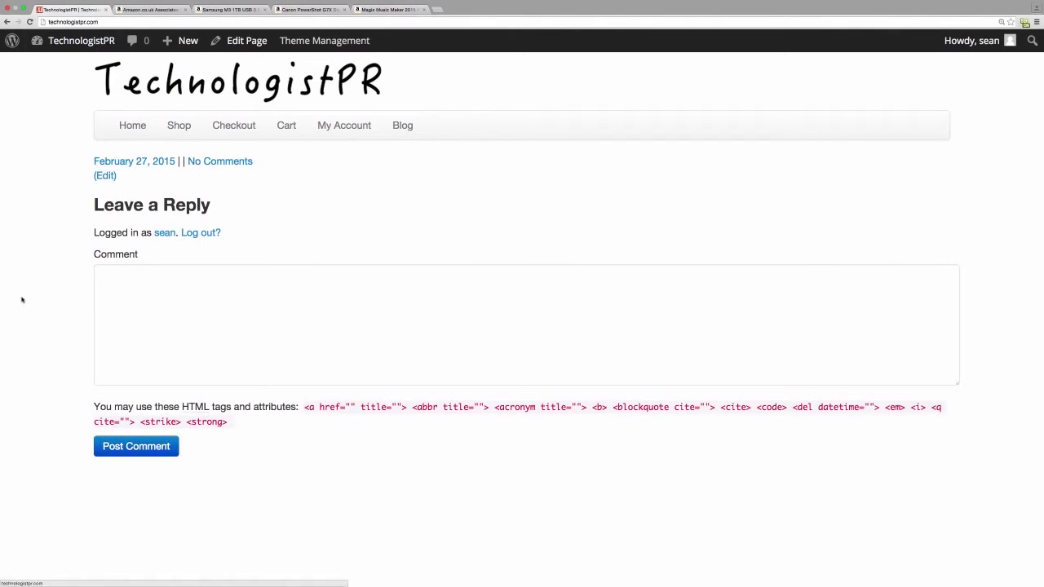
left_click(187, 128)
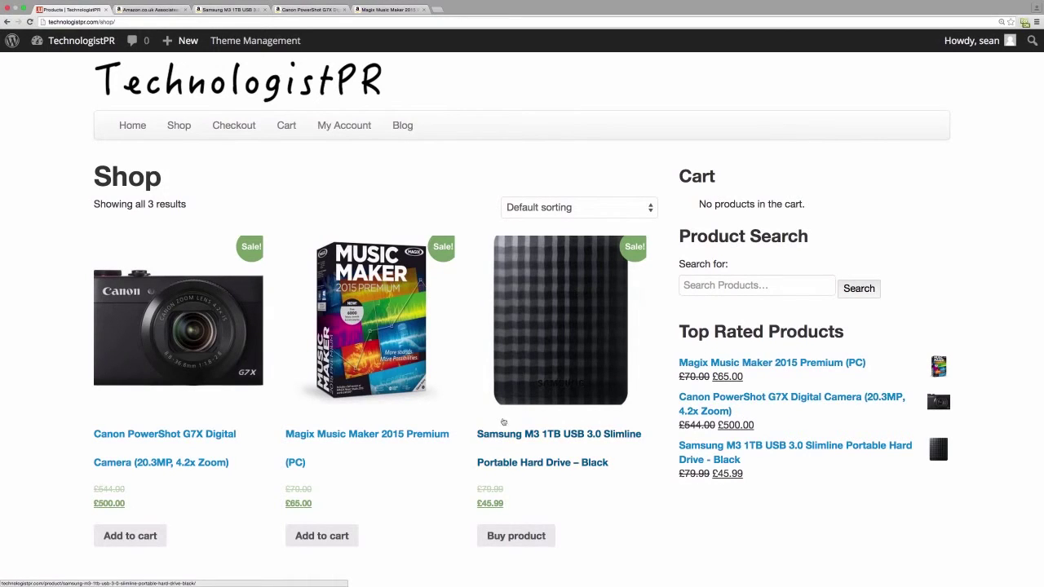
left_click(327, 541)
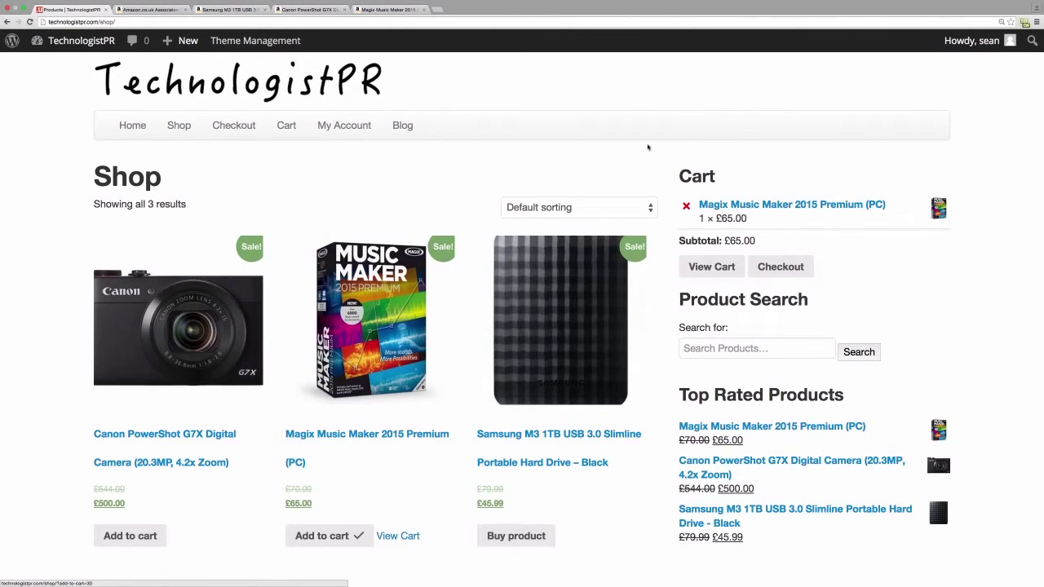
left_click(791, 349)
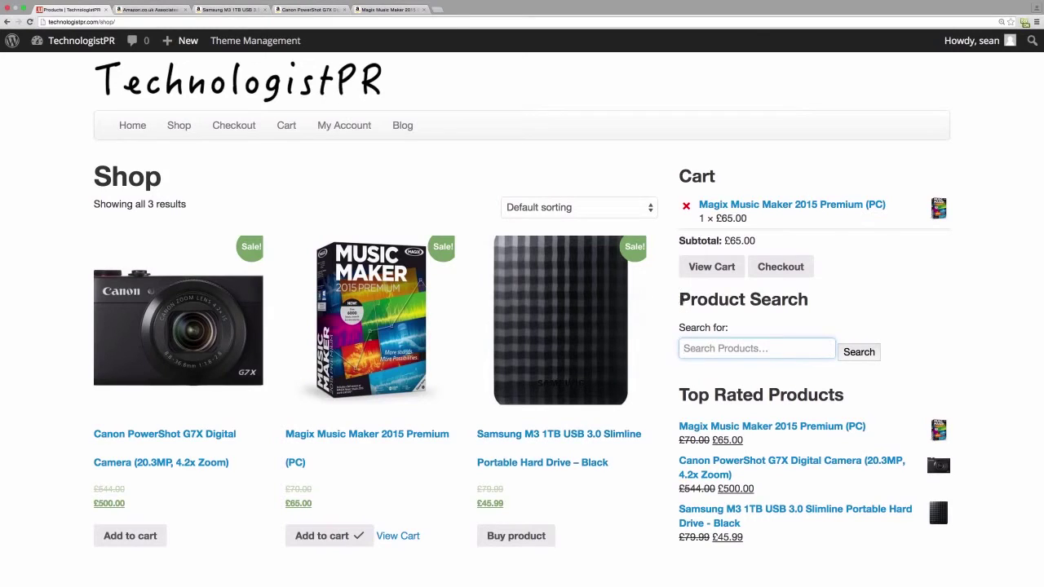
- Visit the Blog page, then remove Magix Music Maker from the cart back in the Shop
left_click(396, 126)
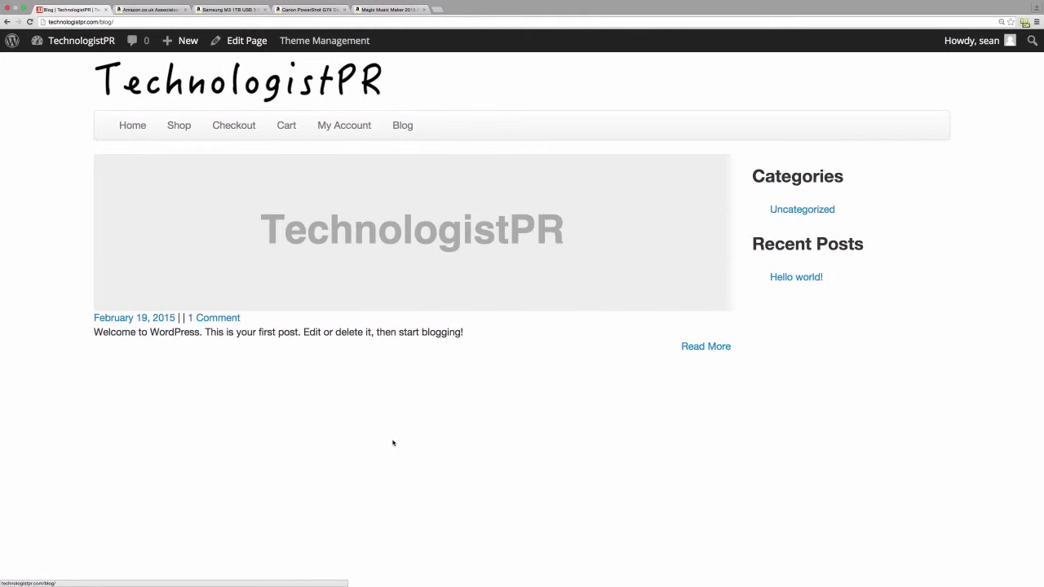
left_click(179, 125)
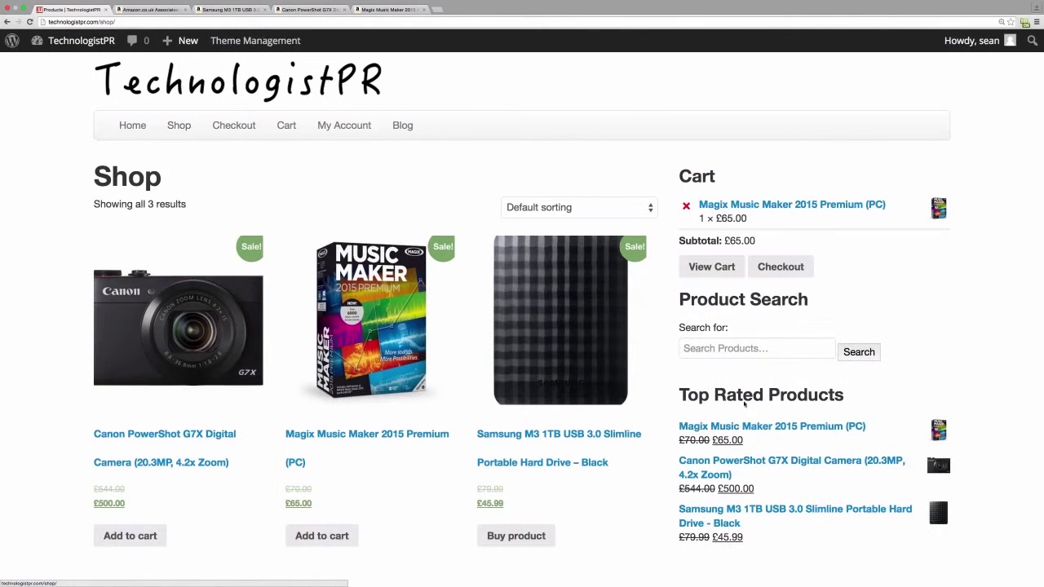
left_click(687, 208)
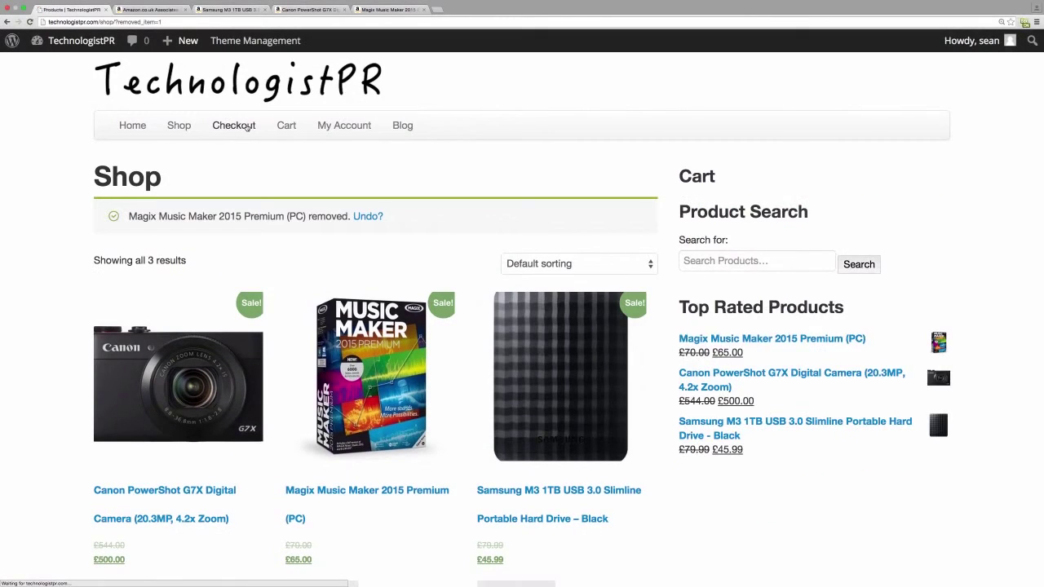
left_click(249, 127)
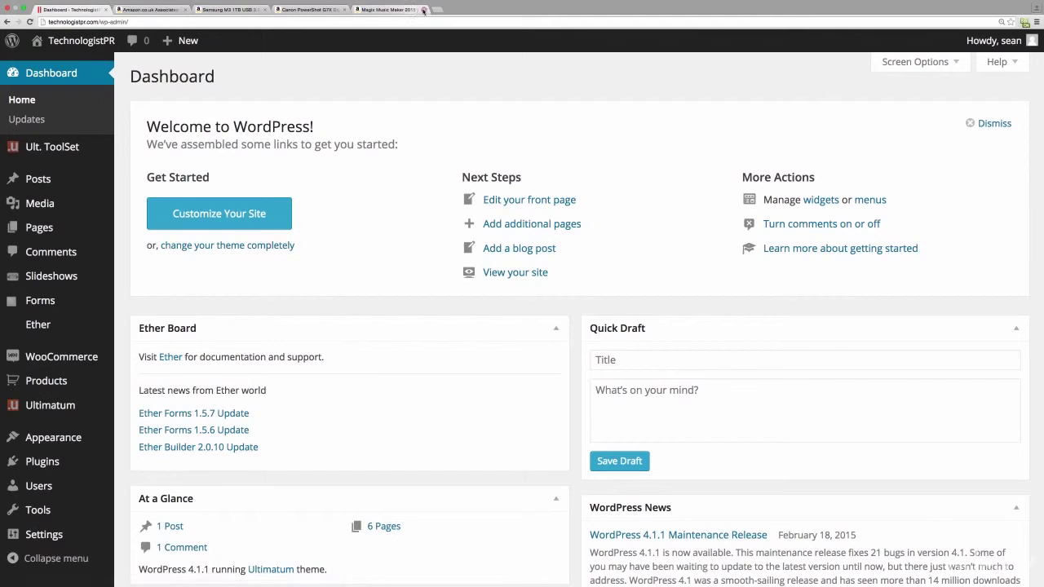
- Close the Magix, Canon, Samsung and Amazon Associates browser tabs
left_click(345, 10)
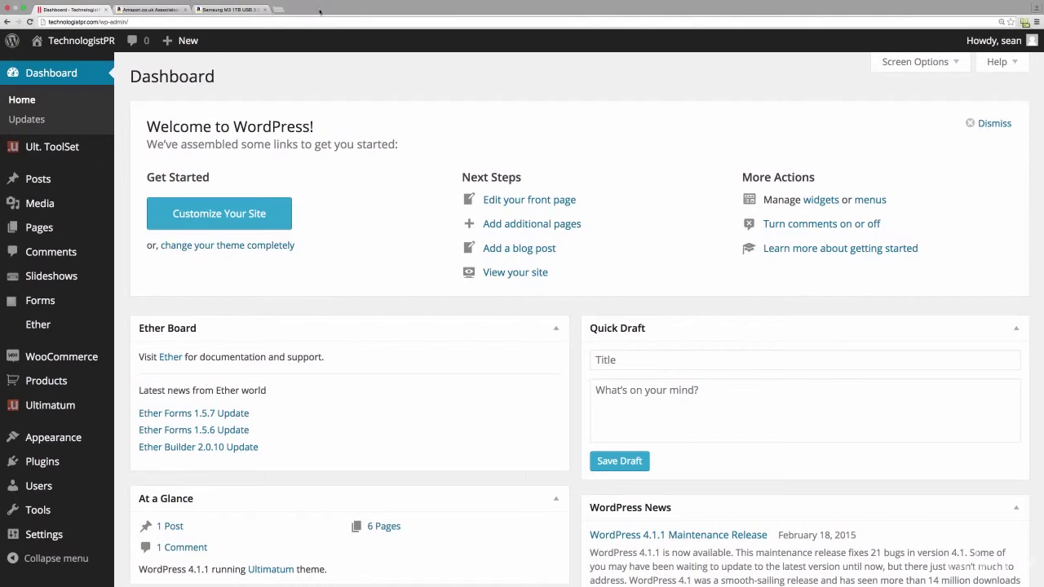
left_click(267, 9)
left_click(187, 9)
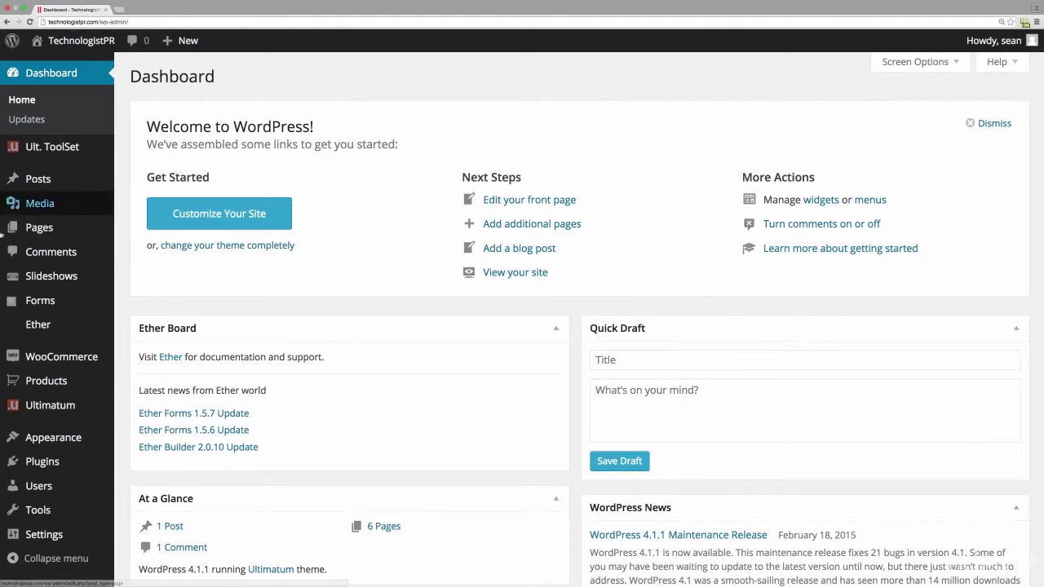
- Open the Ether welcome page, then the Ether Forms settings page
mouse_move(31, 331)
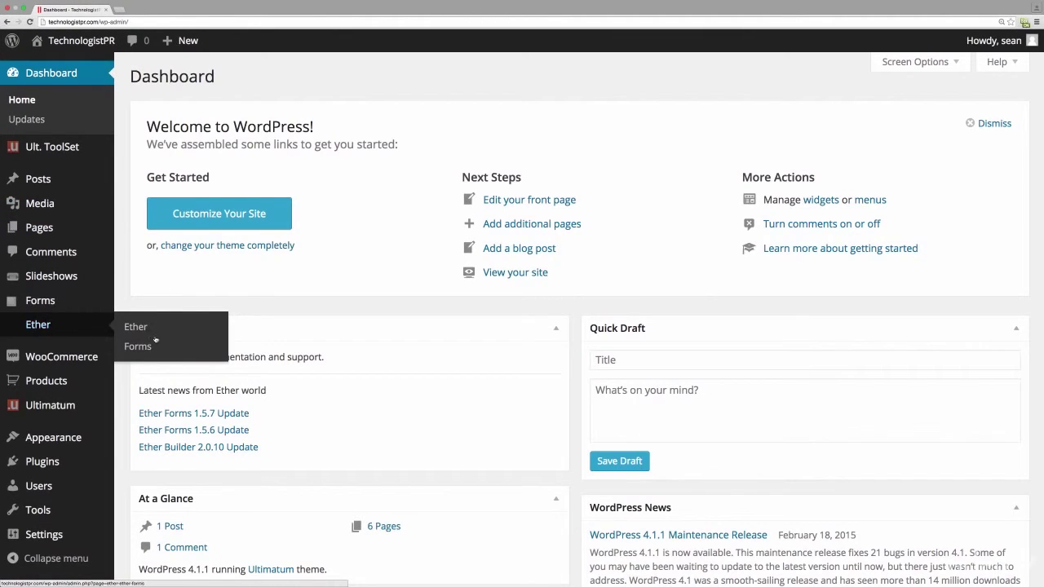
left_click(135, 327)
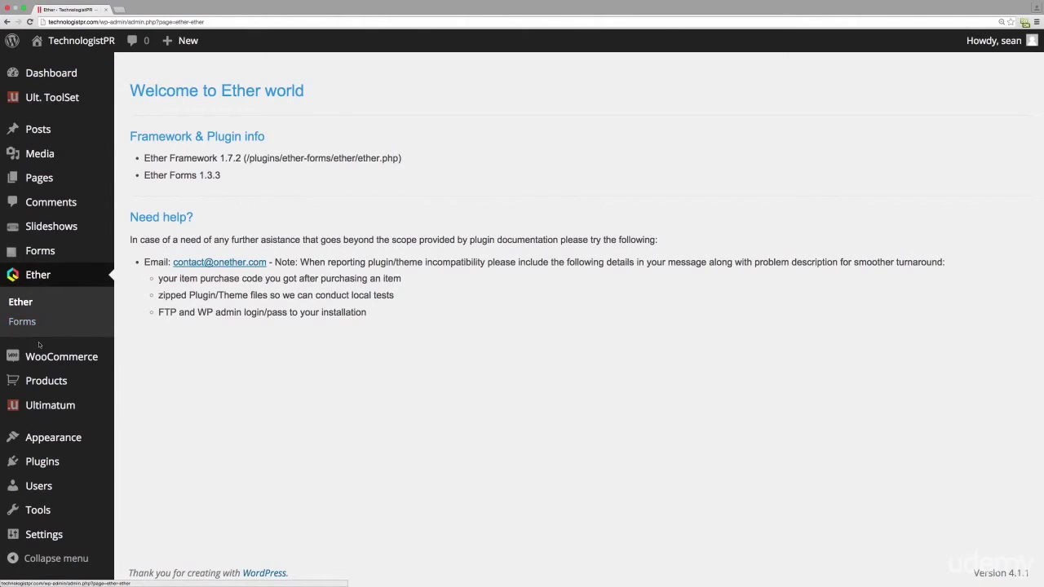
left_click(39, 278)
left_click(25, 322)
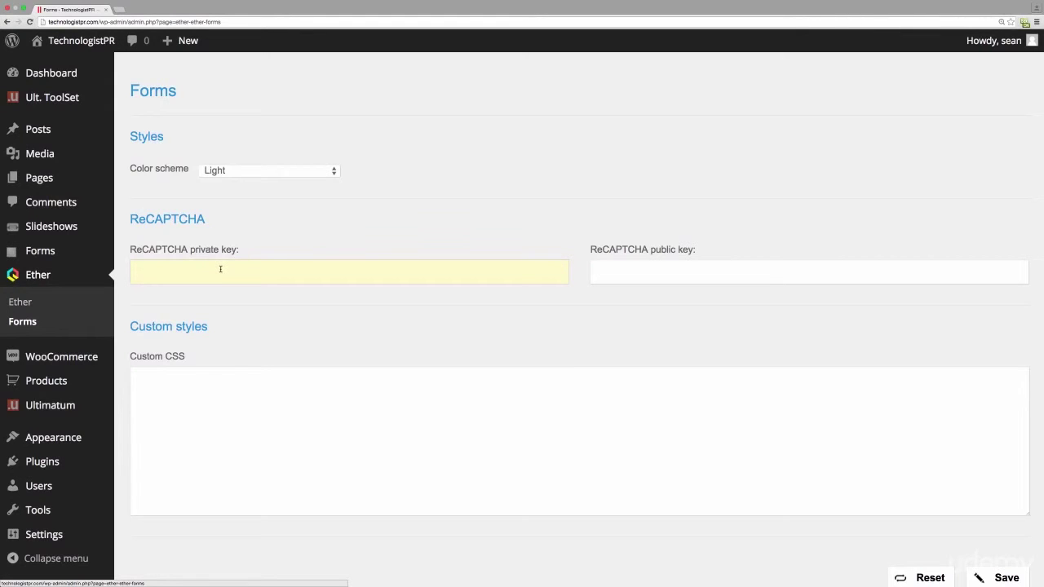
- Start a new Ether form titled 'Contact Us'
mouse_move(28, 258)
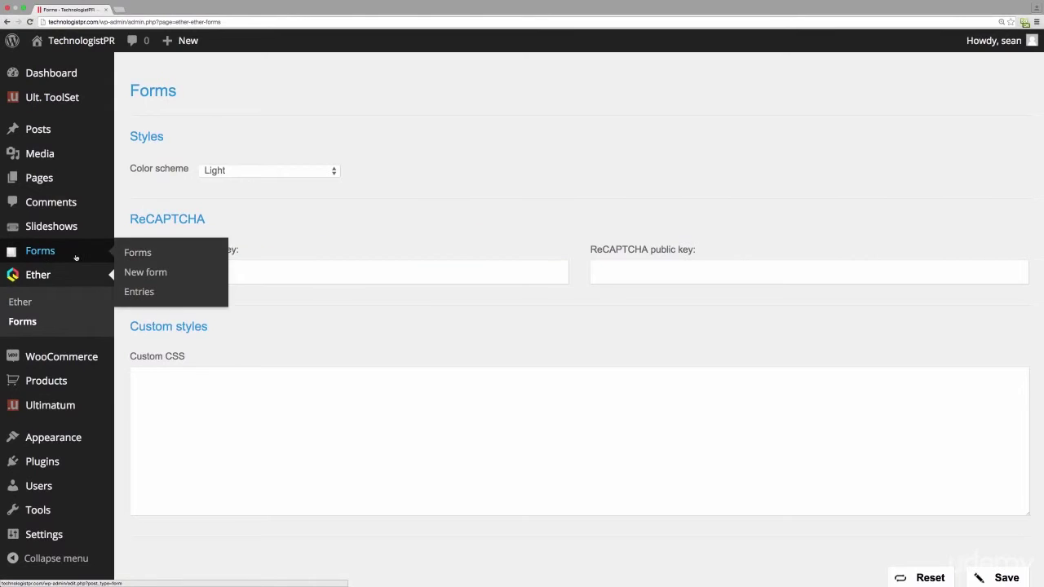
left_click(152, 274)
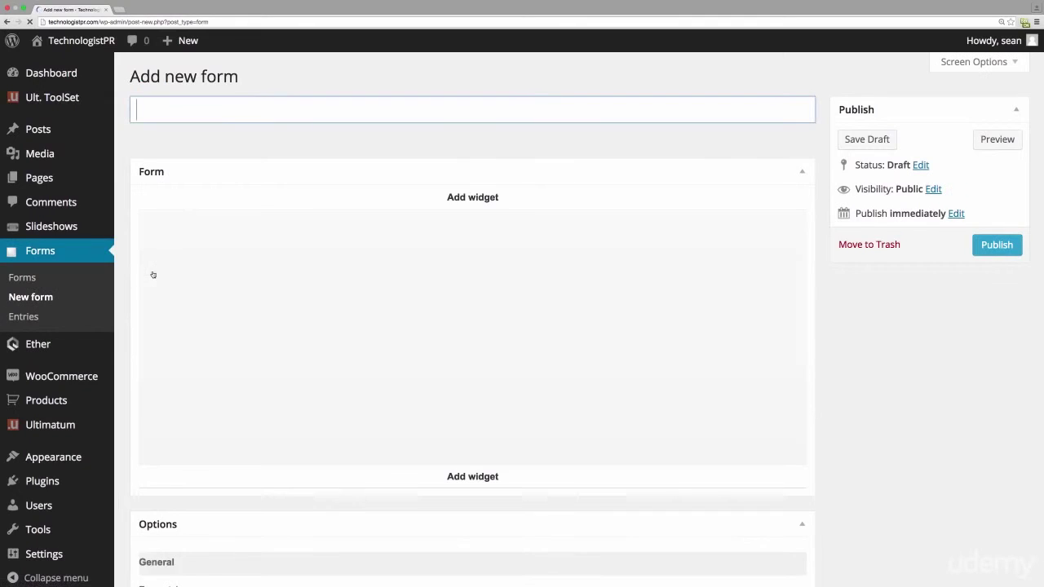
left_click(235, 114)
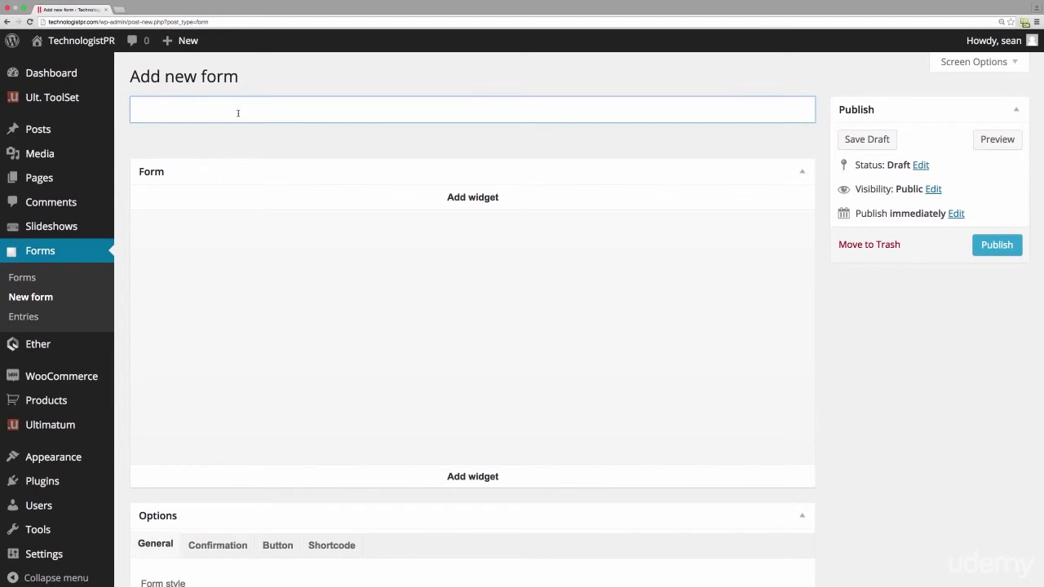
type("Contact Us")
left_click(459, 205)
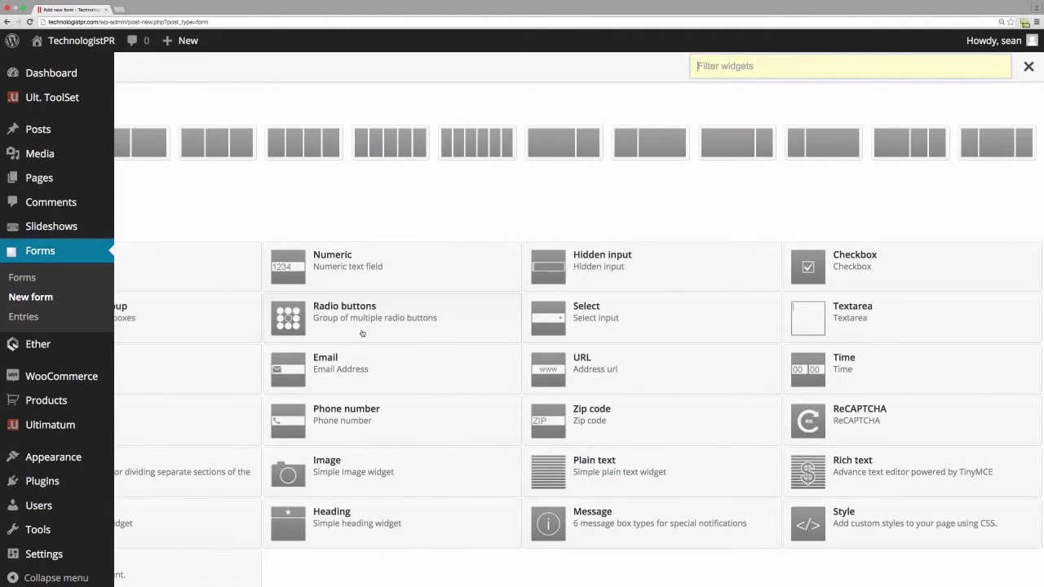
left_click(401, 224)
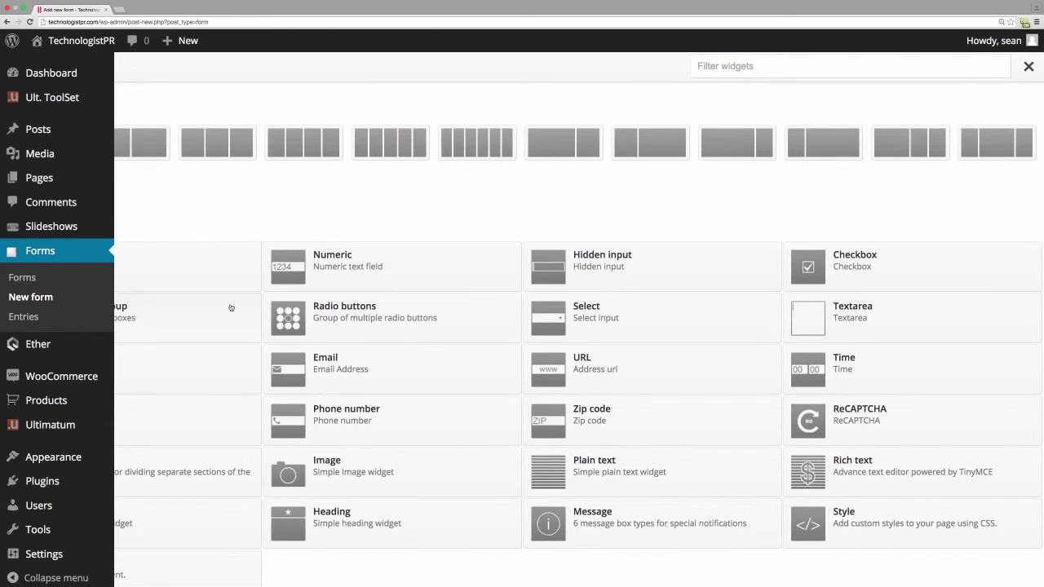
left_click(112, 251)
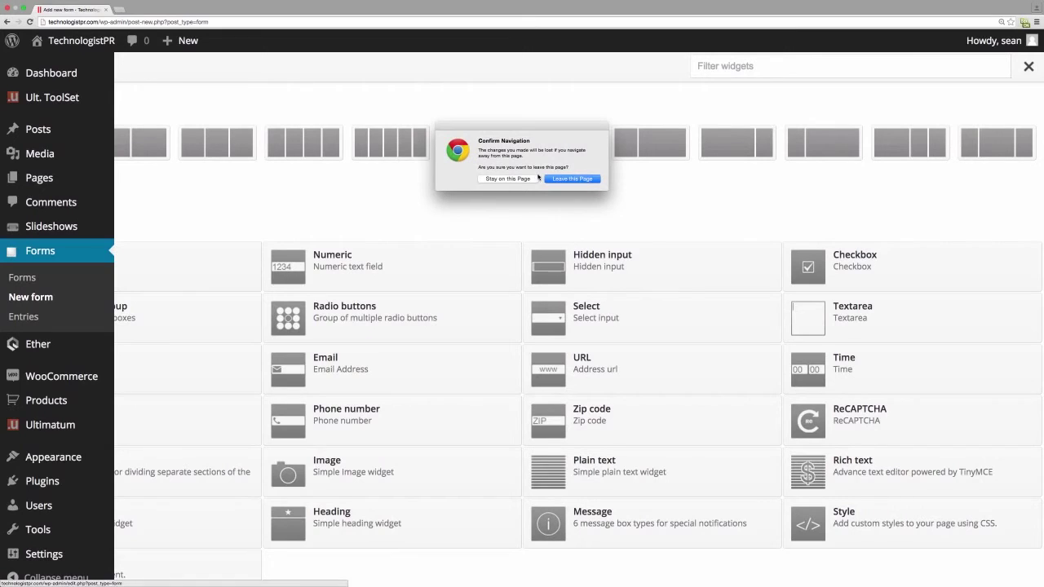
left_click(526, 180)
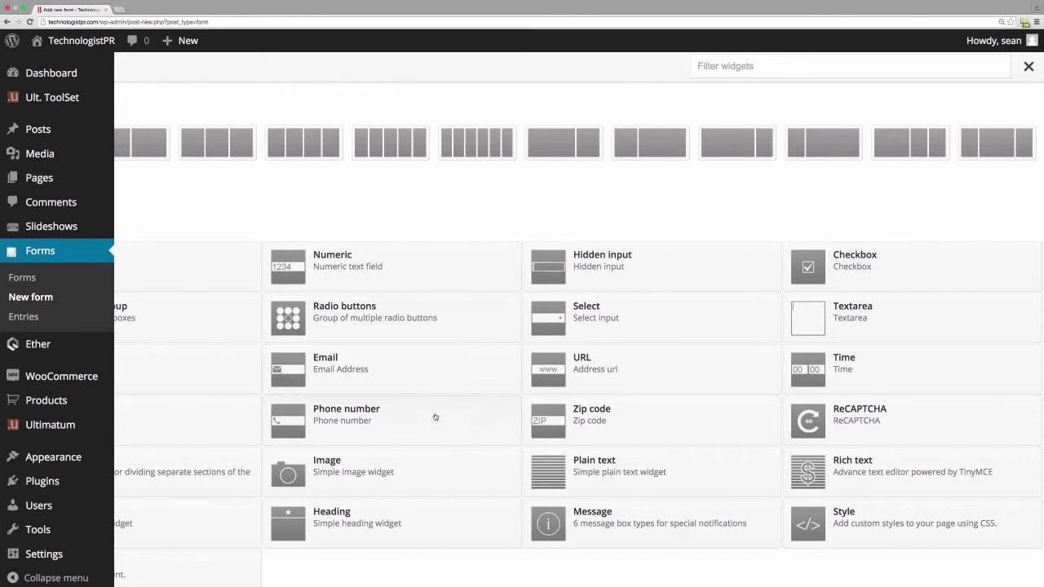
- Add an Email field that sends a copy of each entry to the entered address
left_click(343, 371)
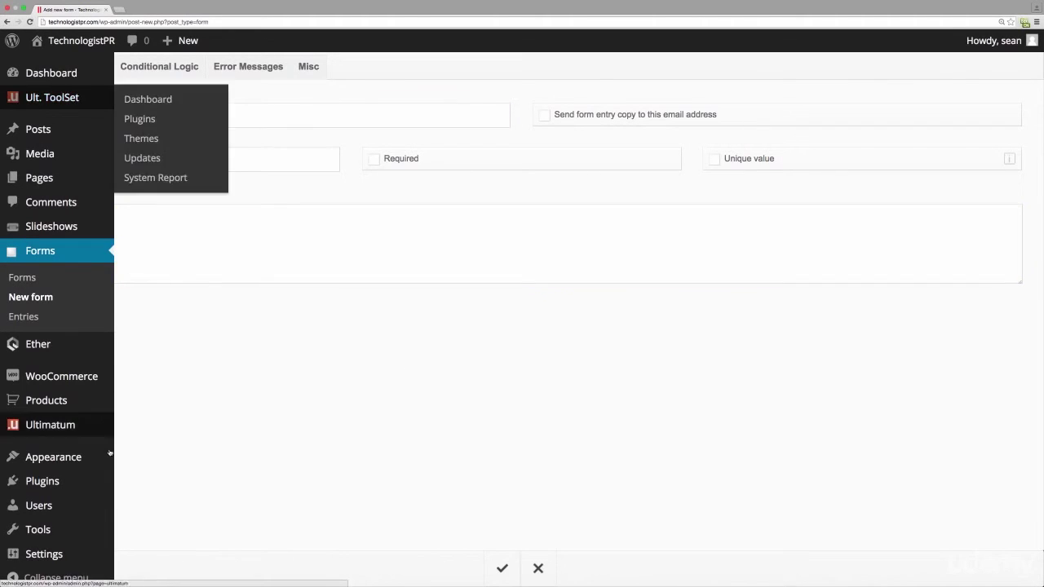
mouse_move(11, 42)
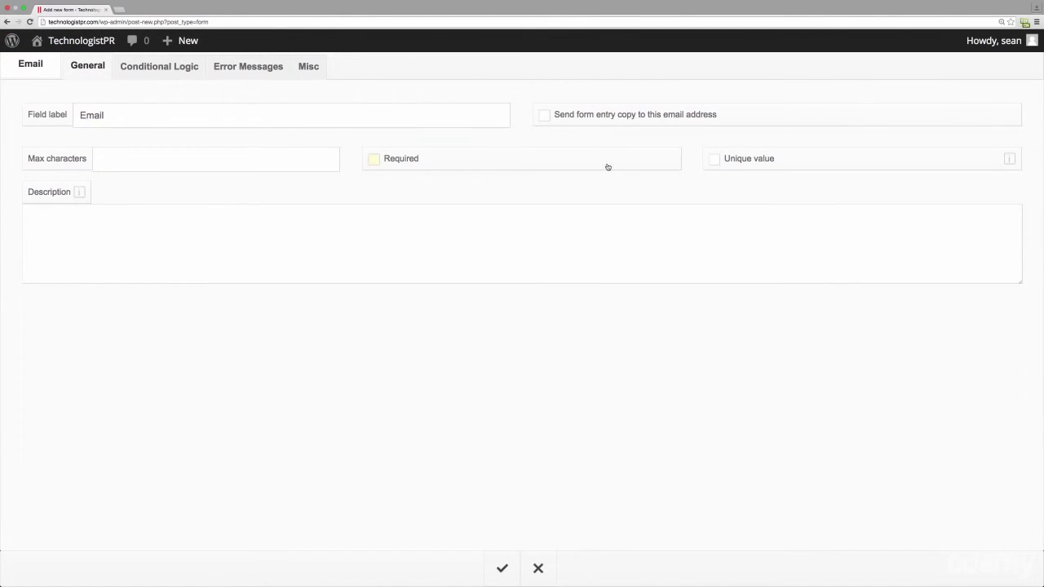
left_click(545, 115)
left_click(502, 569)
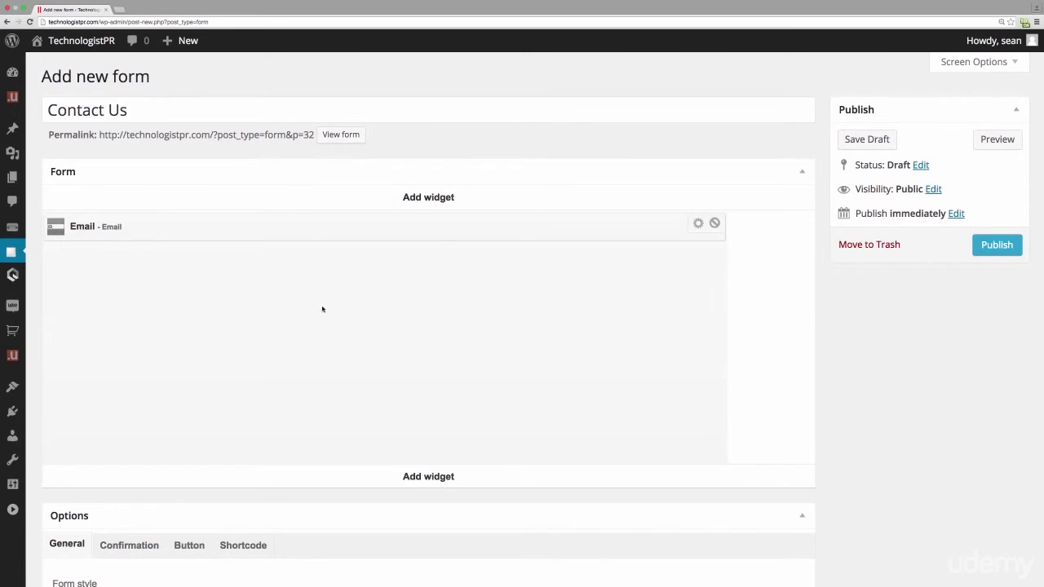
- Add a Text input labelled 'Title' and move it below the Email field
left_click(436, 203)
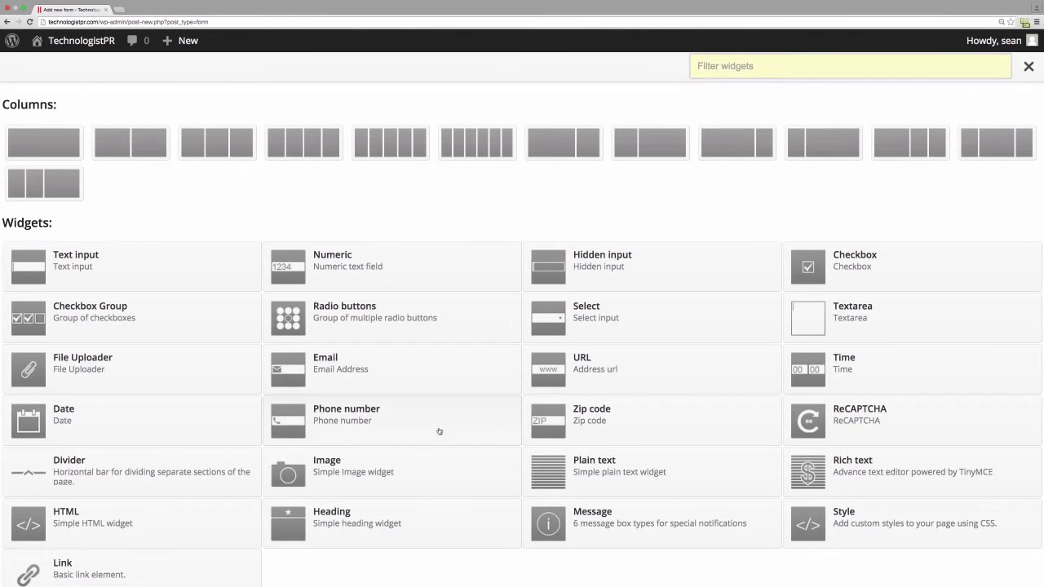
left_click(150, 261)
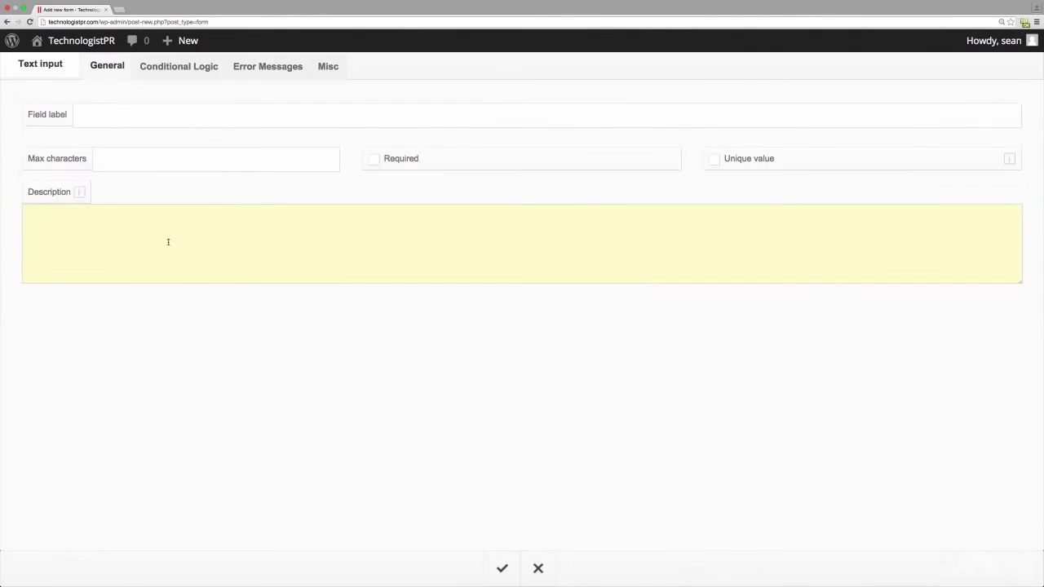
left_click(253, 116)
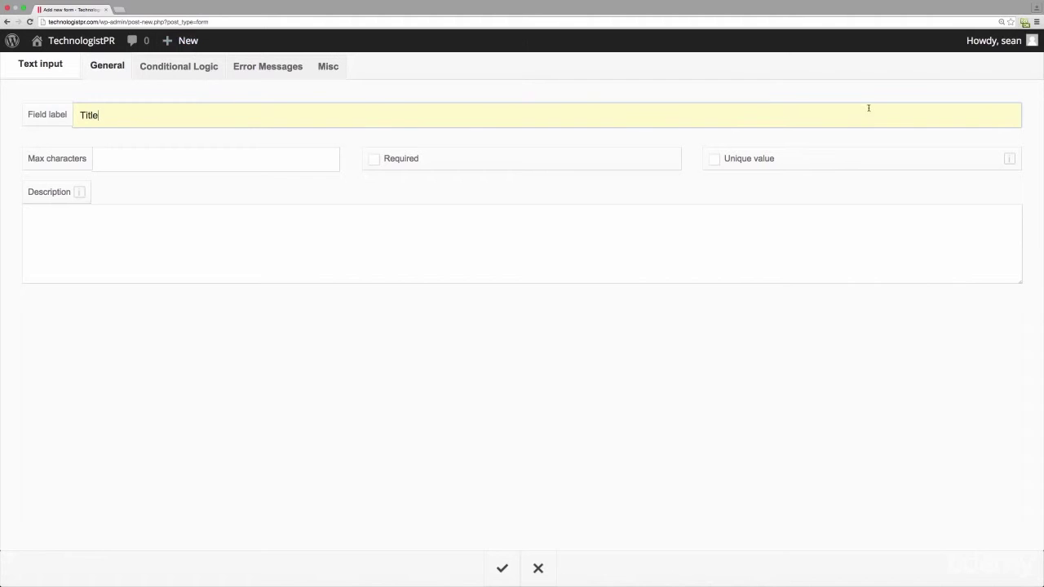
left_click(499, 565)
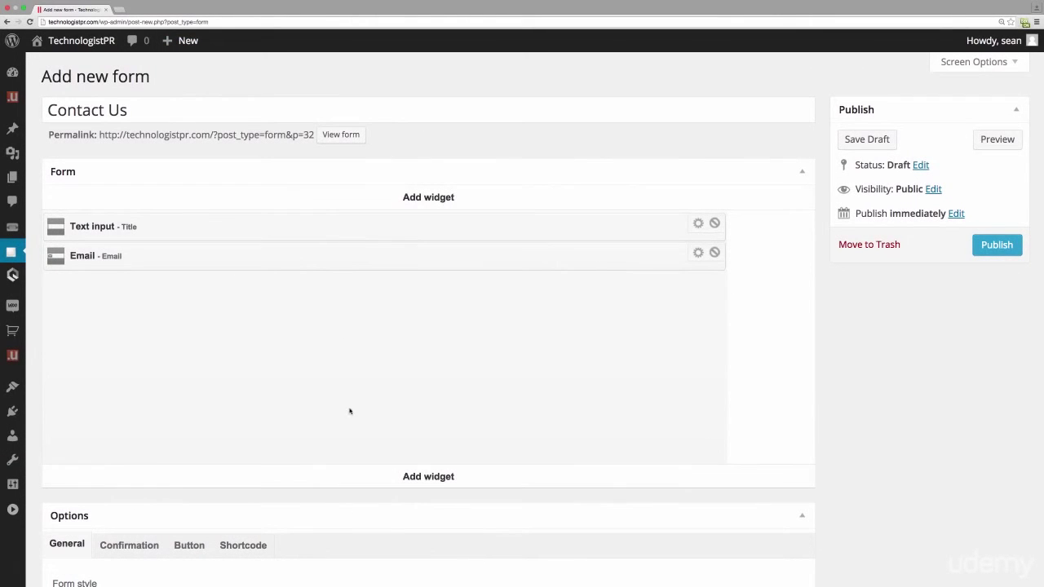
left_click_drag(283, 231, 287, 277)
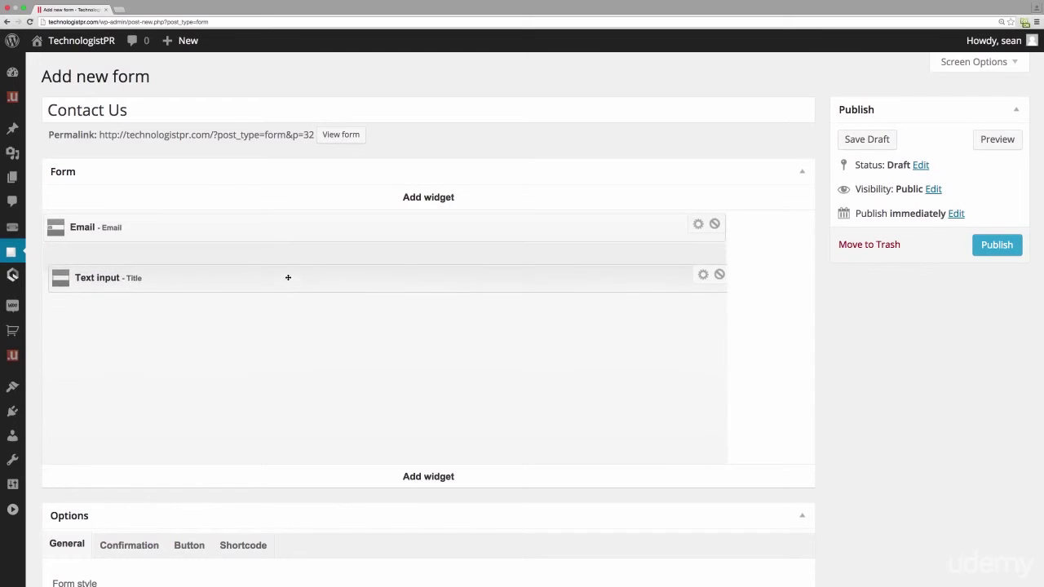
- Add a Textarea field labelled 'Body' to the form
left_click(424, 482)
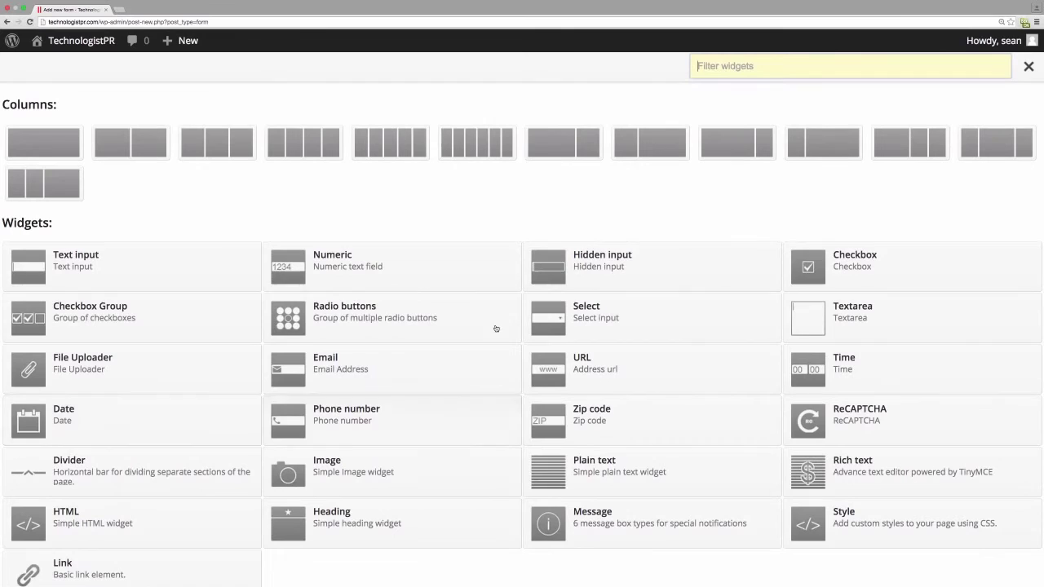
left_click(845, 325)
left_click(330, 121)
type("Body")
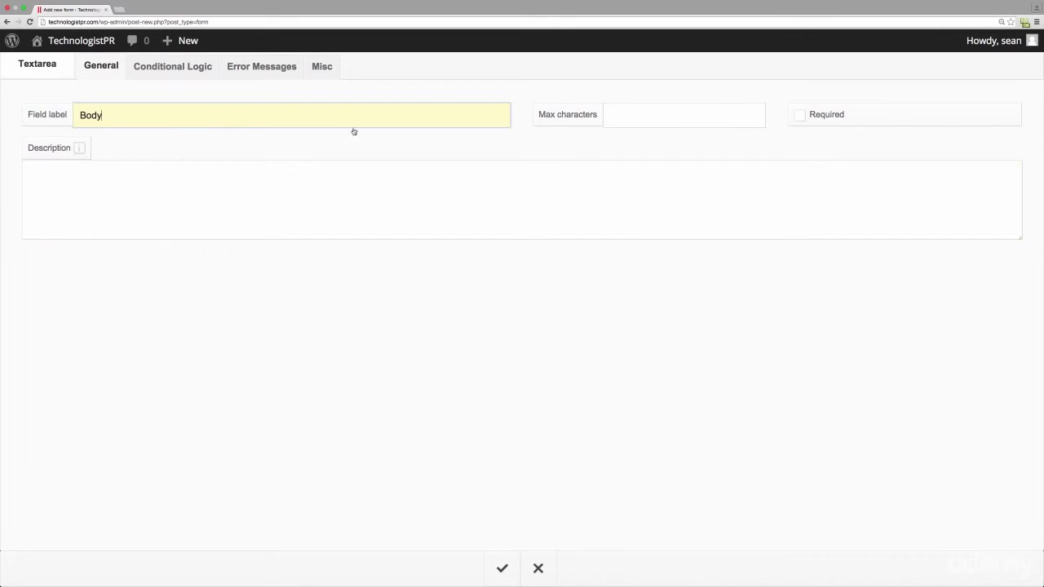
left_click(502, 568)
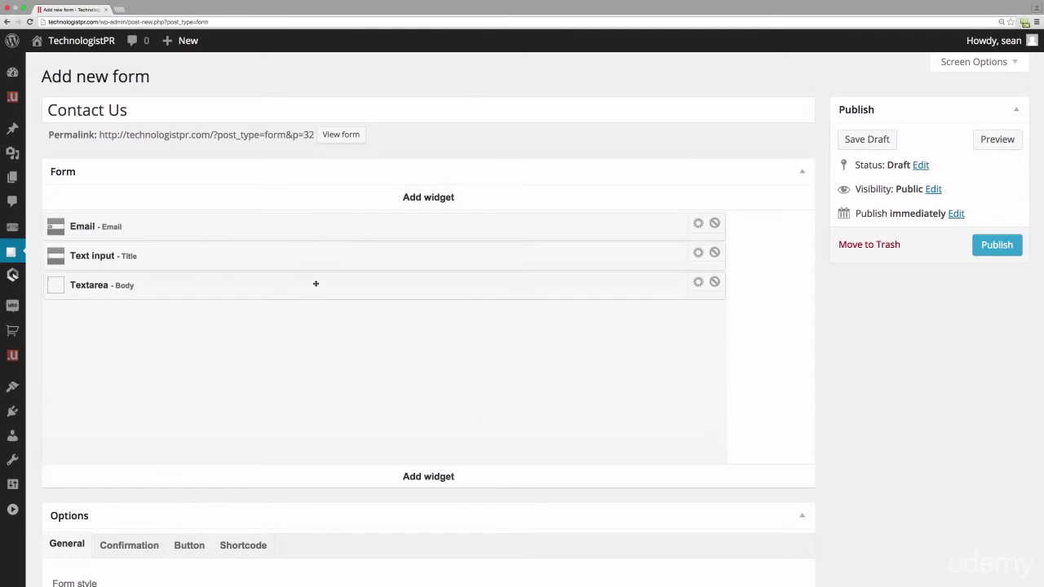
- Enable e-mailing of sent entries, enter the site owner's e-mail address as recipient, and check the Confirmation options
scroll(472, 373, "down", 5)
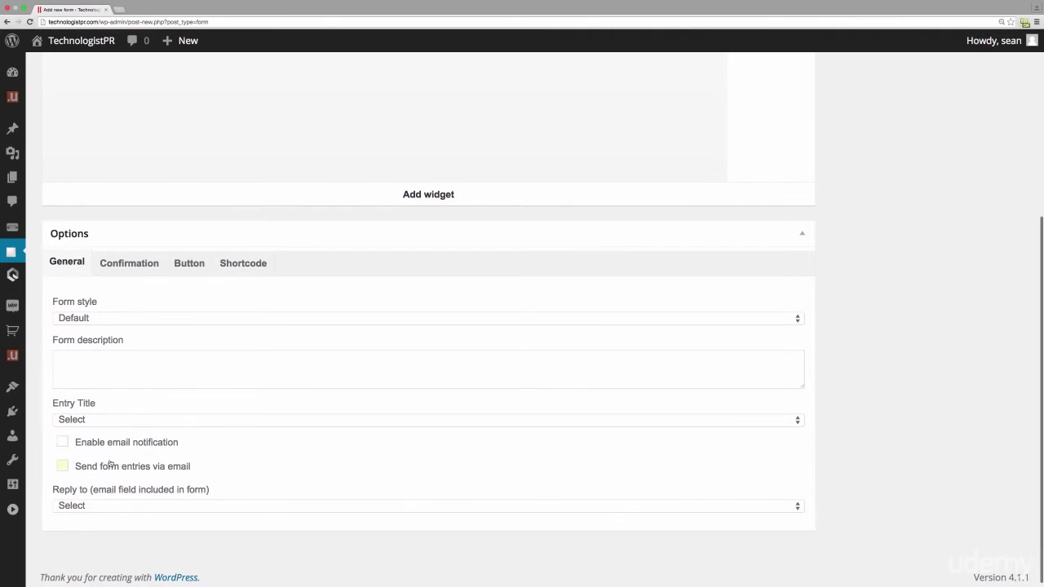
left_click(63, 468)
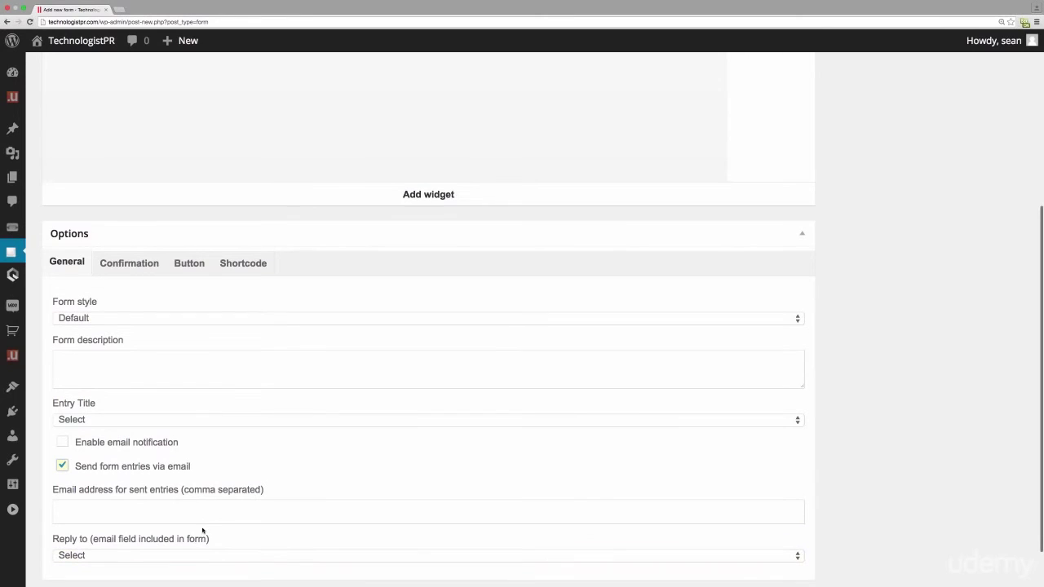
scroll(198, 530, "down", 2)
left_click(203, 501)
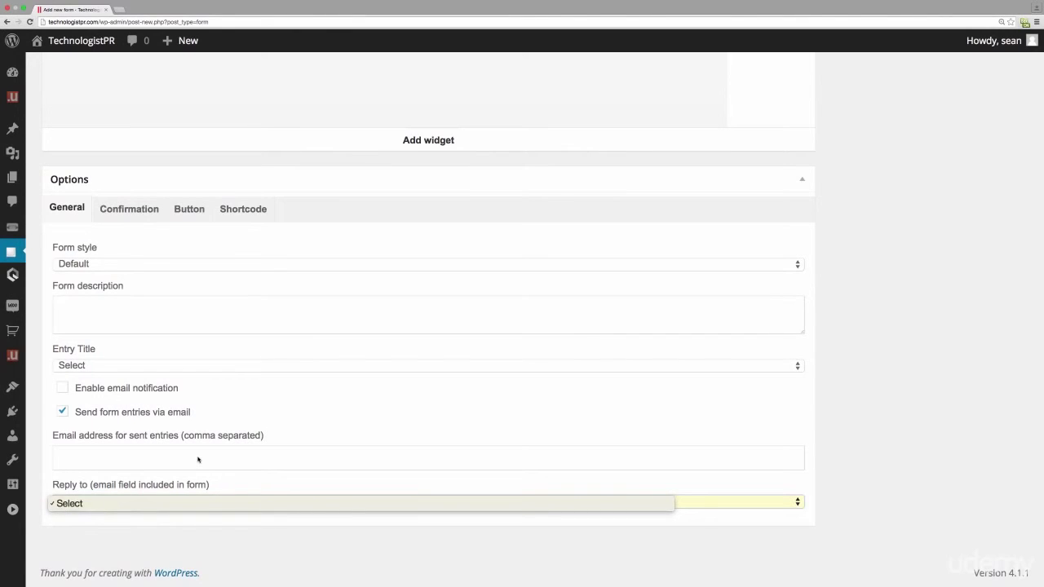
left_click(197, 459)
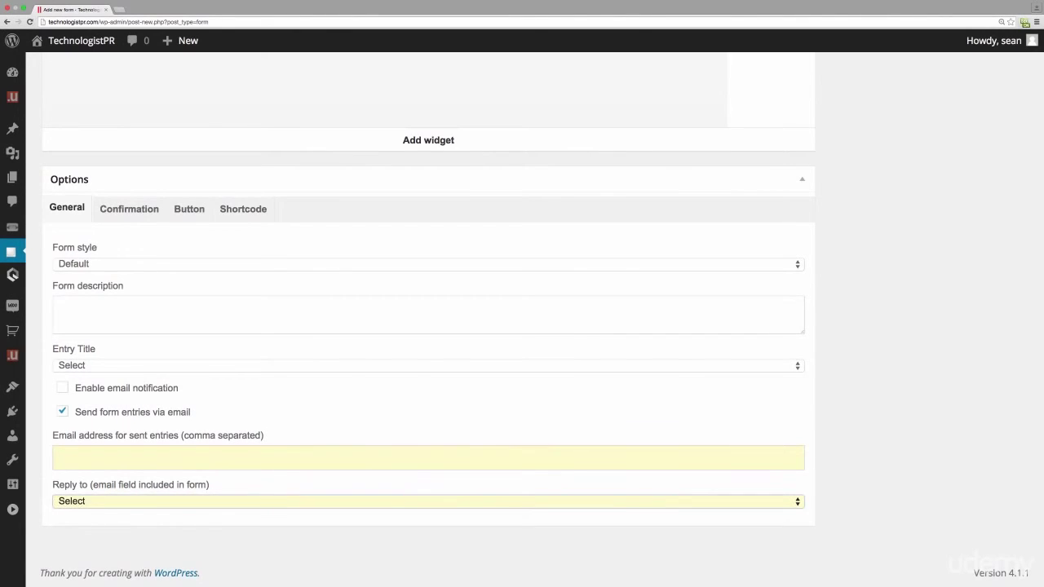
left_click(262, 456)
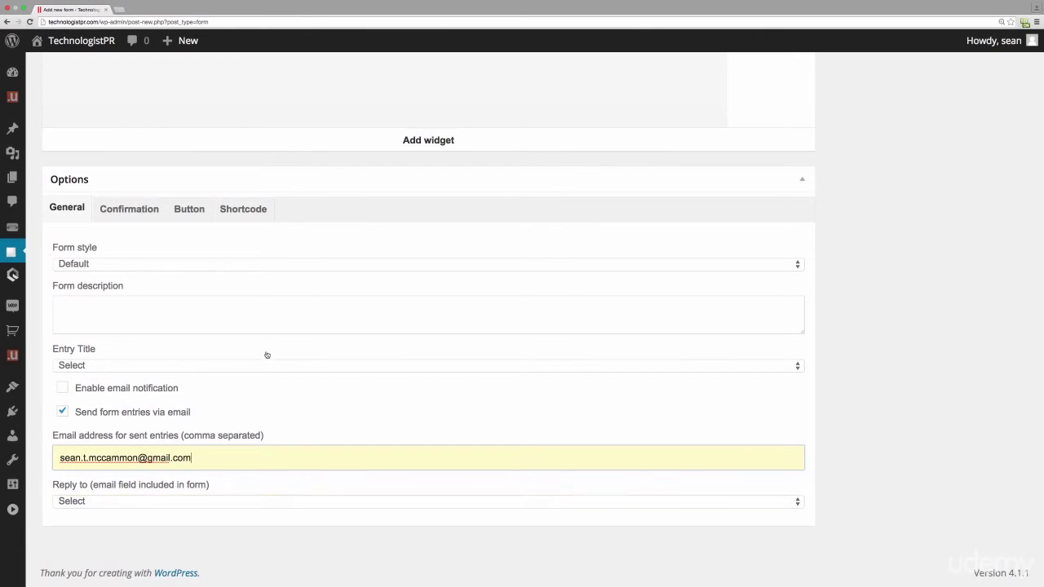
left_click(129, 210)
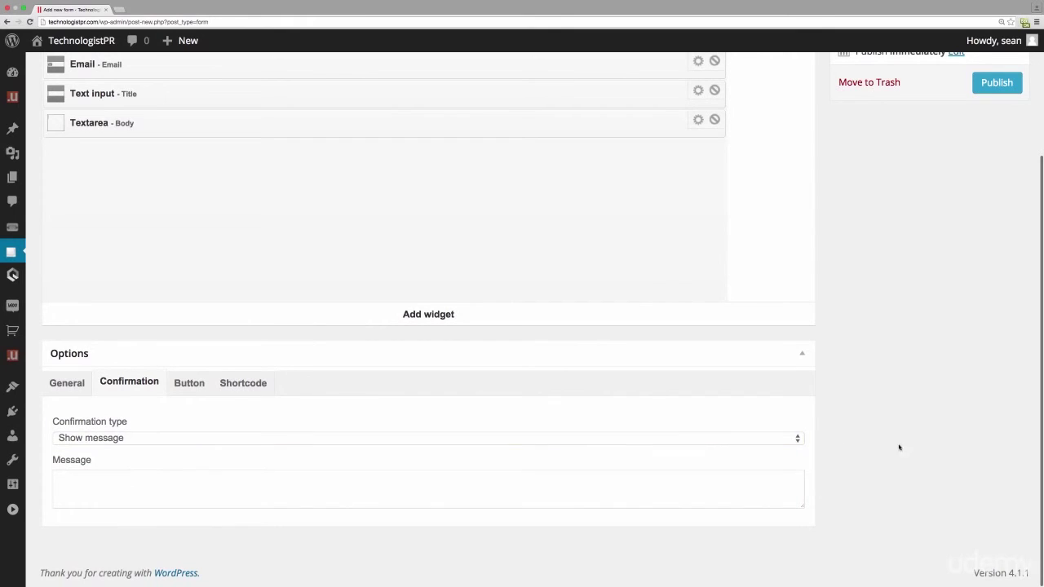
- Set the submit button text to 'Send'
left_click(194, 391)
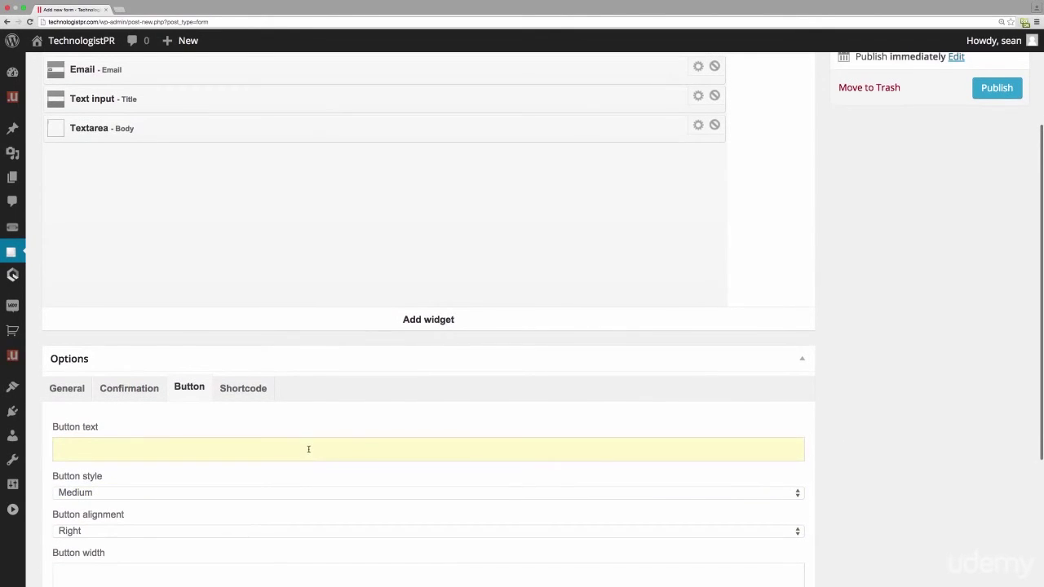
scroll(309, 450, "down", 5)
scroll(310, 445, "up", 4)
left_click(272, 381)
type("Send")
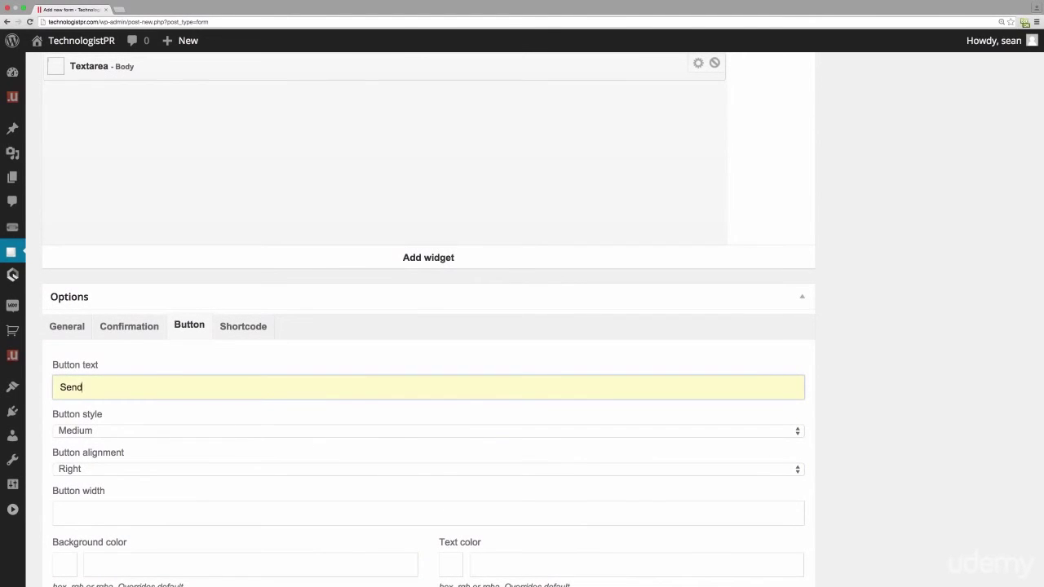
- Copy the form shortcode [form id="32"] and publish the Contact Us form
left_click(245, 326)
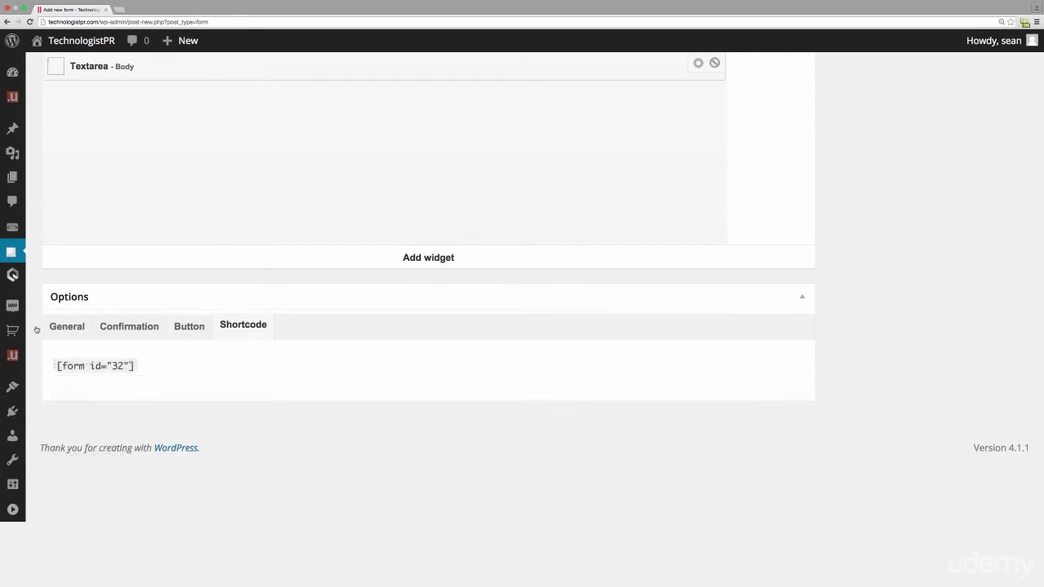
scroll(285, 410, "up", 3)
left_click(65, 451)
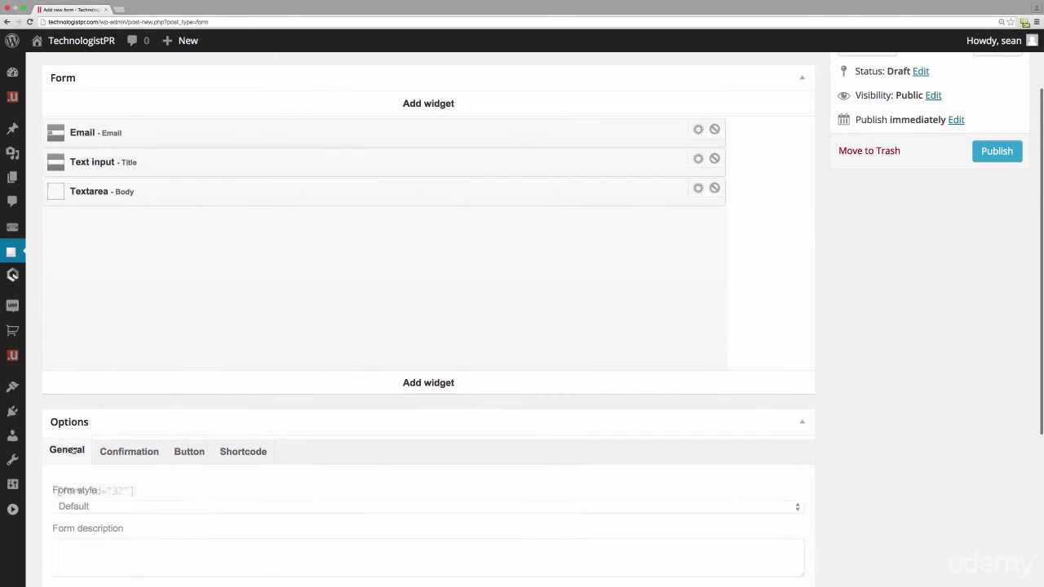
left_click(261, 457)
left_click_drag(144, 496, 57, 491)
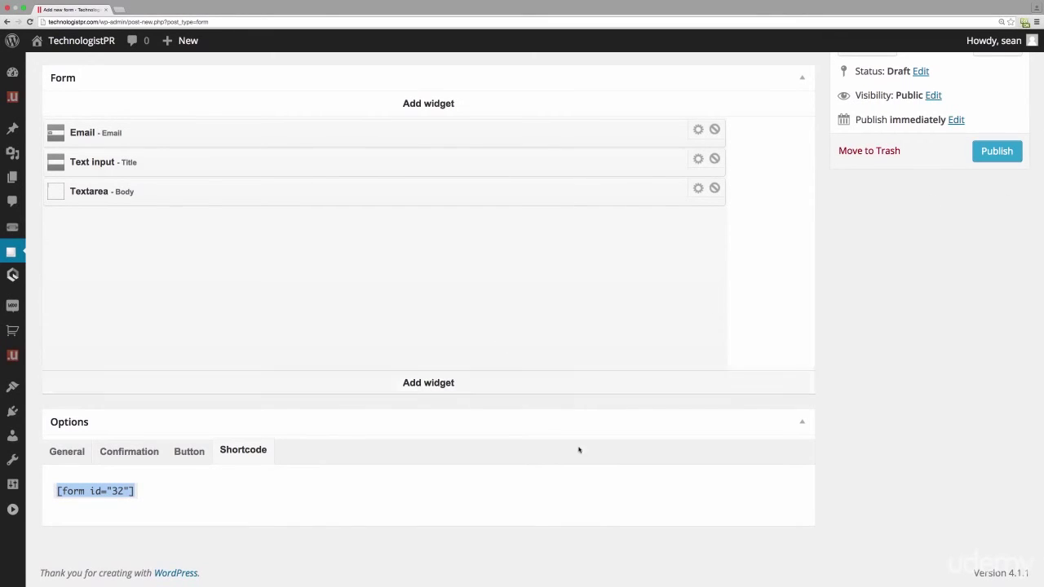
left_click(189, 451)
left_click(67, 451)
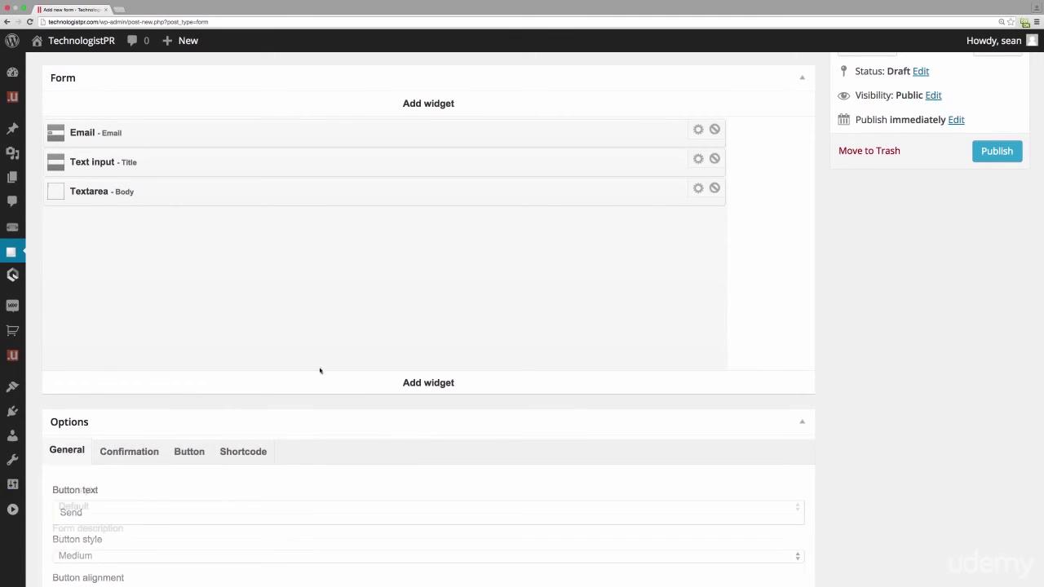
left_click(996, 151)
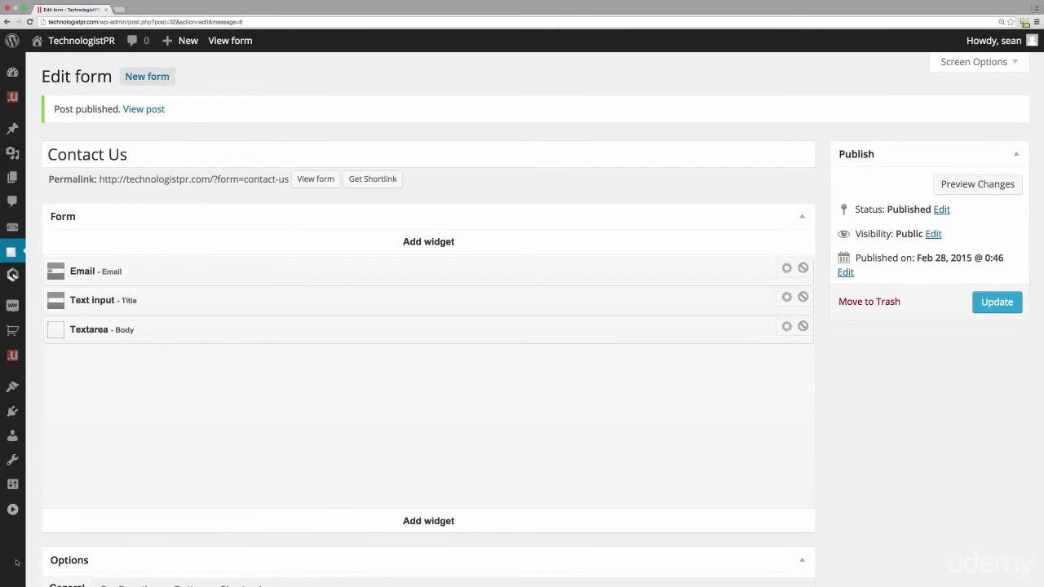
- Create a new page titled 'Contact Us'
left_click(12, 511)
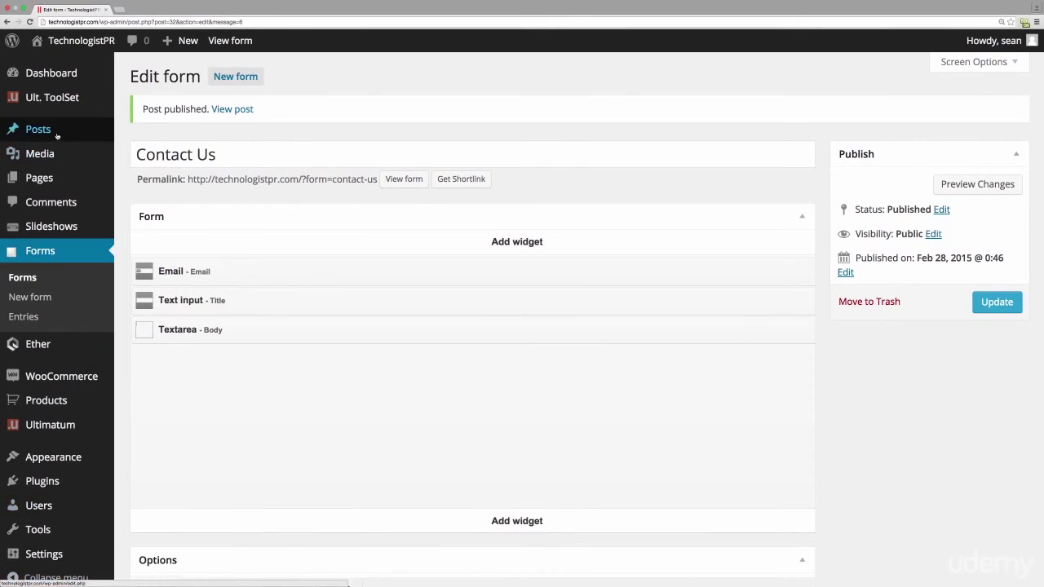
left_click(51, 180)
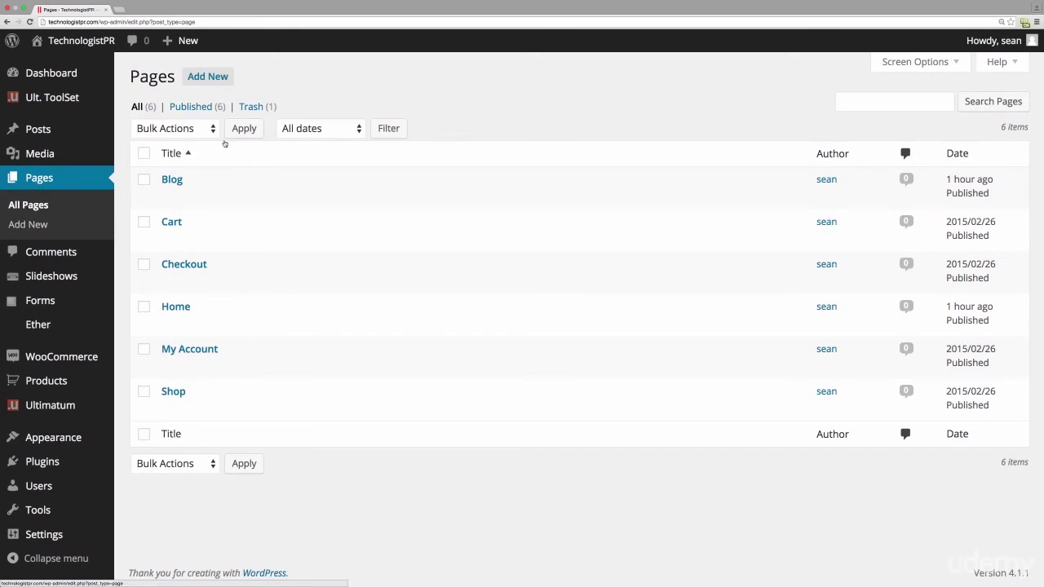
left_click(211, 81)
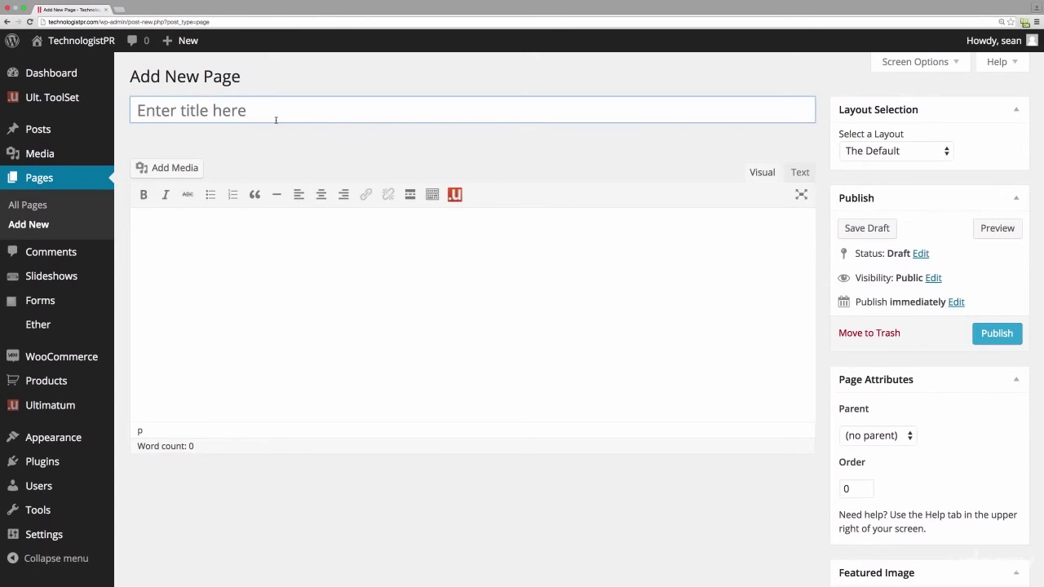
type("Contact Us")
- Paste the [form id="32"] shortcode into the page body, publish it, and open the live site
left_click(280, 245)
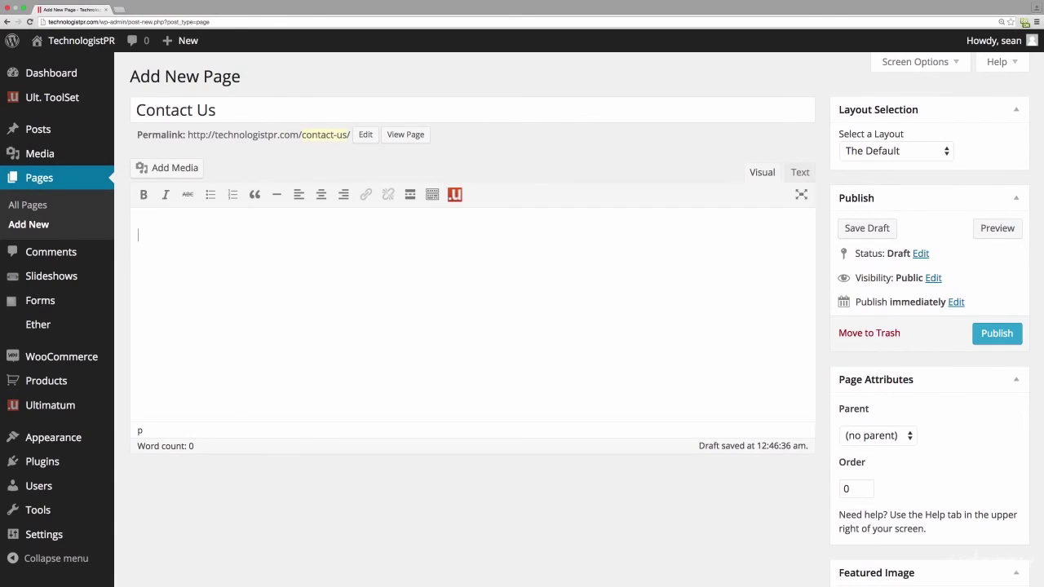
right_click(229, 241)
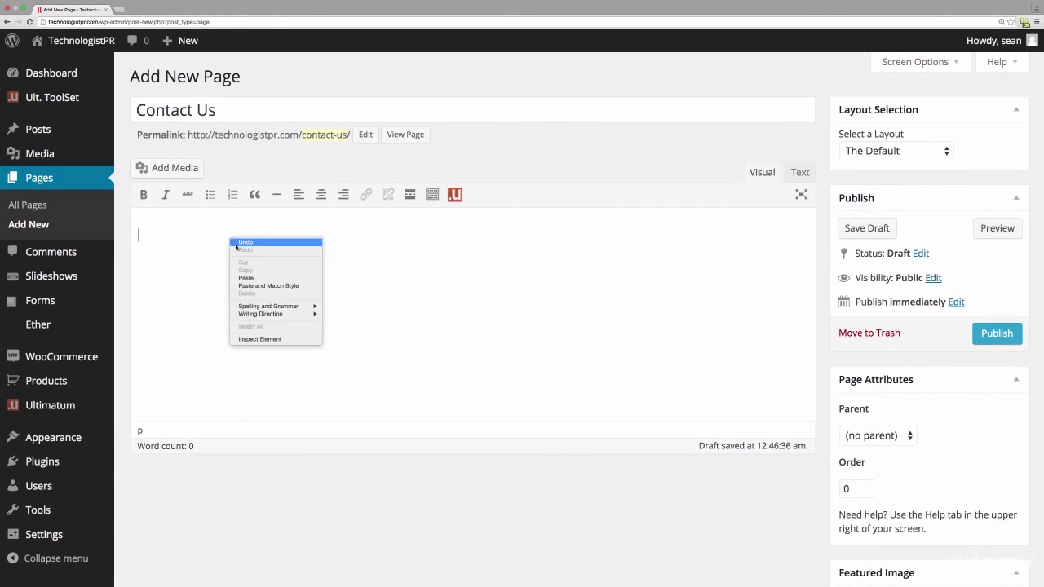
left_click(252, 275)
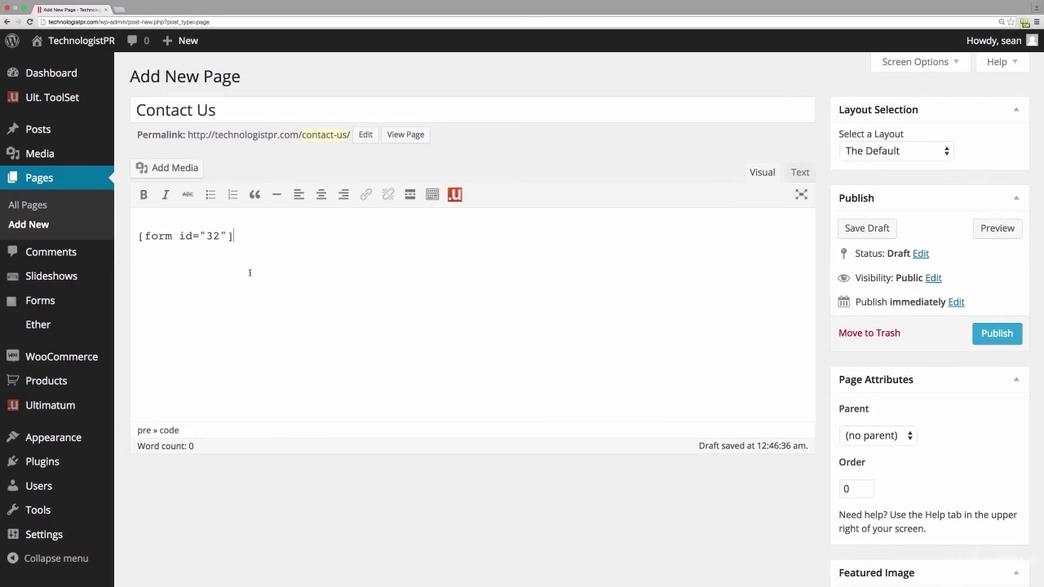
left_click(1015, 333)
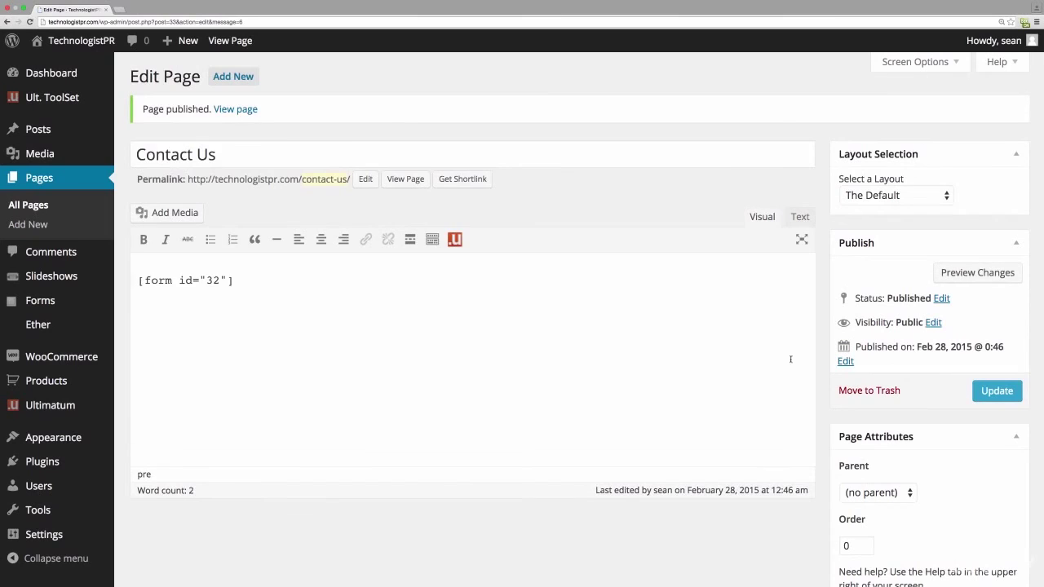
left_click(90, 40)
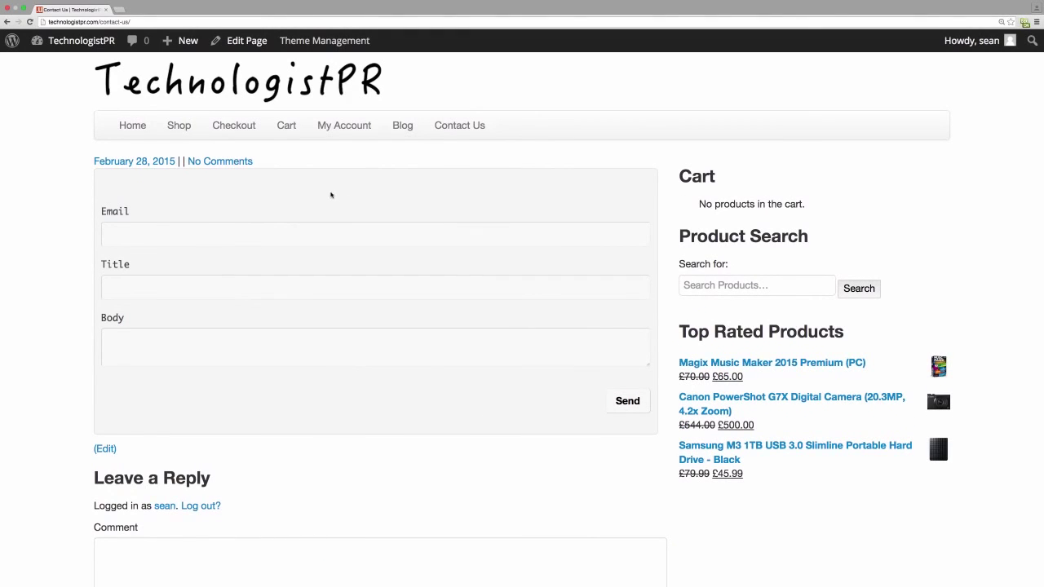
- Test the live Contact Us form by clicking into its Email and Title fields
left_click(269, 244)
left_click(270, 289)
left_click(282, 403)
- Open the Contact Us form in Ether Forms for editing
mouse_move(70, 41)
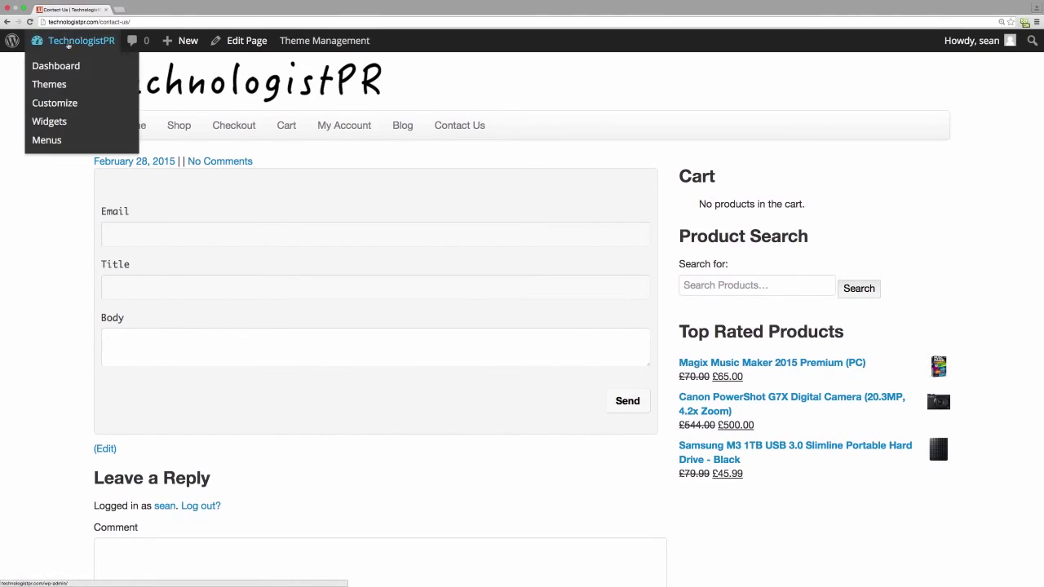
left_click(72, 46)
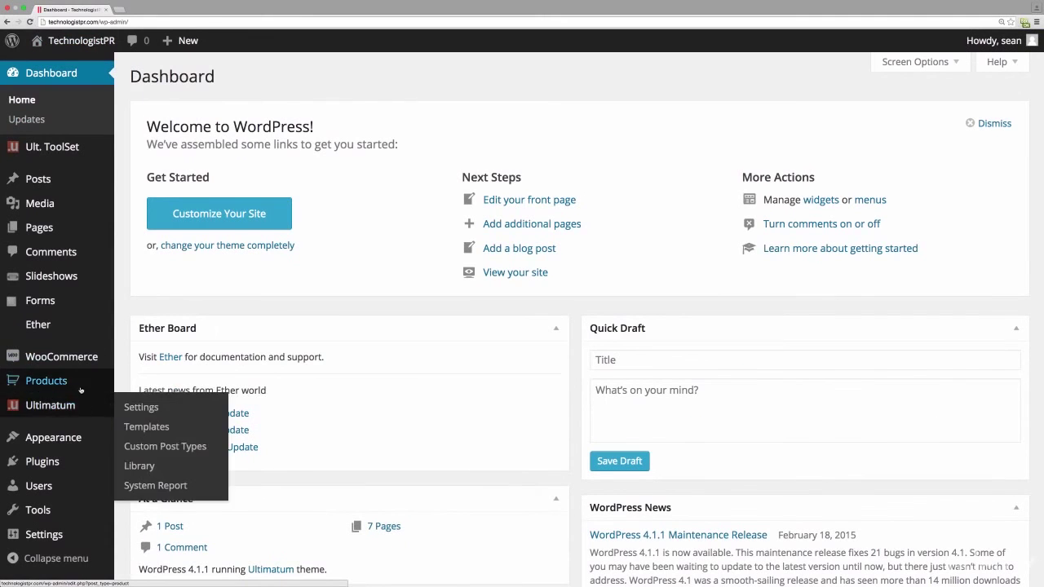
mouse_move(49, 300)
left_click(142, 309)
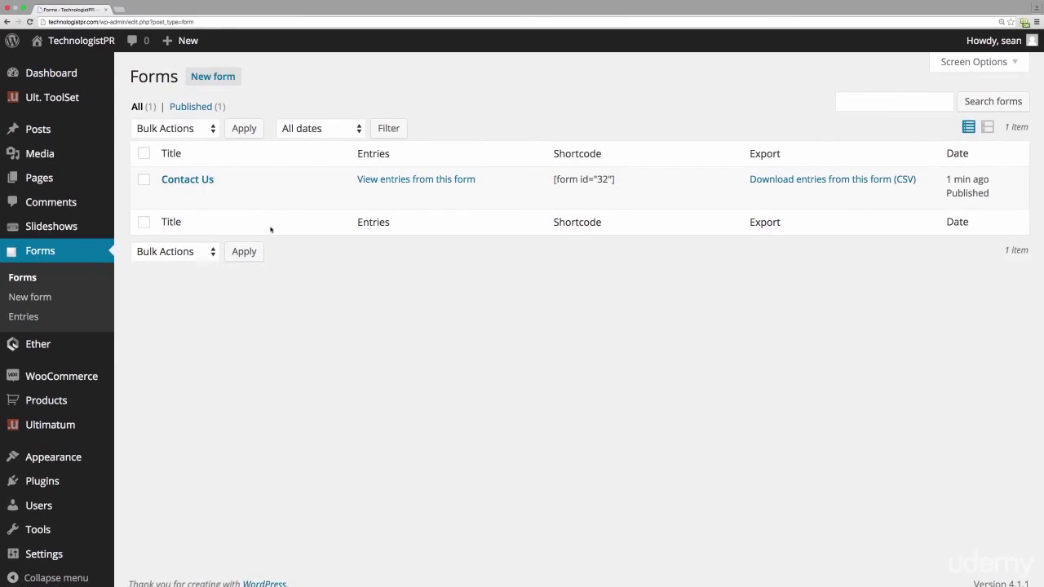
left_click(205, 178)
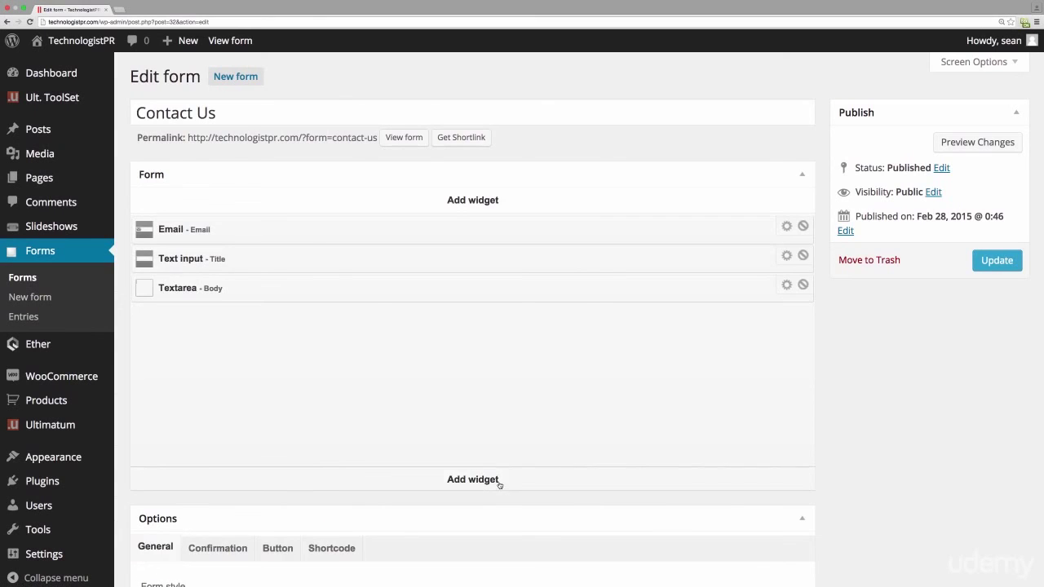
- Add a ReCAPTCHA widget after the Email, Title and Body fields
left_click(497, 481)
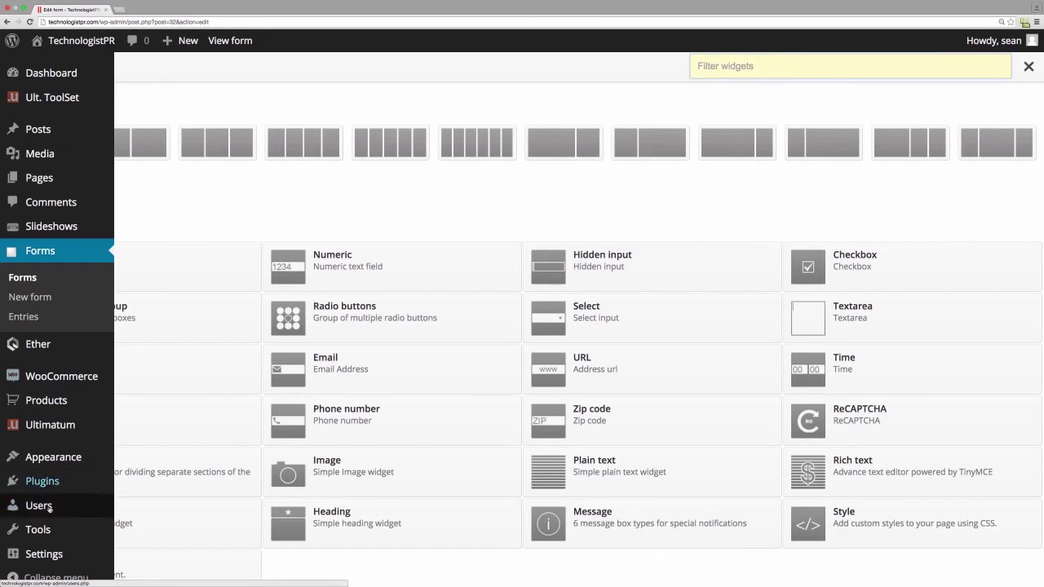
left_click(878, 420)
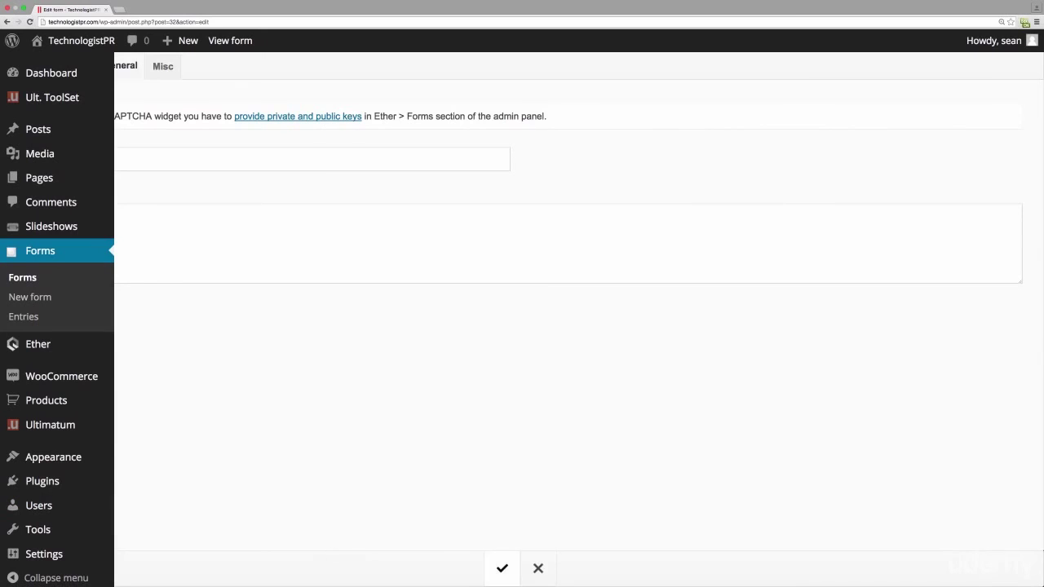
left_click(502, 568)
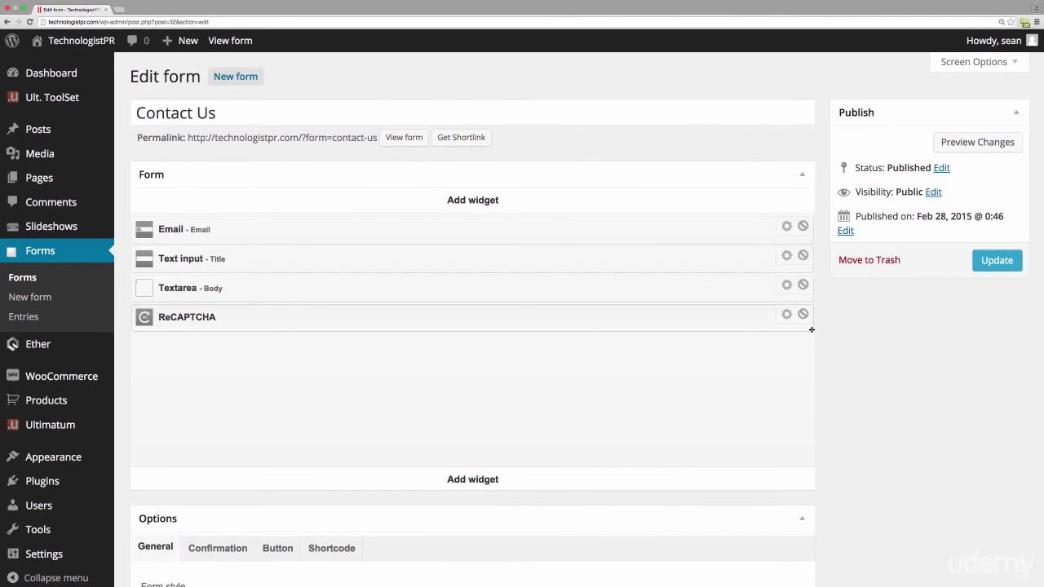
mouse_move(35, 133)
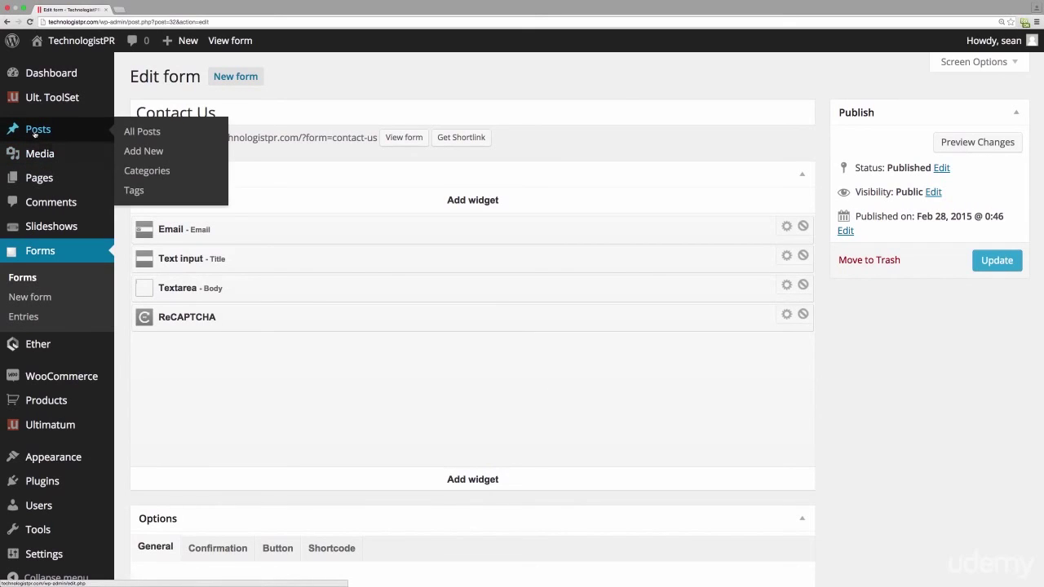